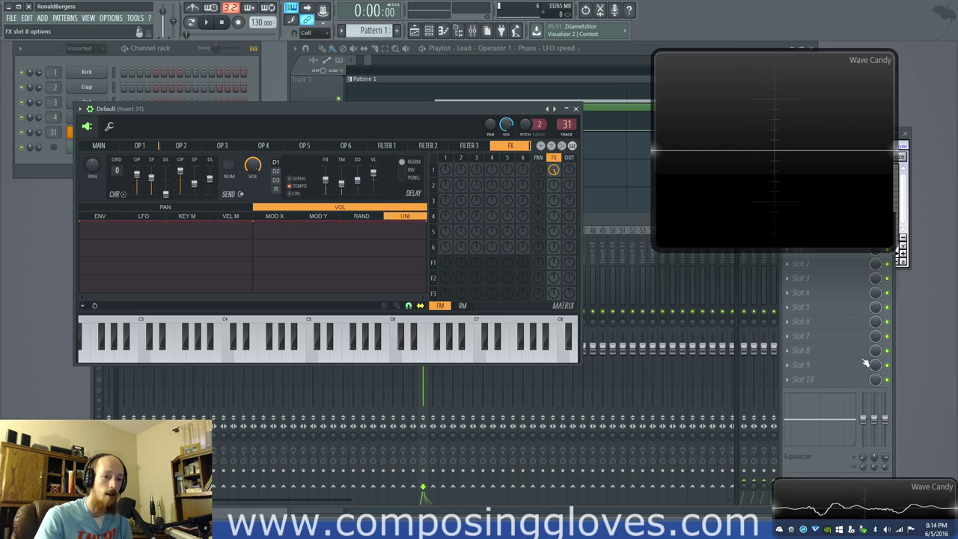
left_click(799, 322)
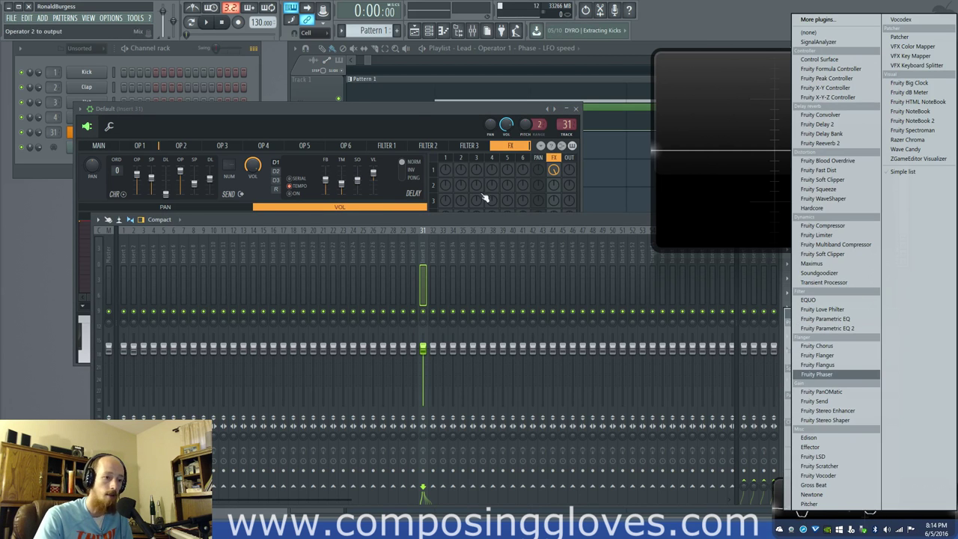
left_click(417, 115)
left_click_drag(410, 111, 404, 110)
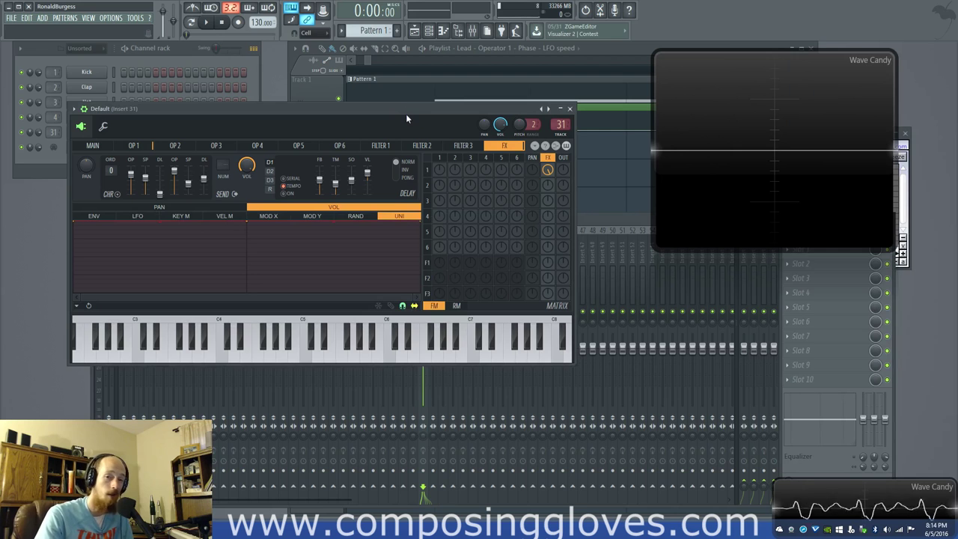
Step: Cycle delay unit 1's feedback mode through inverted and ping-pong back to normal, and switch the delay on
left_click(405, 172)
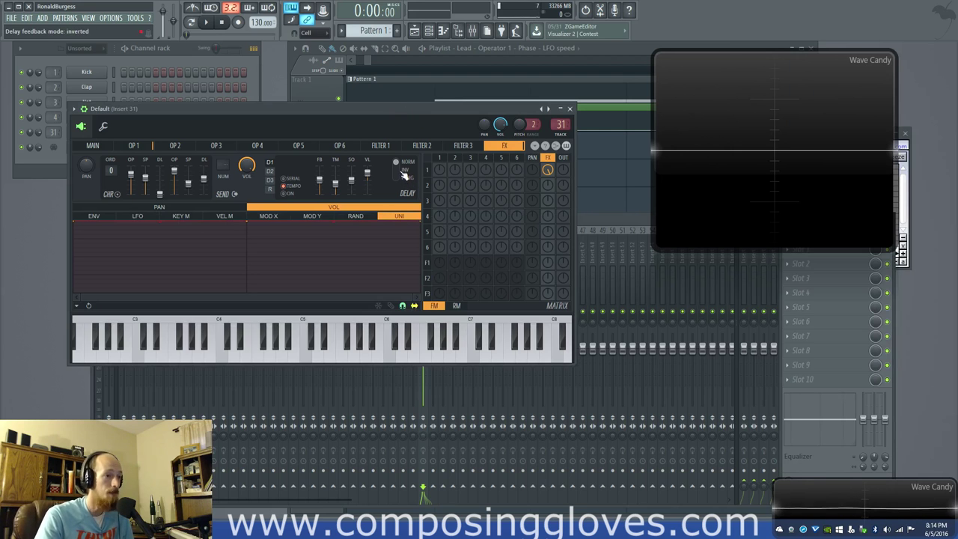
left_click_drag(403, 171, 398, 144)
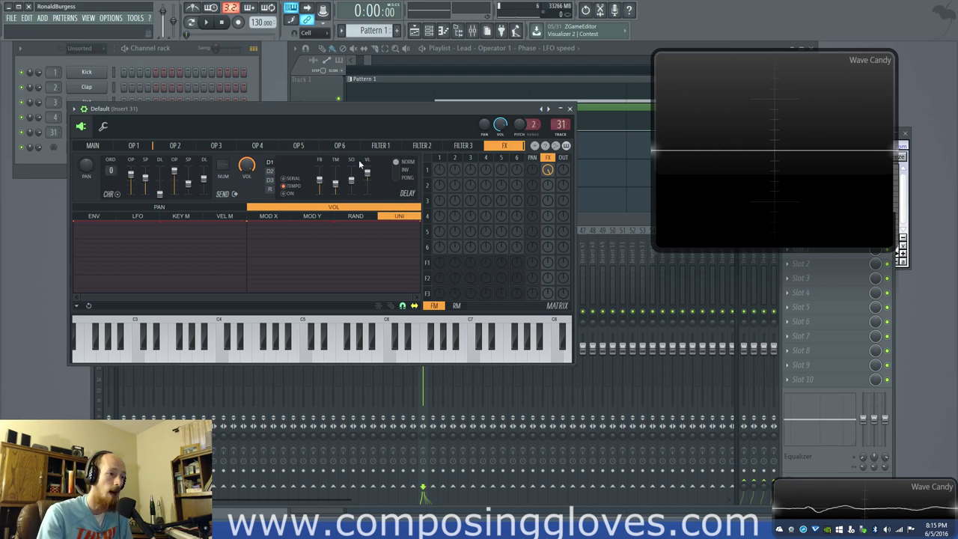
left_click(399, 168)
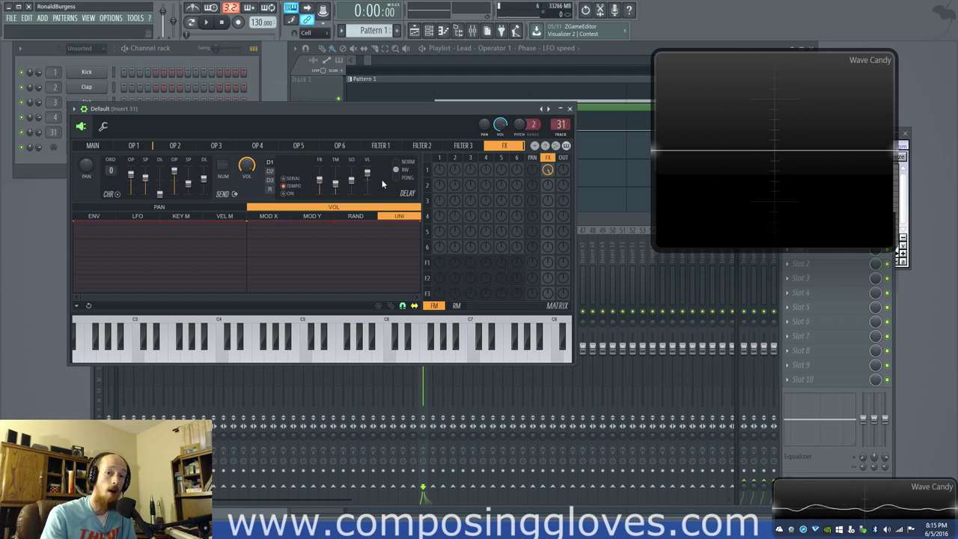
left_click(397, 177)
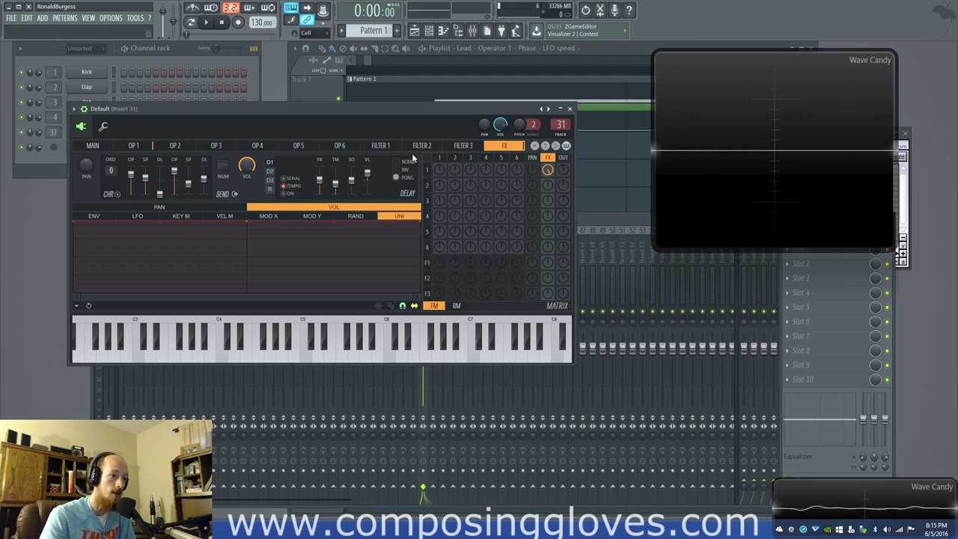
left_click(404, 162)
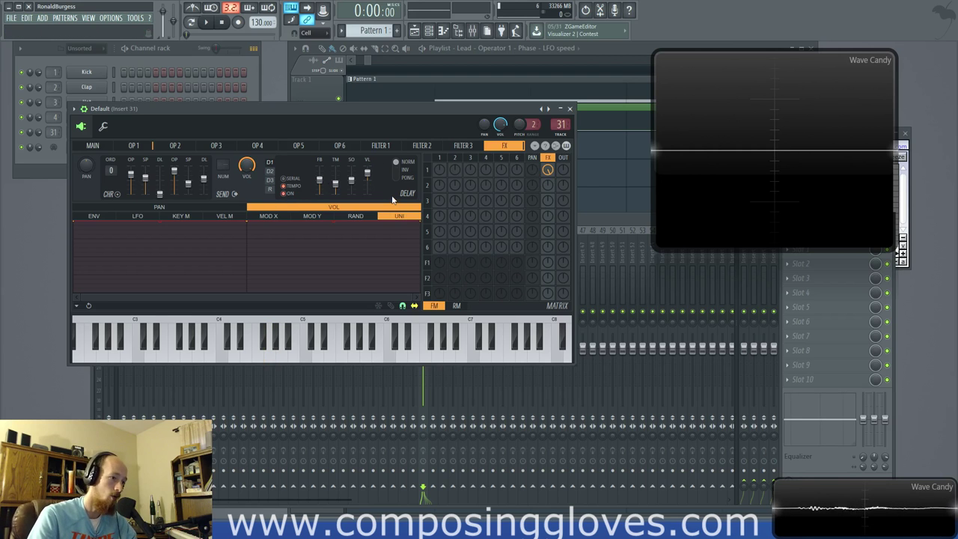
Step: Send operator 1 to the output at 100% in the matrix and play test notes to hear the delay with the dry signal
key("b")
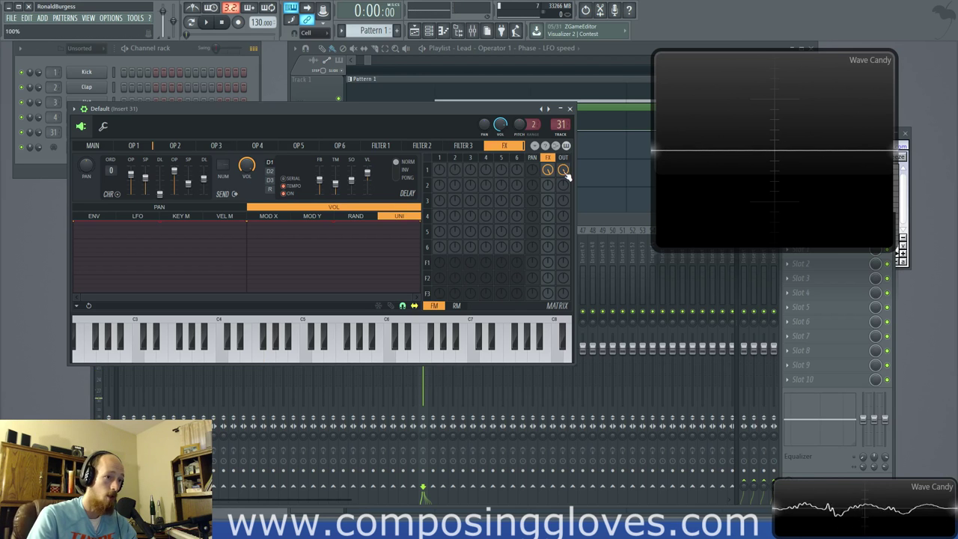
key("b")
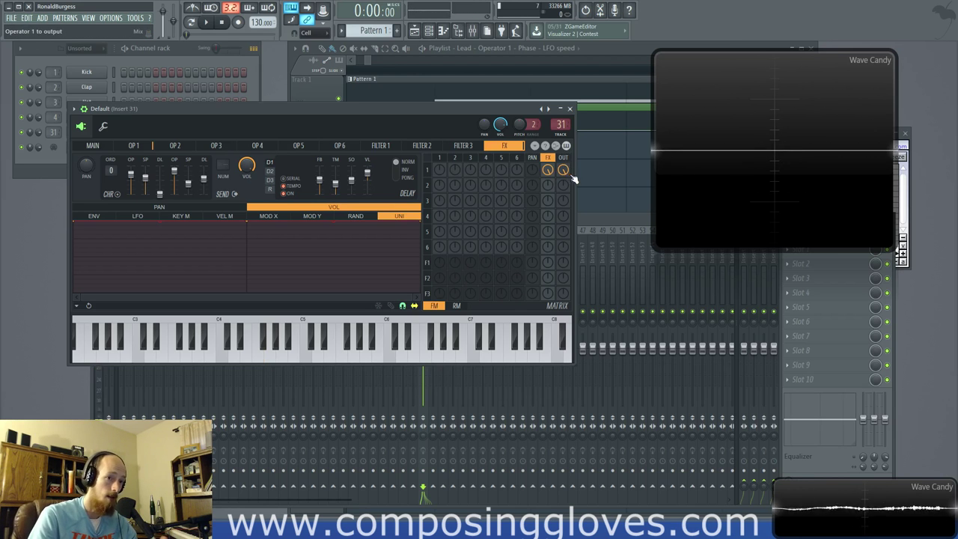
key("b")
left_click_drag(564, 171, 564, 221)
mouse_move(564, 171)
left_mouse_down()
mouse_move(564, 124)
mouse_move(563, 170)
left_mouse_up()
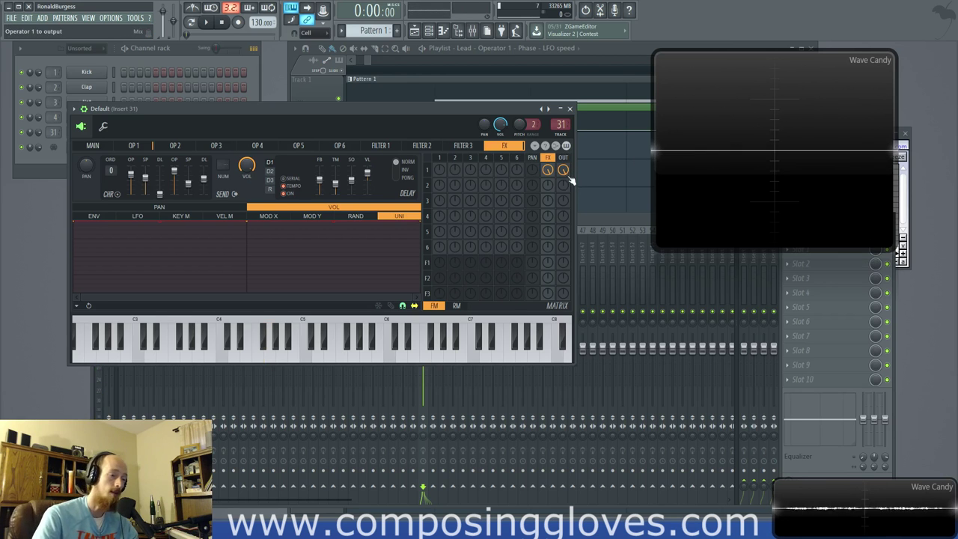
key("n")
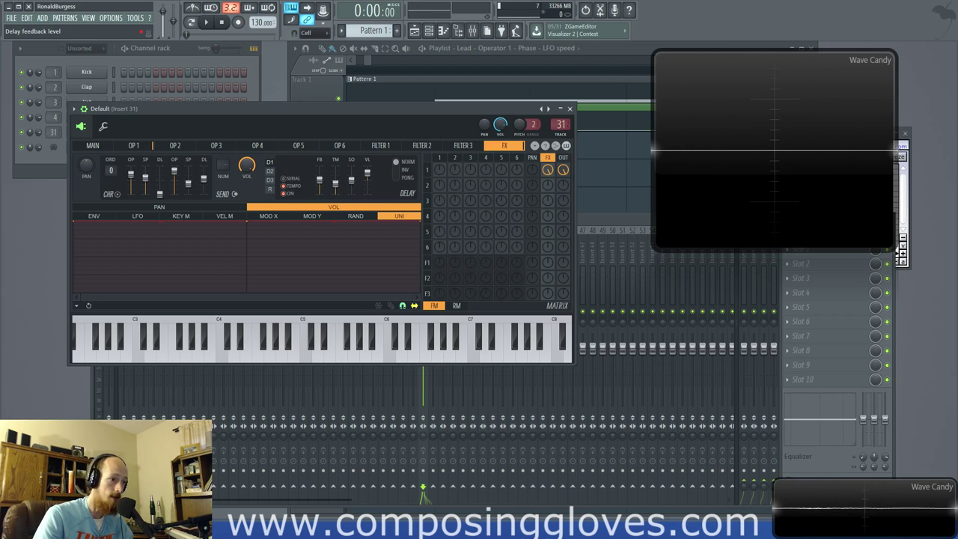
Step: Try higher feedback levels on delay unit 1, and bring its feedback down to the minimum
left_click_drag(322, 185, 325, 175)
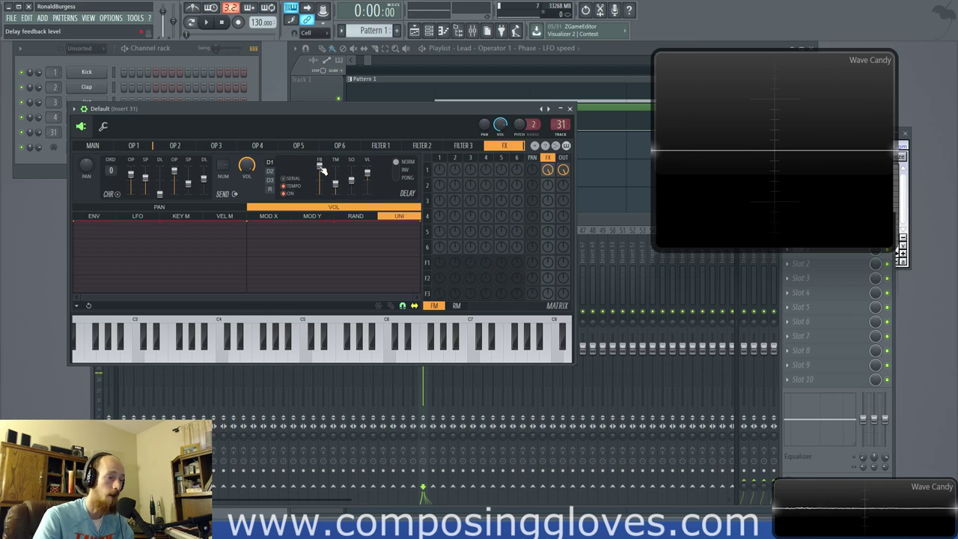
left_click_drag(322, 171, 322, 178)
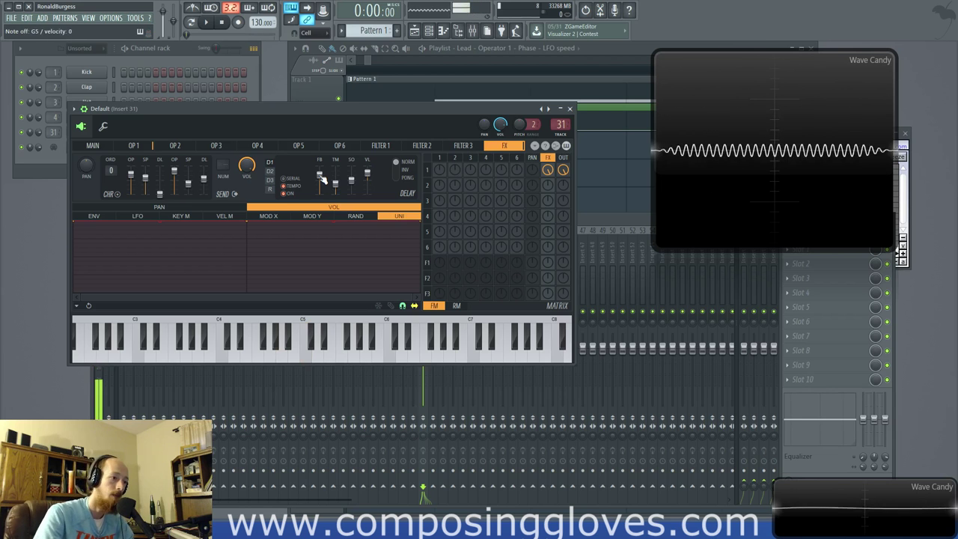
left_click_drag(322, 177, 323, 196)
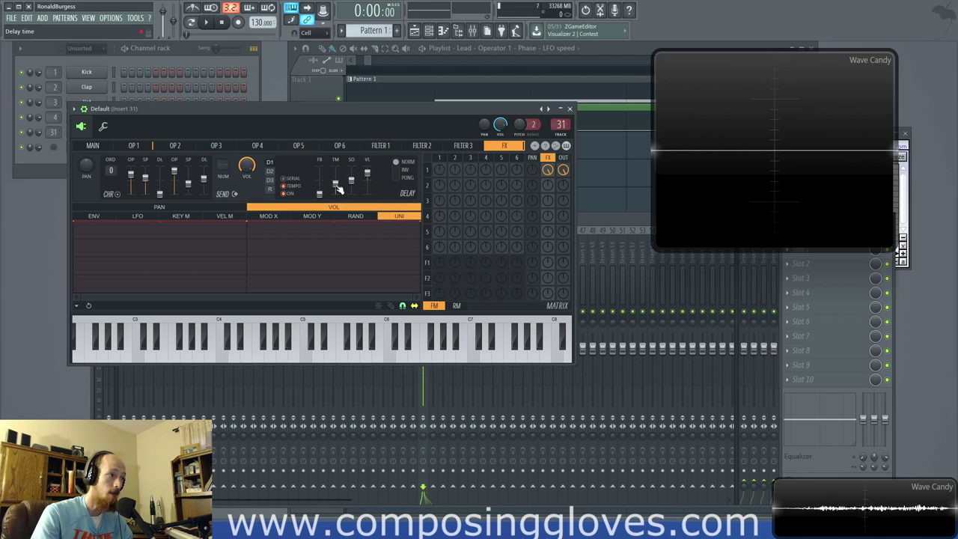
left_click_drag(169, 107, 124, 84)
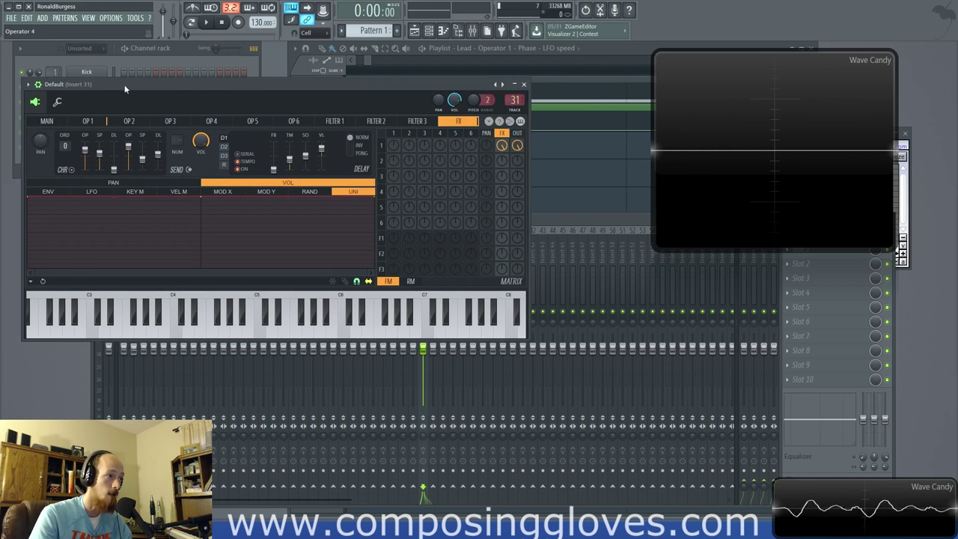
left_click_drag(202, 88, 383, 116)
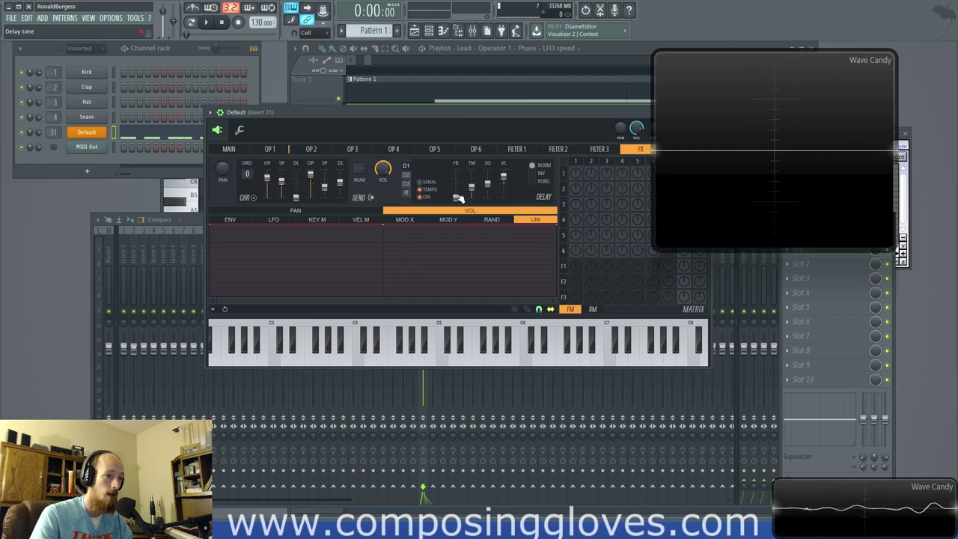
left_click_drag(467, 110, 386, 111)
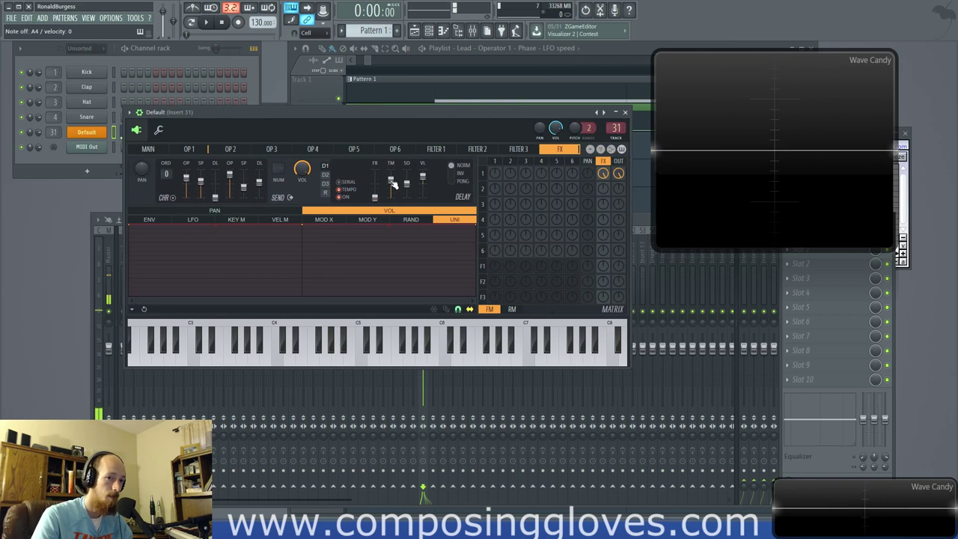
Step: Lower delay unit 1's time to the minimum and try different time stereo offset and delay volume levels
left_click_drag(389, 180, 390, 190)
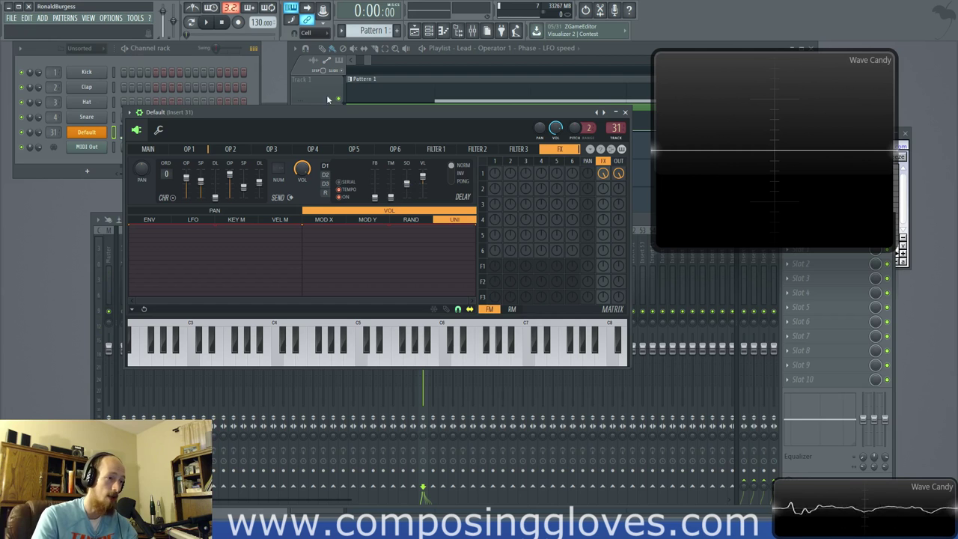
left_click_drag(407, 186, 406, 184)
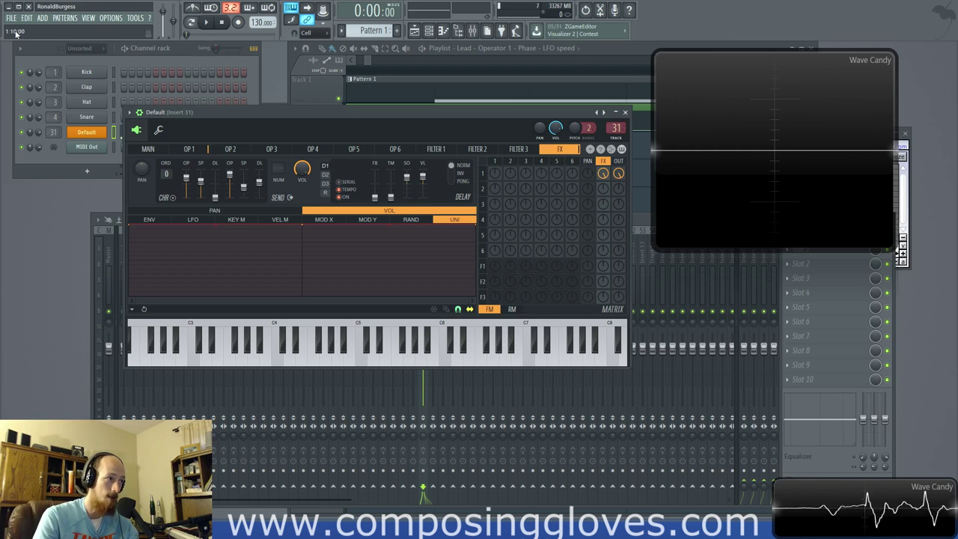
left_click_drag(407, 178, 407, 177)
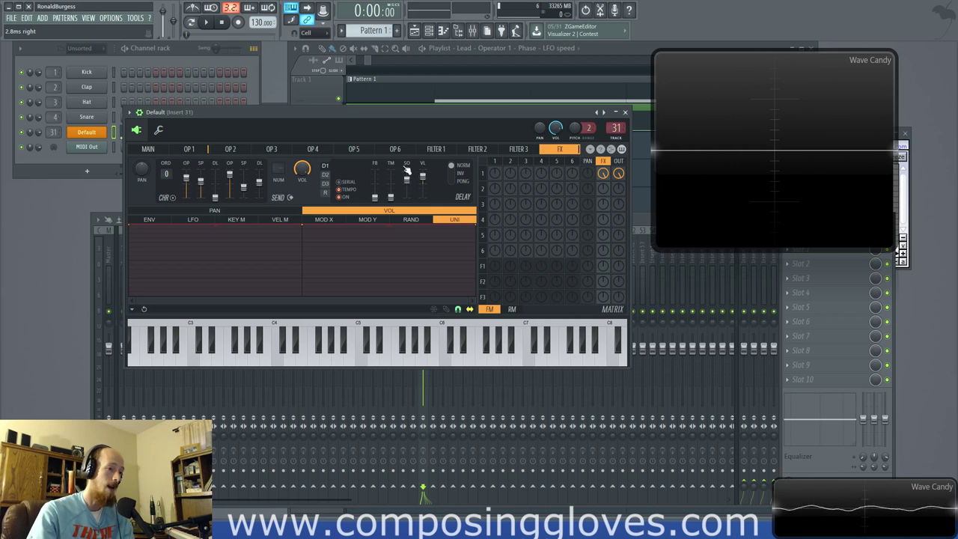
left_click_drag(407, 180, 408, 171)
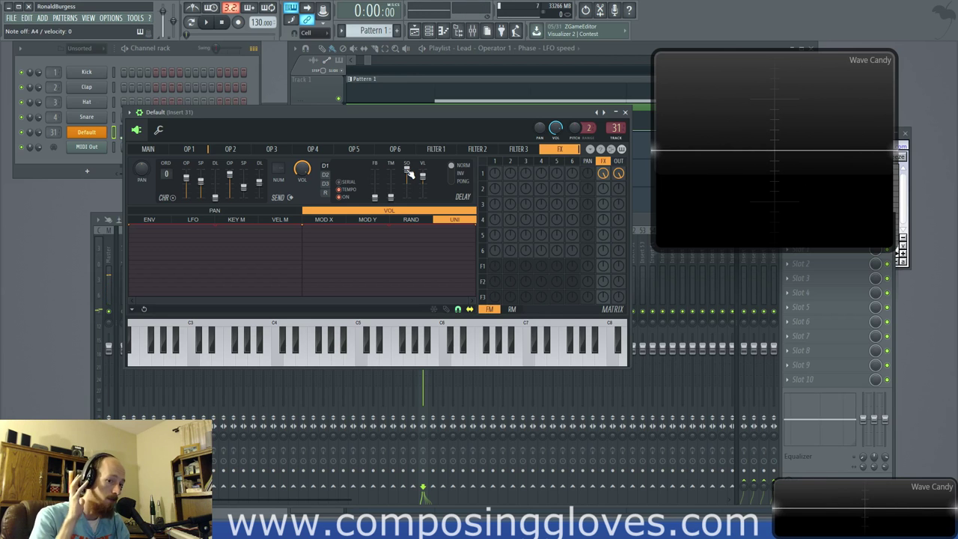
mouse_move(408, 172)
left_mouse_down()
mouse_move(408, 197)
mouse_move(423, 175)
left_mouse_up()
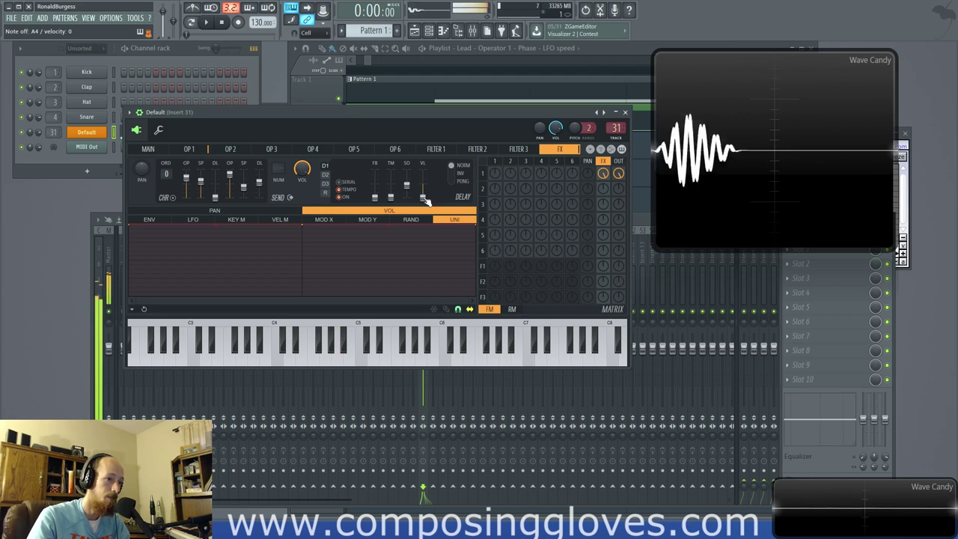
Step: Switch delay unit 1 to ping-pong mode, test its feedback level down to the minimum, and shift its time stereo offset slightly below centre
left_click(452, 180)
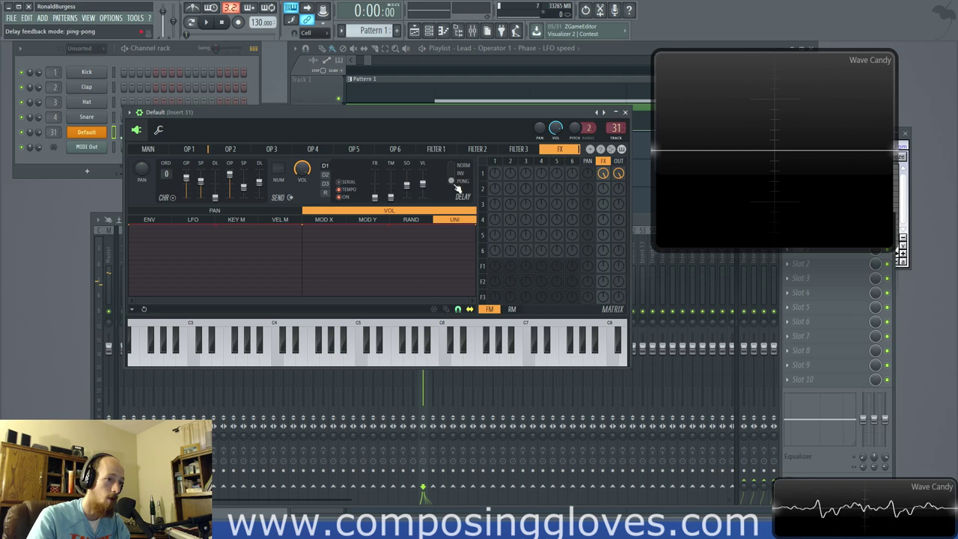
left_click_drag(406, 185, 406, 171)
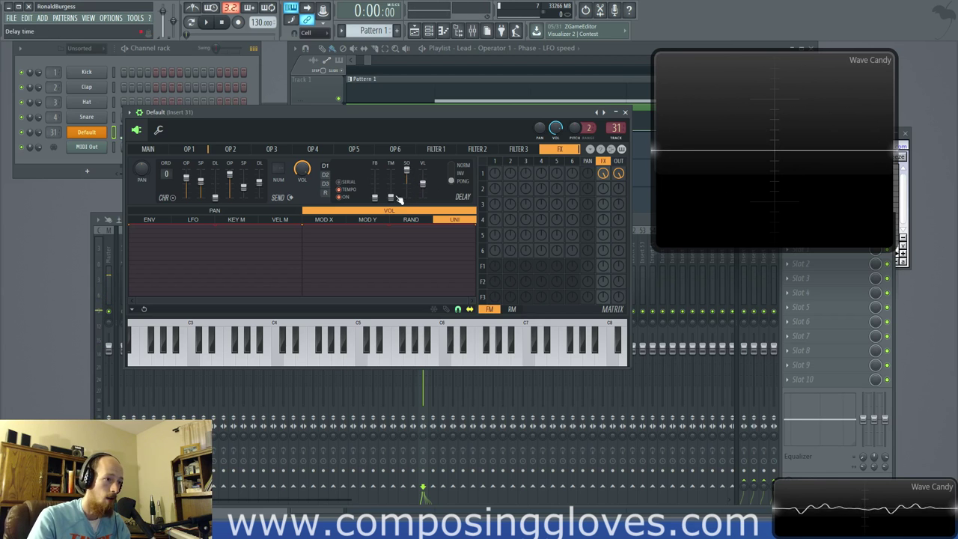
left_click_drag(375, 197, 423, 175)
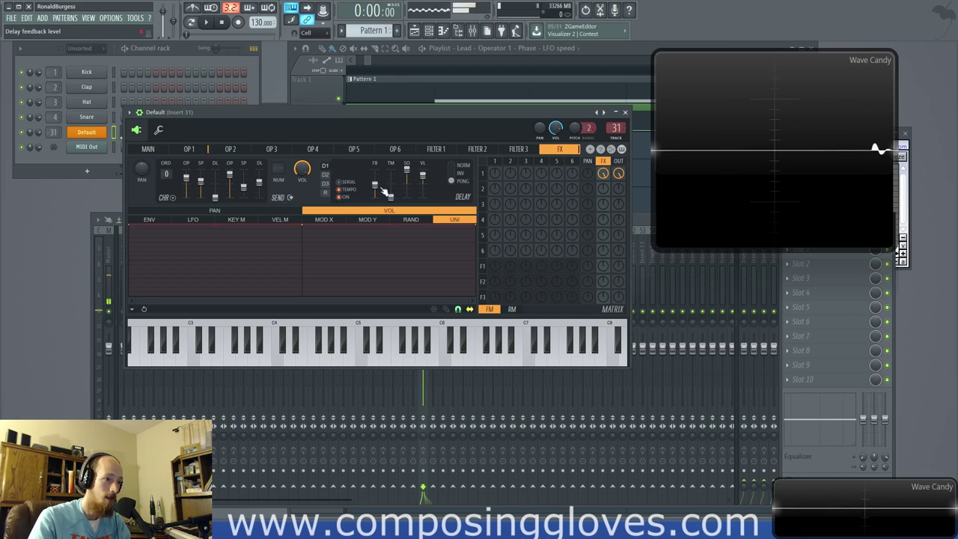
left_click_drag(376, 185, 380, 199)
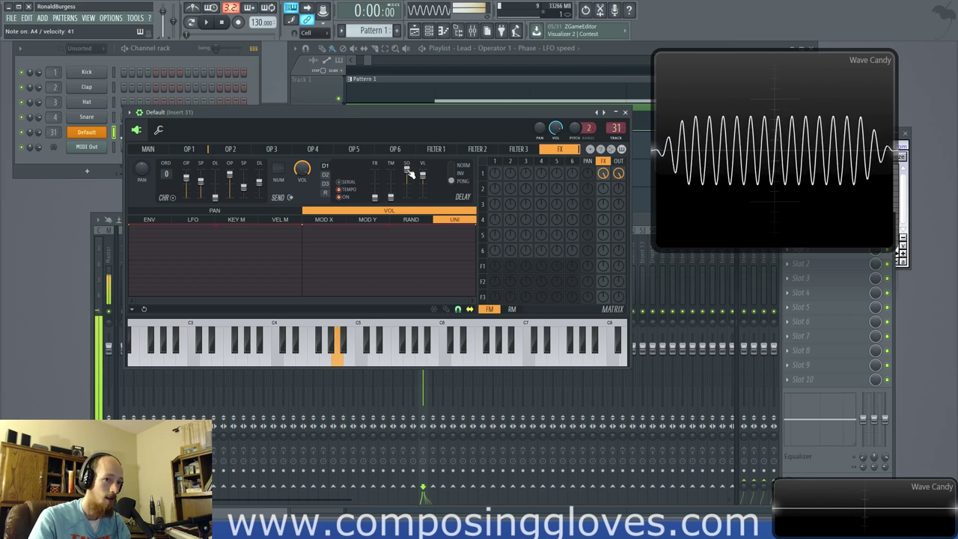
left_click_drag(374, 197, 375, 187)
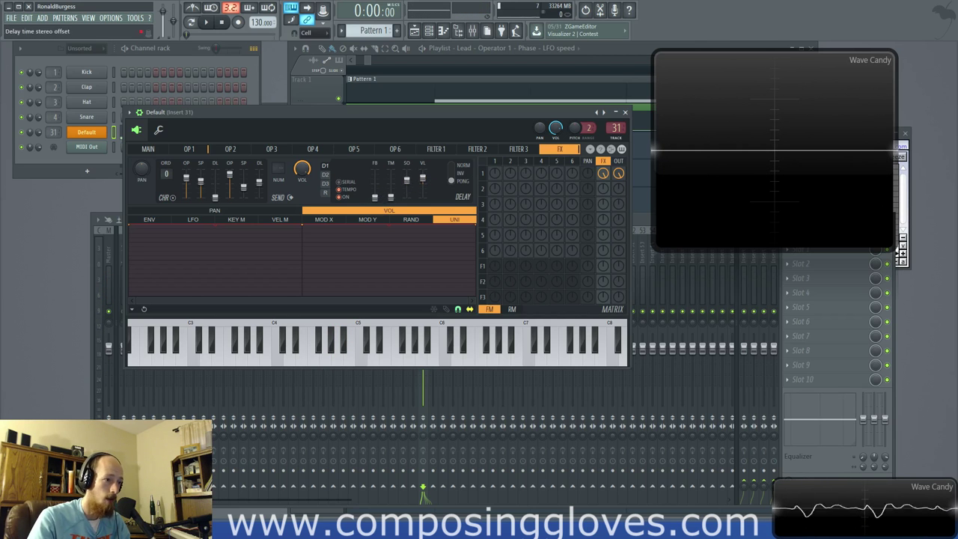
left_click_drag(406, 179, 406, 189)
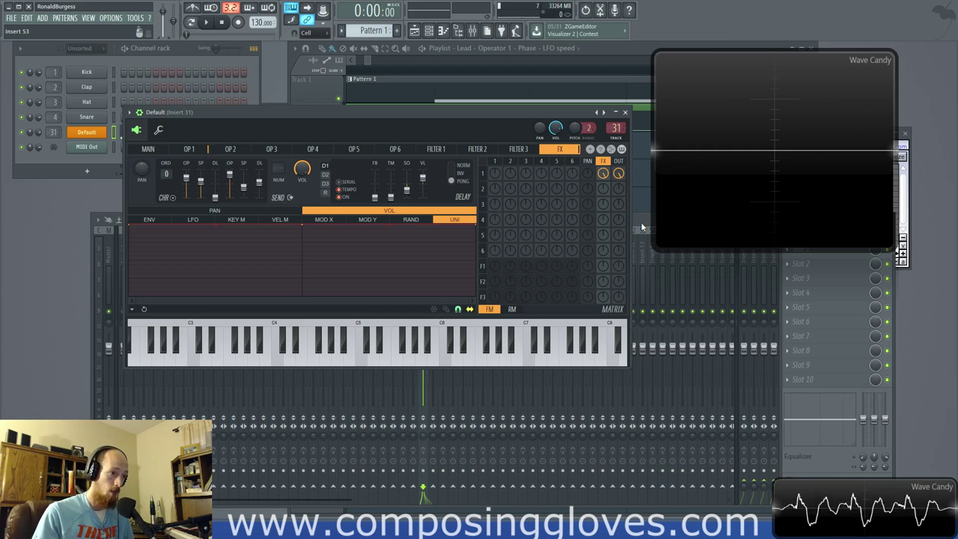
Step: Remove operator 1's direct output and enable serial processing on delay unit 1, checking delay unit 2's settings for comparison
left_click(325, 175)
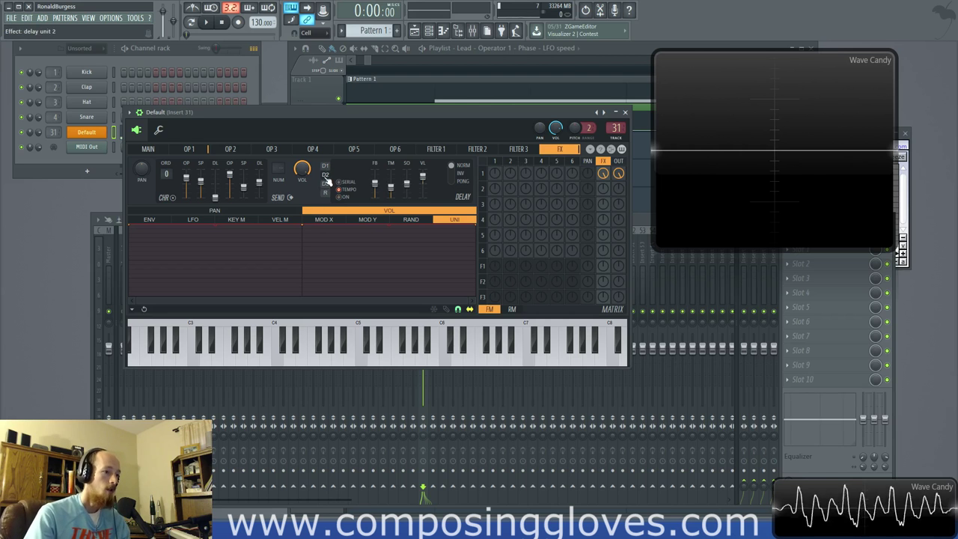
left_click(325, 165)
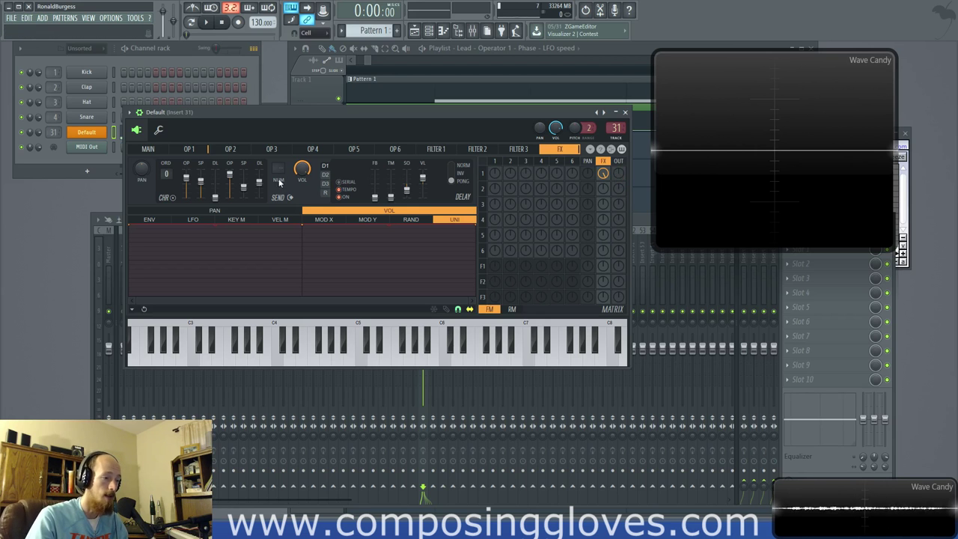
left_click(340, 182)
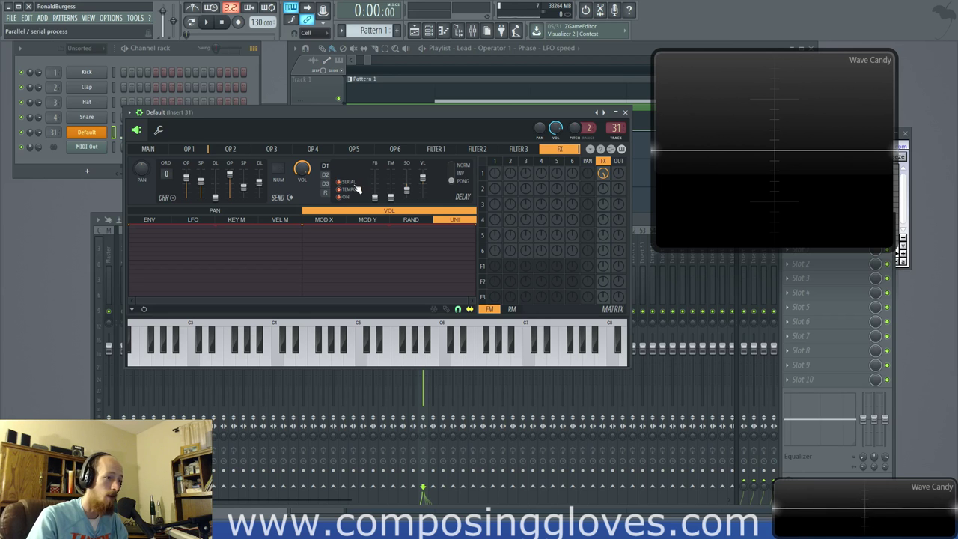
left_click(326, 174)
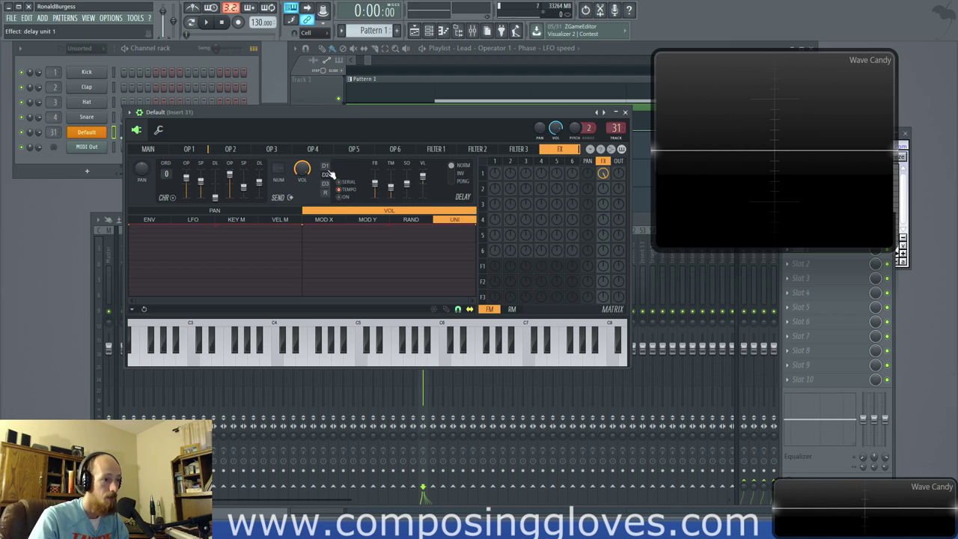
left_click(328, 167)
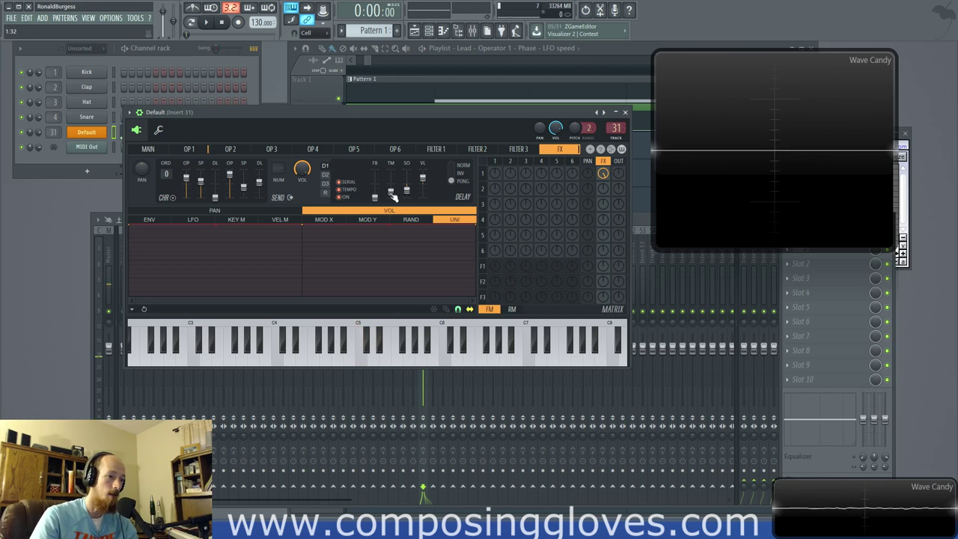
Step: Raise delay unit 1's time slightly and its feedback level close to the maximum
left_click_drag(374, 197, 374, 173)
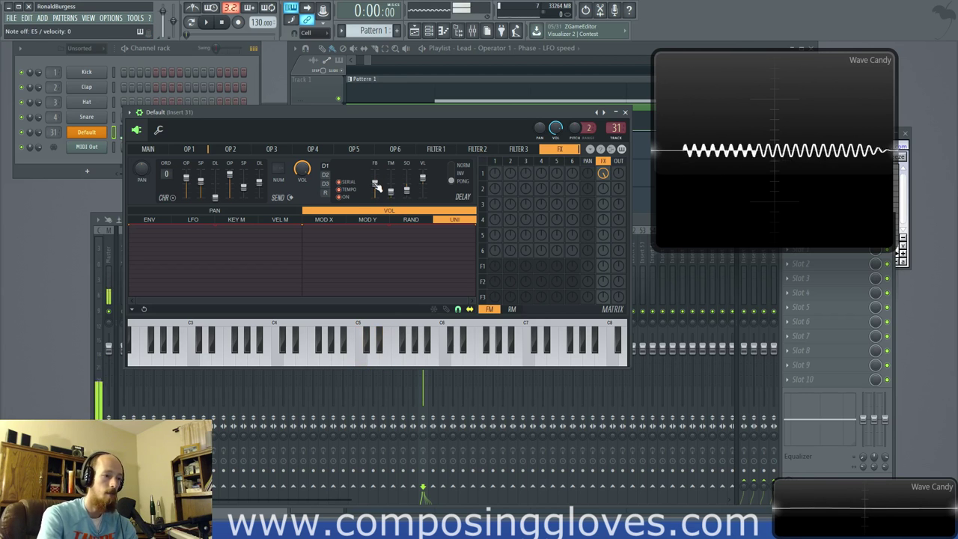
left_click_drag(376, 186, 374, 177)
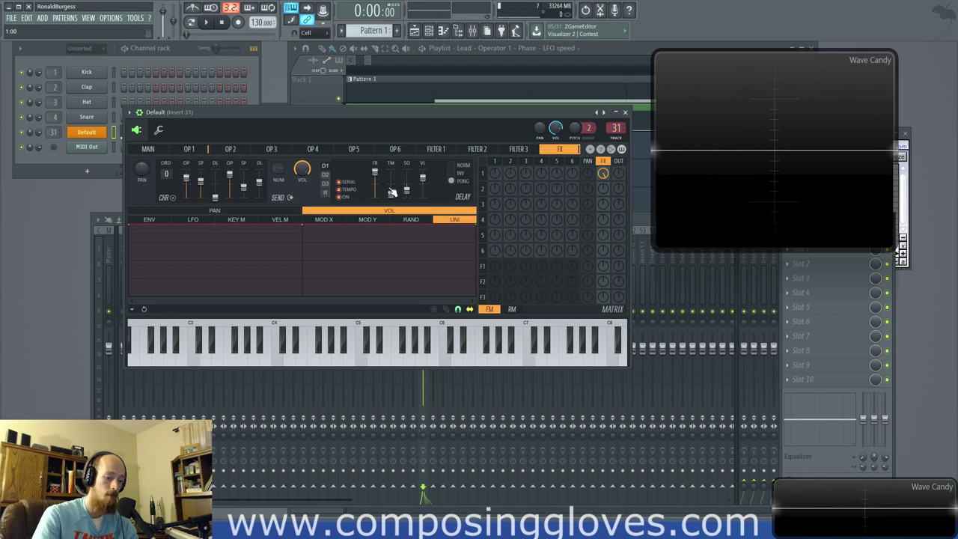
Step: Lower delay unit 1's time to the minimum, ease its feedback level slightly, and check delay unit 2's settings for comparison
left_click_drag(389, 191, 390, 199)
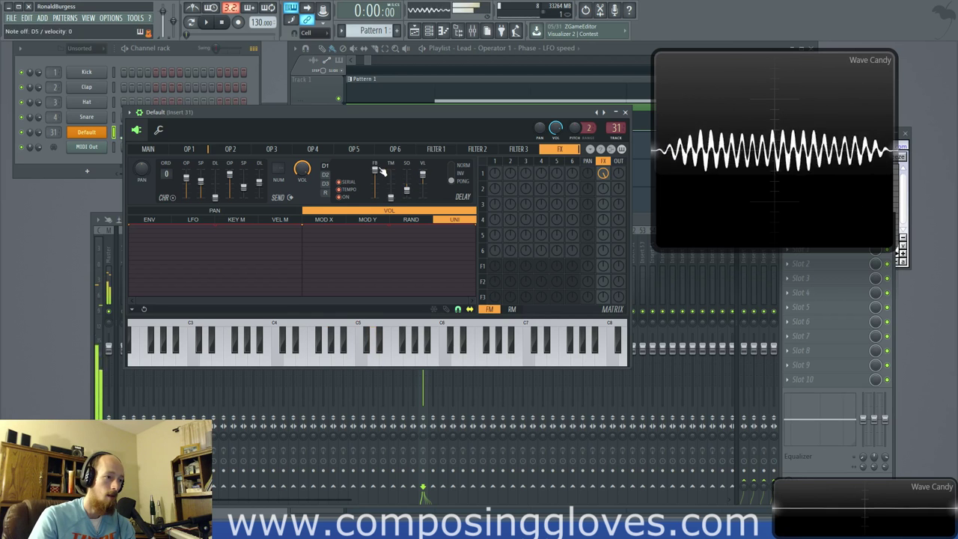
left_click_drag(374, 170, 374, 173)
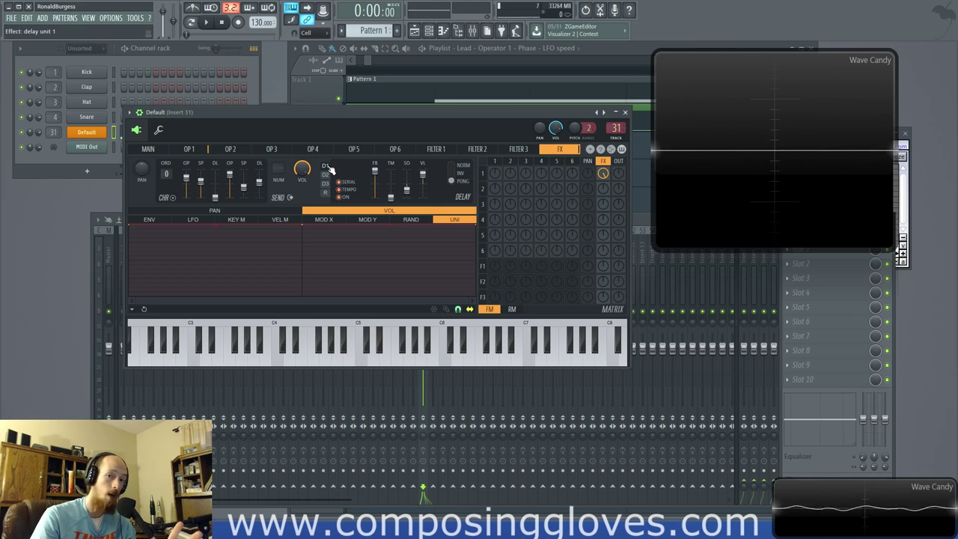
left_click(326, 174)
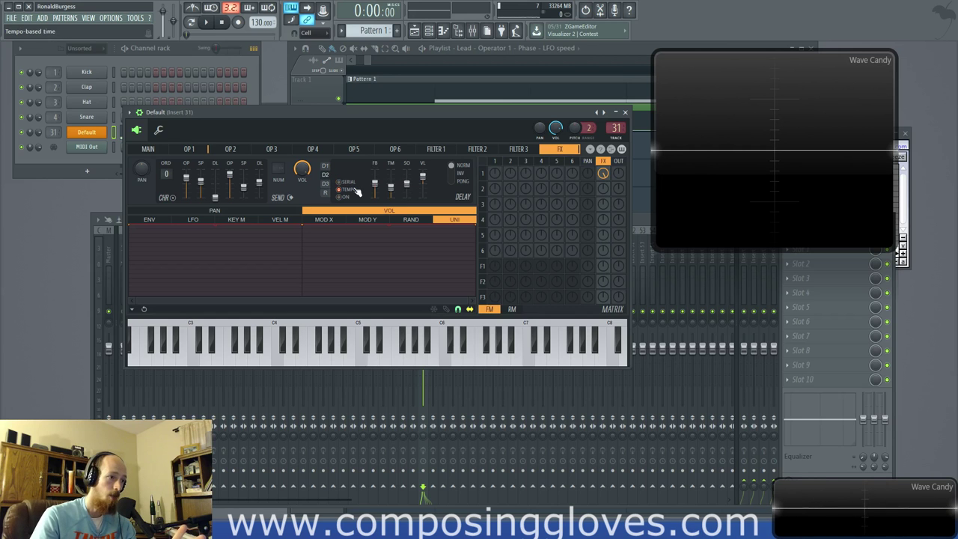
left_click(325, 166)
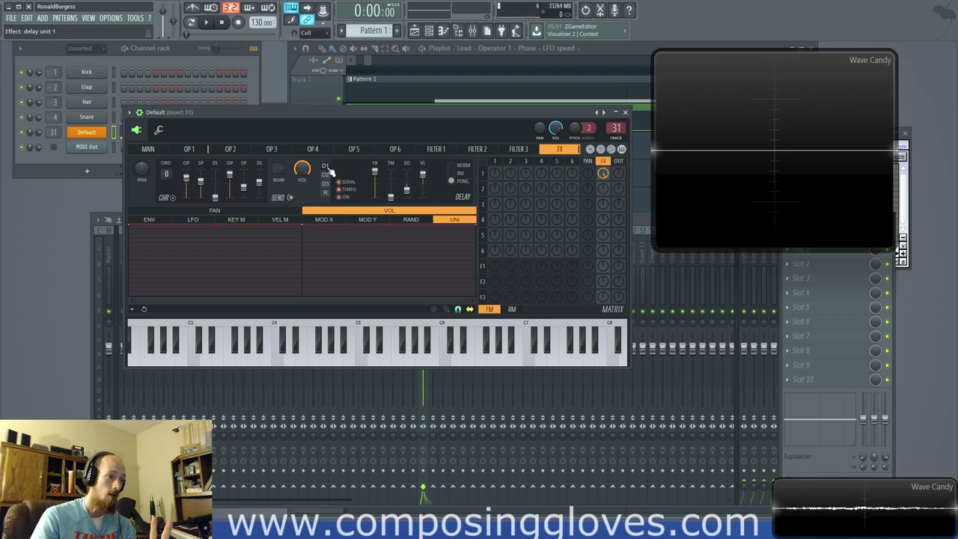
Step: Enable delay unit 2, raise its feedback level slightly, and switch its tempo-based time off and on for comparison
left_click(326, 174)
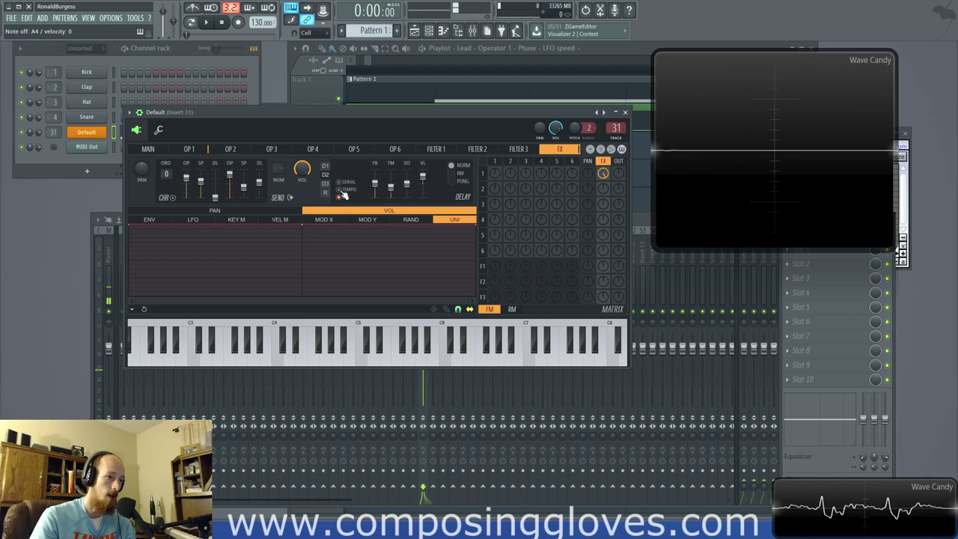
left_click(339, 190)
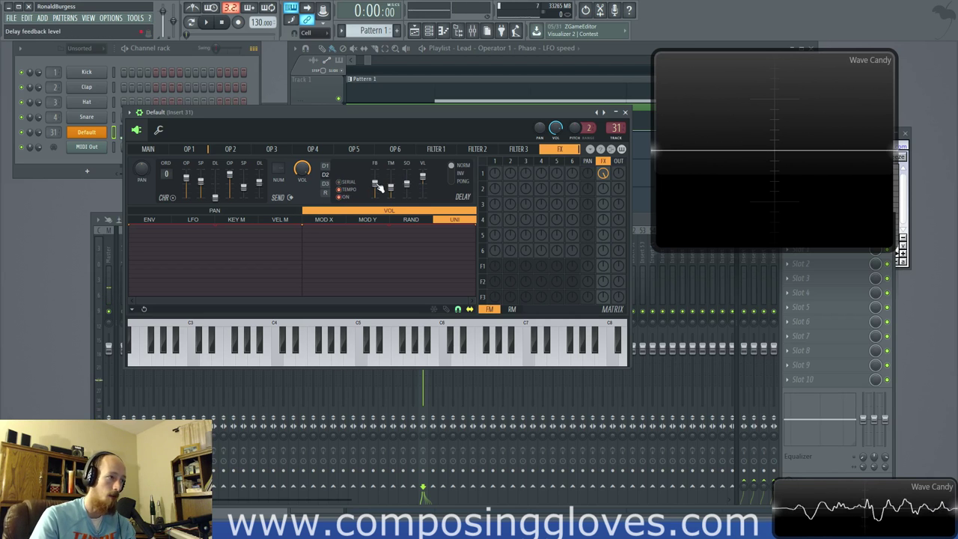
left_click_drag(375, 185, 376, 180)
left_click(391, 190)
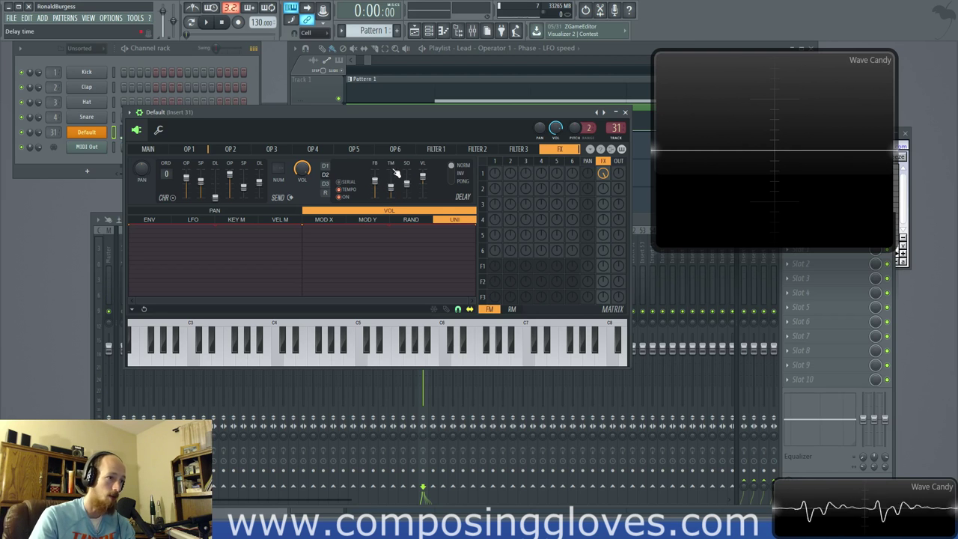
left_click(340, 190)
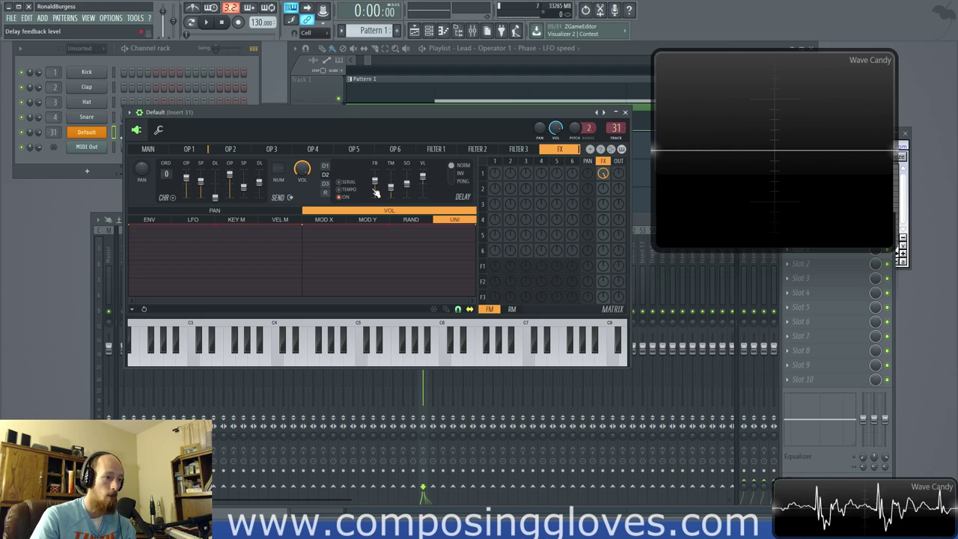
left_click(346, 188)
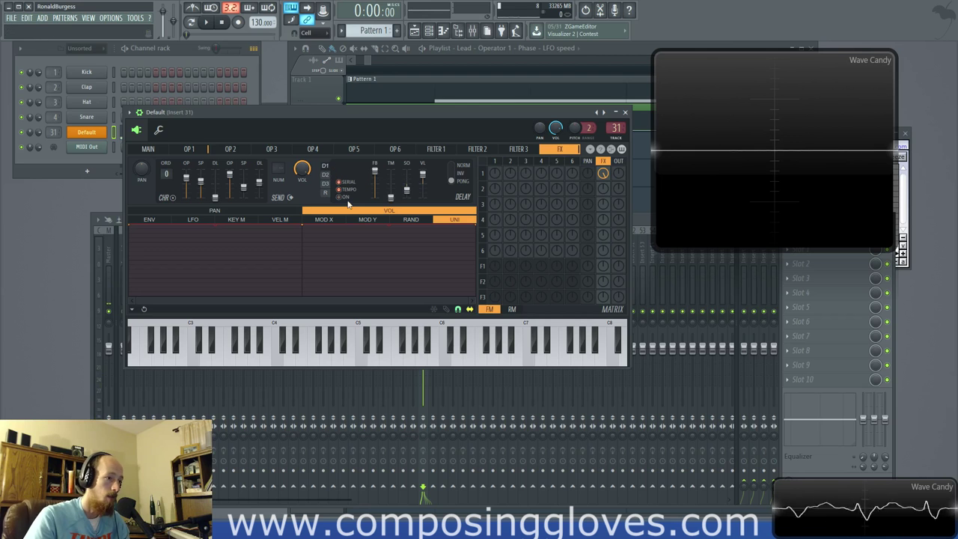
Step: Toggle delay units 1 and 2 to compare their sound, and lower delay unit 1's feedback level to 55%
left_click(340, 198)
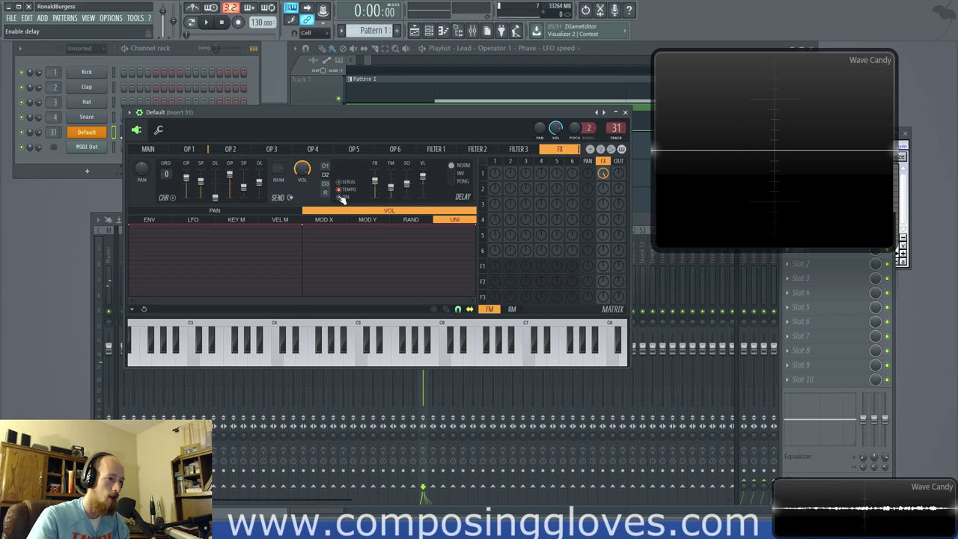
left_click(341, 198)
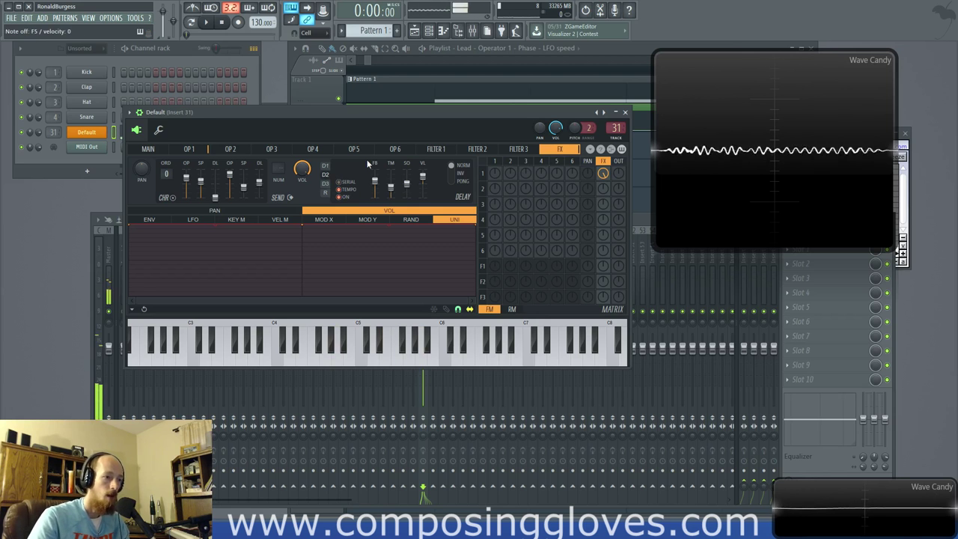
left_click(328, 166)
mouse_move(374, 174)
left_mouse_down()
mouse_move(375, 188)
mouse_move(379, 181)
left_mouse_up()
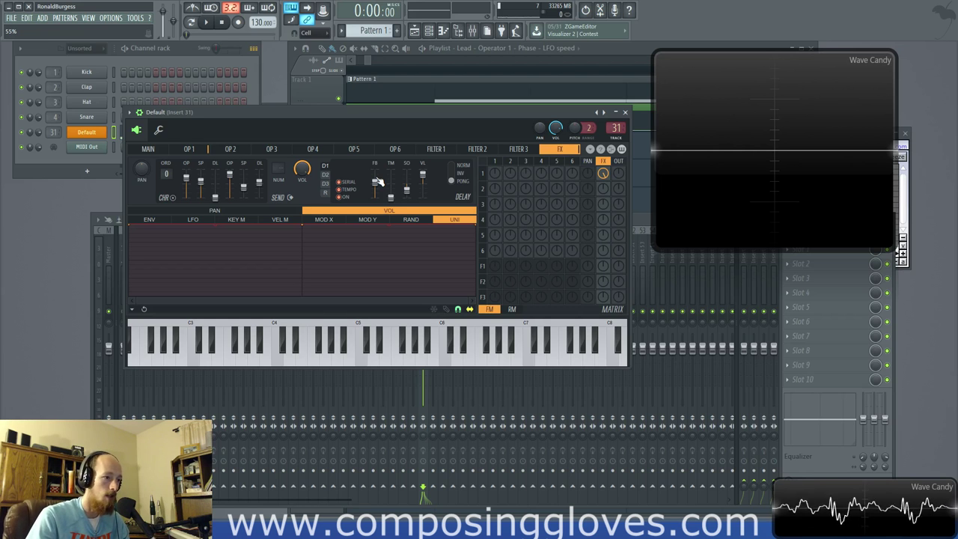
Step: Try serial processing on delay unit 3, glancing at operator 1's page and the reverb settings
left_click(200, 148)
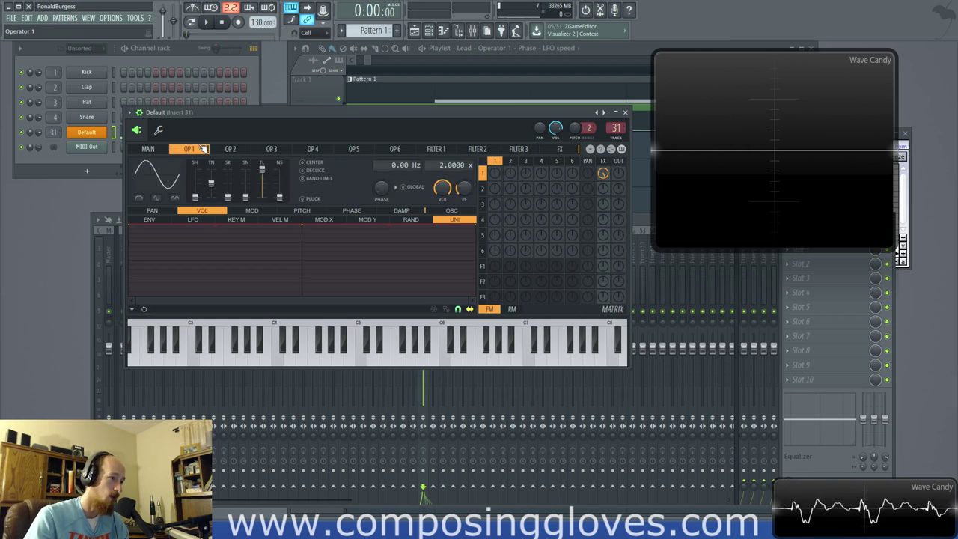
left_click(559, 151)
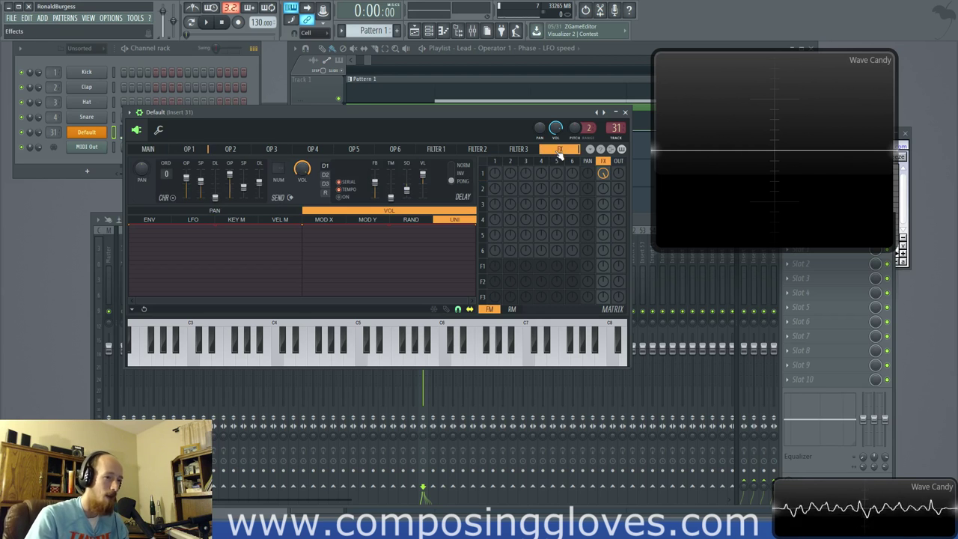
left_click(325, 183)
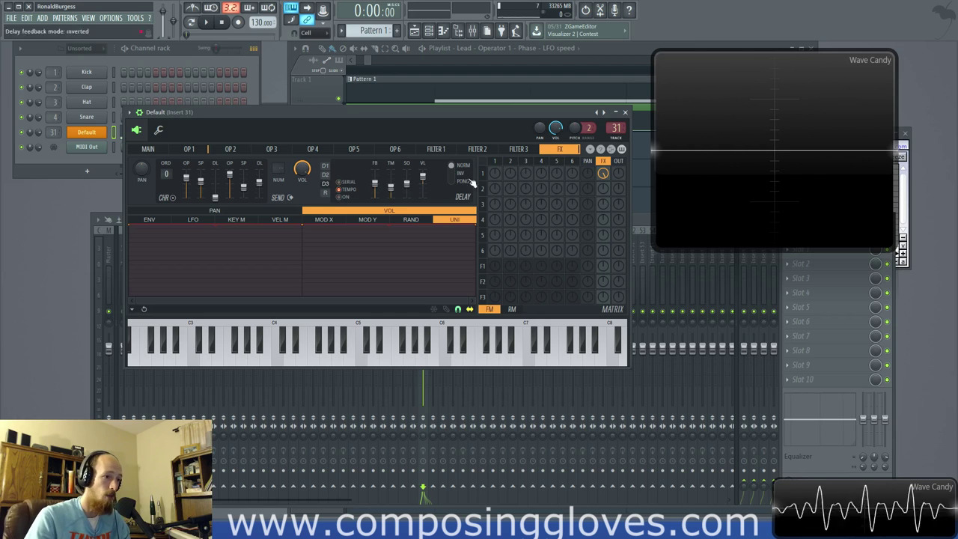
left_click(344, 183)
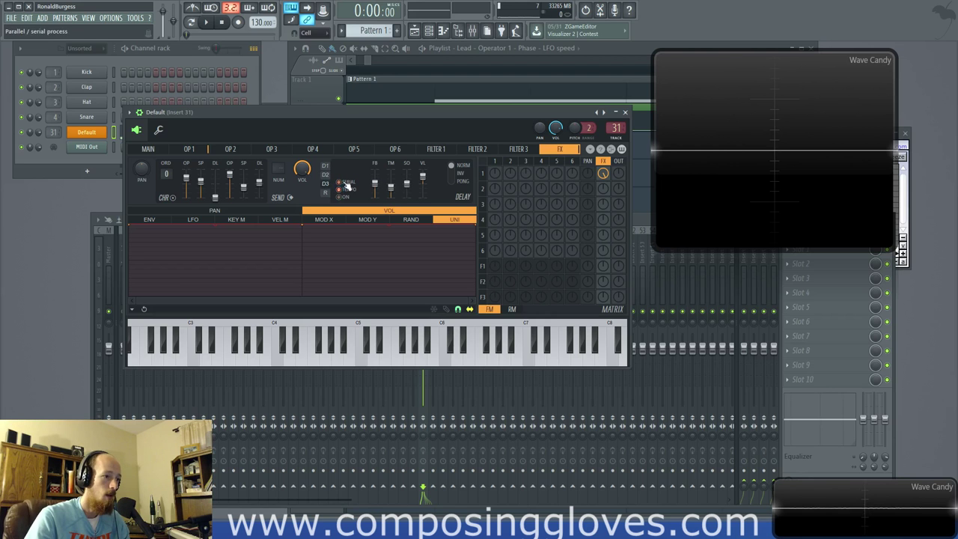
left_click(343, 183)
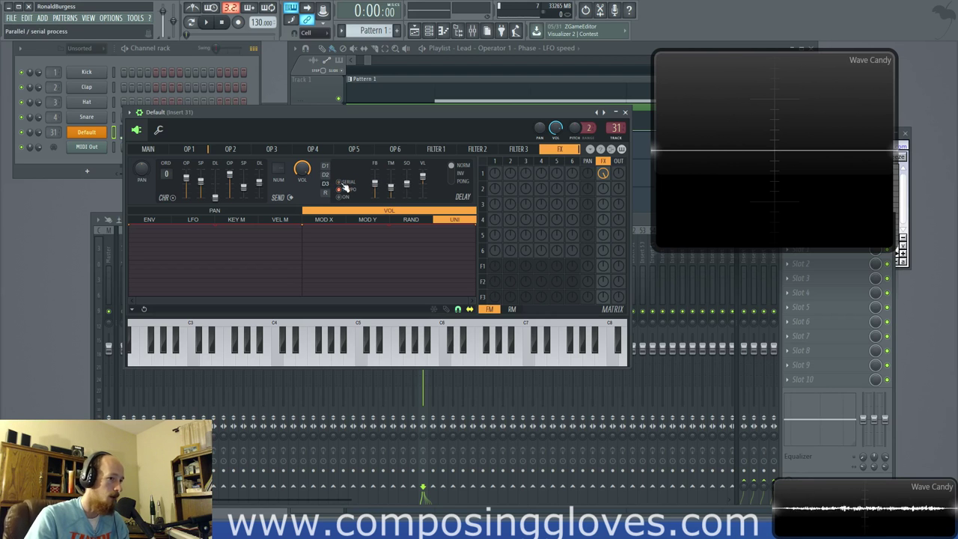
left_click(326, 192)
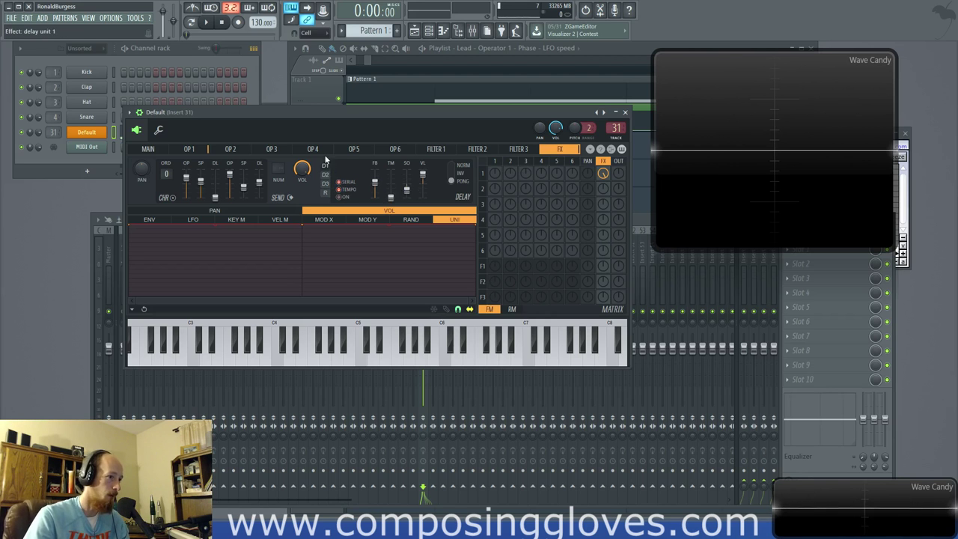
Step: Turn delay unit 1 back on without serial processing, and enable delay unit 3 with its time at 1:00
left_click(325, 173)
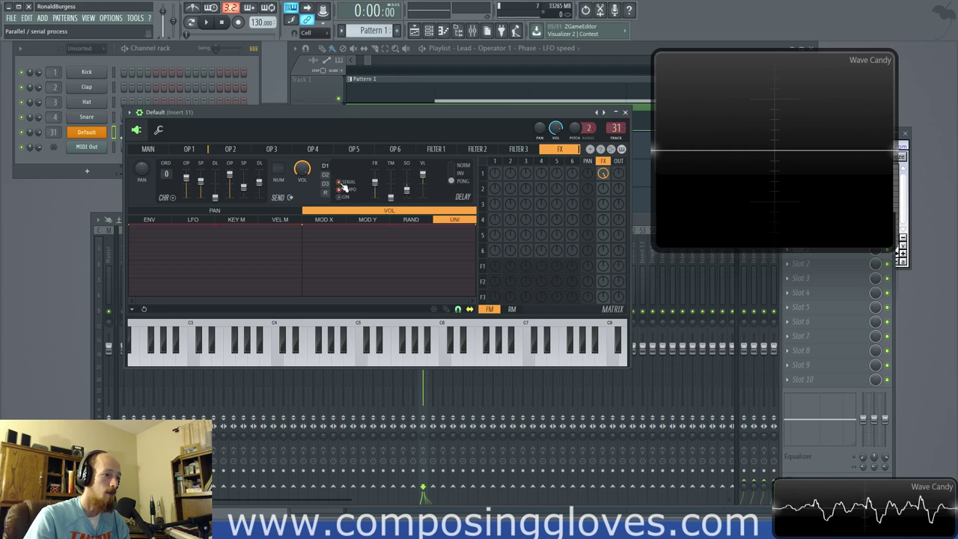
left_click(337, 197)
left_click(326, 184)
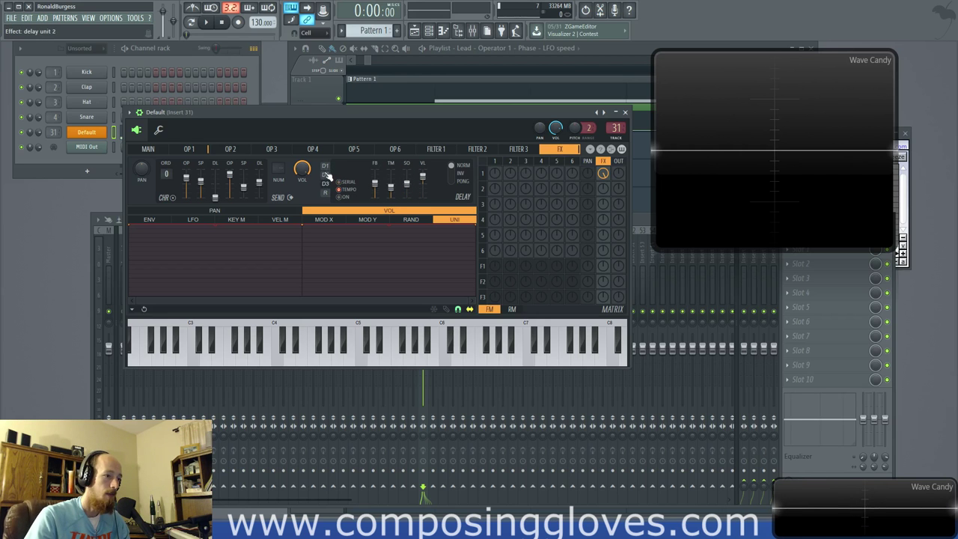
left_click(326, 174)
left_click(325, 183)
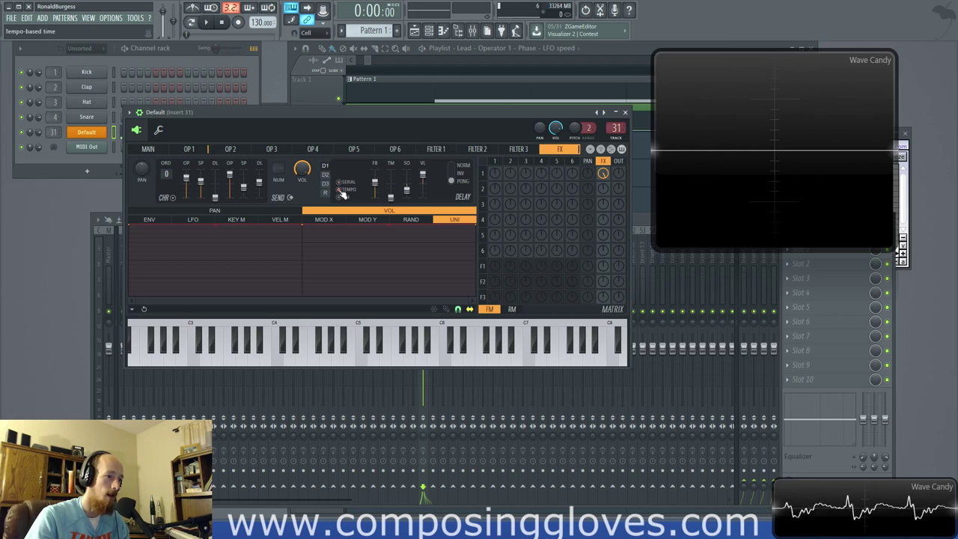
left_click(326, 183)
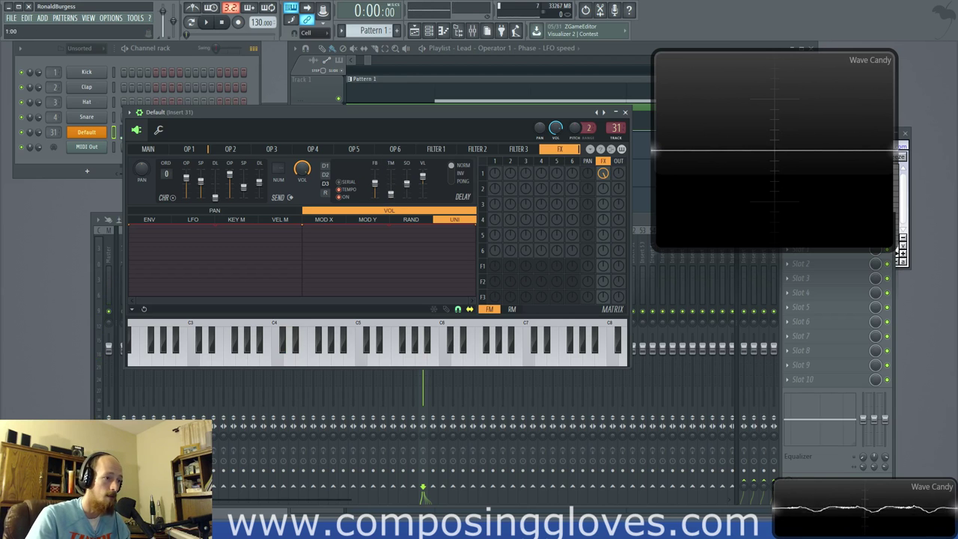
Step: Use serial processing on delay unit 2, lower its time close to the minimum, and play a test note
left_click(325, 175)
left_click_drag(390, 187, 390, 194)
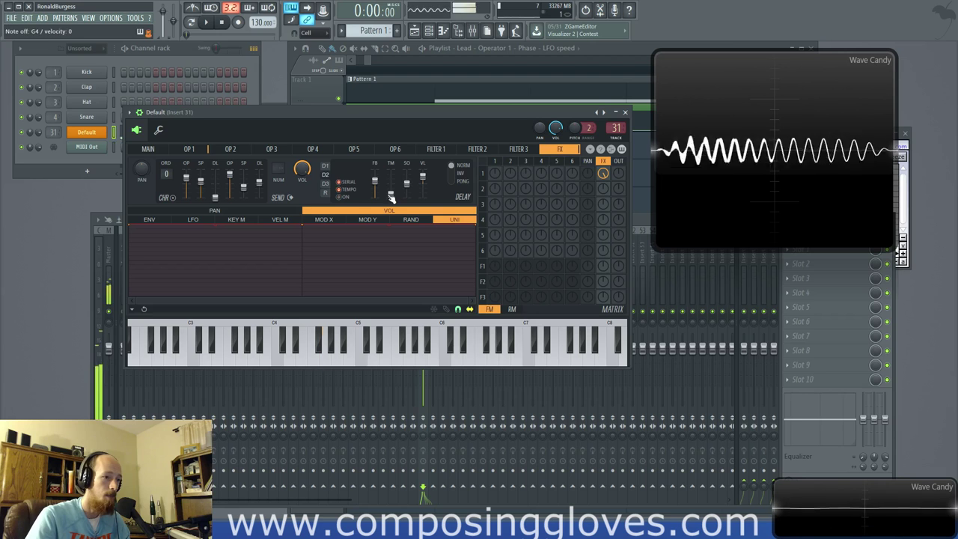
key("b")
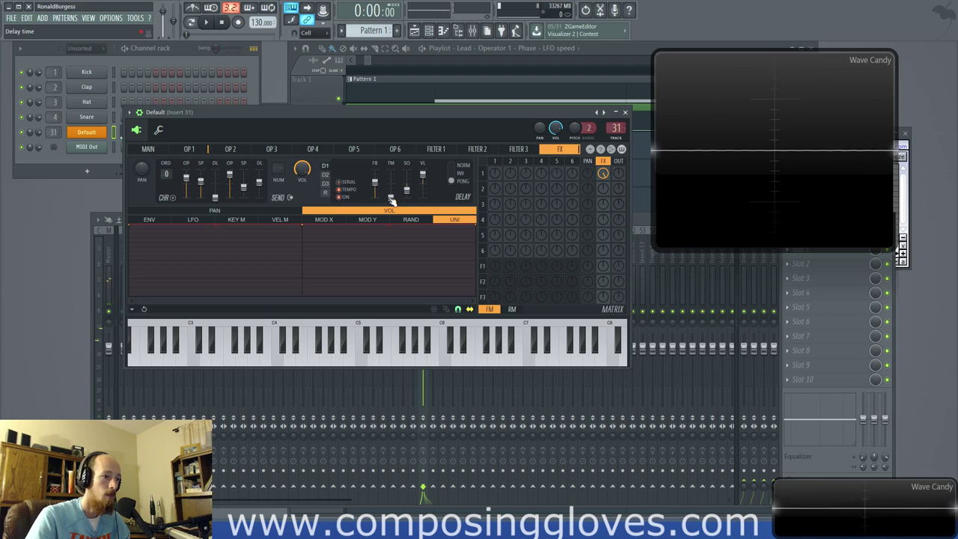
Step: Lower the feedback levels of delay units 2 and 1 to the minimum and play test notes
left_click(326, 174)
left_click_drag(375, 183, 375, 198)
left_click(326, 184)
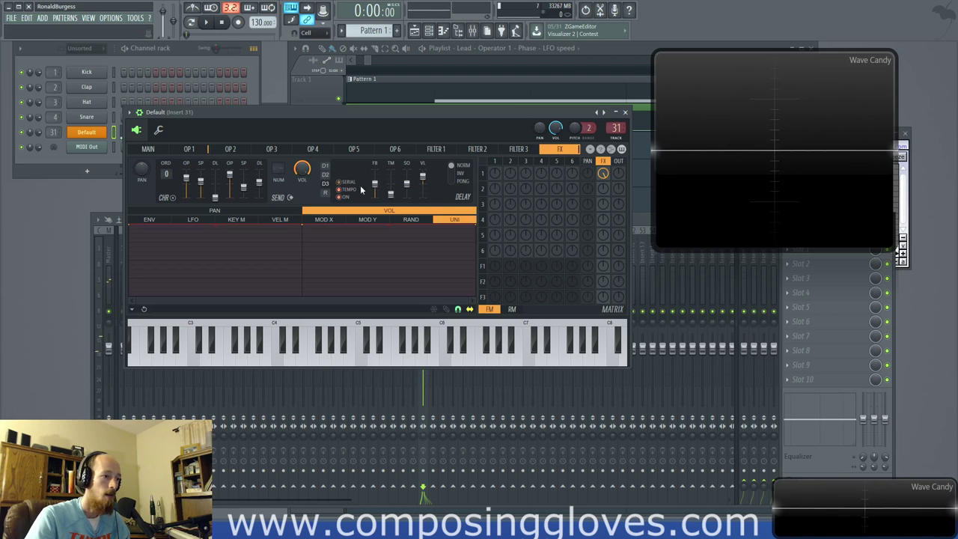
key("b")
left_click(325, 165)
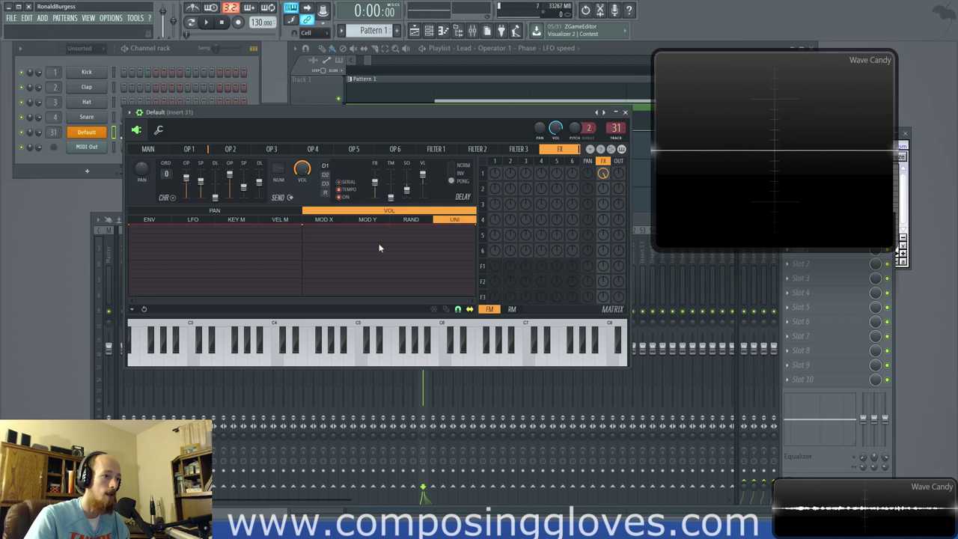
left_click_drag(374, 182, 375, 198)
key("b")
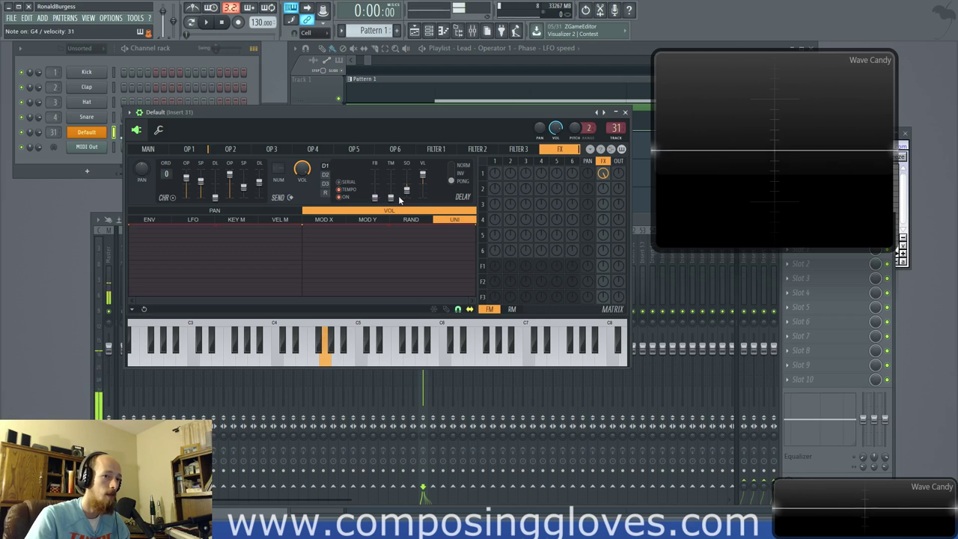
key("b")
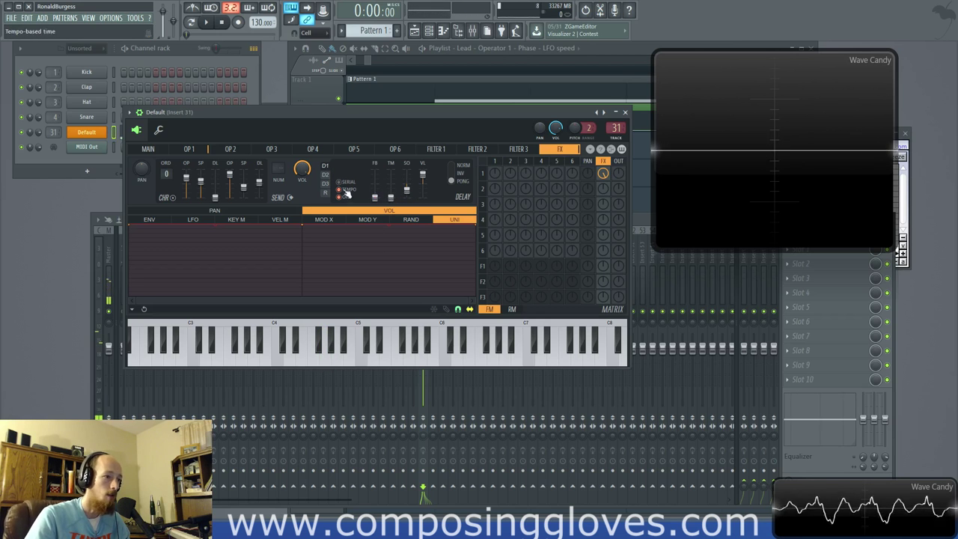
Step: Enable delay unit 2, lower its time to the minimum, and raise its time stereo offset while playing test notes
left_click(324, 174)
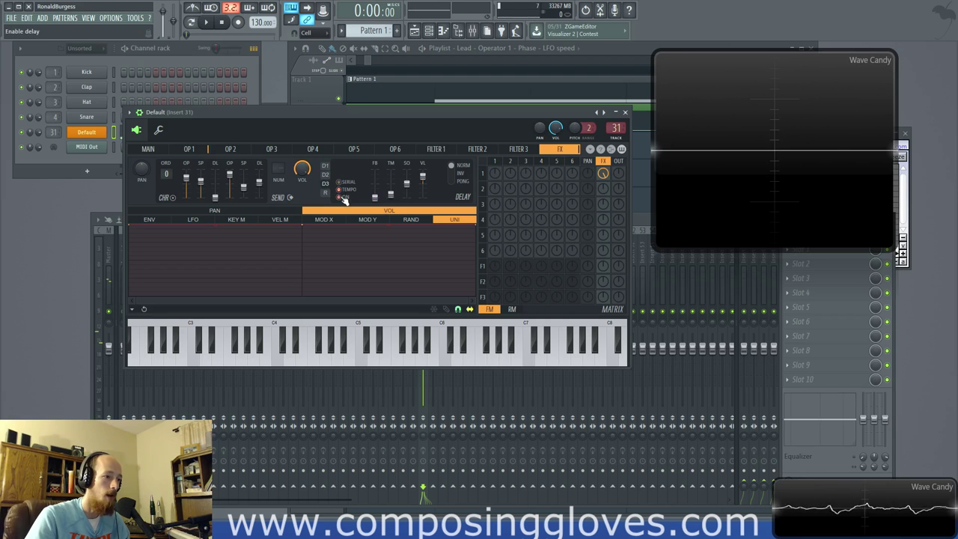
key("b")
key("b")
left_click(343, 198)
key("b")
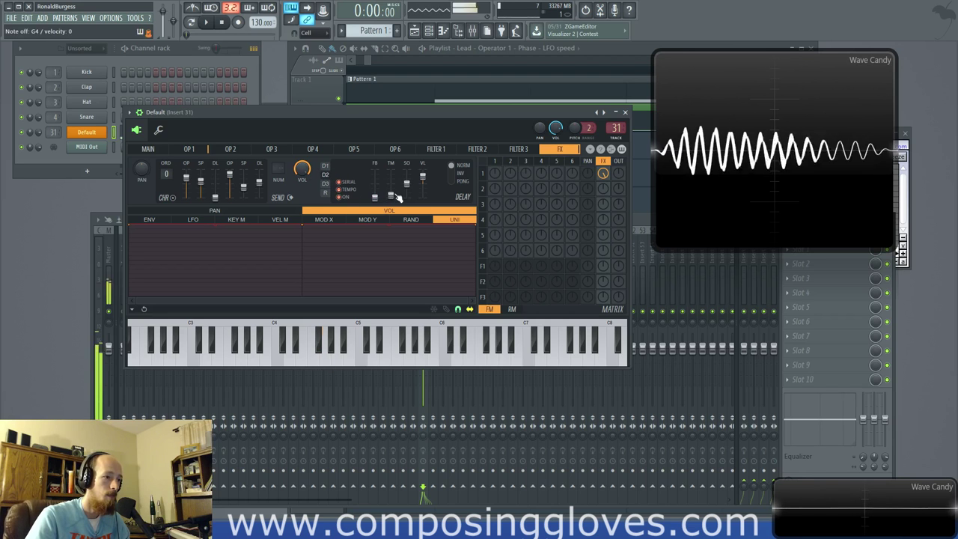
key("b")
key("b")
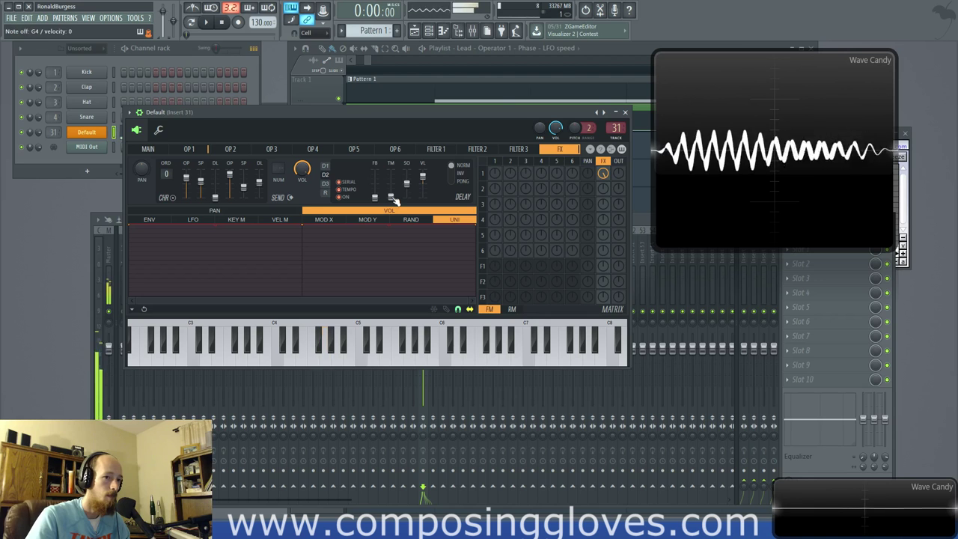
key("b")
key("b")
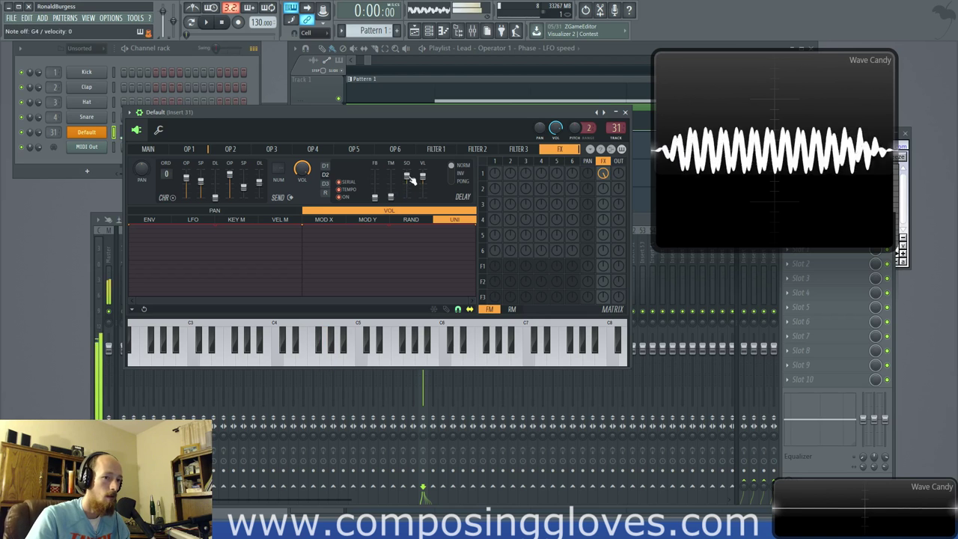
Step: Lower delay unit 1's time stereo offset slightly while playing test notes, and glance at the reverb settings
left_click(325, 165)
key("b")
left_click_drag(407, 190, 406, 192)
key("b")
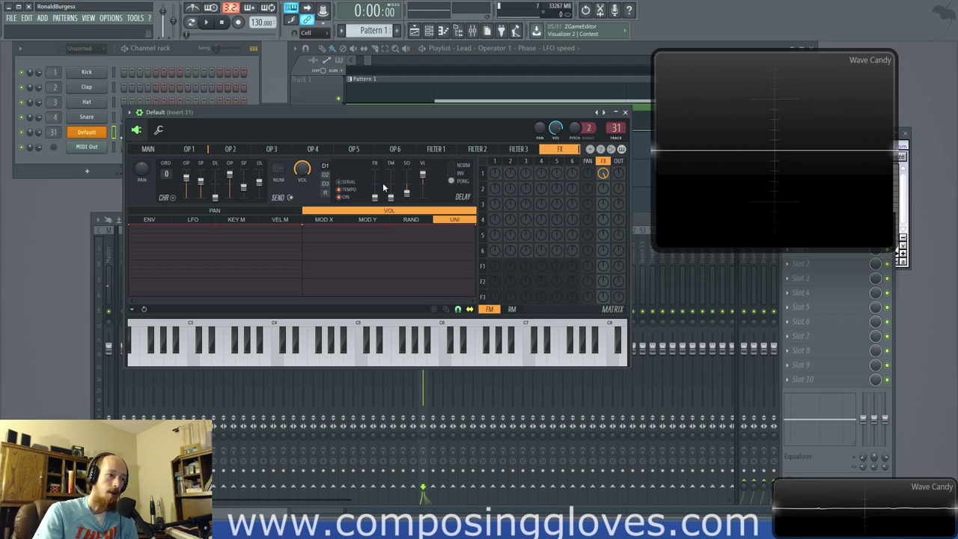
key("b")
left_click(325, 193)
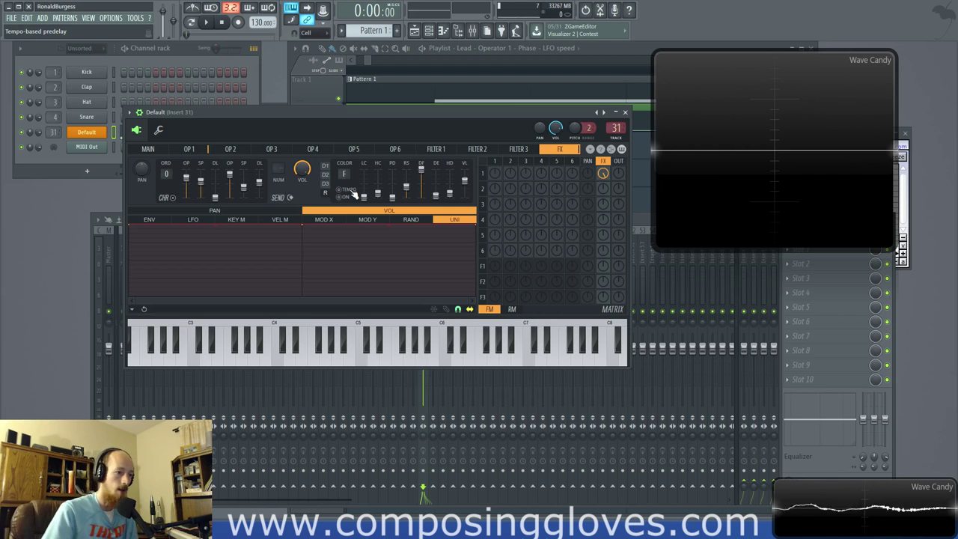
left_click(327, 166)
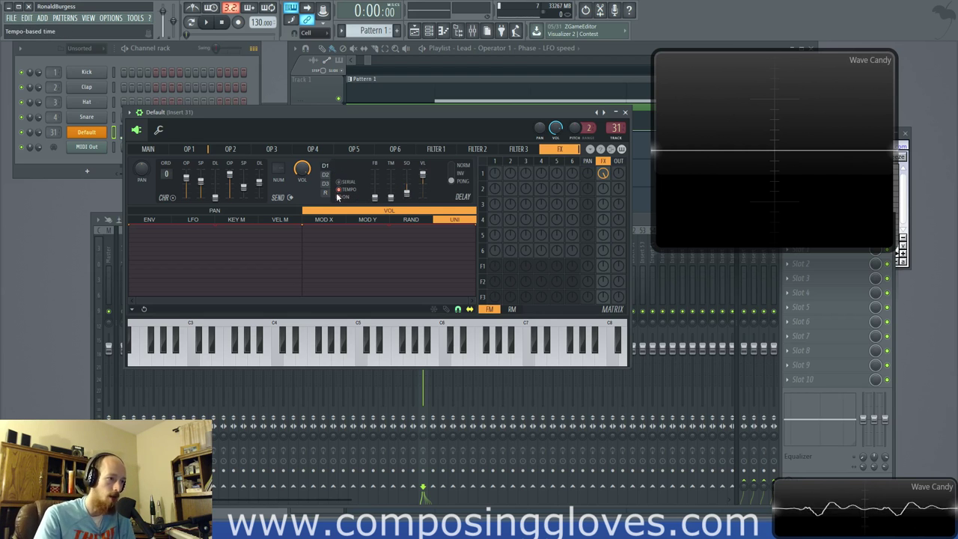
Step: Look through delay units 2 and 3, open the reverb settings, and set the reverb color to B+
left_click(325, 175)
left_click(327, 184)
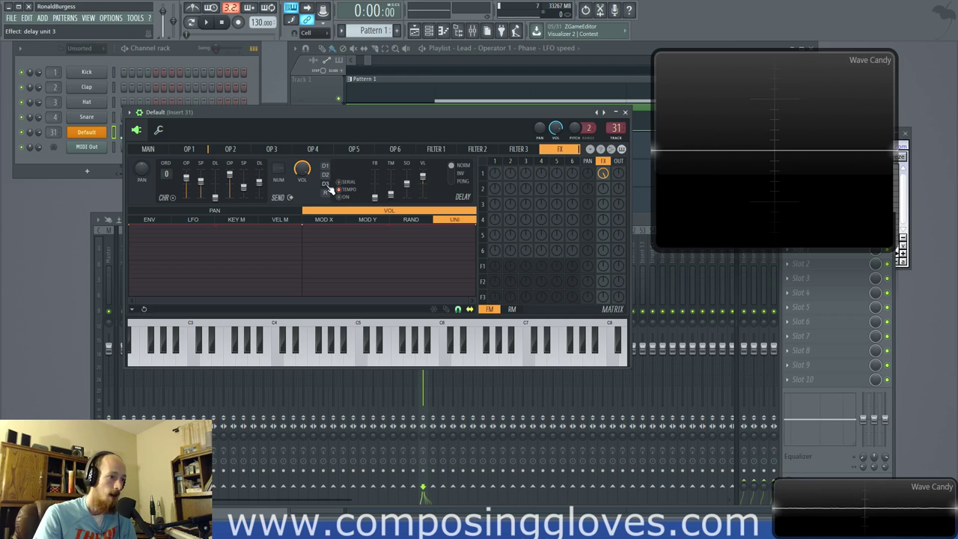
left_click(327, 192)
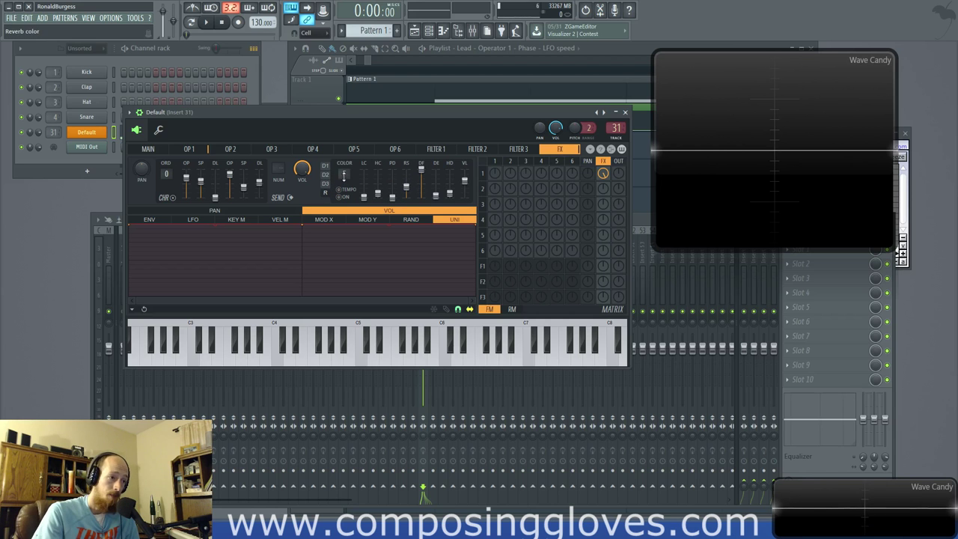
left_click_drag(343, 176, 342, 183)
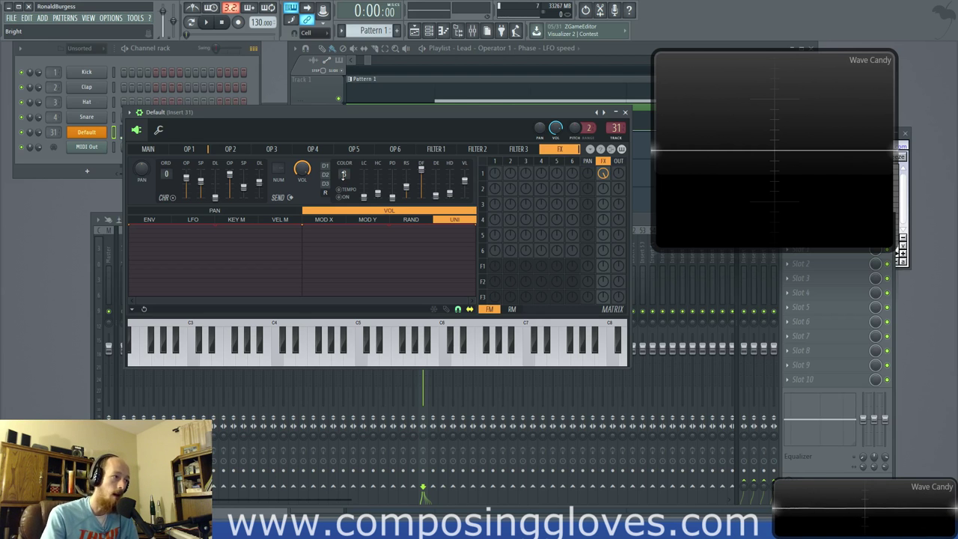
mouse_move(344, 175)
left_mouse_down()
mouse_move(344, 187)
mouse_move(339, 163)
left_mouse_up()
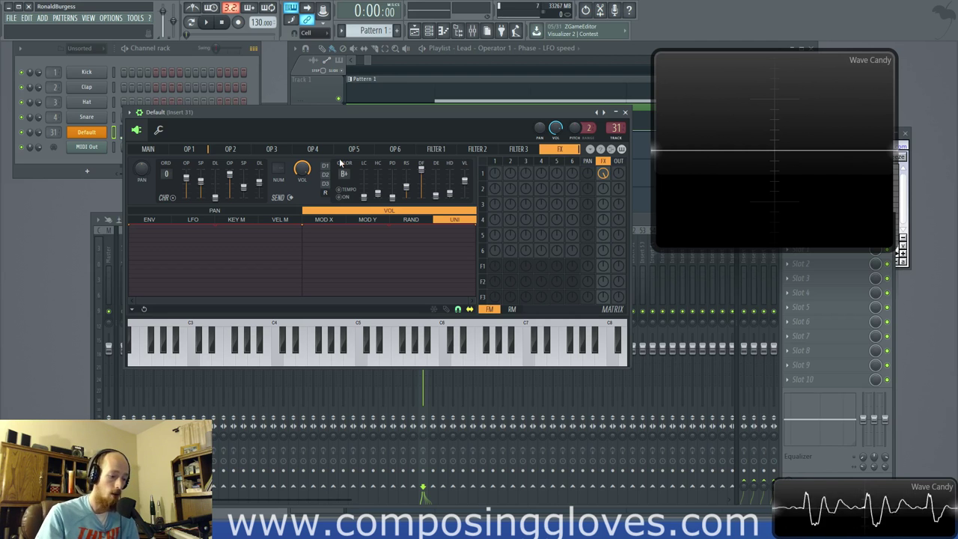
Step: Enable the reverb, raise its volume slightly, and send operator 1 to the direct output in the matrix
left_click_drag(465, 180, 465, 169)
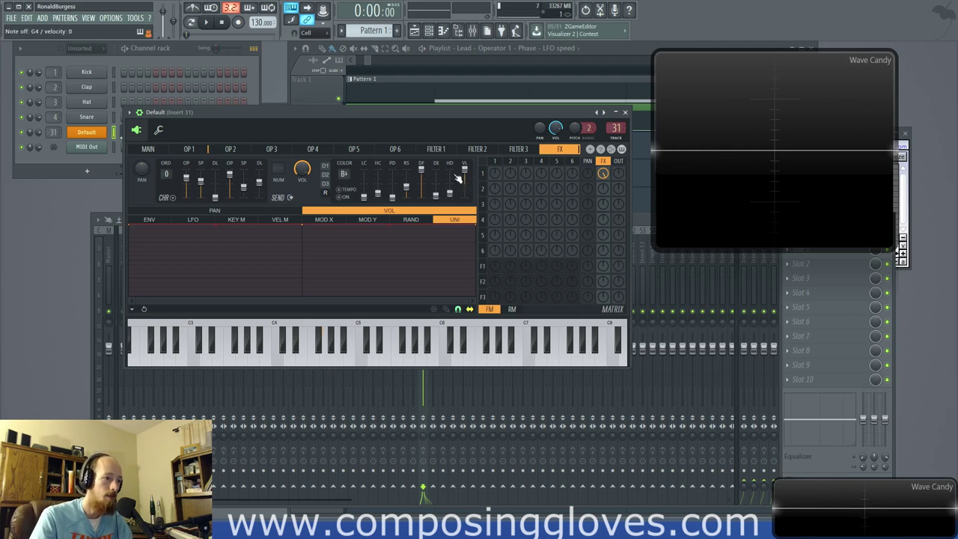
left_click(341, 196)
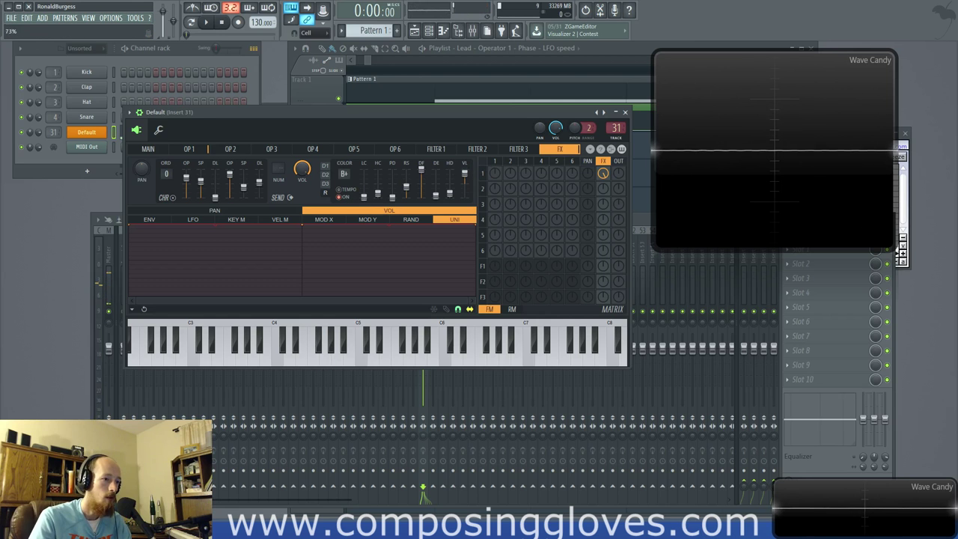
left_click_drag(465, 173, 465, 177)
mouse_move(617, 175)
left_mouse_down()
mouse_move(617, 134)
mouse_move(618, 188)
left_mouse_up()
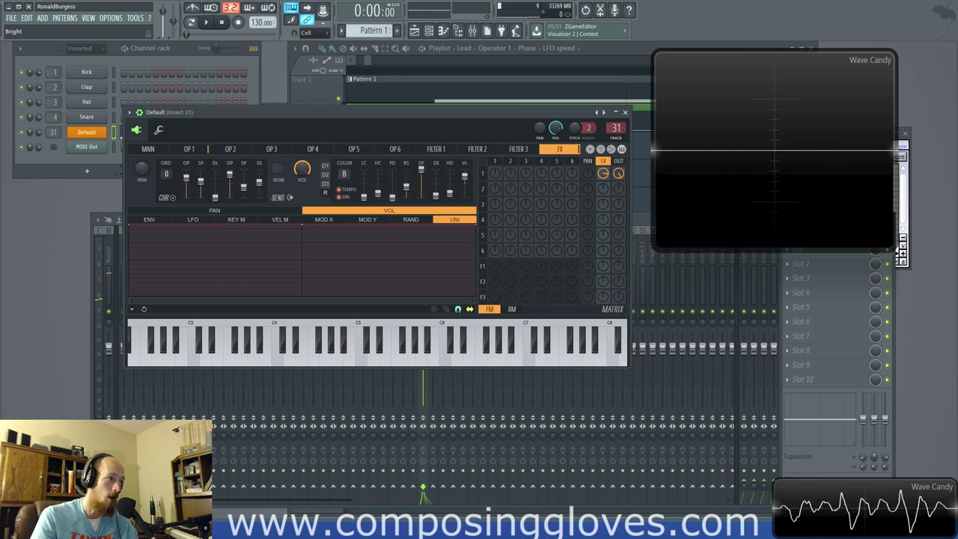
Step: Compare the reverb color options while playing test notes, ending on W+
left_click(343, 173)
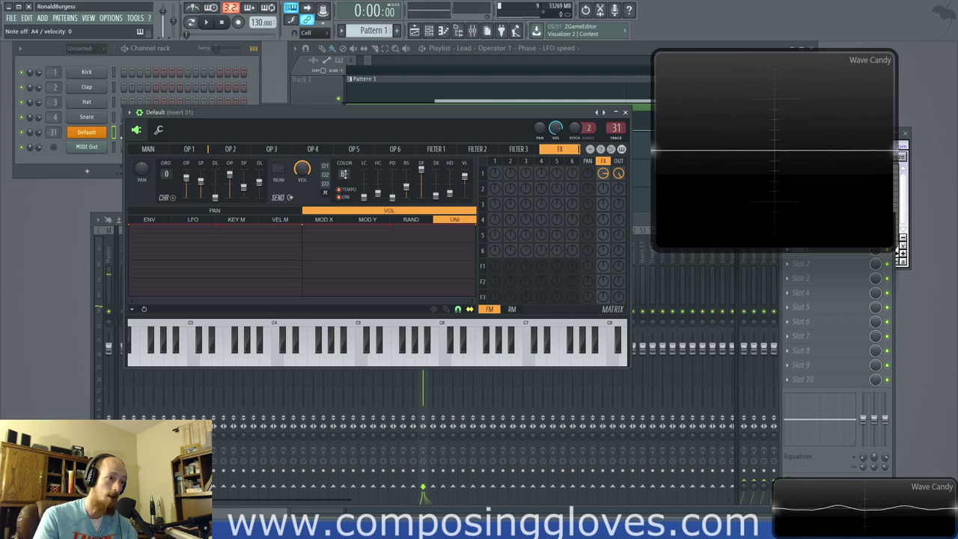
key("r")
key("r")
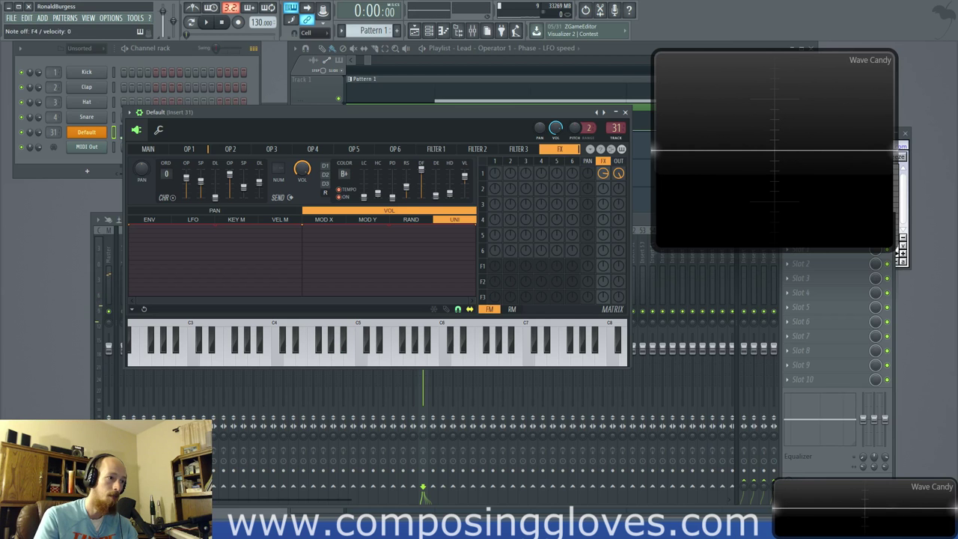
key("y")
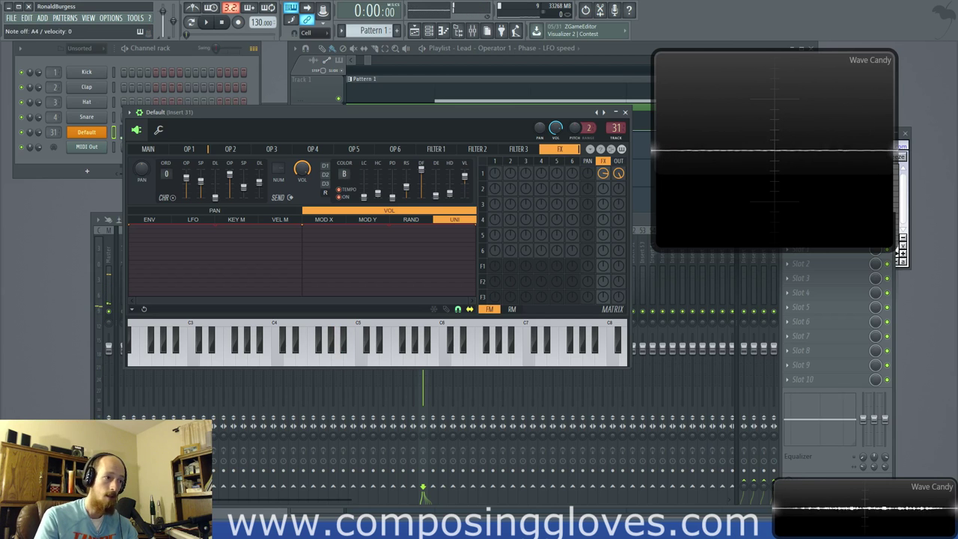
key("y")
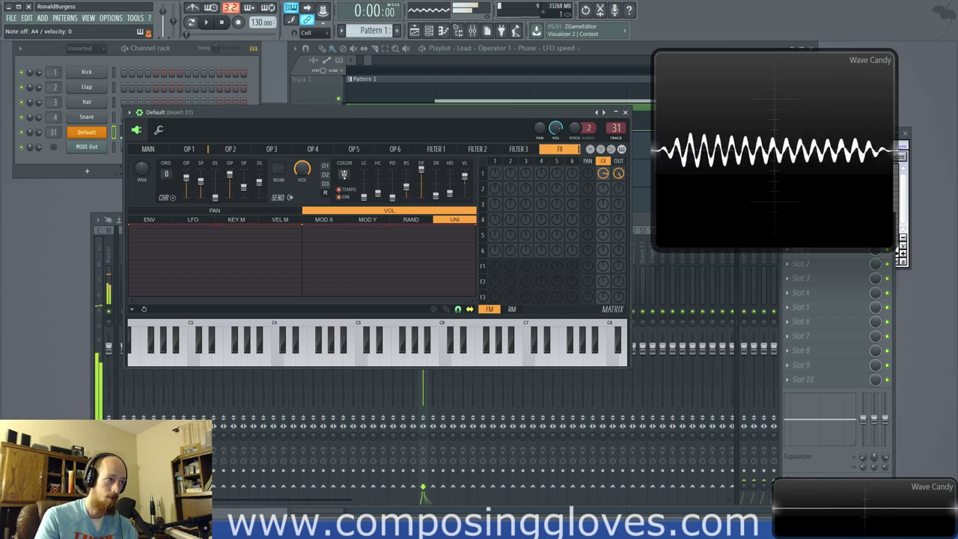
key("y")
key("r")
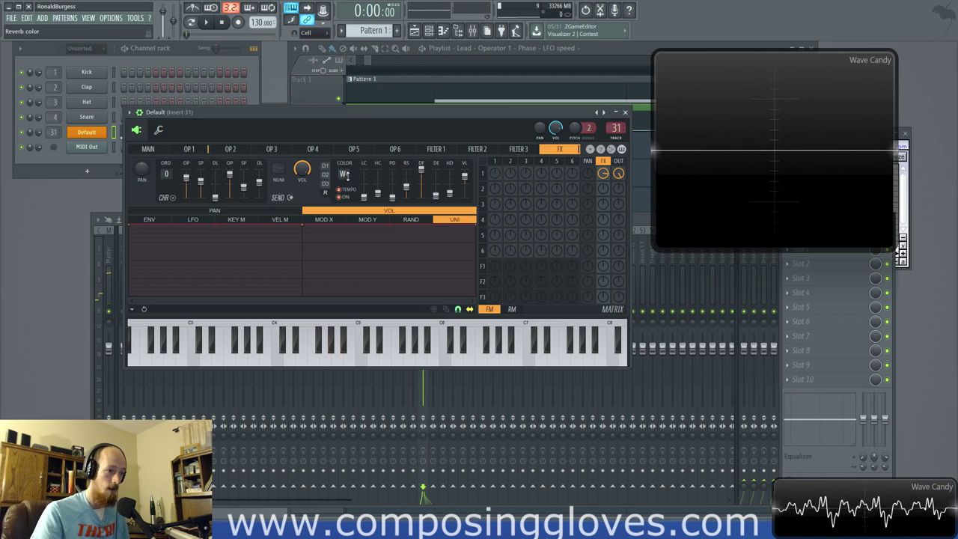
Step: Add a Harmless channel, view its reverb type options, and close its window to return to the FX page
left_click(87, 171)
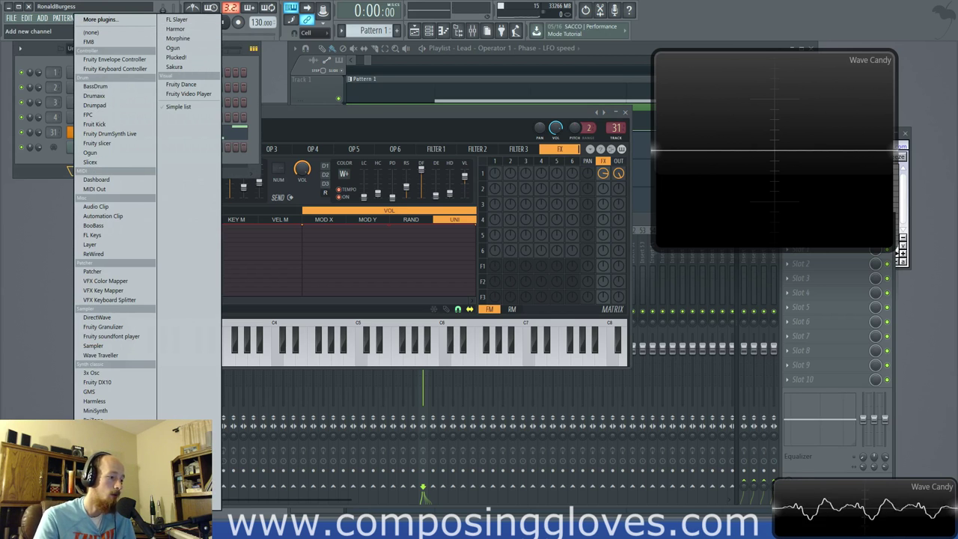
left_click(94, 401)
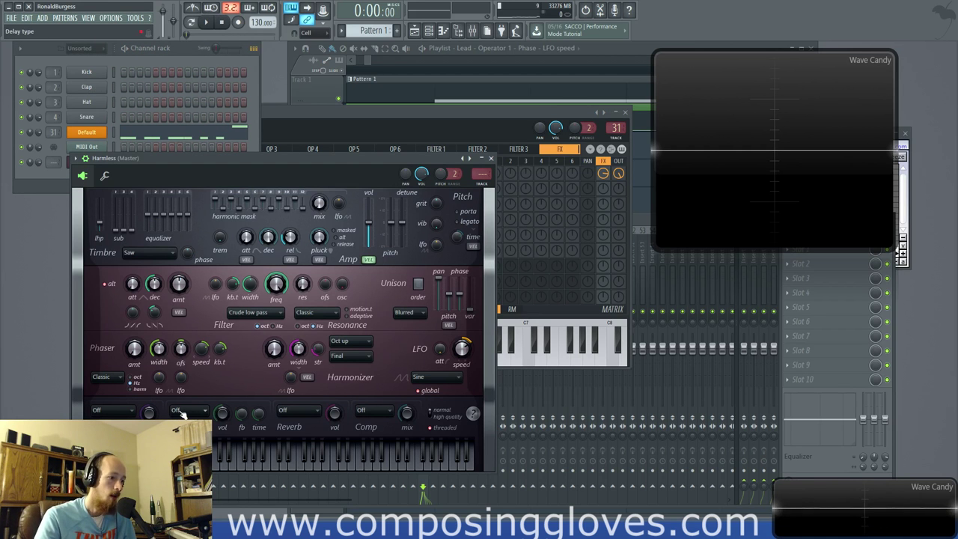
left_click(299, 410)
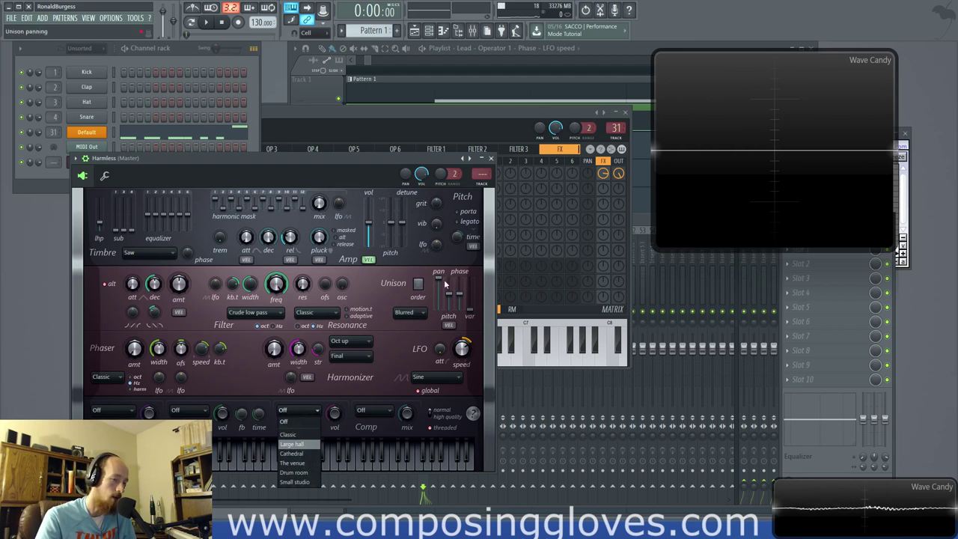
left_click(490, 158)
left_click(490, 158)
left_click_drag(443, 123, 431, 133)
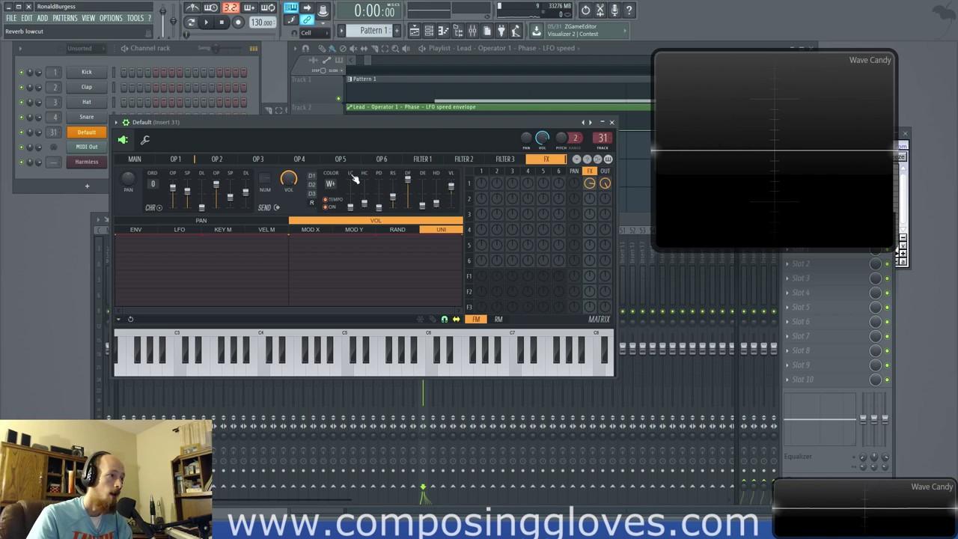
Step: Raise the reverb low cut slightly, lower the room size, and compare high and low pre-delay levels with test notes
mouse_move(351, 208)
left_mouse_down()
mouse_move(352, 185)
mouse_move(355, 211)
mouse_move(355, 184)
mouse_move(351, 202)
mouse_move(364, 182)
mouse_move(364, 203)
mouse_move(352, 194)
mouse_move(351, 203)
left_mouse_up()
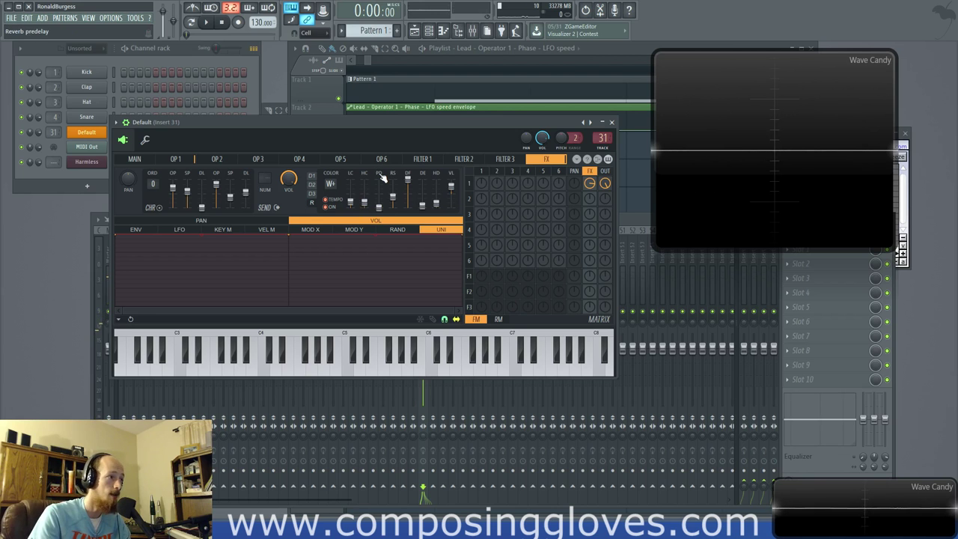
left_click_drag(379, 208, 381, 191)
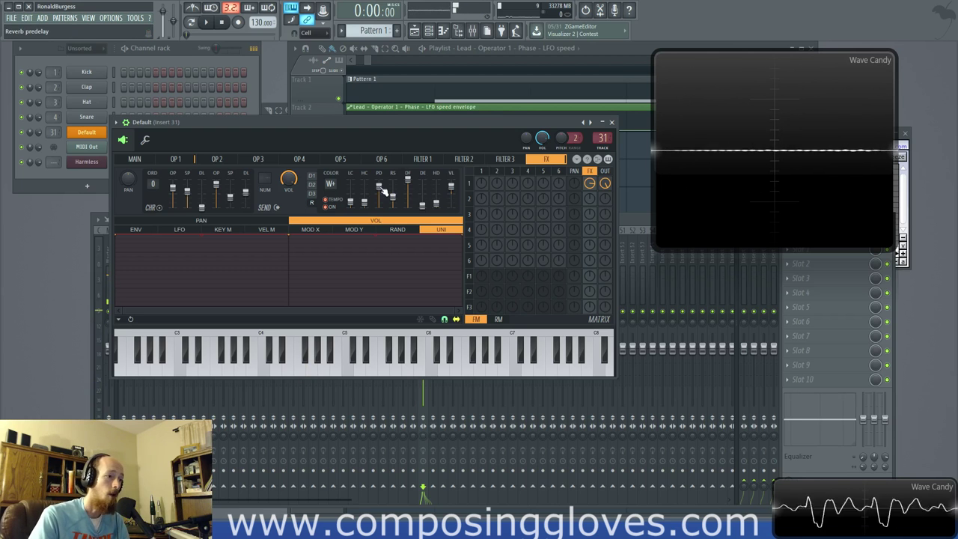
left_click_drag(380, 186, 380, 204)
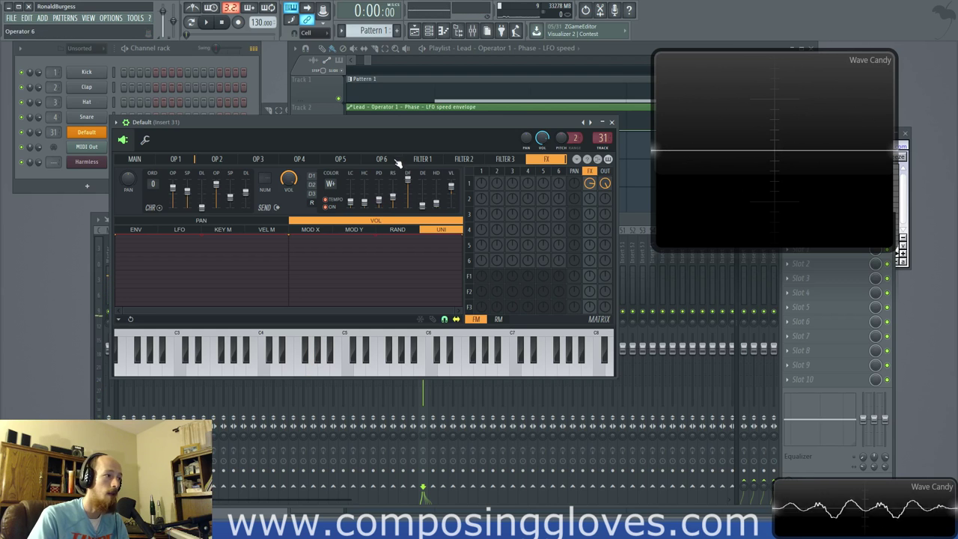
mouse_move(394, 199)
left_mouse_down()
mouse_move(394, 180)
mouse_move(380, 194)
left_mouse_up()
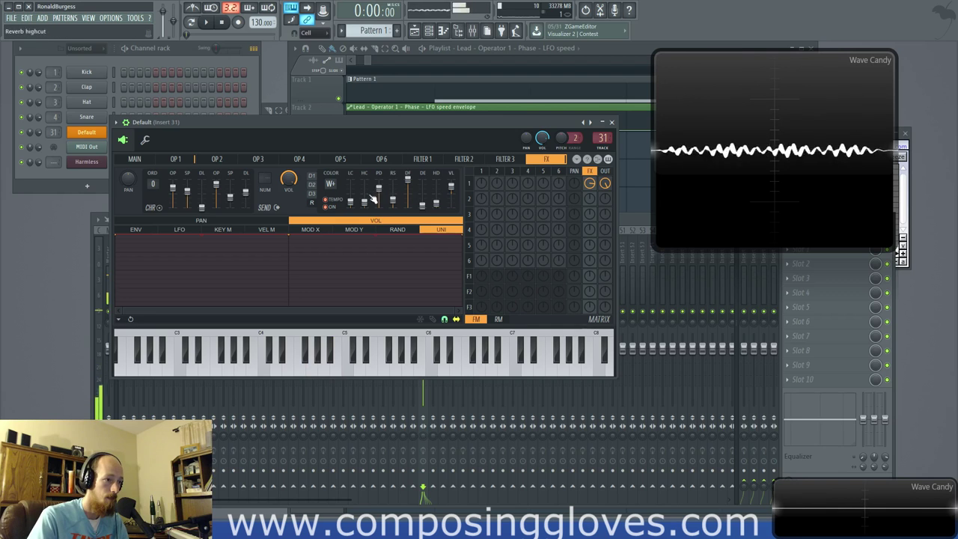
left_click_drag(379, 188, 379, 204)
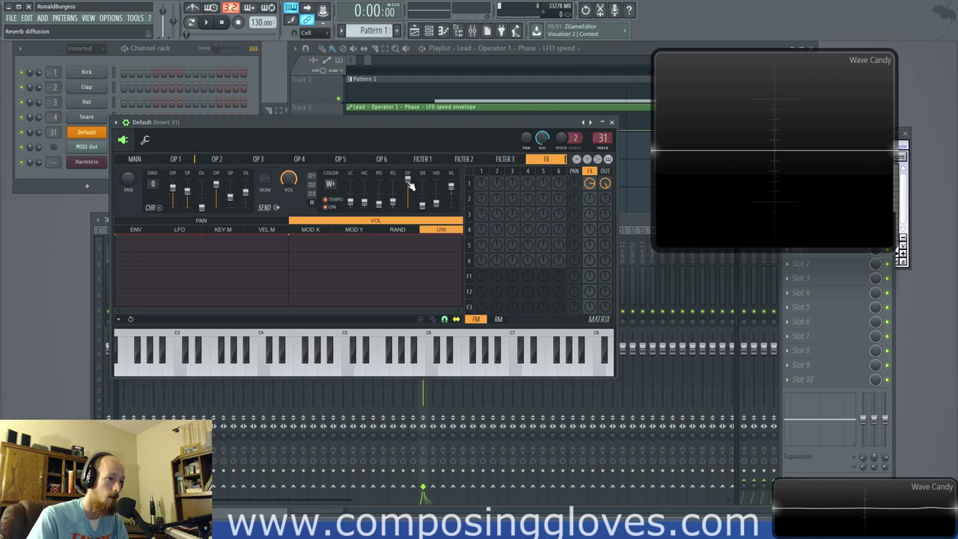
Step: Lower the reverb diffusion, then raise the pre-delay and bring the room size to its maximum while playing test notes
left_click_drag(408, 184, 380, 196)
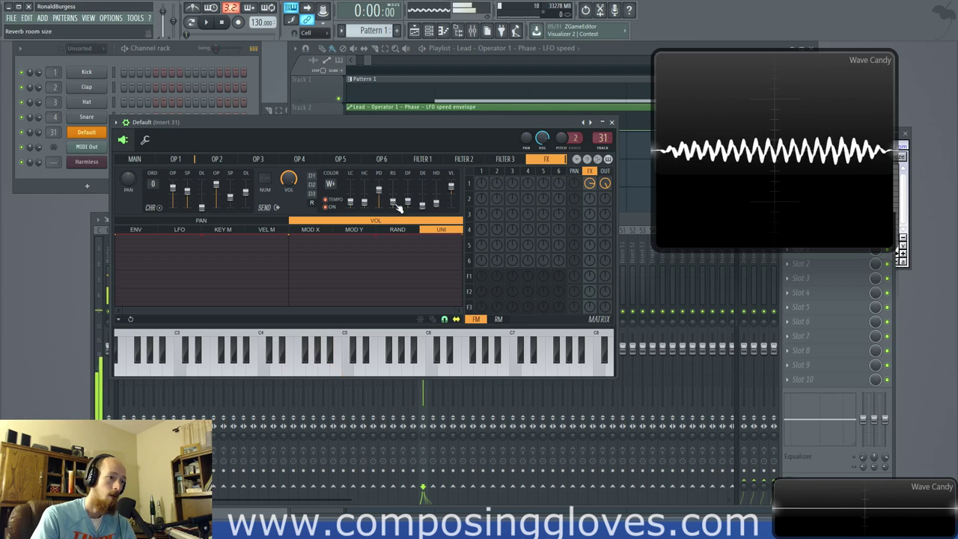
left_click_drag(392, 201, 396, 183)
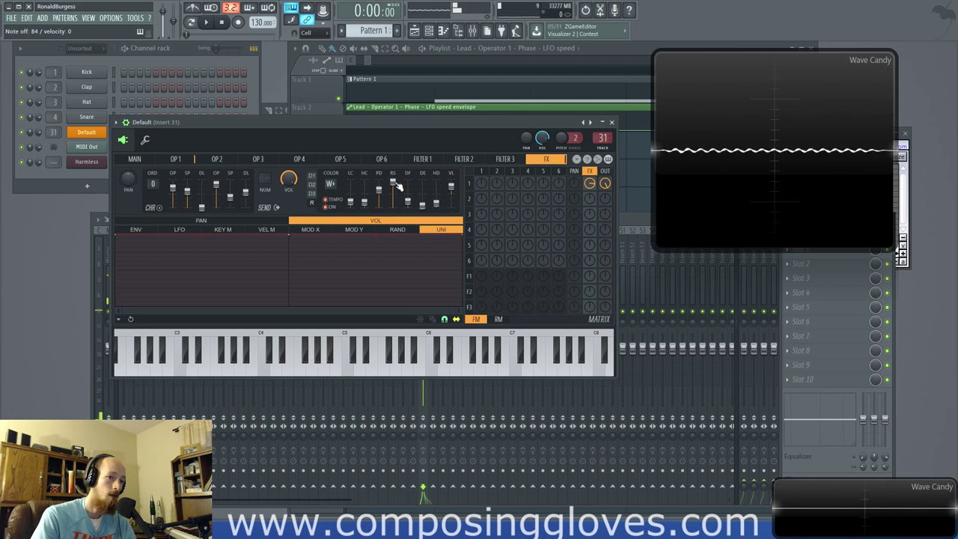
left_click_drag(393, 184, 392, 179)
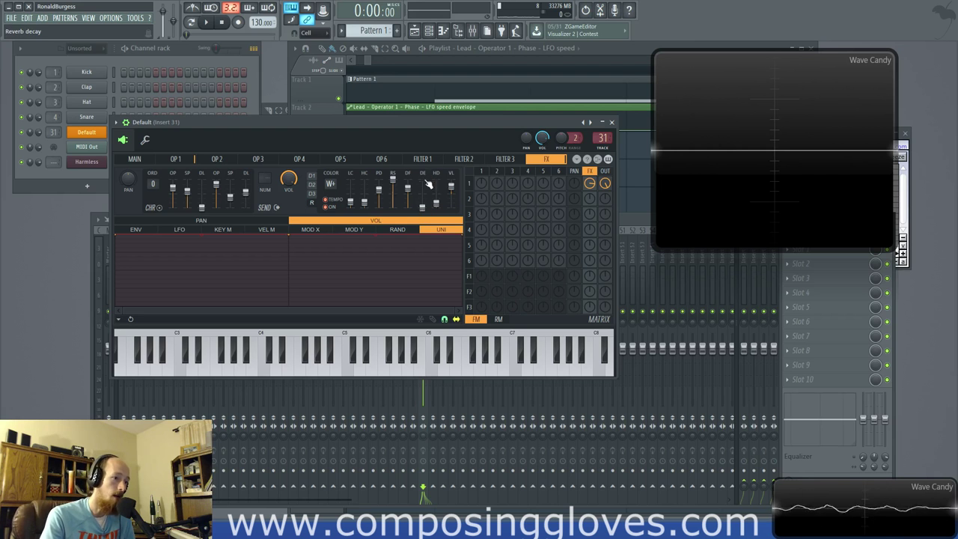
Step: Try reverb decay levels from 9.2 sec upward with test notes, then lower the decay and room size close to the minimum
left_click_drag(424, 208, 425, 199)
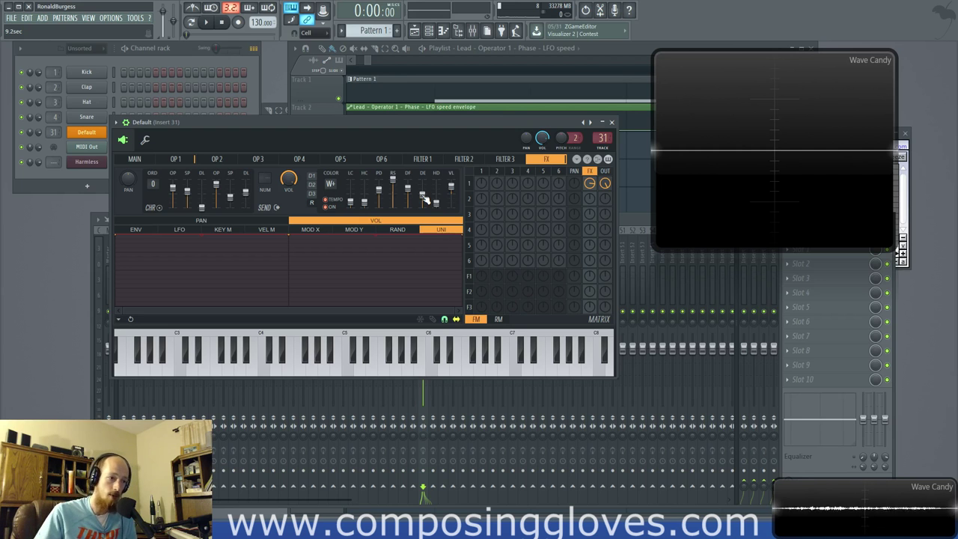
left_click_drag(424, 198, 425, 188)
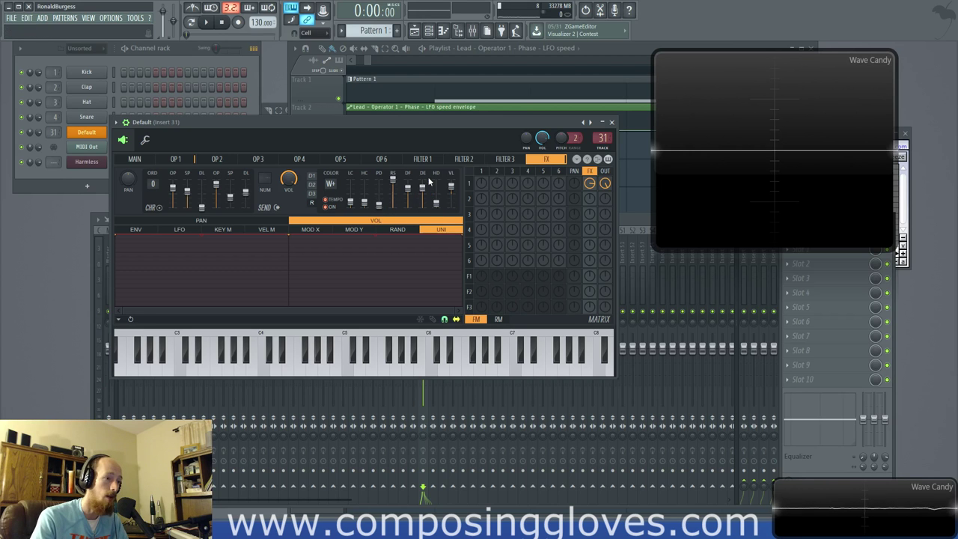
key("b")
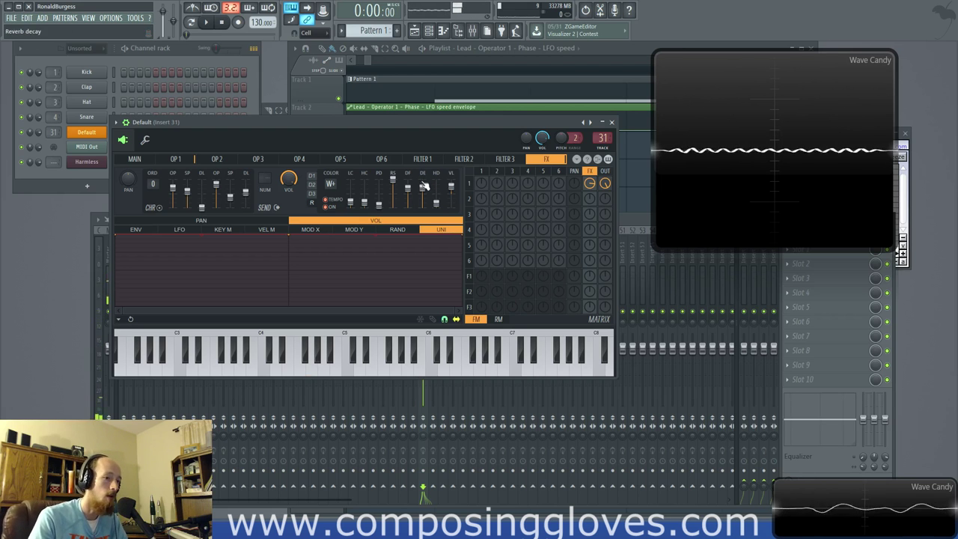
left_click_drag(423, 189, 395, 185)
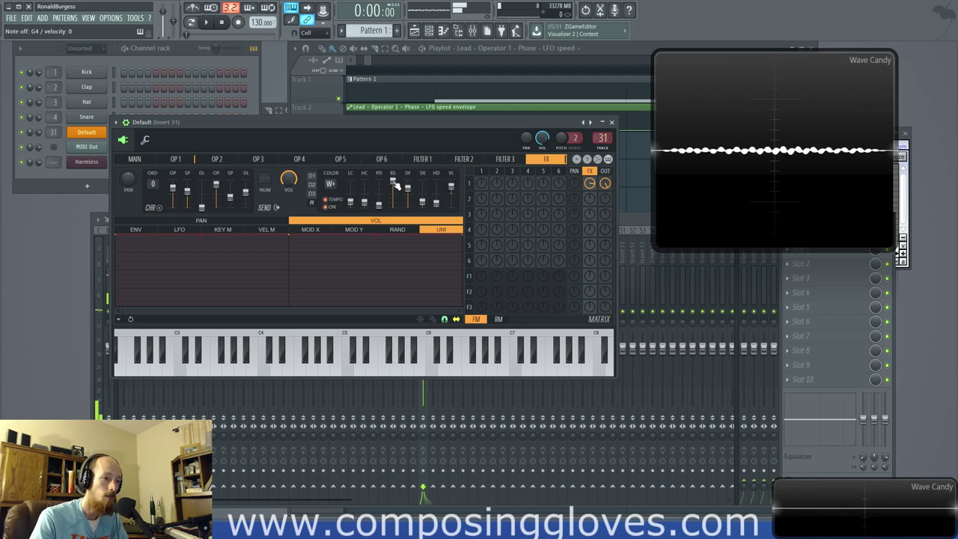
left_click_drag(395, 184, 393, 203)
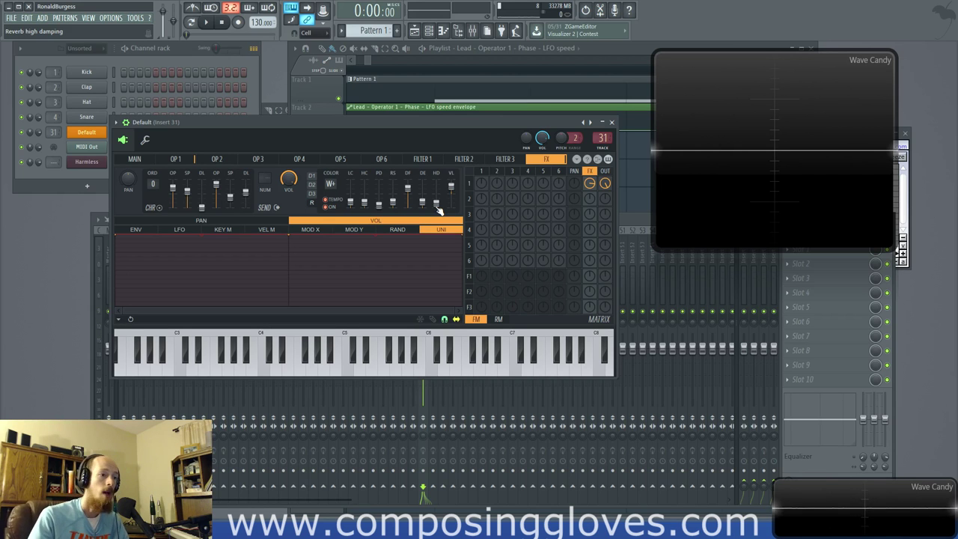
Step: Raise the reverb high damping to about 14.5 kHz, then to its maximum, while playing test notes
left_click_drag(436, 187, 436, 189)
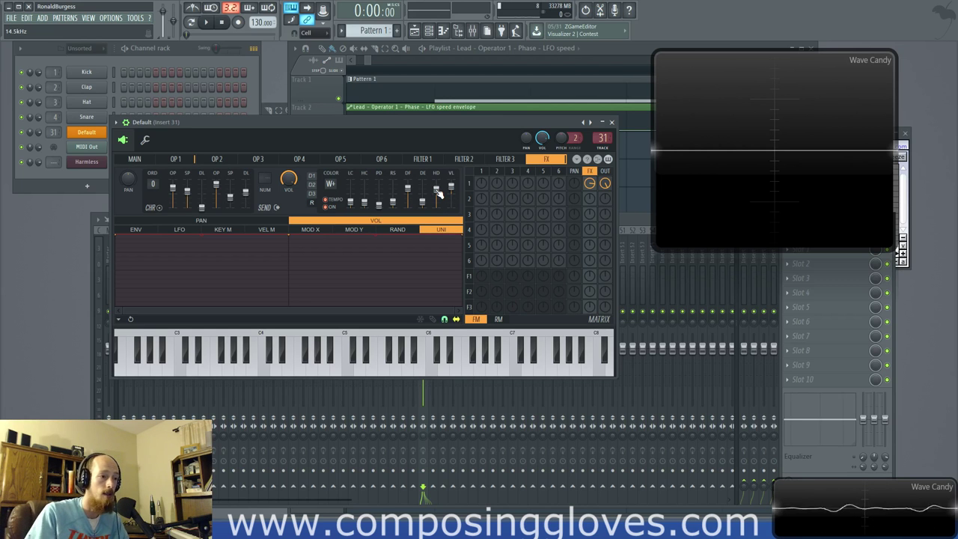
left_click_drag(436, 187, 436, 191)
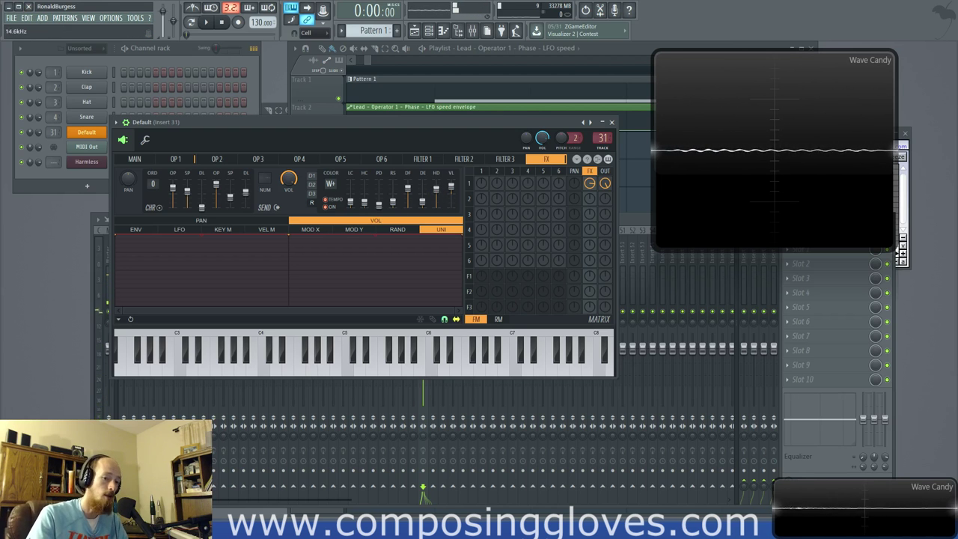
key("b")
left_click_drag(437, 192, 438, 179)
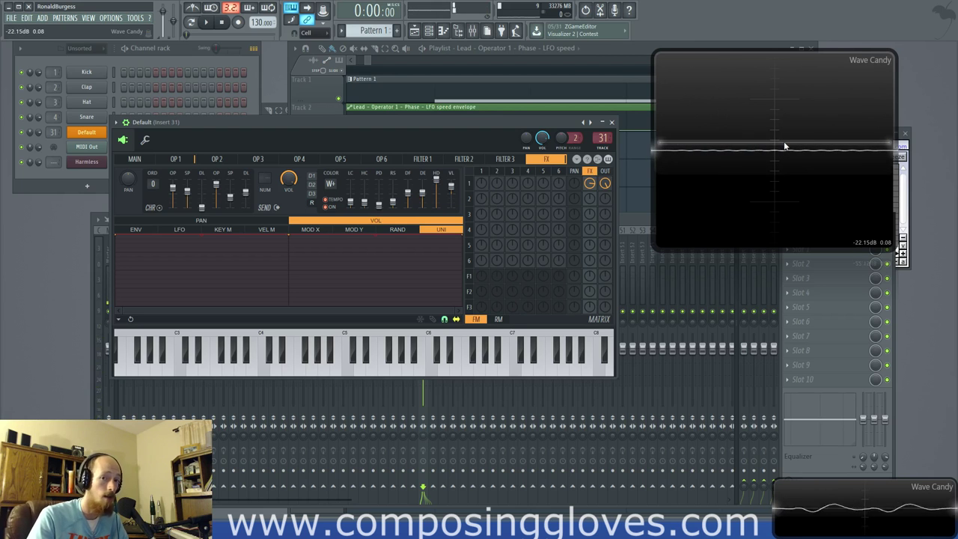
Step: Raise operator 1's waveform shape until it becomes a triangle and play test notes
left_click(172, 159)
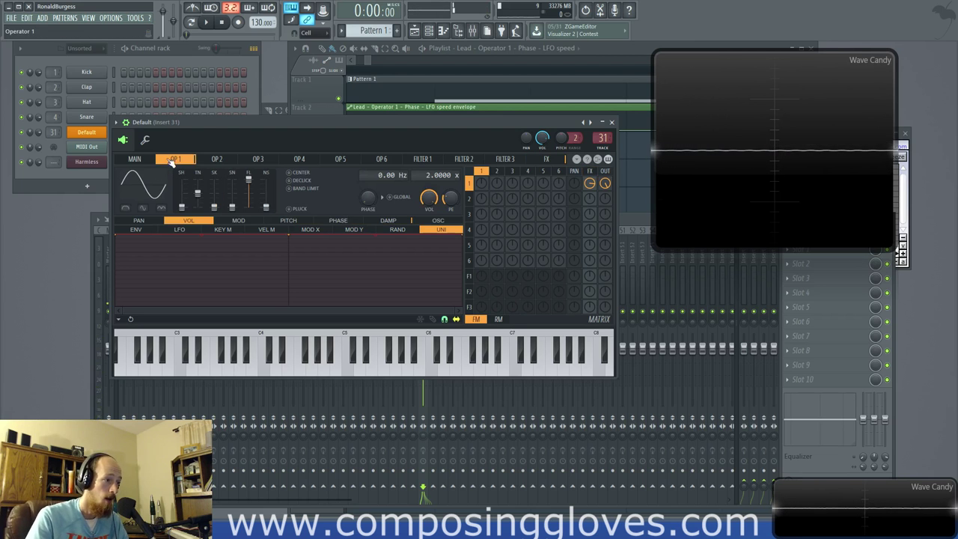
left_click_drag(181, 207, 181, 197)
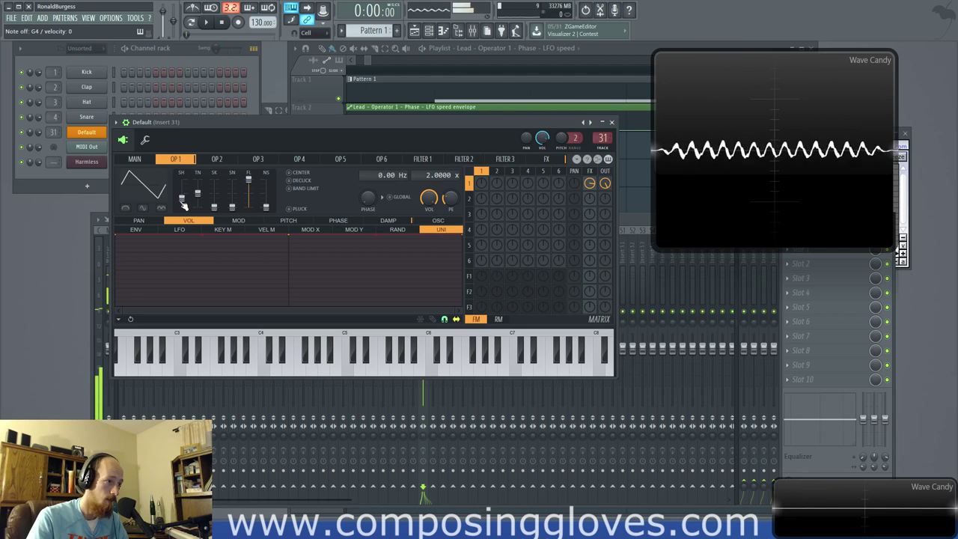
left_click(216, 159)
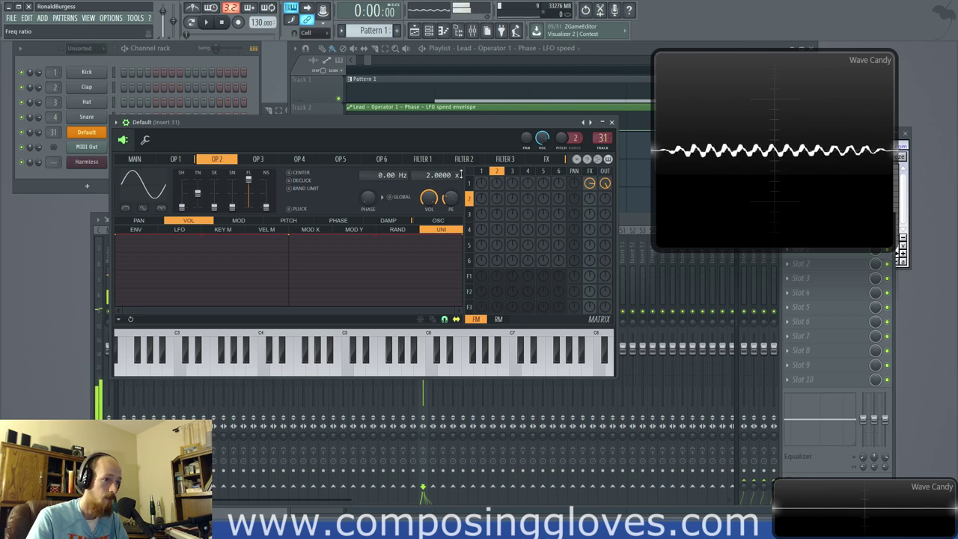
Step: Lower the reverb high damping to its minimum, then raise it partway up while playing test notes
left_click(558, 159)
left_click_drag(436, 183, 437, 209)
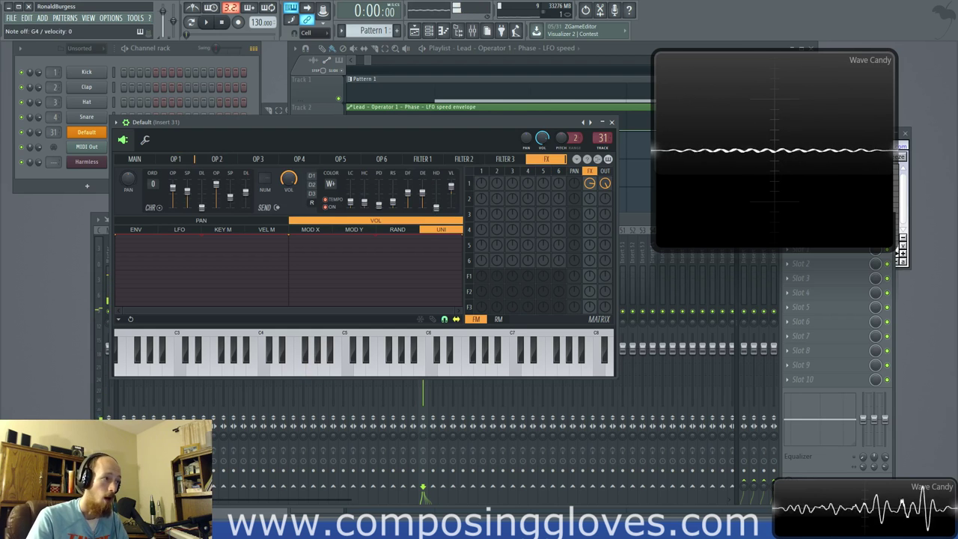
mouse_move(436, 208)
left_mouse_down()
mouse_move(439, 180)
mouse_move(440, 210)
left_mouse_up()
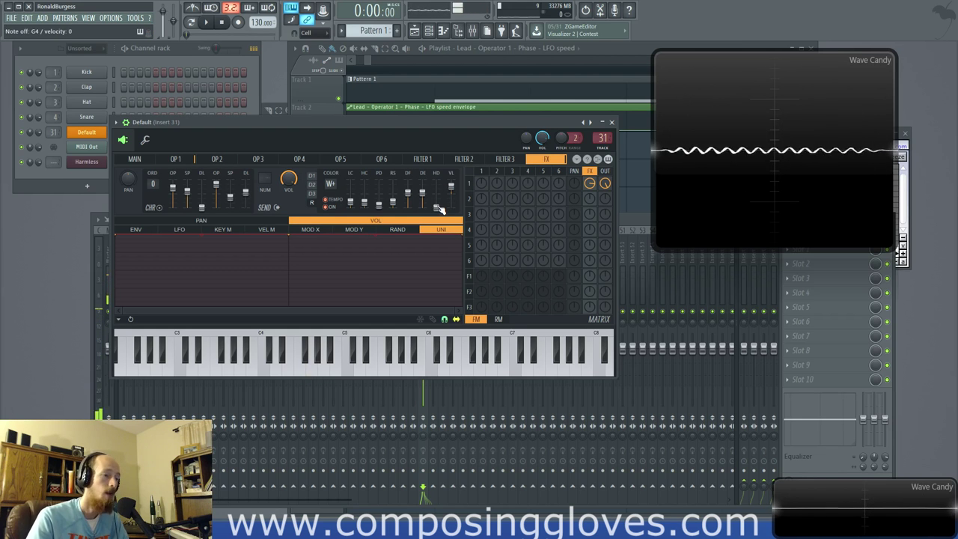
left_click(162, 158)
left_click(544, 159)
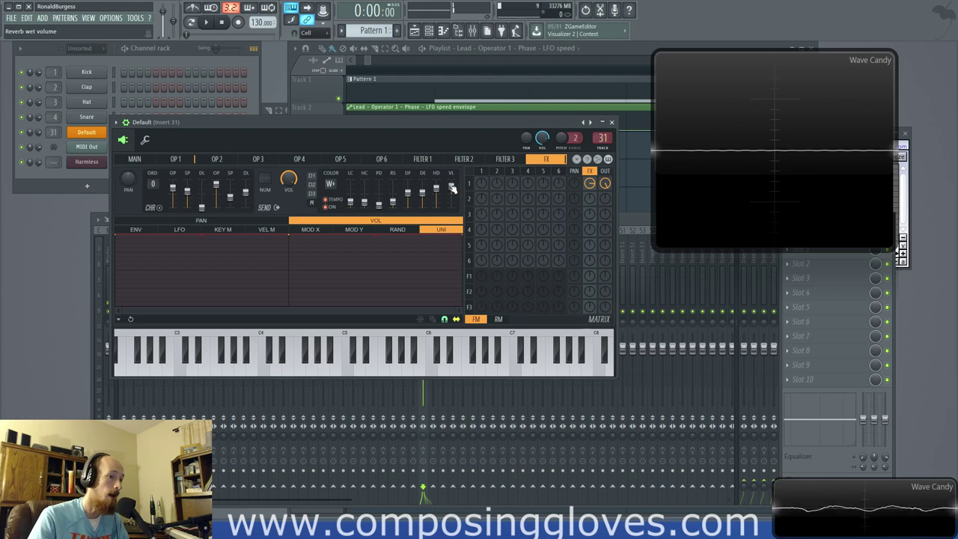
Step: Adjust the reverb wet volume slightly and raise operator 1's FX send in the matrix to its maximum
left_click_drag(452, 187, 450, 180)
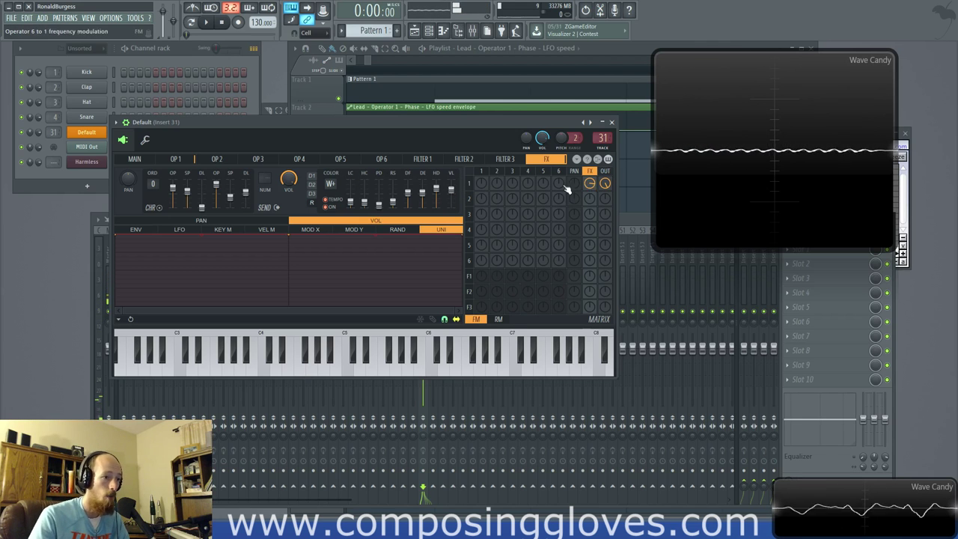
left_click_drag(591, 184, 590, 177)
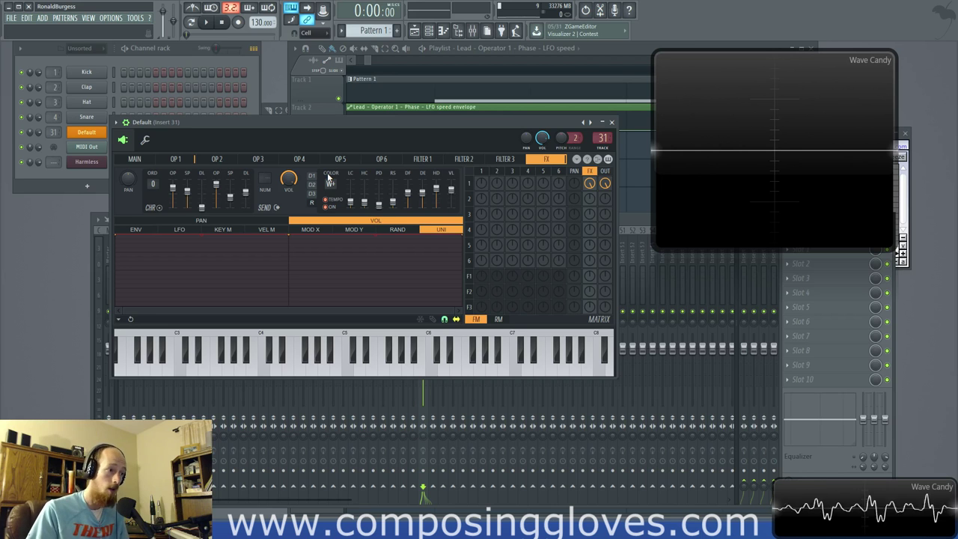
Step: Compare the effects section's panning and volume modulation targets and examine the envelope of the panning target
left_click(256, 223)
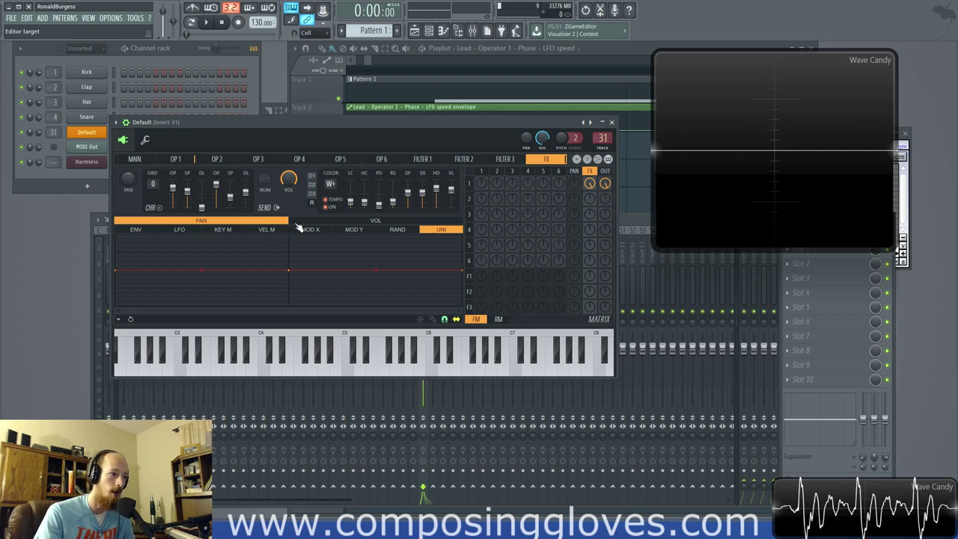
left_click(350, 224)
left_click(269, 221)
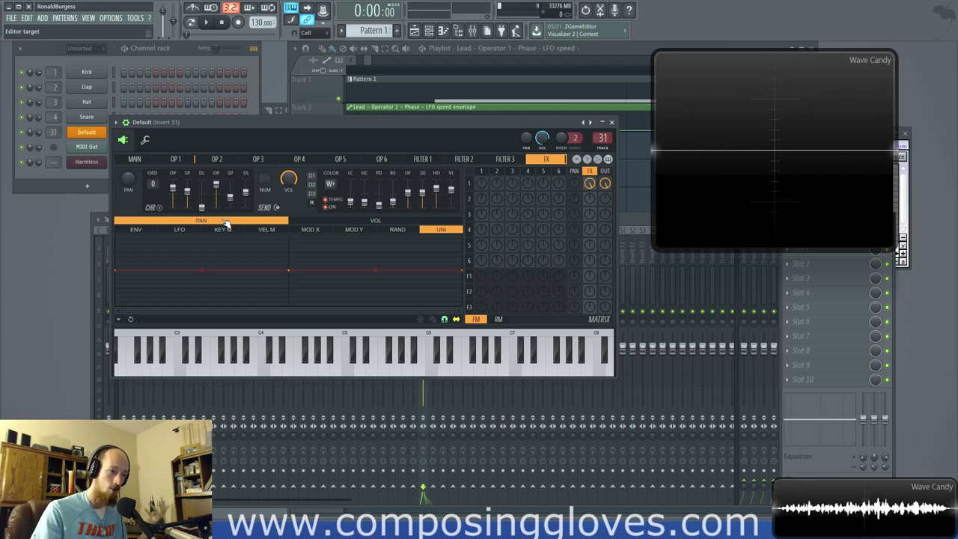
left_click(364, 220)
left_click(271, 222)
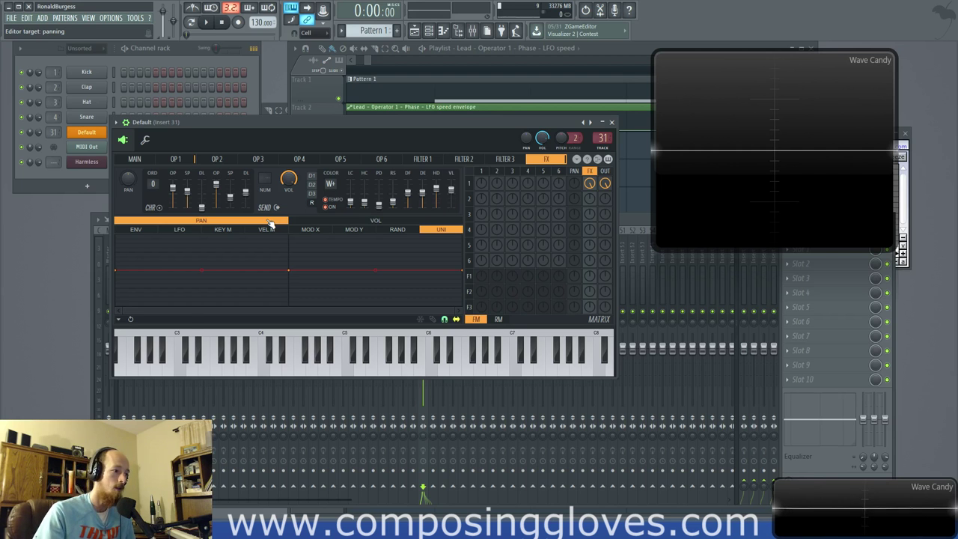
mouse_move(135, 230)
left_mouse_down()
mouse_move(388, 223)
mouse_move(291, 249)
mouse_move(190, 241)
mouse_move(352, 244)
mouse_move(135, 238)
left_mouse_up()
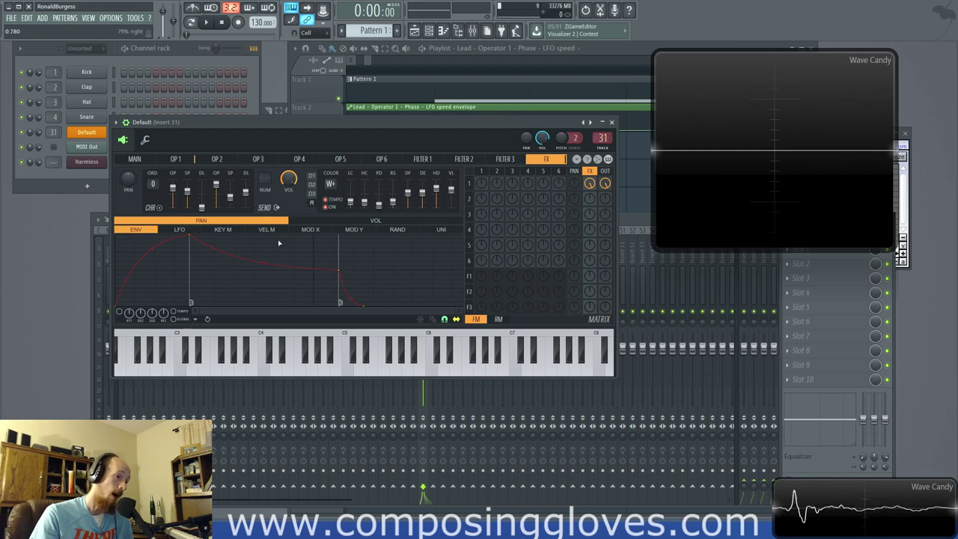
left_click(376, 221)
left_click(253, 222)
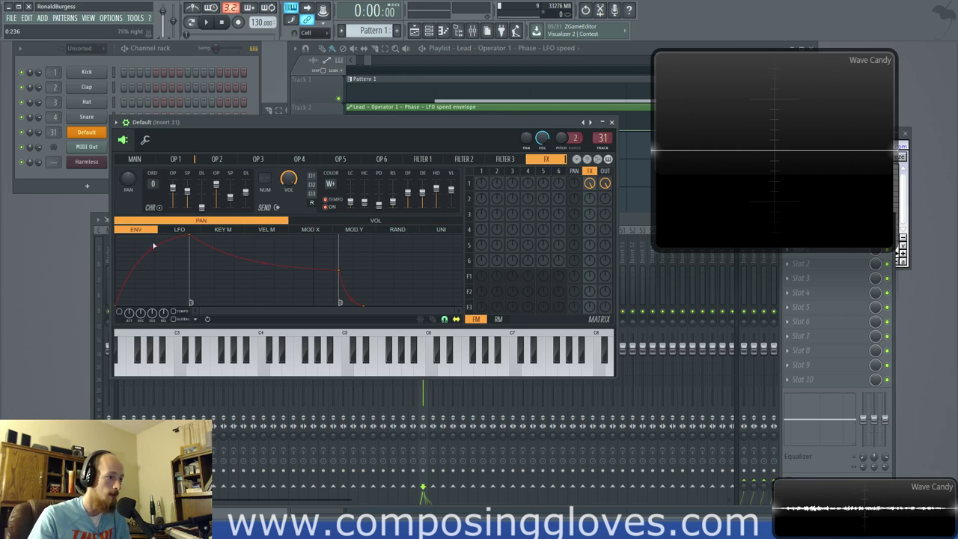
left_click_drag(150, 230, 82, 227)
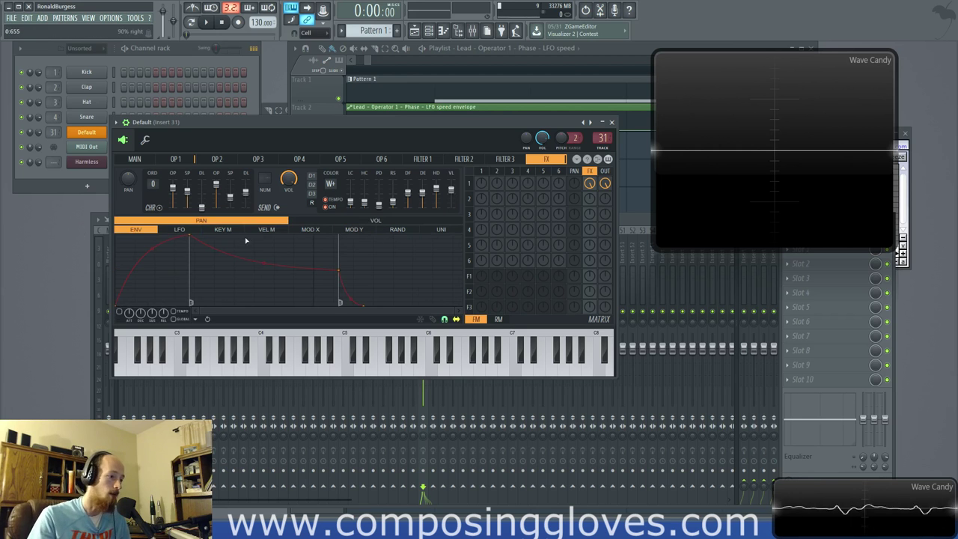
Step: Examine filter 2's modulation targets, then look at operator 1 and the synth's main page
left_click_drag(409, 160, 463, 165)
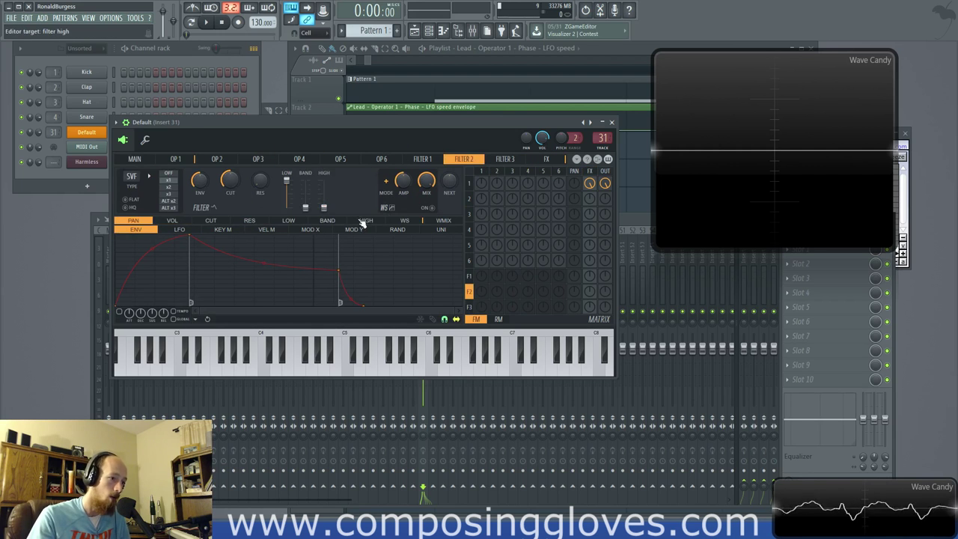
left_click(249, 220)
left_click(326, 220)
left_click(133, 219)
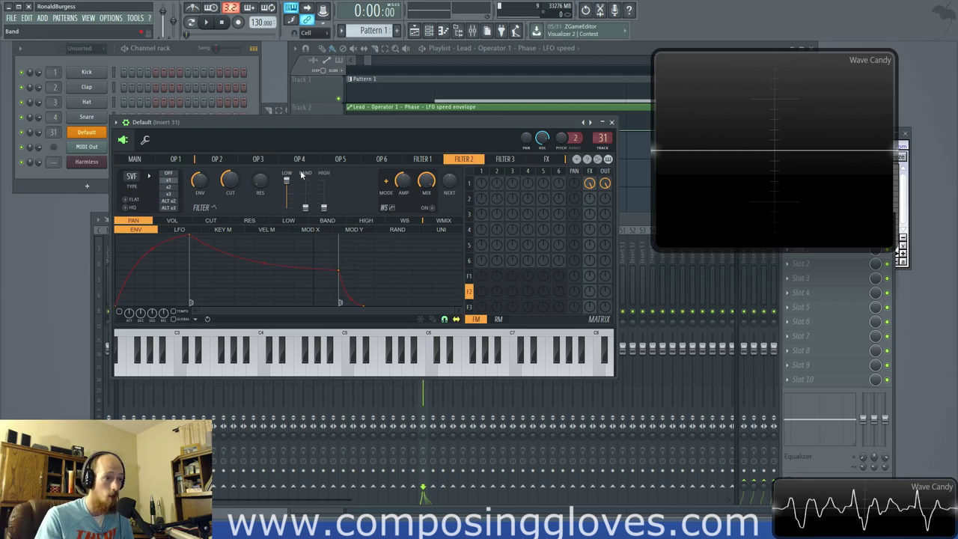
left_click(173, 160)
left_click(135, 160)
Step: Bring the channel rack forward and play back the Default channel's pattern
left_click(68, 175)
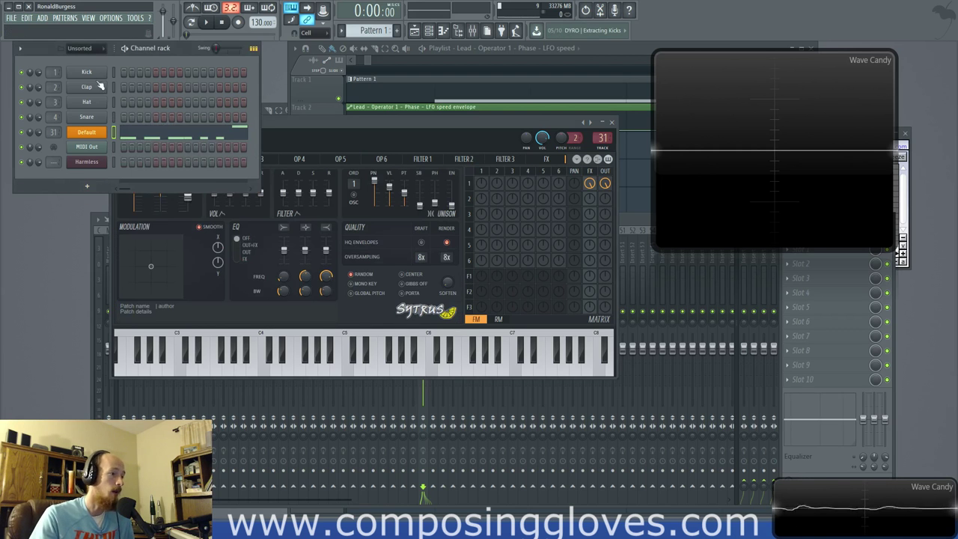
key("space")
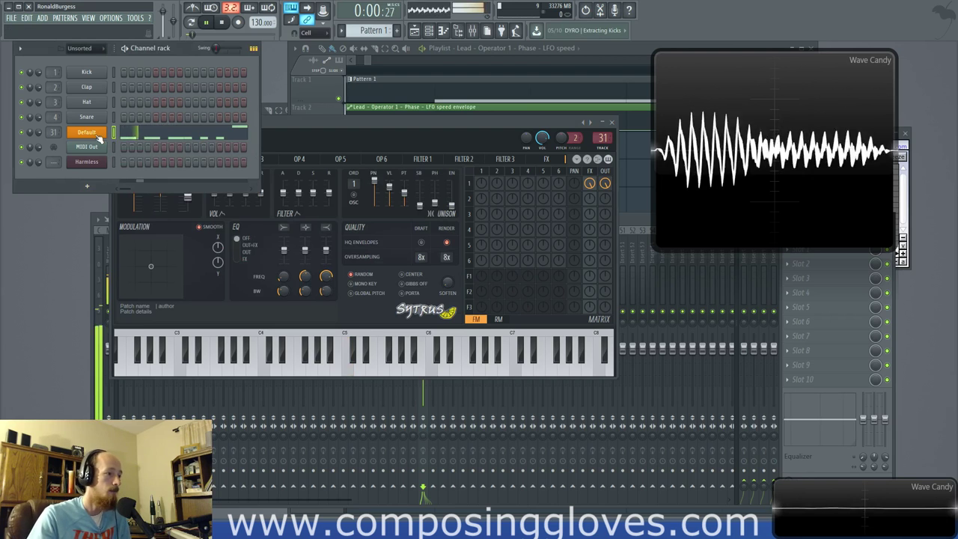
key("space")
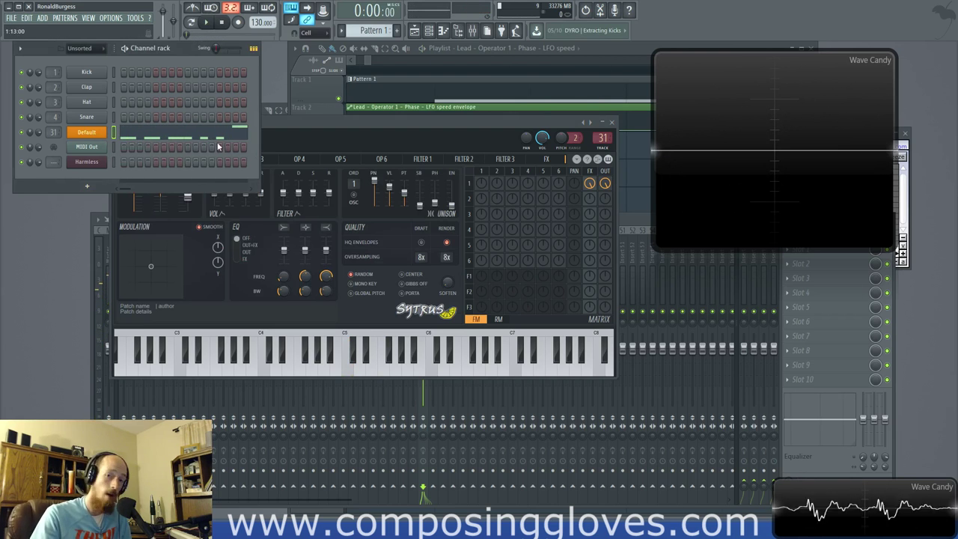
Step: Set the reverb decay to 3.9 sec and the high damping to 11.1 kHz, auditioning with the pattern
left_click(546, 158)
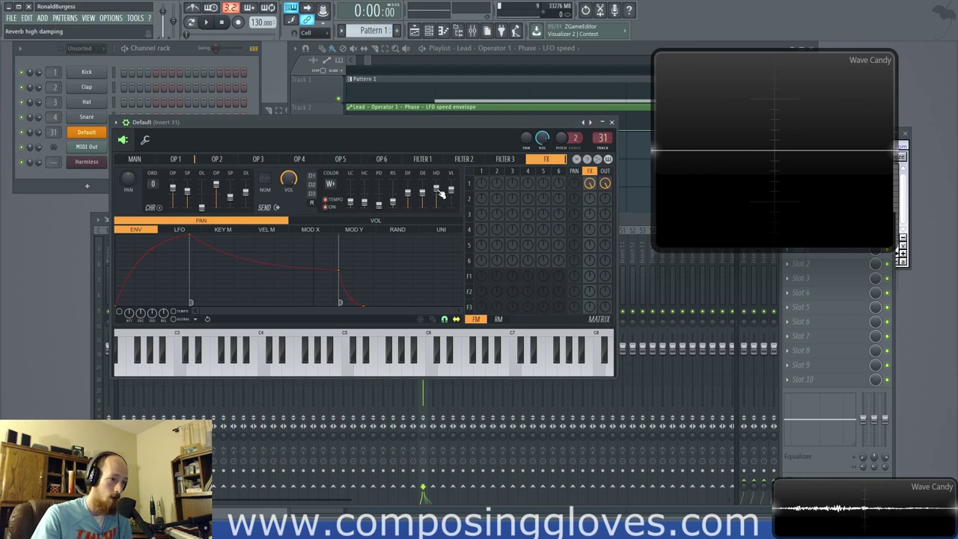
left_click_drag(421, 192, 421, 205)
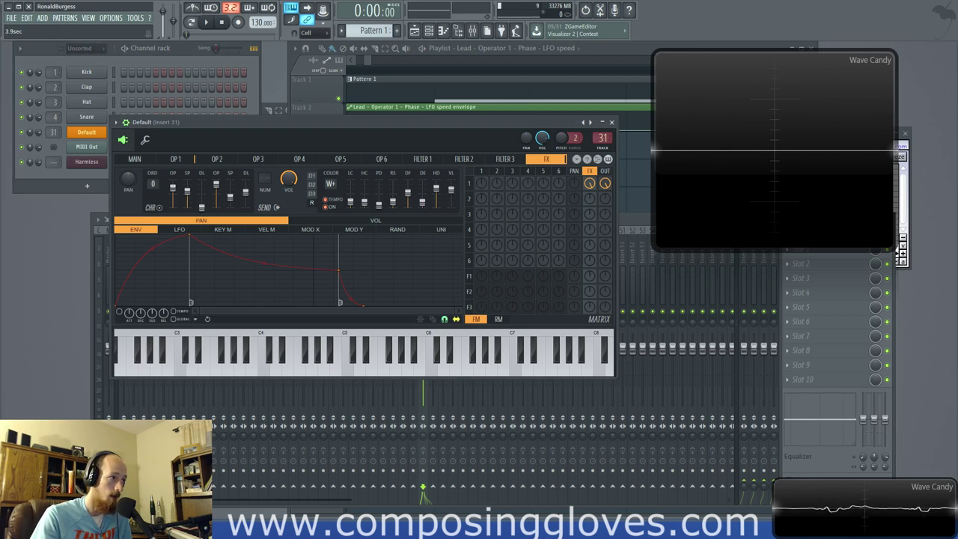
key("space")
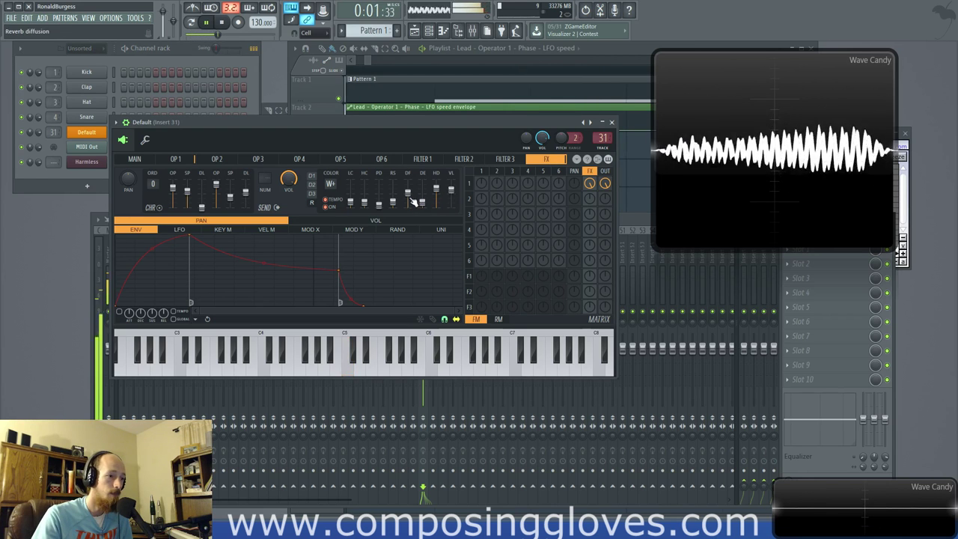
key("space")
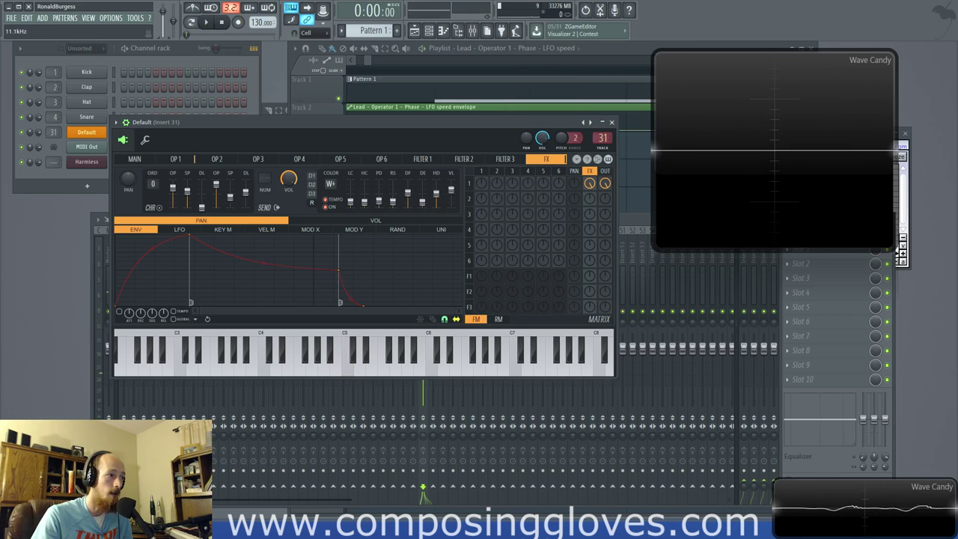
Step: Set the reverb low cut to 2072 Hz and audition it with the pattern
key("space")
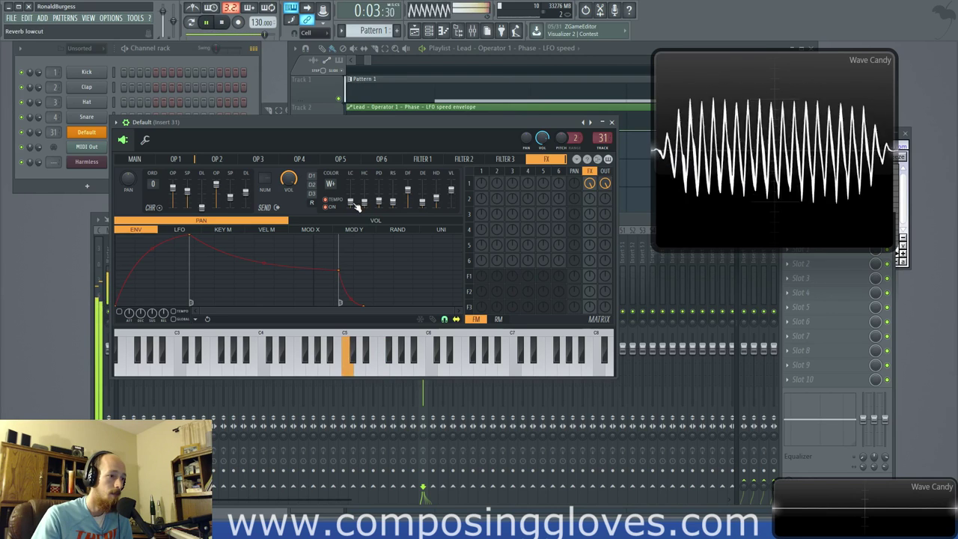
left_click_drag(350, 196, 356, 190)
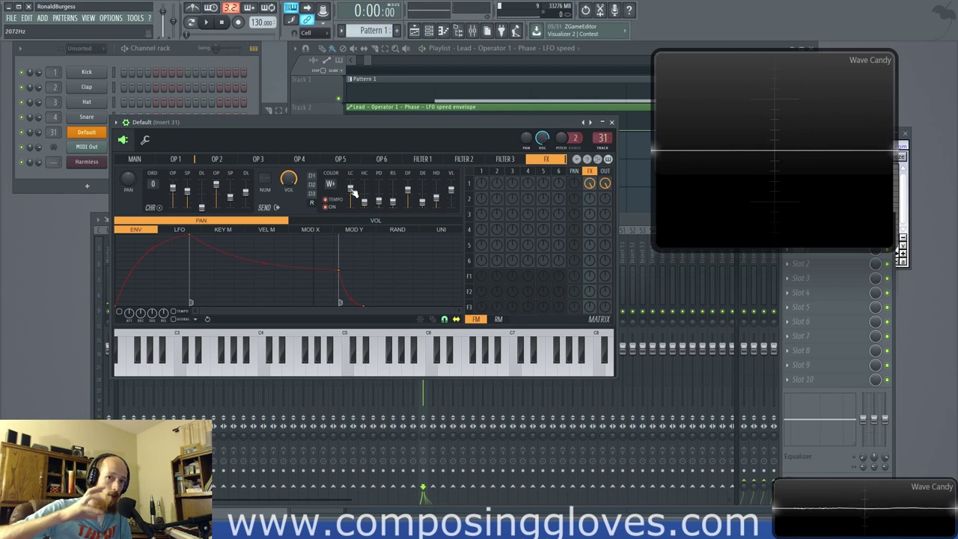
key("space")
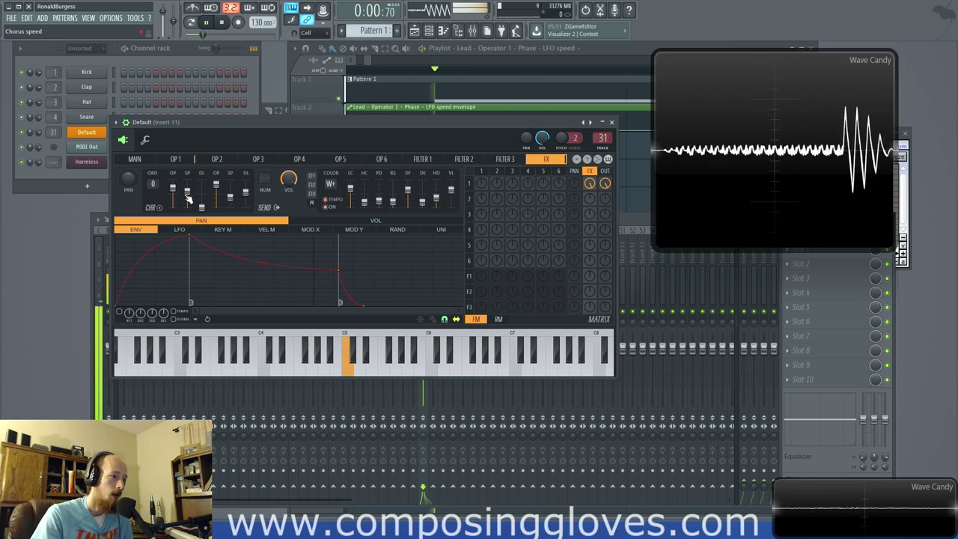
Step: Set the chorus order to 2 and audition it with short playbacks of the pattern
key("space")
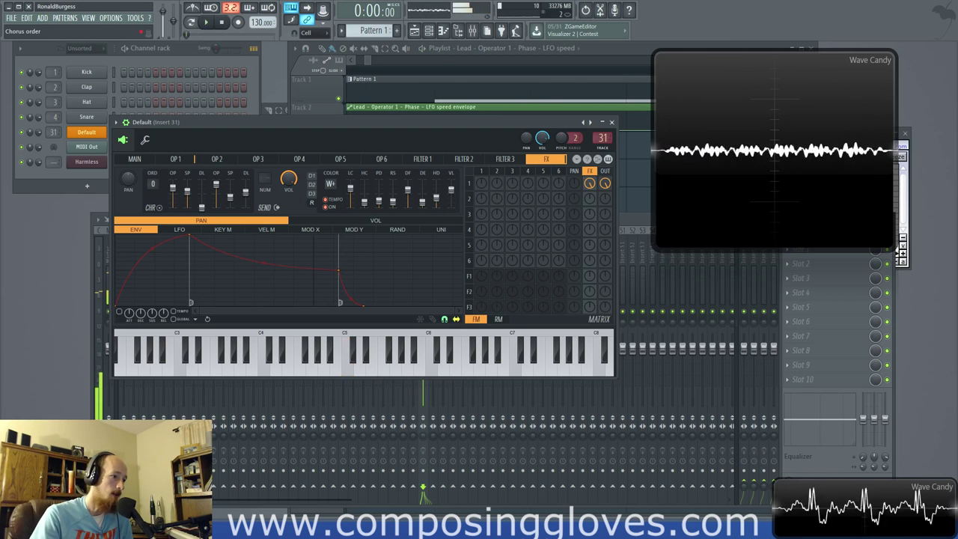
key("space")
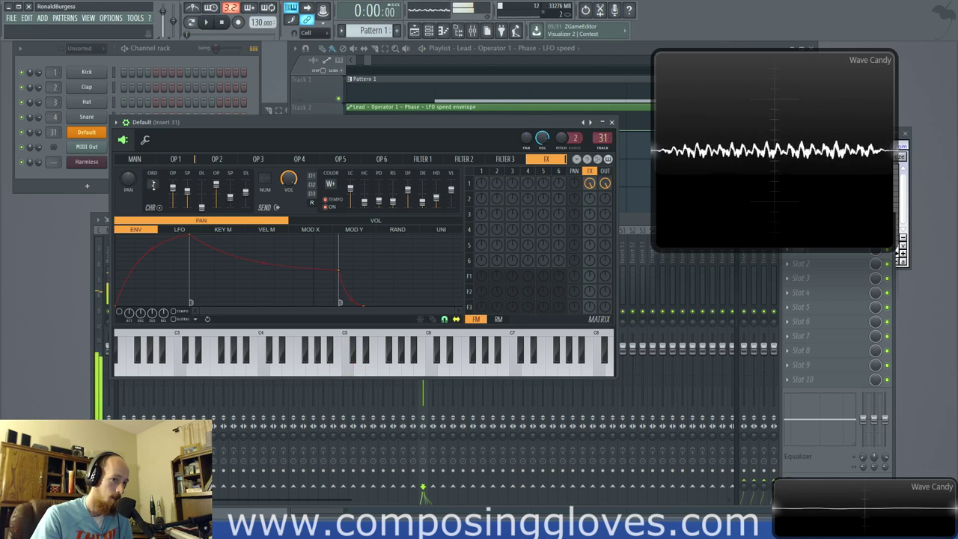
key("space")
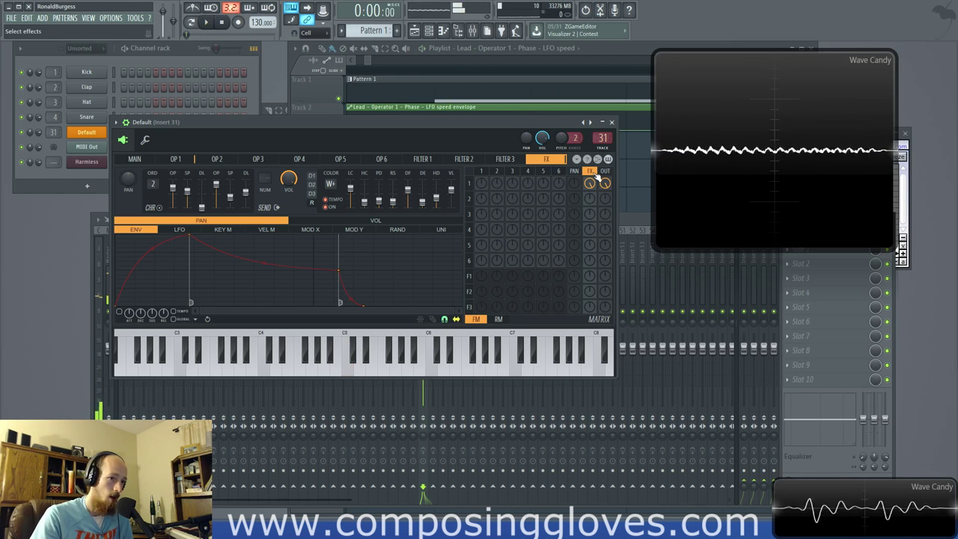
Step: Set operator 1's waveform shape to 46% while the pattern plays
left_click(497, 171)
left_click(175, 159)
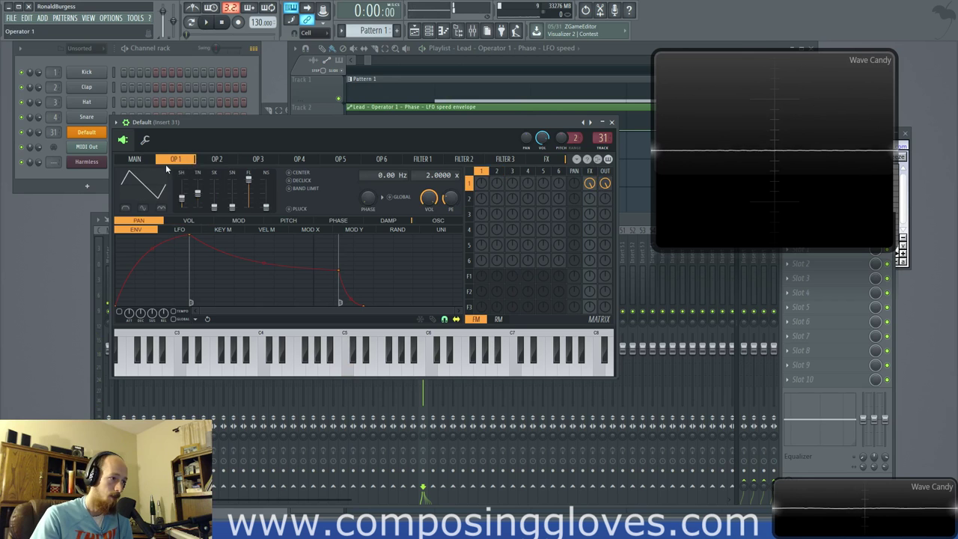
key("space")
left_click_drag(182, 193, 183, 195)
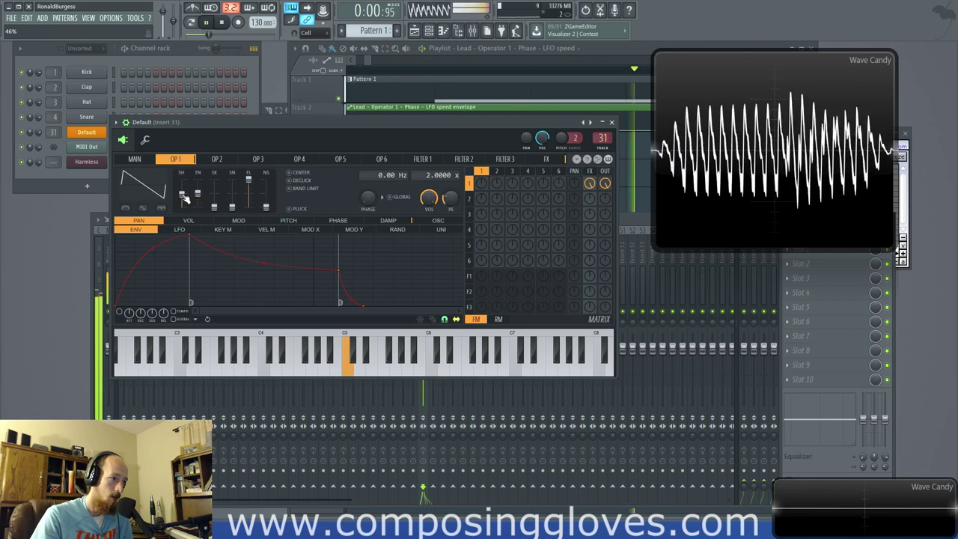
Step: Set the chorus order to 9, lower the chorus speed and raise the sixth chorus slider during playback
left_click(214, 160)
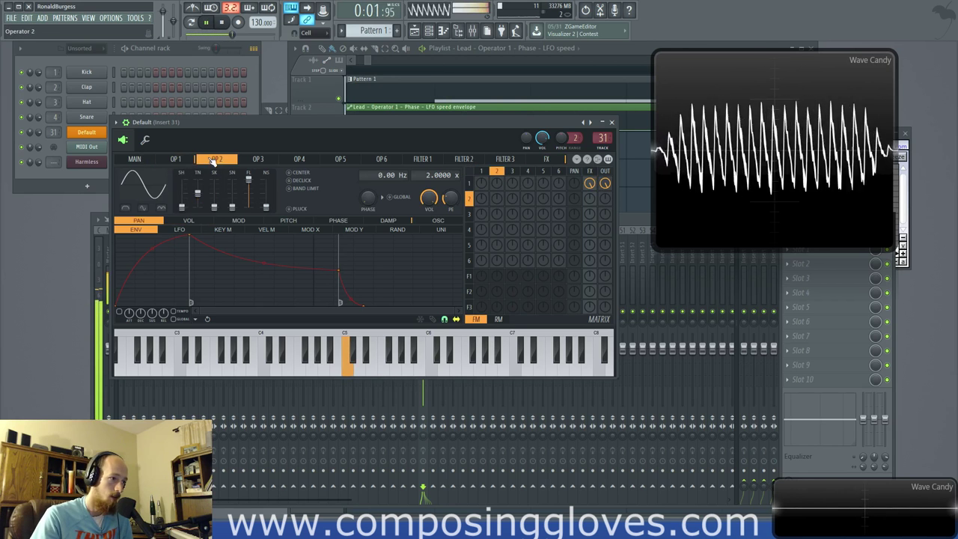
left_click(541, 160)
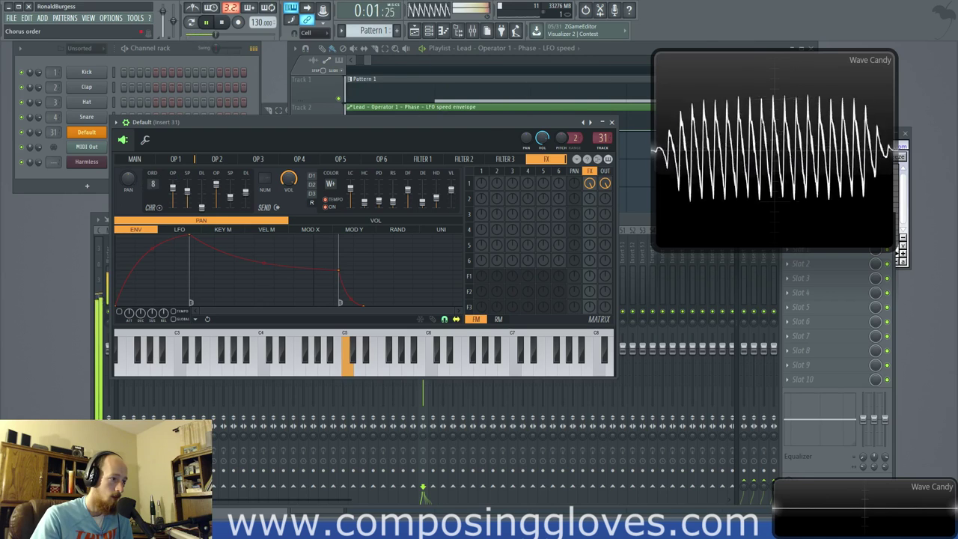
left_click_drag(152, 183, 153, 178)
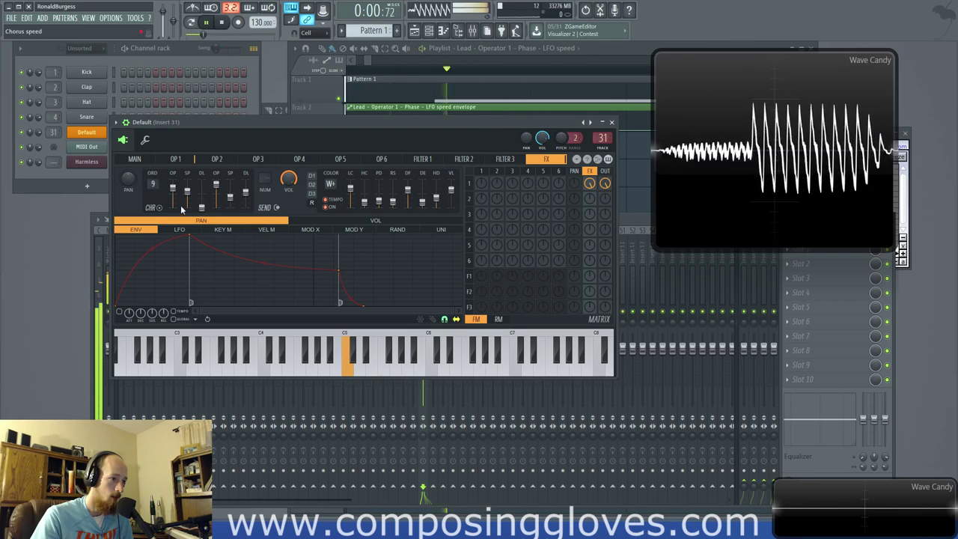
left_click_drag(245, 192, 245, 182)
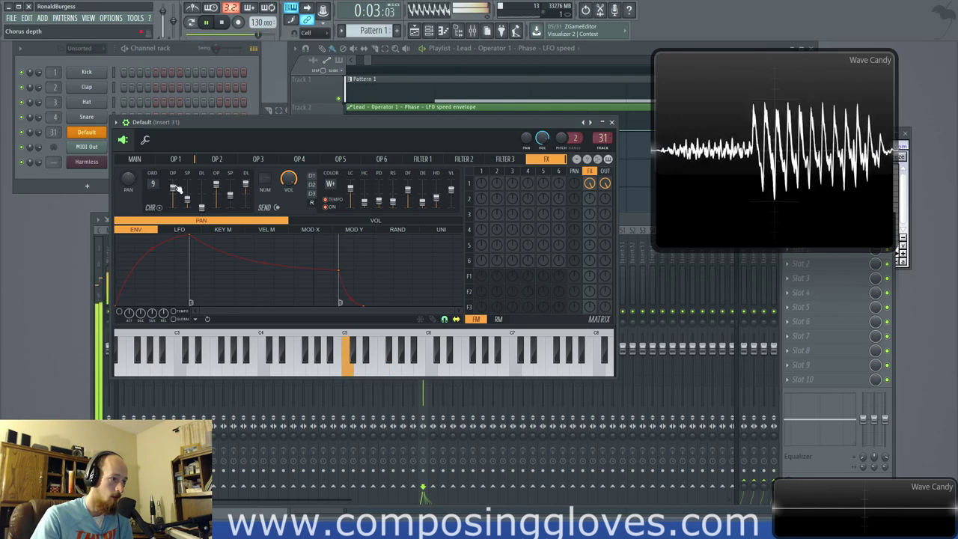
Step: Set the chorus order to 8 and raise the fifth chorus slider while auditioning the pattern
left_click_drag(196, 198, 230, 179)
key("space")
key("space")
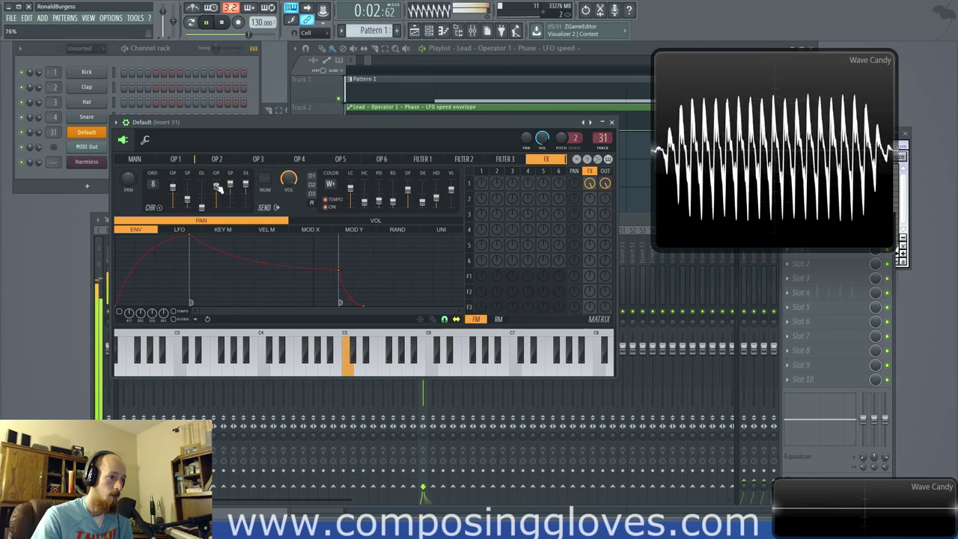
key("space")
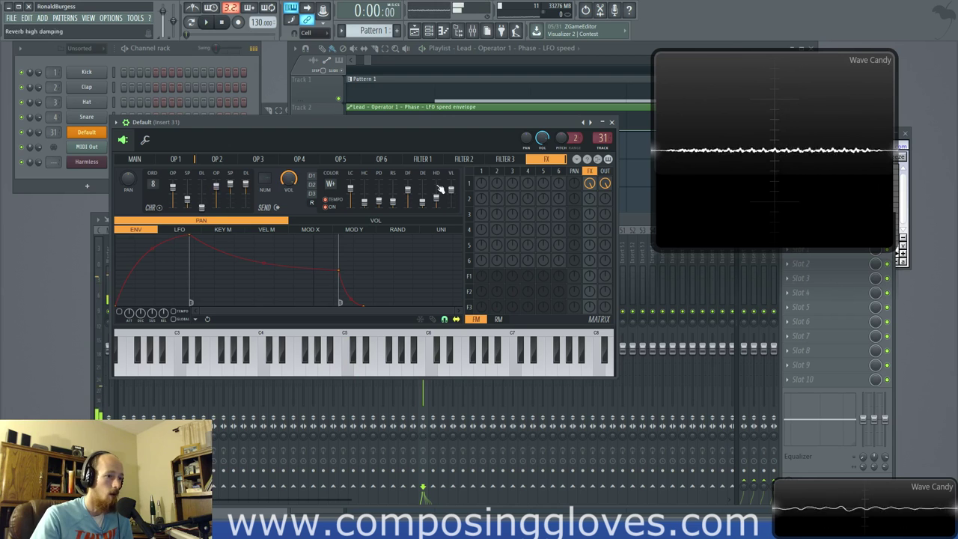
Step: Turn the FX send volume down to 0%, play a test note and restore the volume to full
left_click_drag(289, 179, 288, 224)
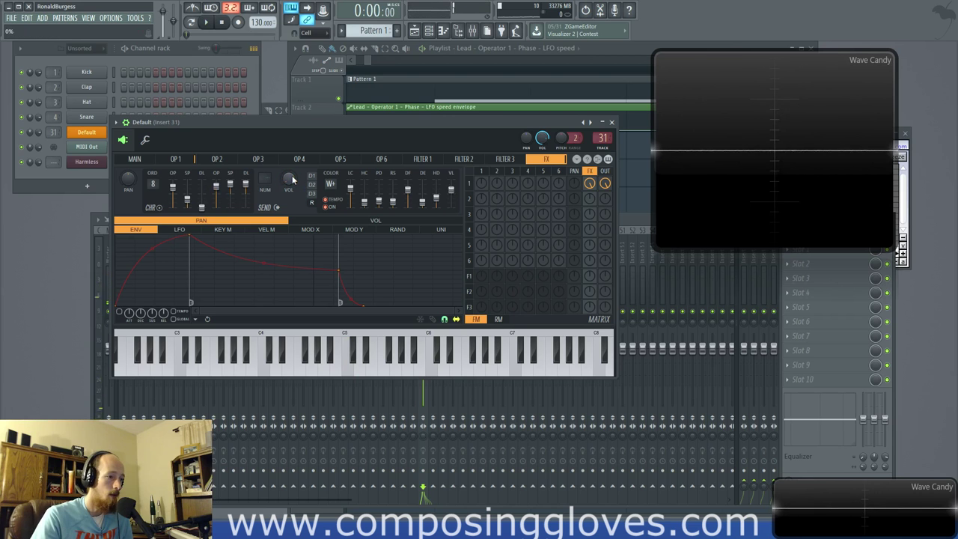
key("q")
left_click_drag(289, 181, 289, 134)
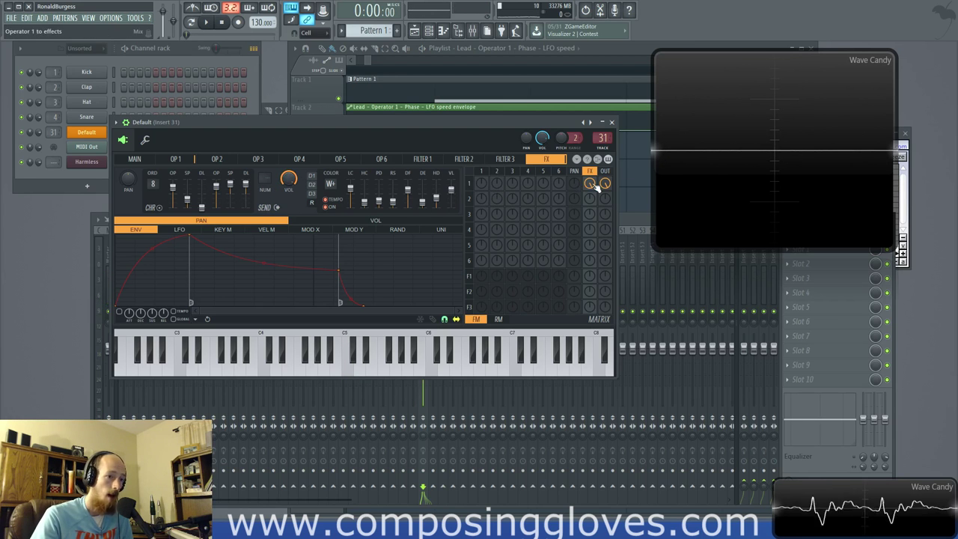
Step: Lower operator 1's output level and set the reverb volume to 16% while the pattern plays
key("space")
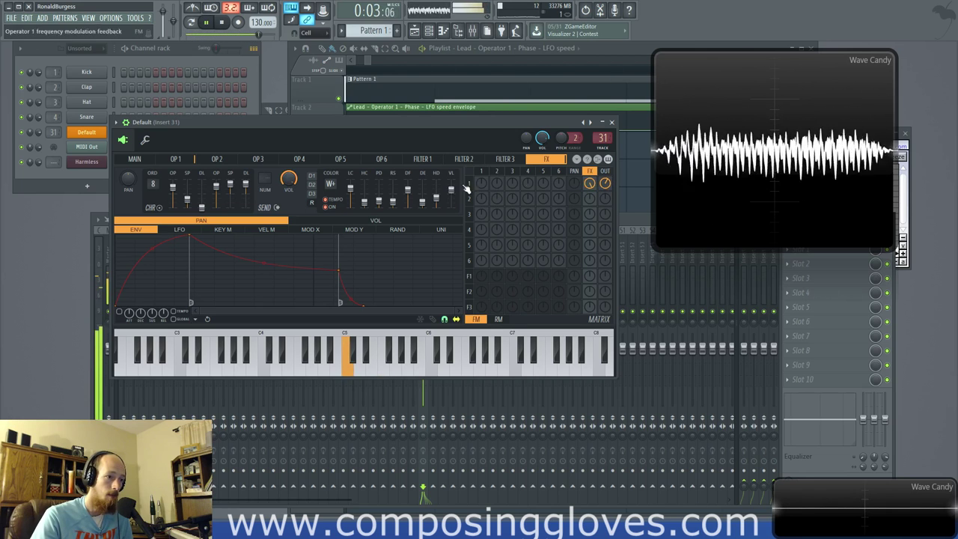
left_click_drag(452, 191, 452, 192)
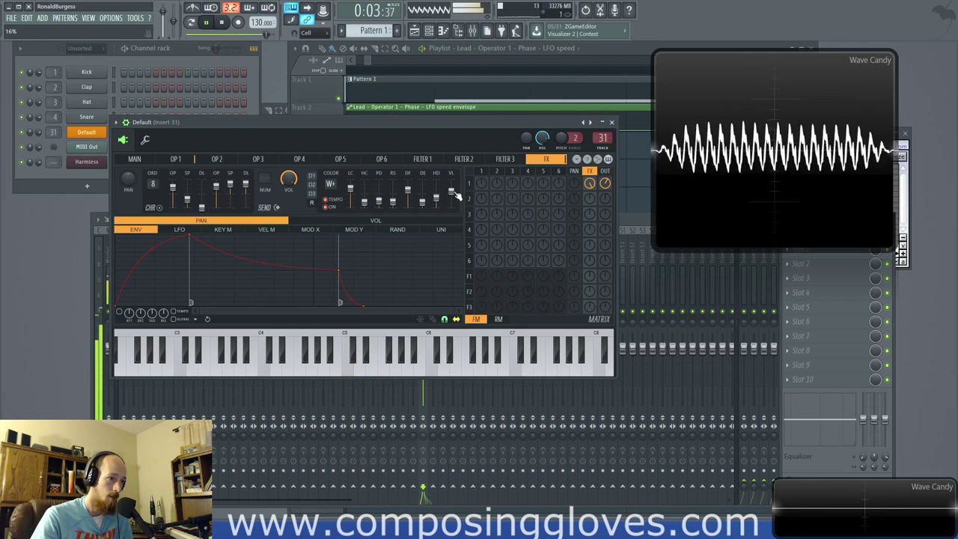
Step: Send operator 2 to the output as a triangle wave with a frequency ratio of 0.4000 during playback
left_click(216, 160)
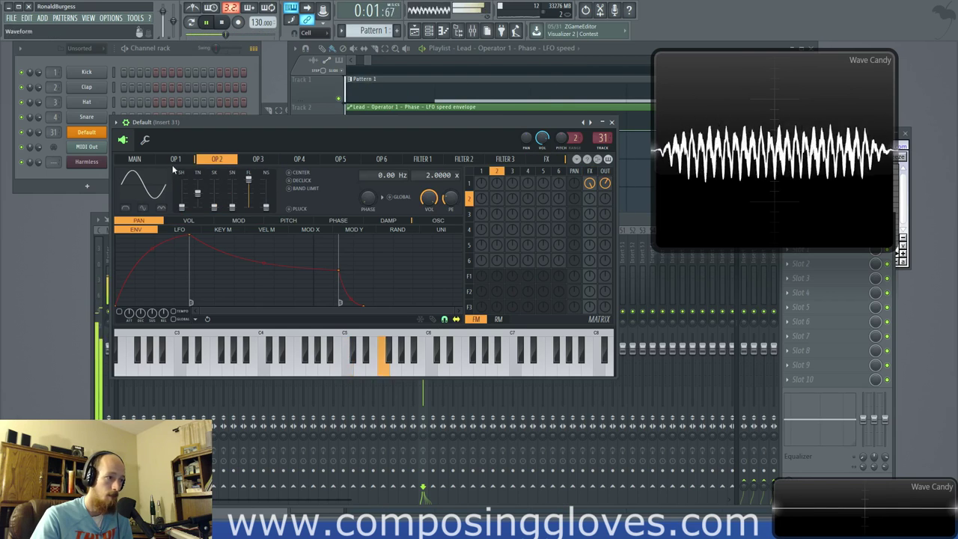
left_click_drag(441, 175, 441, 187)
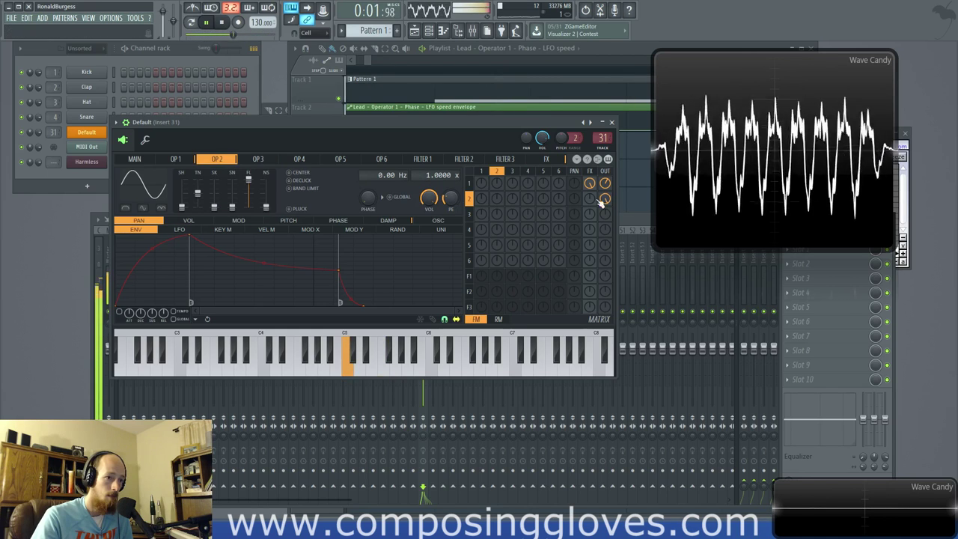
left_click_drag(436, 170, 439, 173)
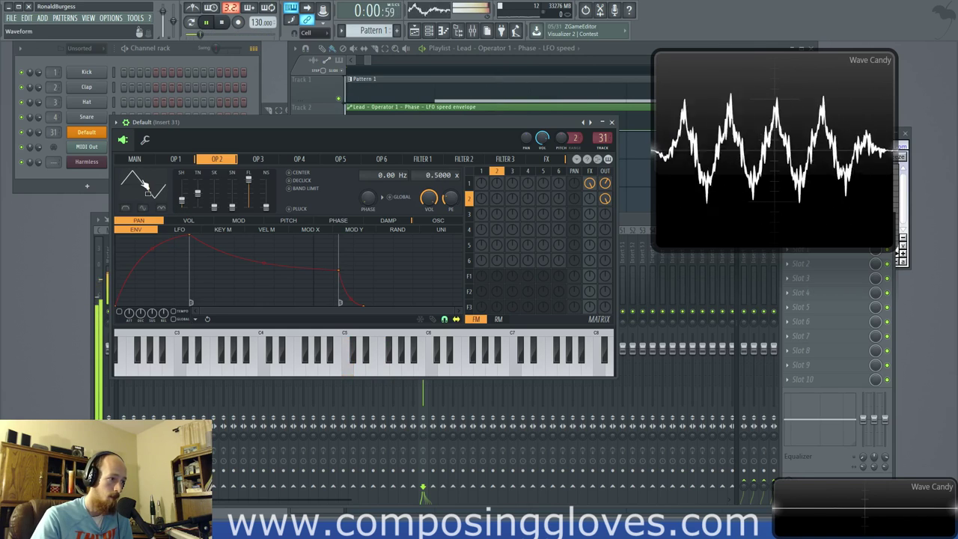
key("space")
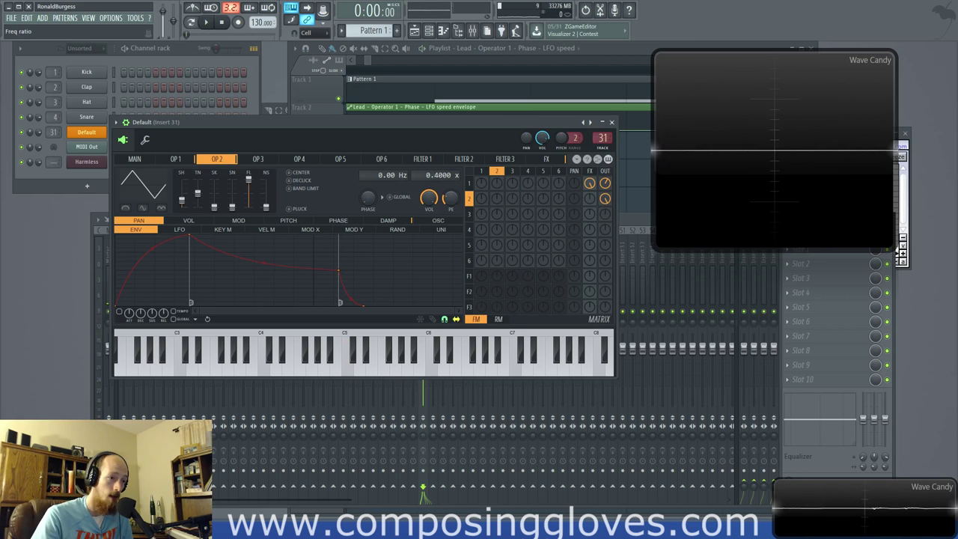
Step: Set operator 2's frequency ratio to 0.2500 and adjust its shape to a sawtooth wave while the pattern plays
left_click_drag(441, 173, 441, 184)
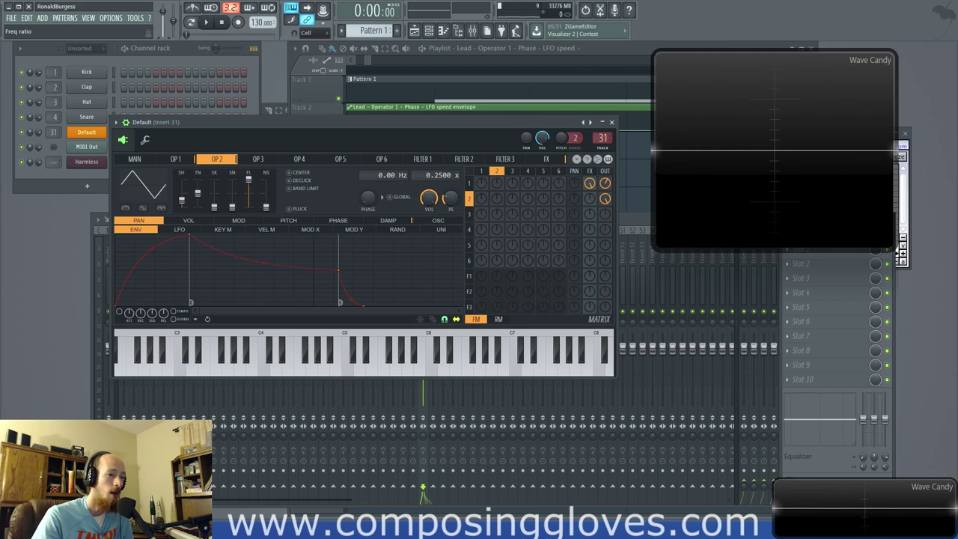
key("space")
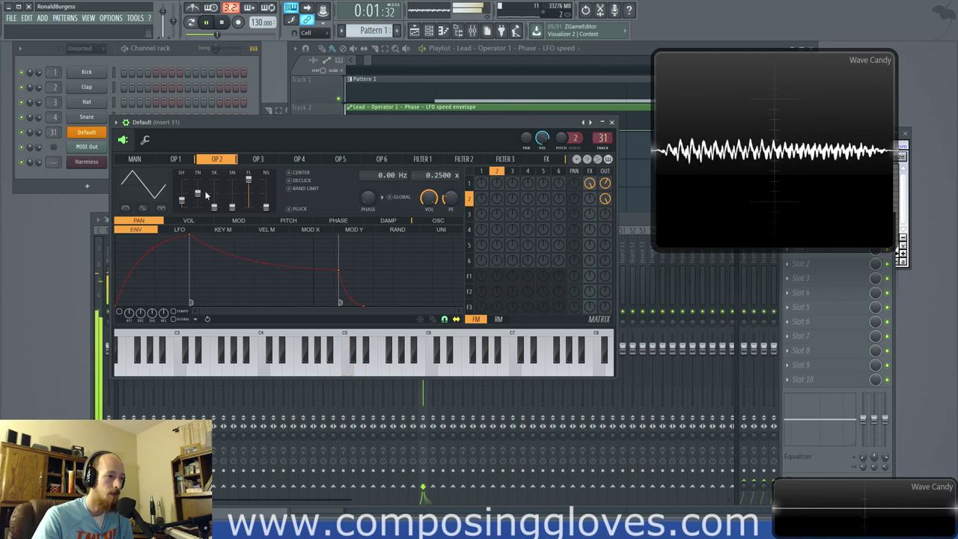
left_click_drag(181, 200, 181, 195)
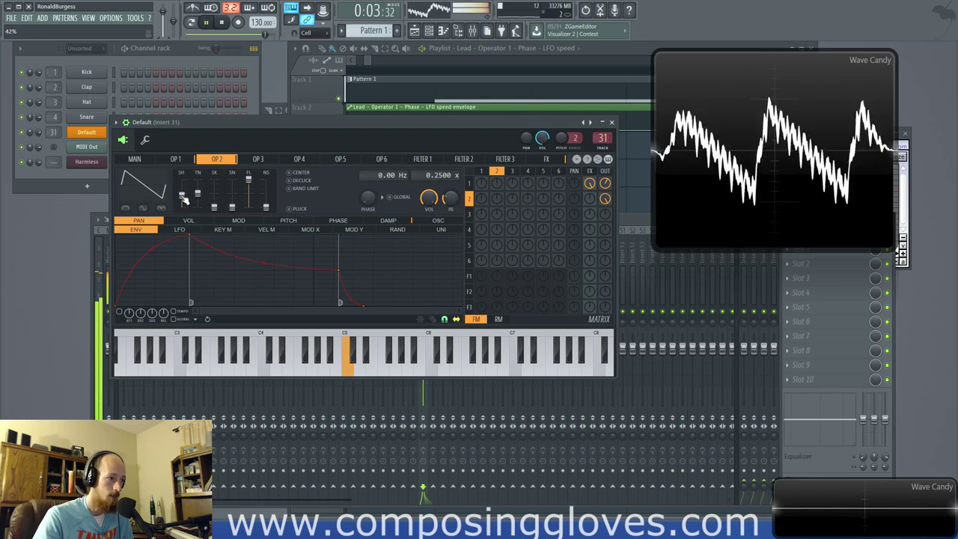
left_click_drag(182, 196, 182, 192)
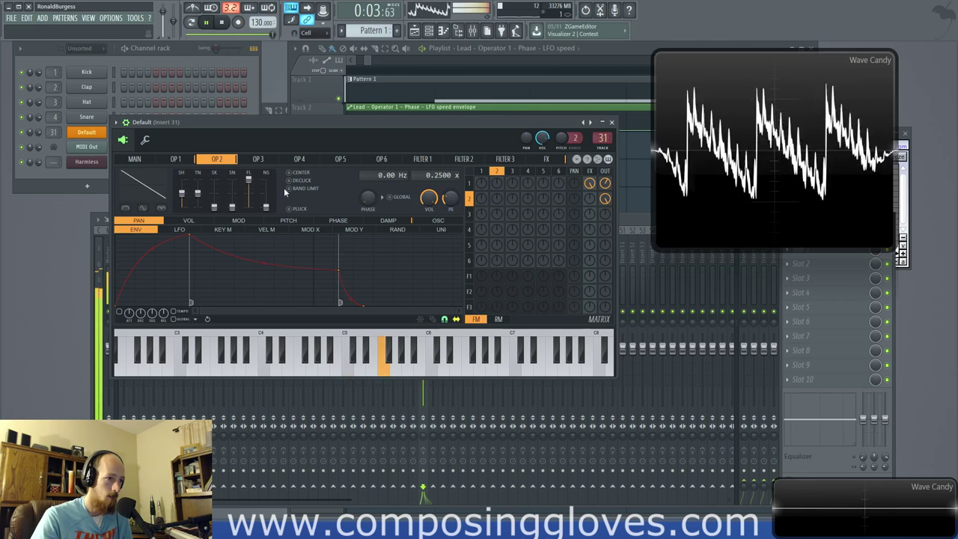
Step: Route operator 2 through filter 1 to the output instead of directly, with filter 1's waveshaper enabled
key("space")
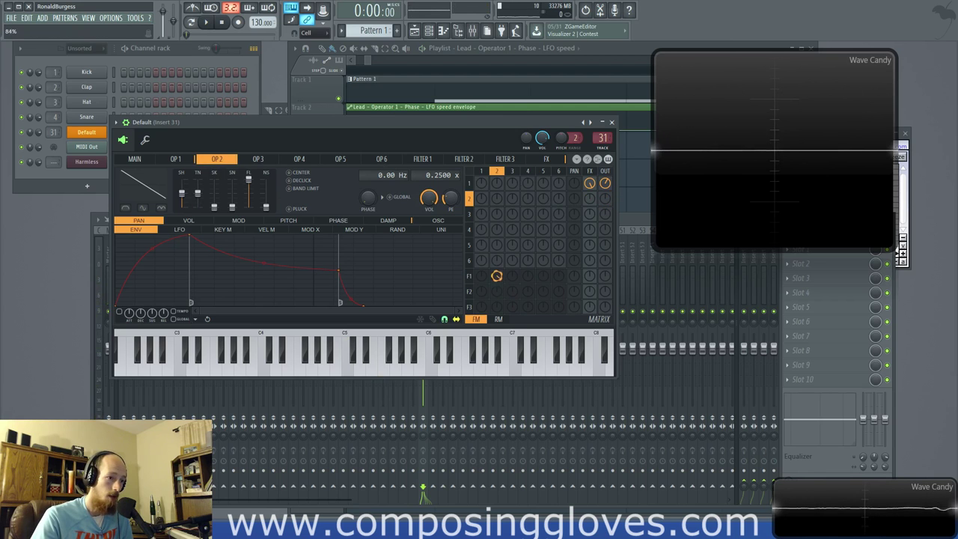
left_click(422, 158)
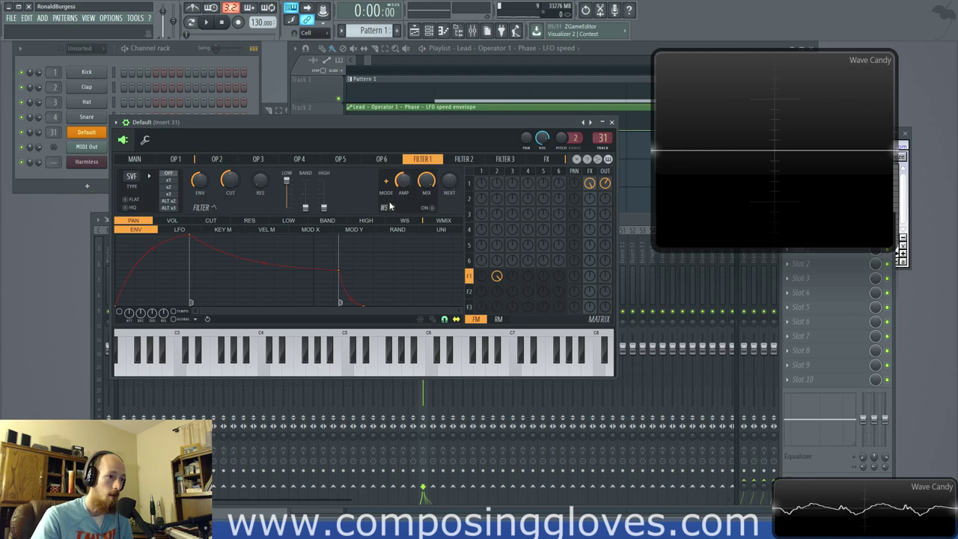
left_click(431, 208)
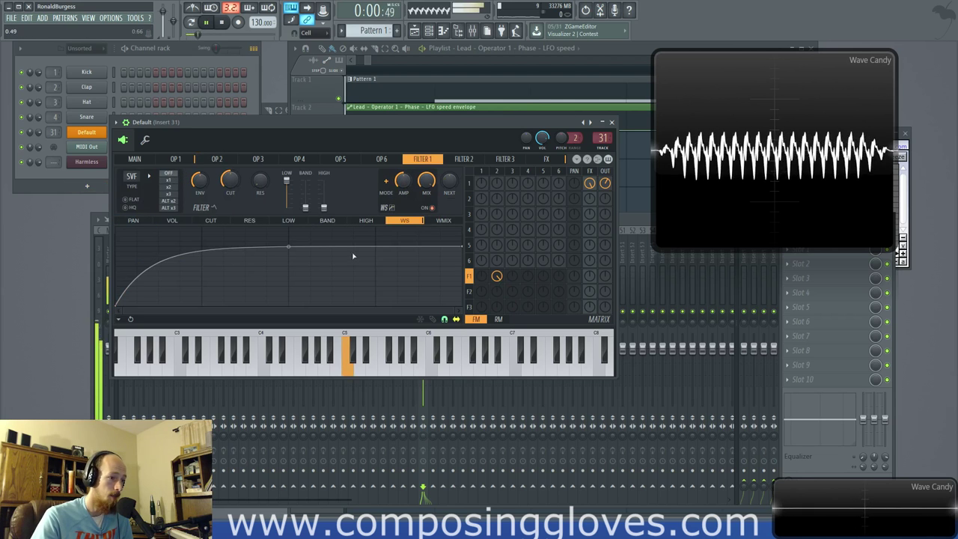
left_click_drag(605, 275, 608, 280)
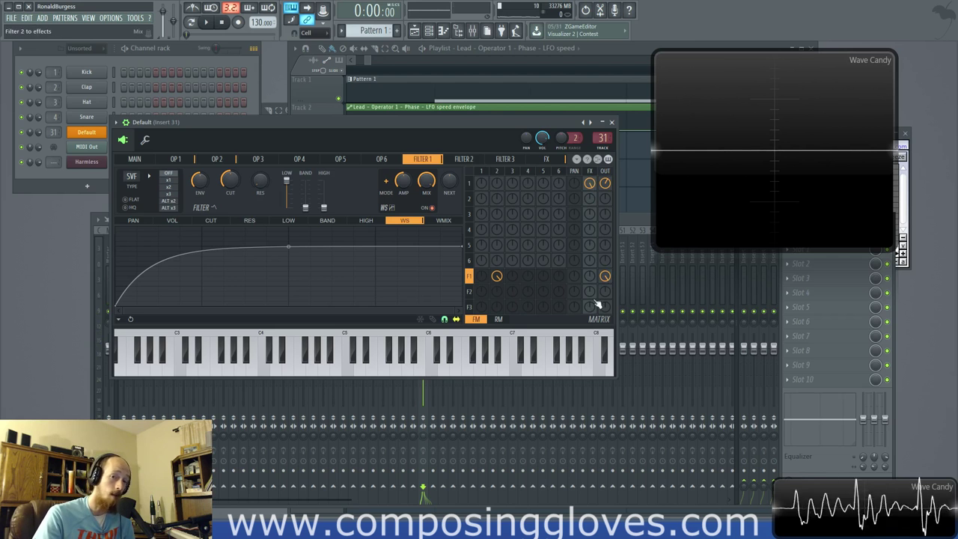
Step: Check the FX, filter and operator settings and audition operator 2 through the filter 1 waveshaper
left_click(547, 160)
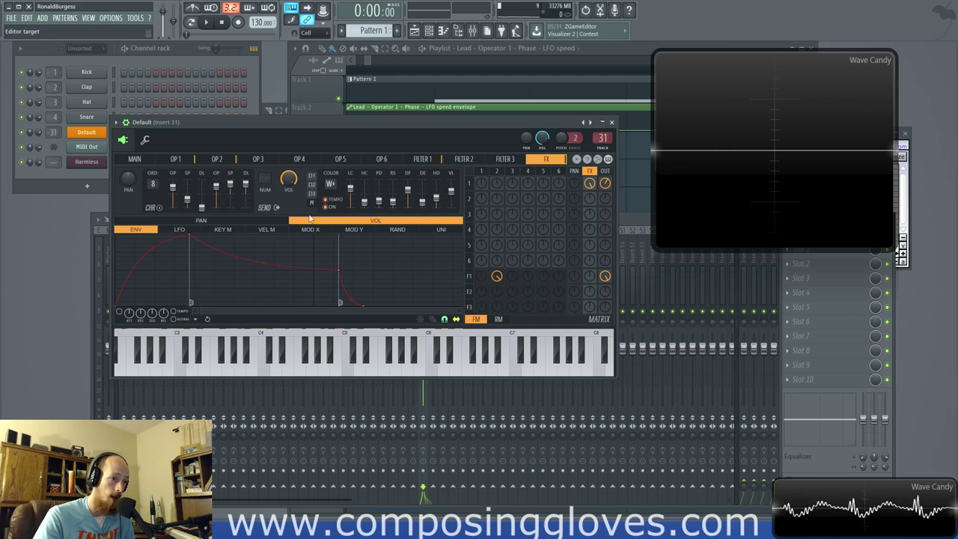
left_click(514, 162)
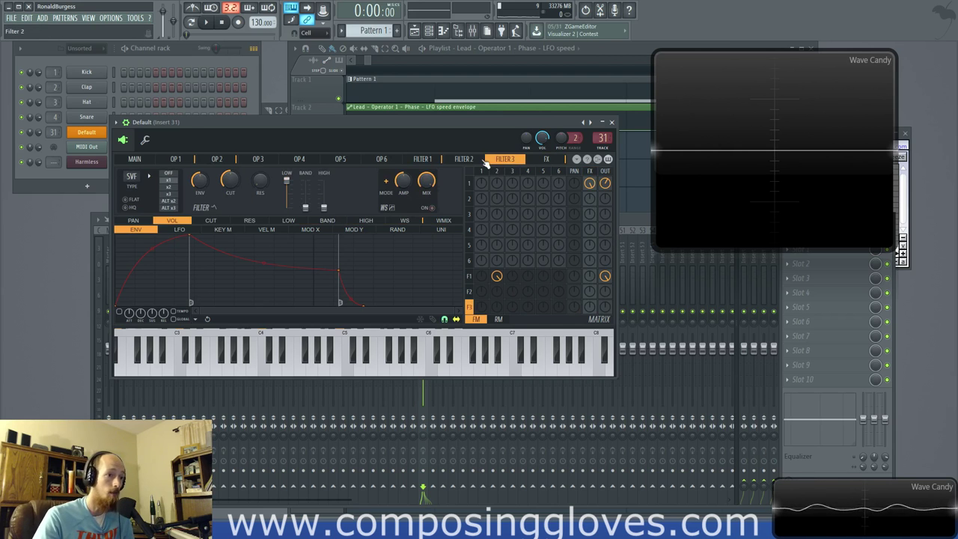
left_click(464, 160)
left_click(191, 158)
left_click(217, 160)
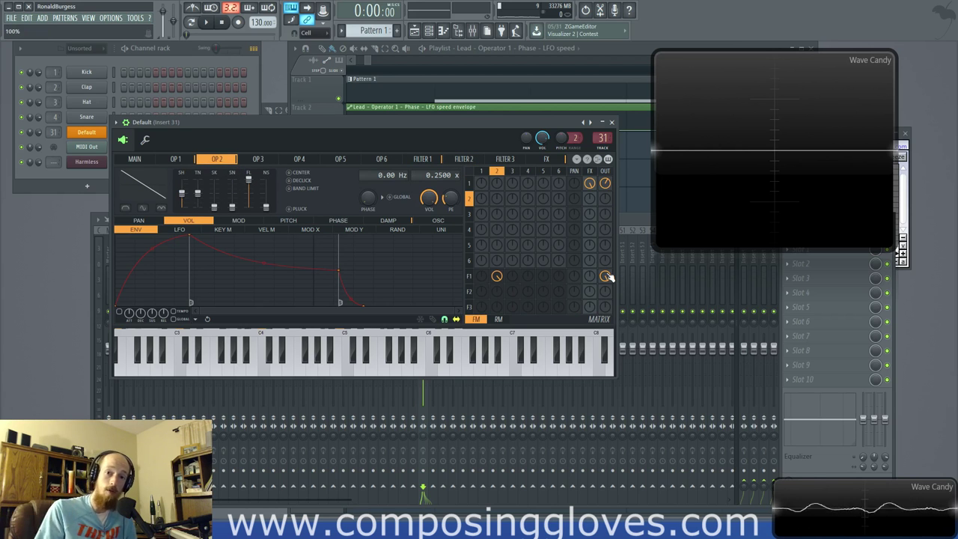
key("space")
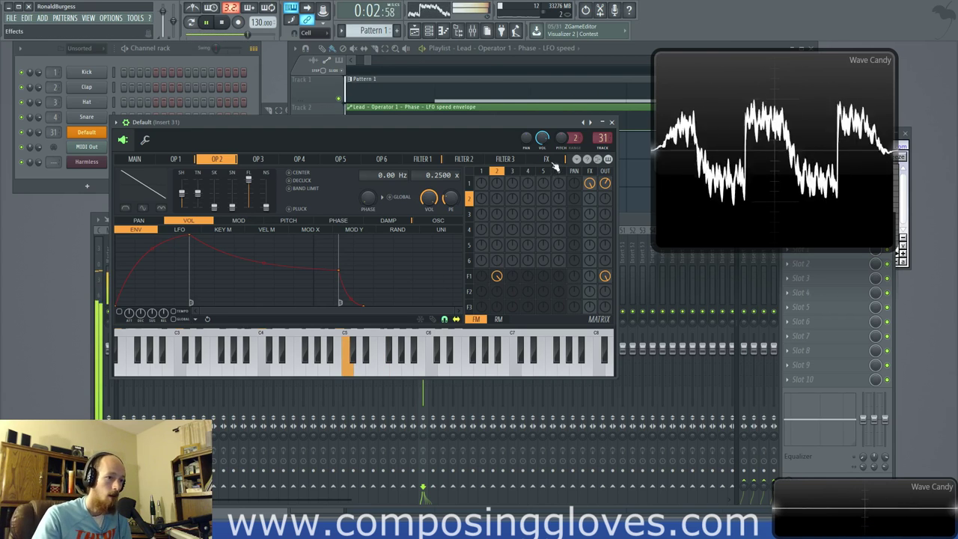
key("space")
Step: Add low harmonics to operator 2's oscillator during playback, with harmonic 5 at 49% magnitude
left_click(175, 158)
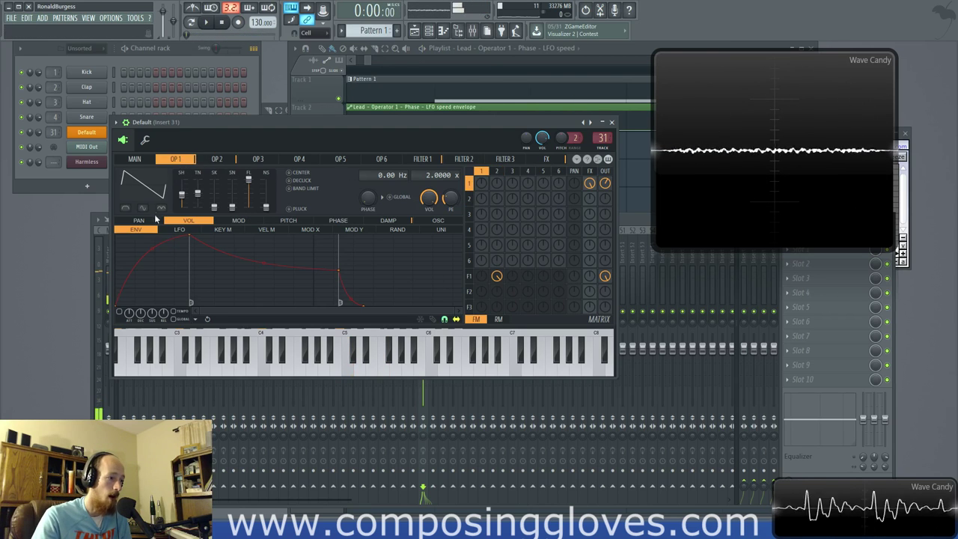
left_click(216, 160)
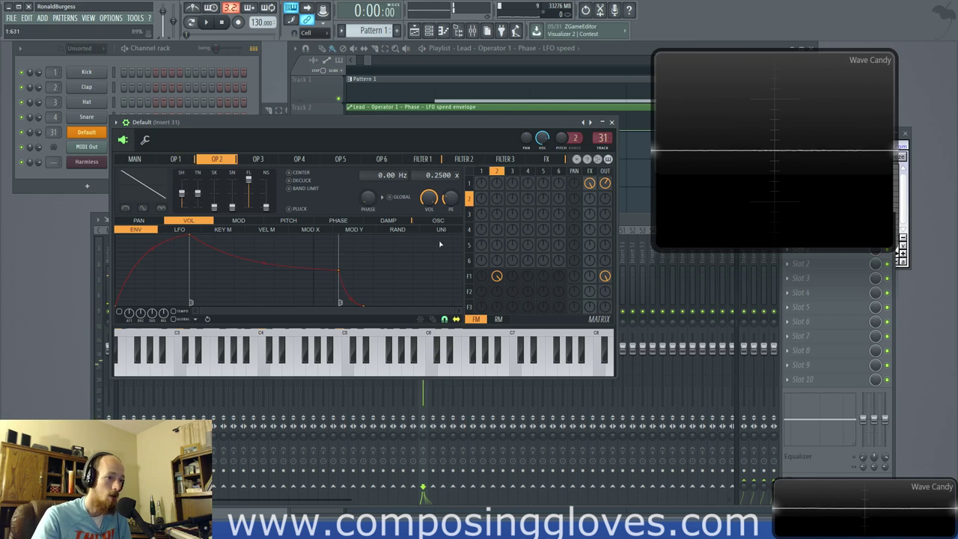
left_click(438, 222)
key("space")
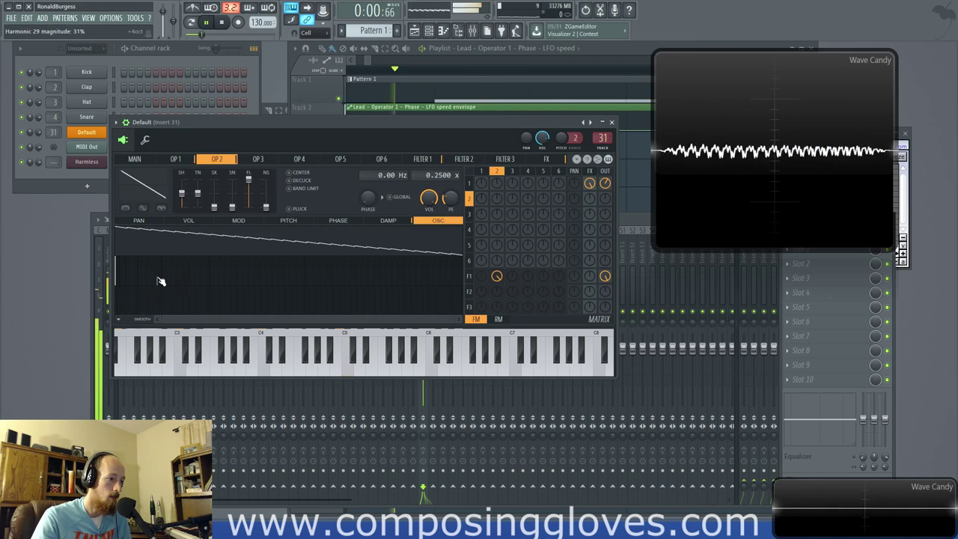
left_click(120, 273)
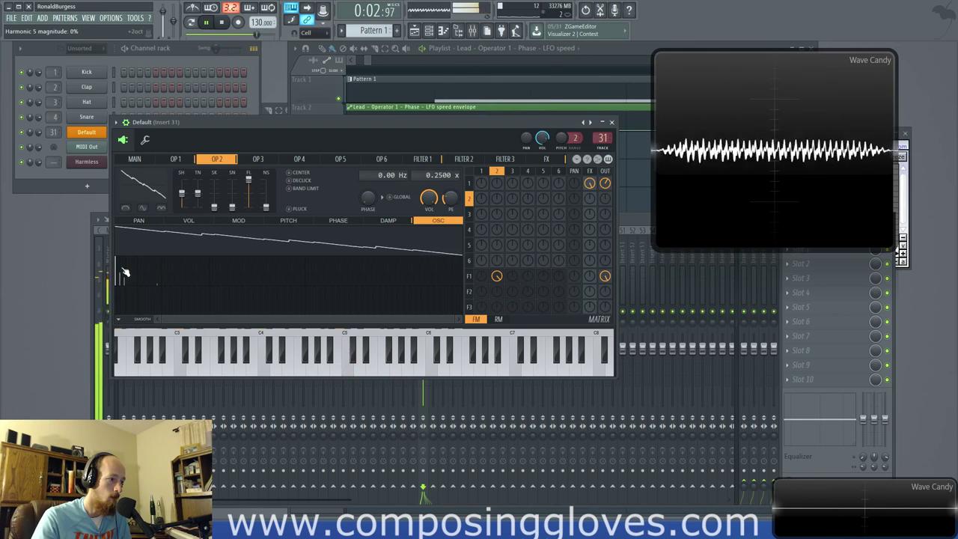
left_click(124, 273)
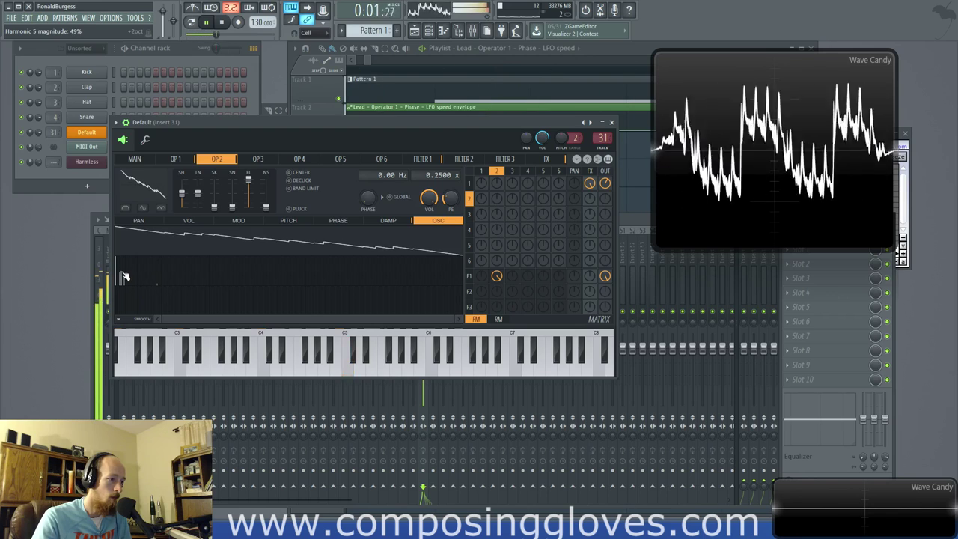
Step: Add points to filter 1's waveshaper curve to form an early peak, and raise the waveshaper amp during playback
left_click(546, 159)
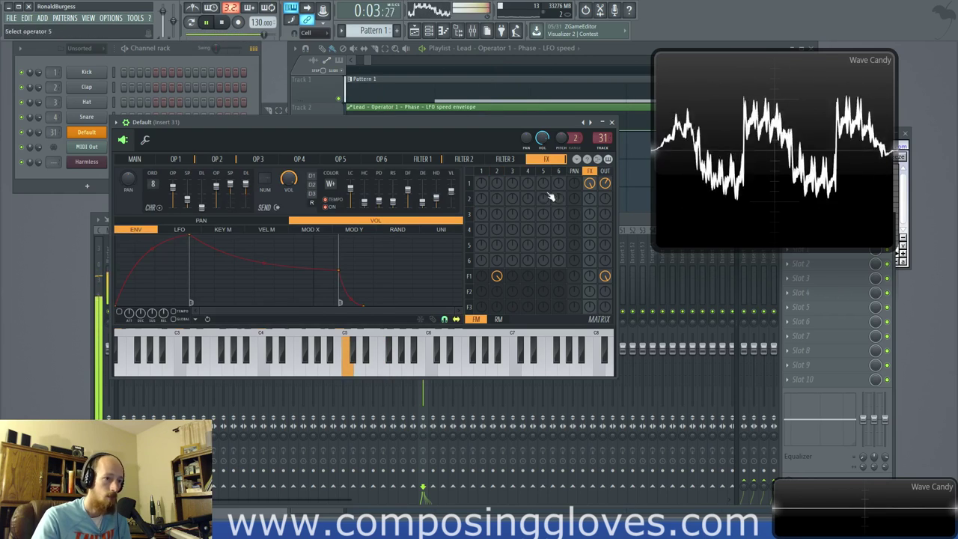
key("space")
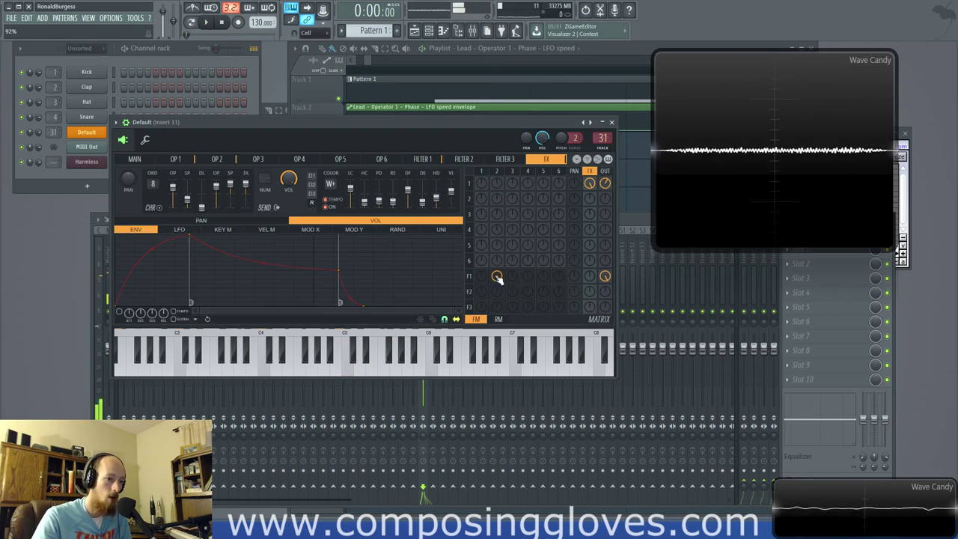
left_click(469, 275)
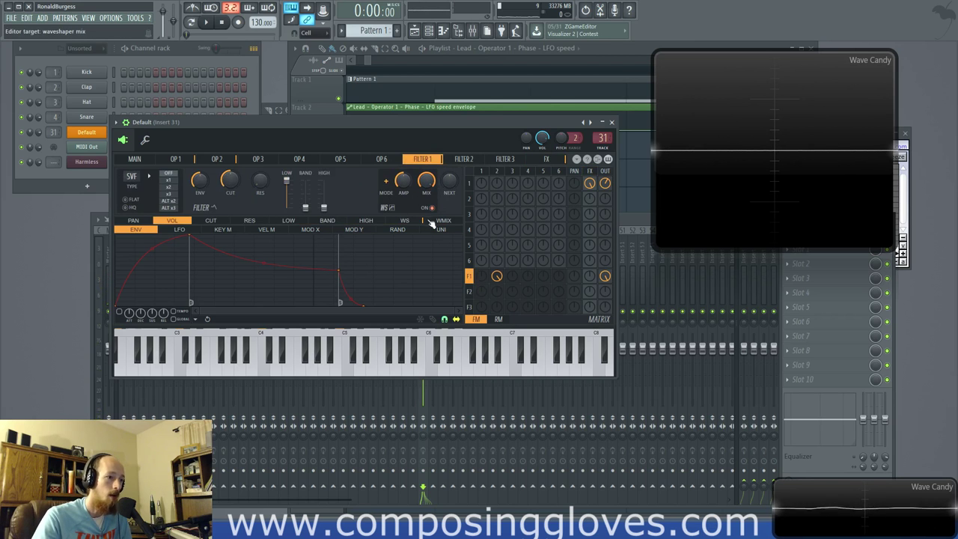
left_click(404, 220)
key("space")
left_click_drag(149, 251, 137, 242)
right_click(202, 231)
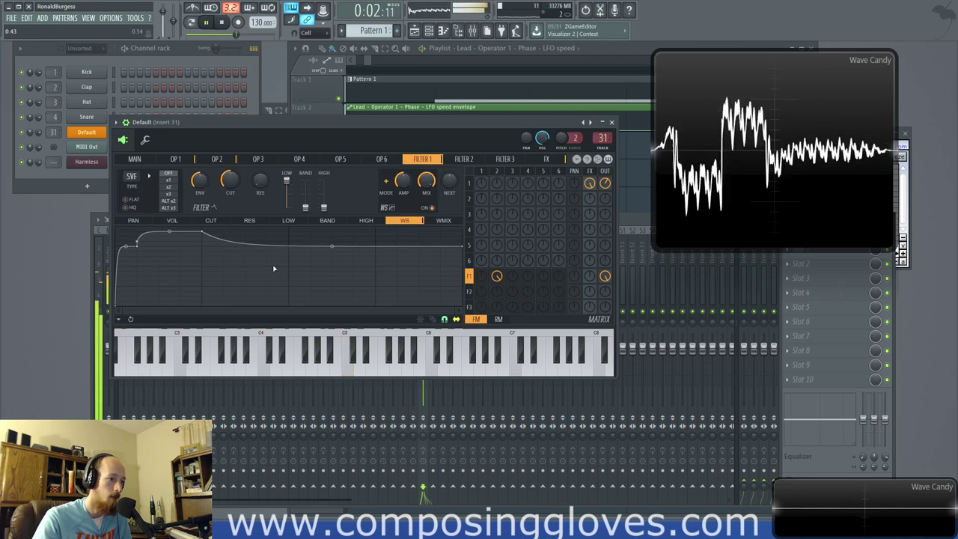
left_click_drag(403, 187, 403, 150)
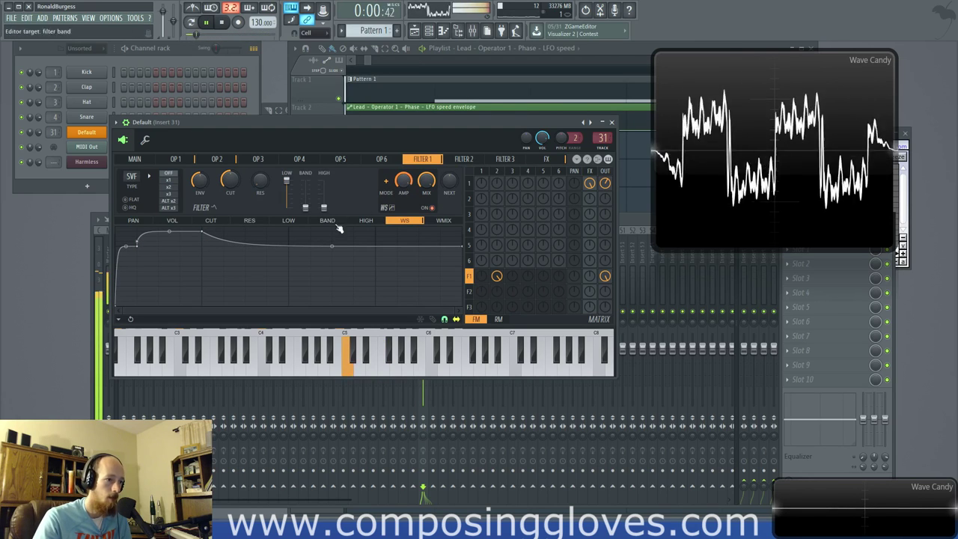
Step: Try operator 2's frequency ratio at 0.1500 and 0.2400 during playback, and return it to 0.2500
left_click(216, 161)
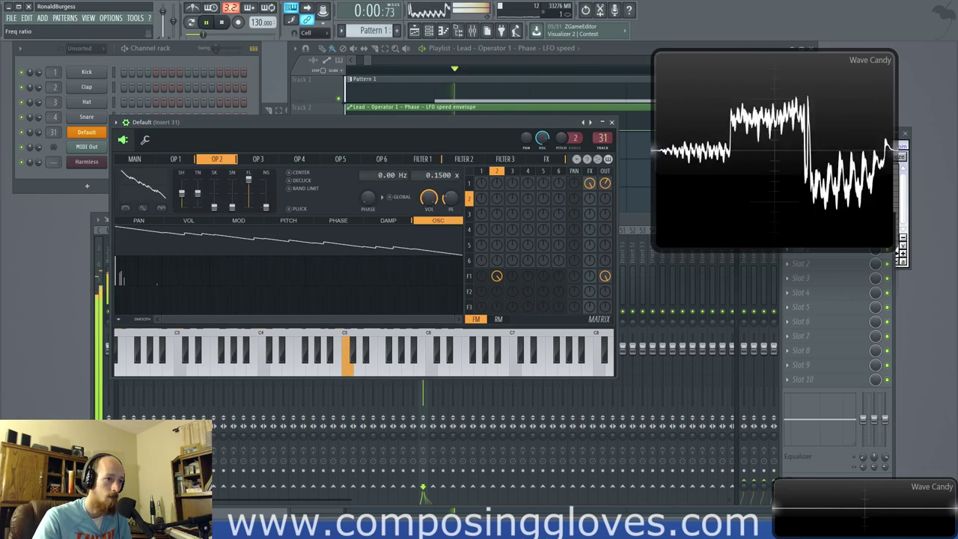
mouse_move(440, 175)
left_mouse_down()
mouse_move(441, 184)
mouse_move(442, 152)
mouse_move(442, 190)
left_mouse_up()
key("space")
key("space")
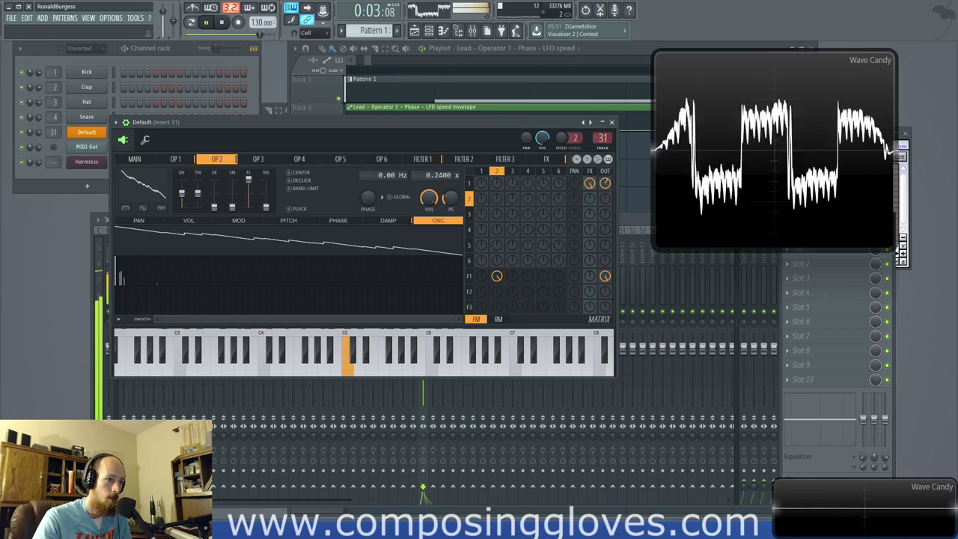
left_click_drag(441, 175, 441, 175)
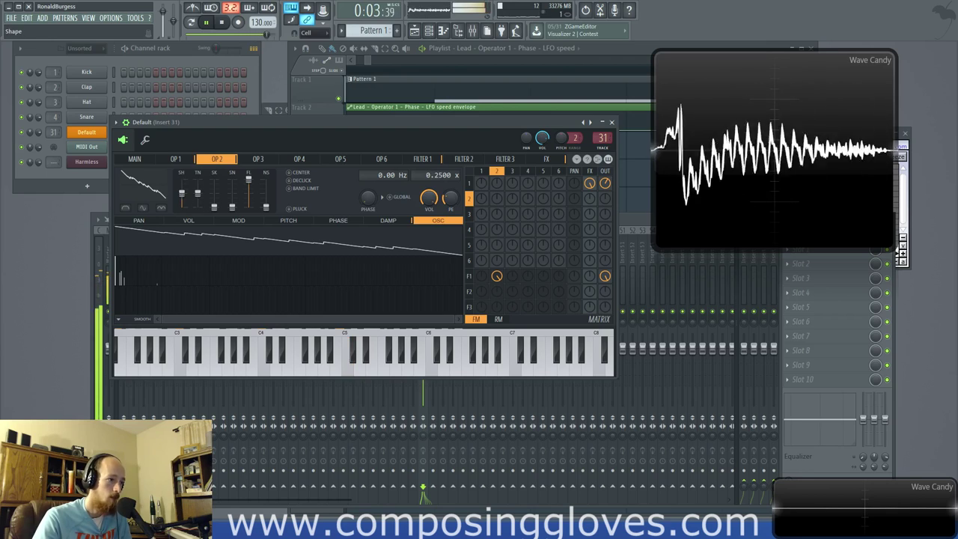
Step: Try frequency-modulation feedback on operator 2, and modulate operator 2 with operator 3 at a 0.0500 frequency ratio
mouse_move(496, 199)
left_mouse_down()
mouse_move(496, 187)
mouse_move(496, 205)
left_mouse_up()
key("space")
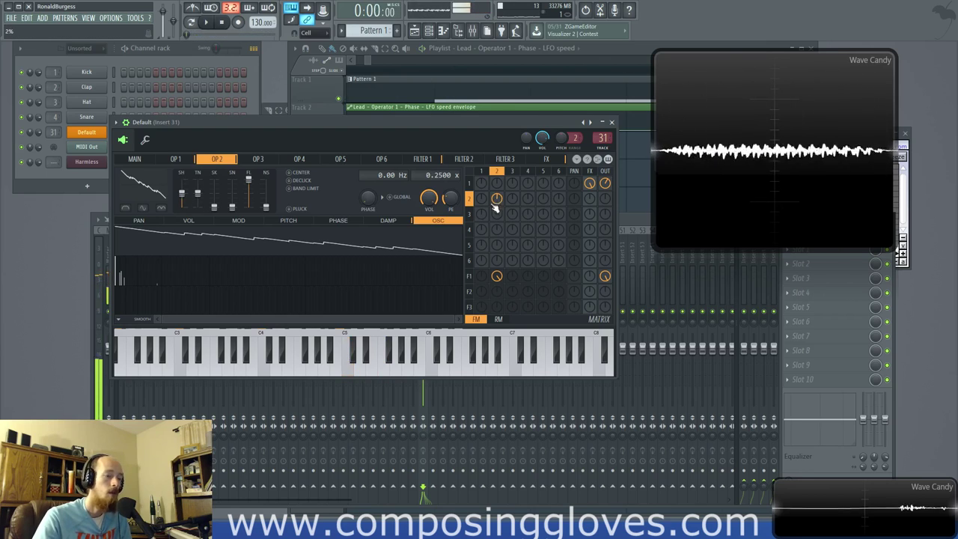
left_click(512, 214)
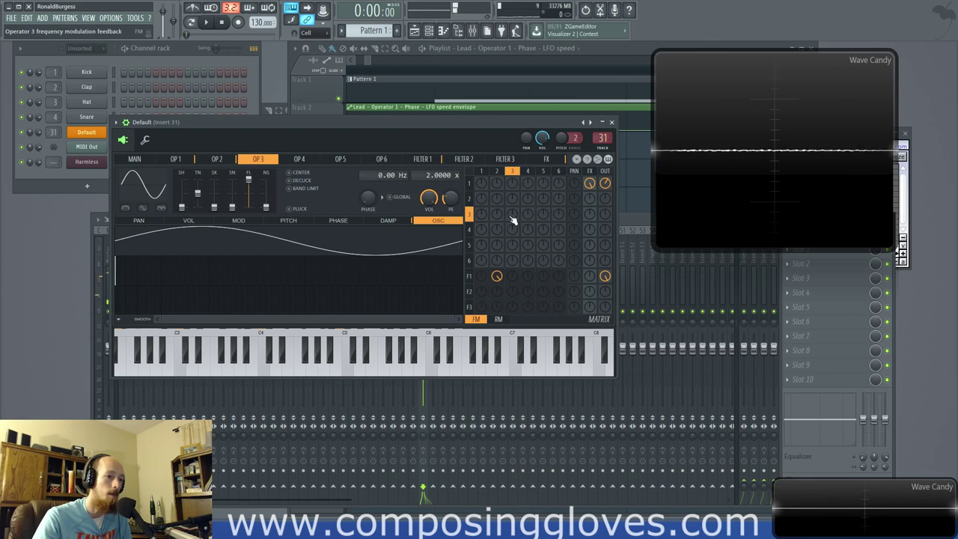
left_click_drag(511, 198, 511, 191)
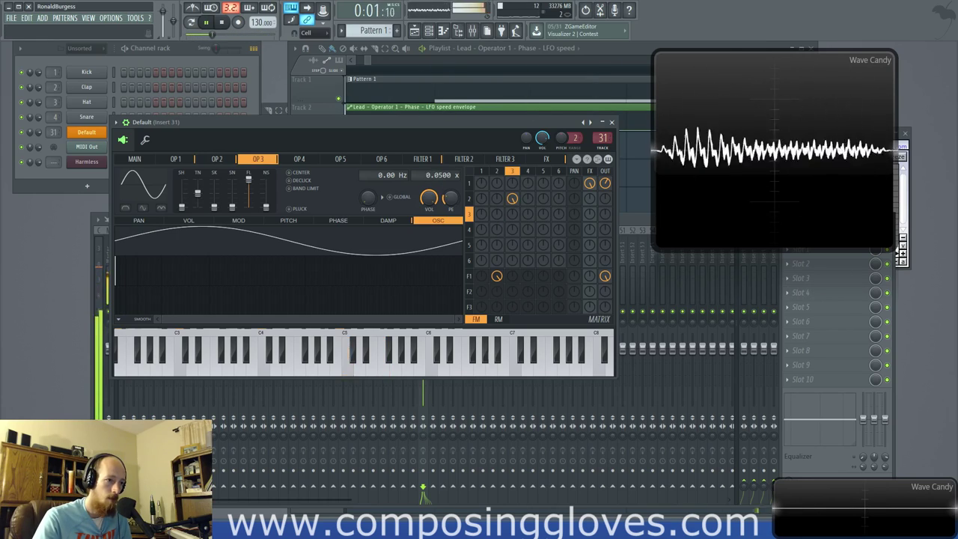
Step: Reshape operator 3's sine toward a sawtooth, set its frequency ratio to 0.2500 and its modulation of operator 2 to about 52%
left_click_drag(151, 212, 151, 196)
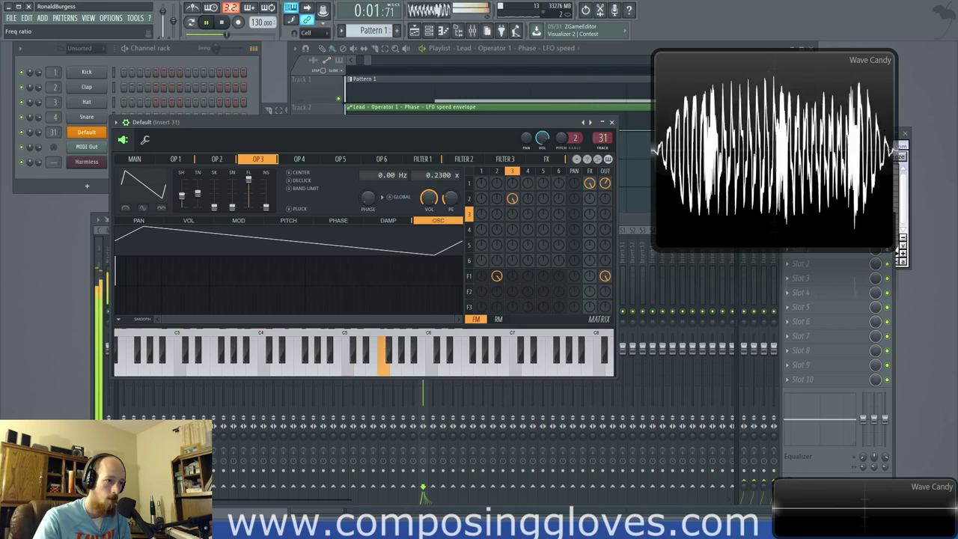
left_click_drag(437, 174, 438, 179)
key("z")
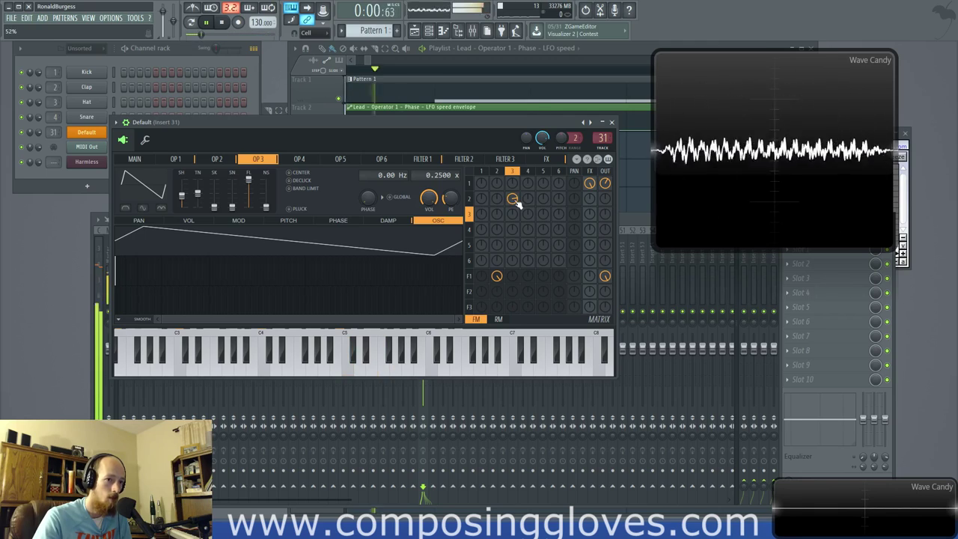
Step: Switch filter 1's waveshaper to bipolar mode and add points that form steps in the negative half and a dip in the positive half
left_click(470, 276)
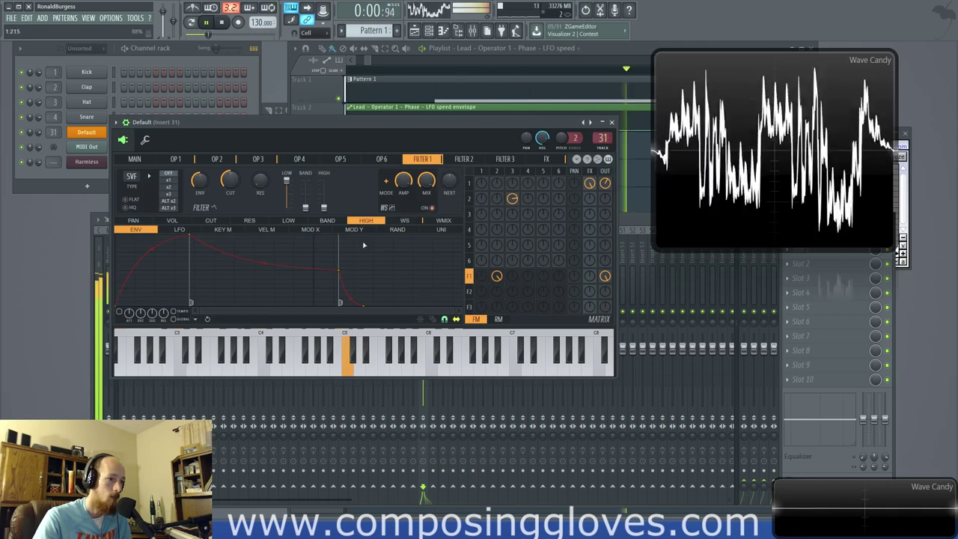
key("space")
left_click(408, 221)
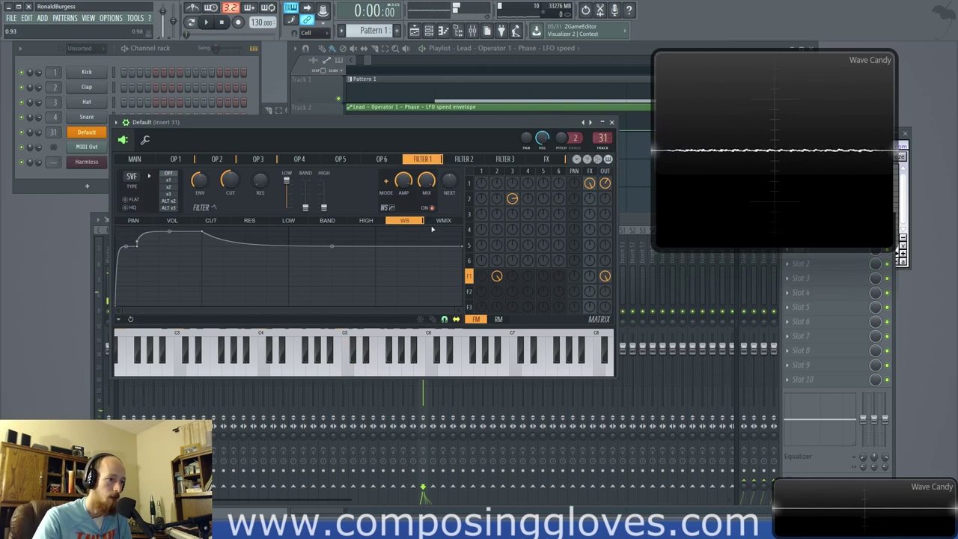
left_click(388, 181)
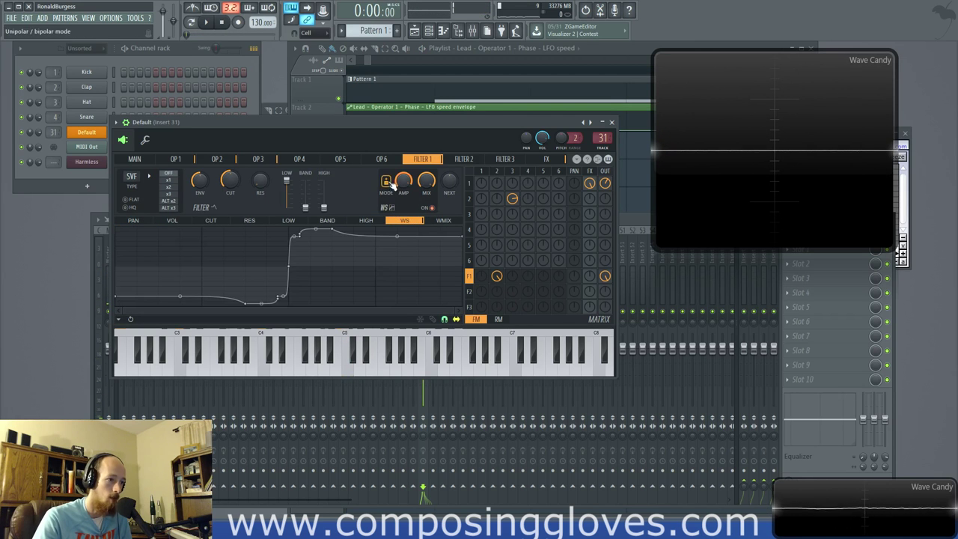
key("space")
right_click(181, 280)
right_click(202, 257)
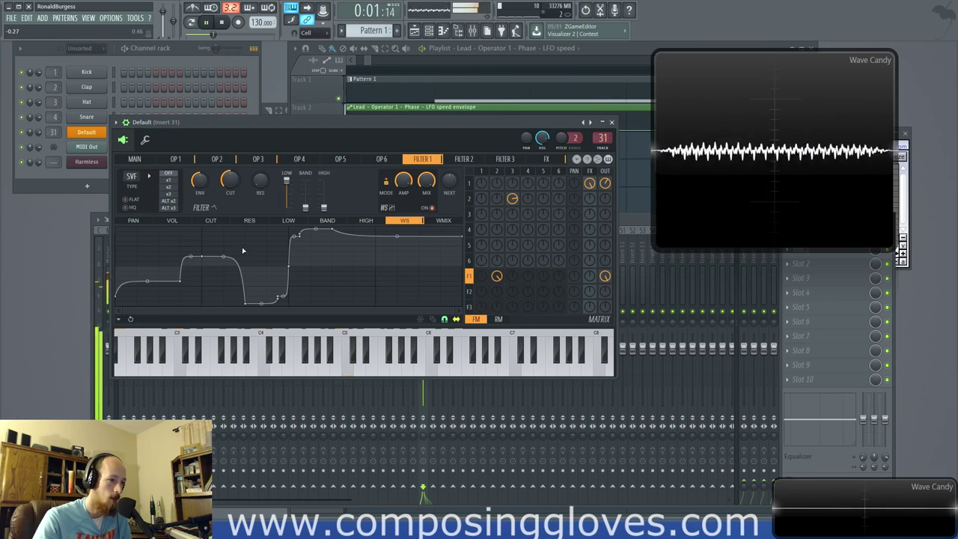
right_click(394, 279)
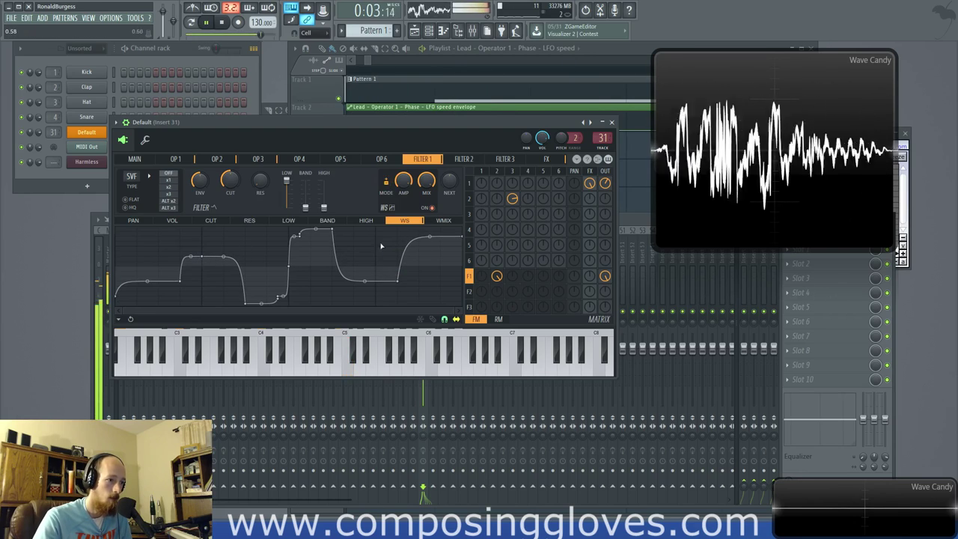
left_click_drag(397, 279, 401, 257)
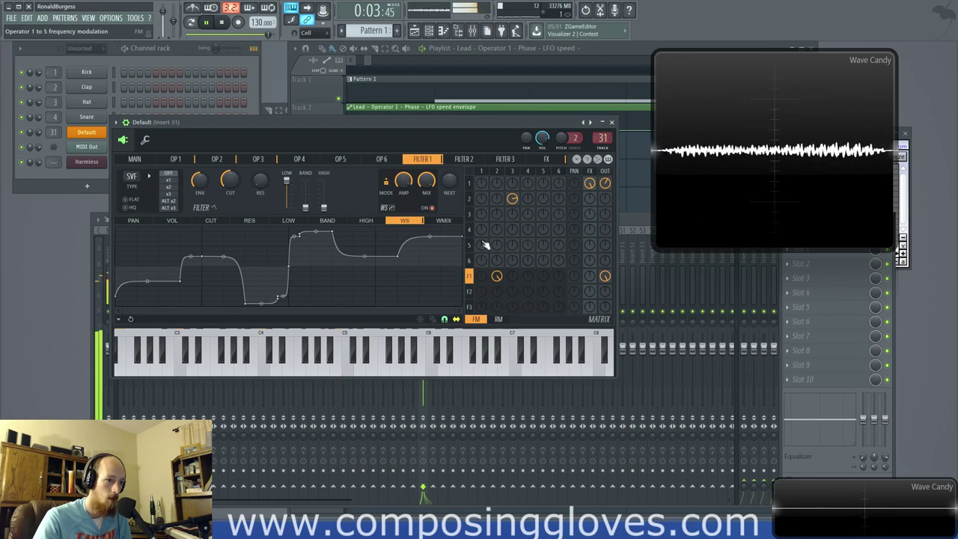
Step: Route operator 6's sine to the output with a 0.2500 frequency ratio and audition the layer
left_click(471, 201)
key("space")
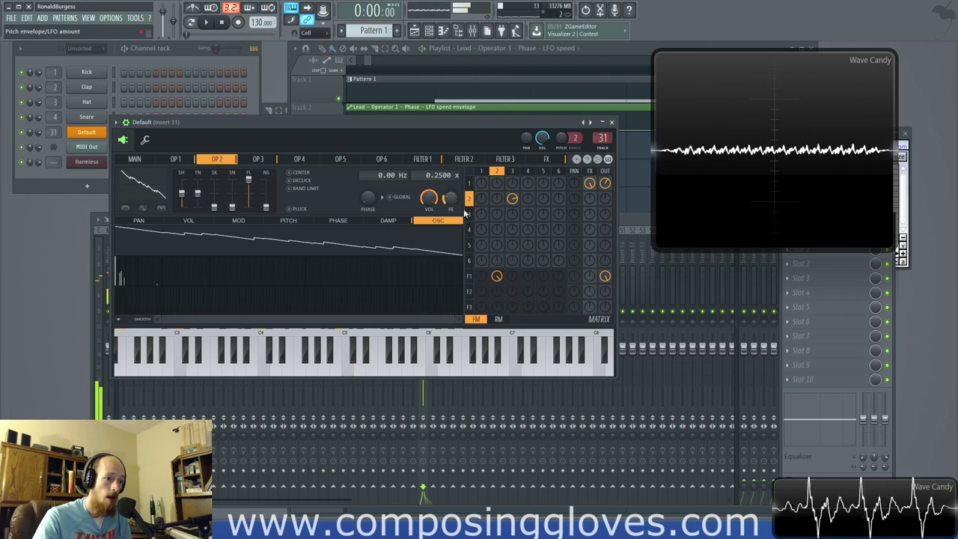
left_click(470, 262)
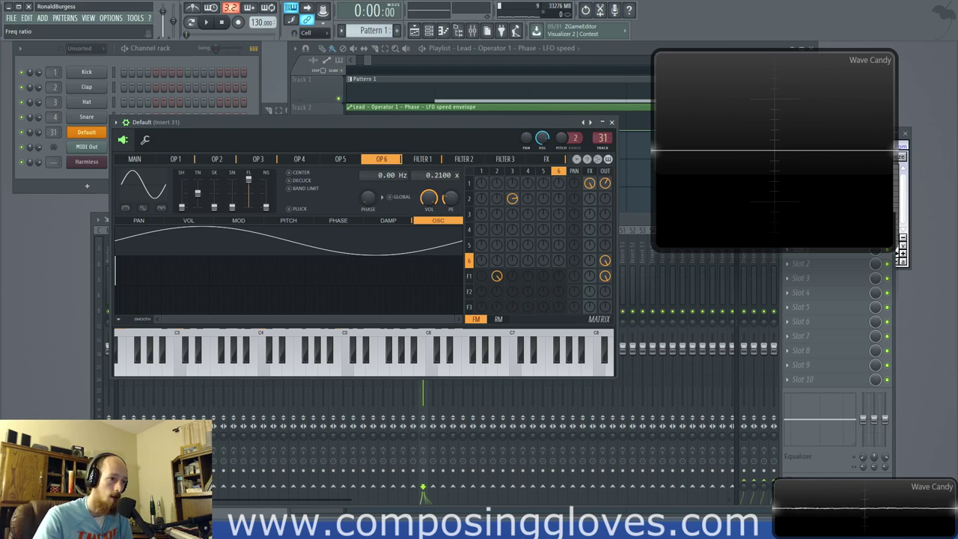
key("space")
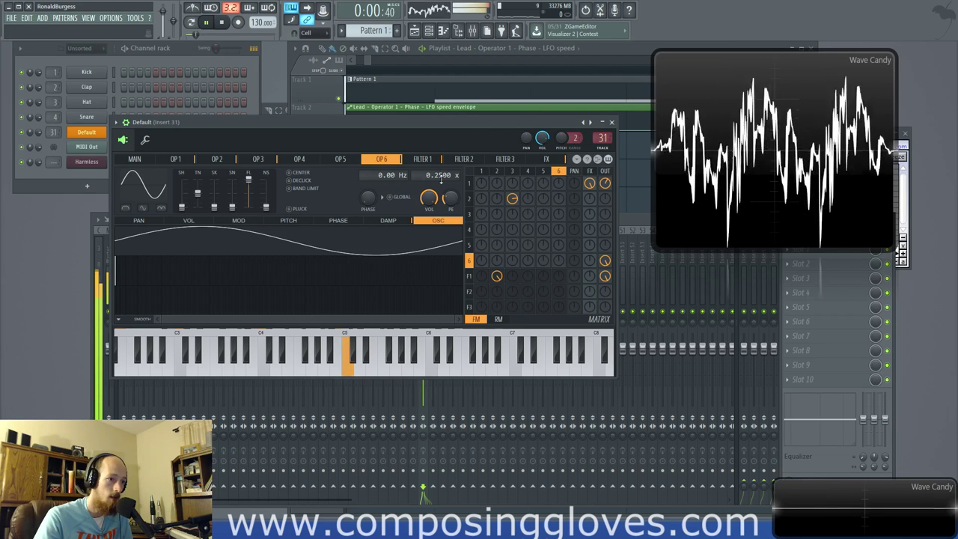
key("space")
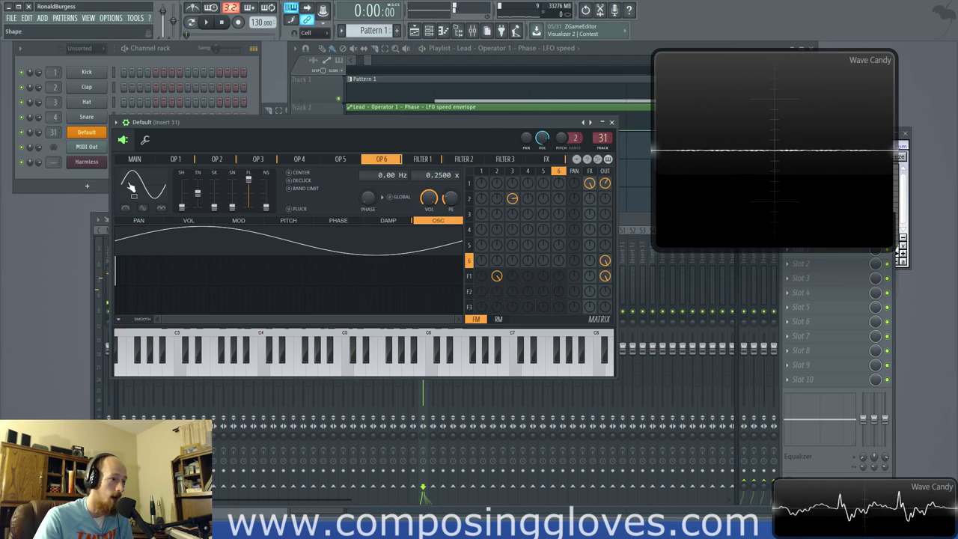
Step: Review operators 1 and 2 and filter 1, and send filter 1 partly to the FX during playback
left_click(408, 161)
left_click(213, 160)
left_click(179, 160)
key("space")
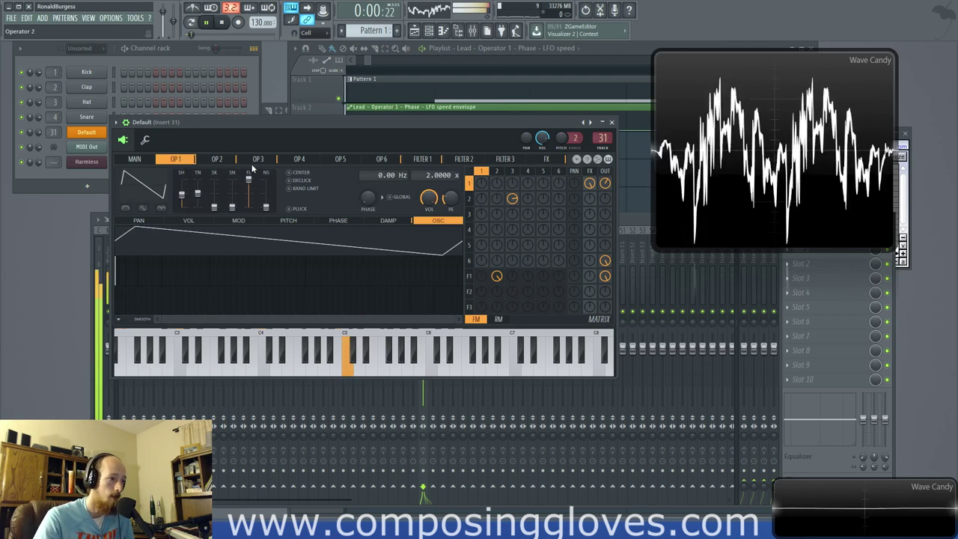
left_click(422, 158)
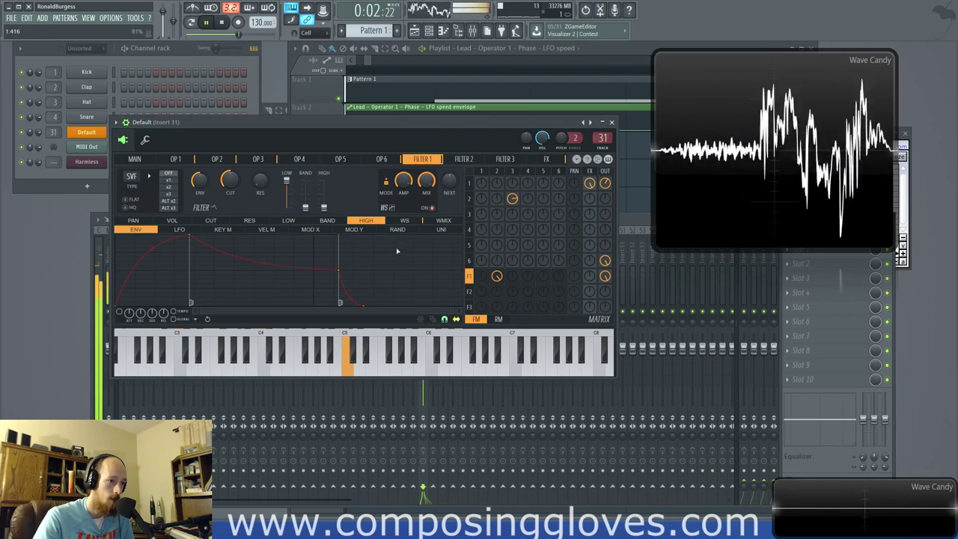
left_click_drag(590, 276, 589, 268)
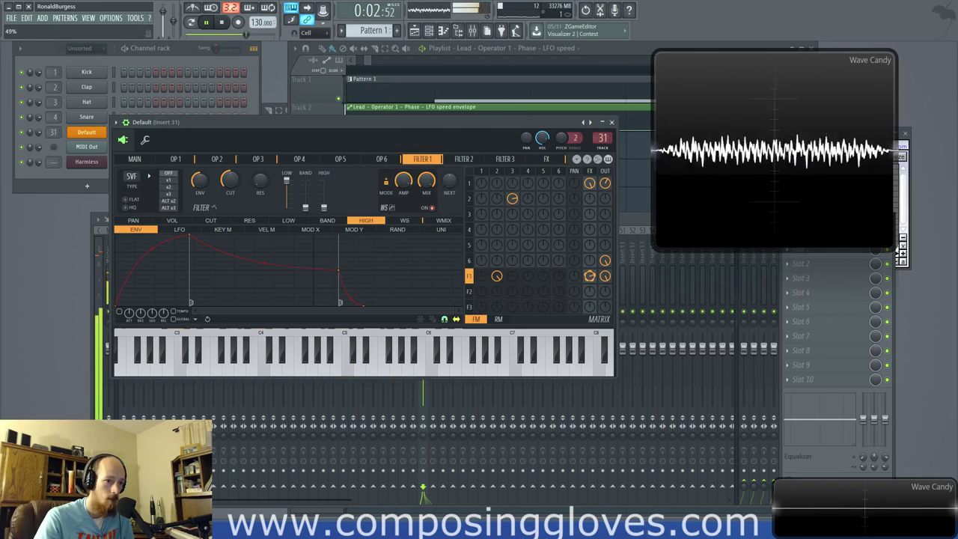
key("space")
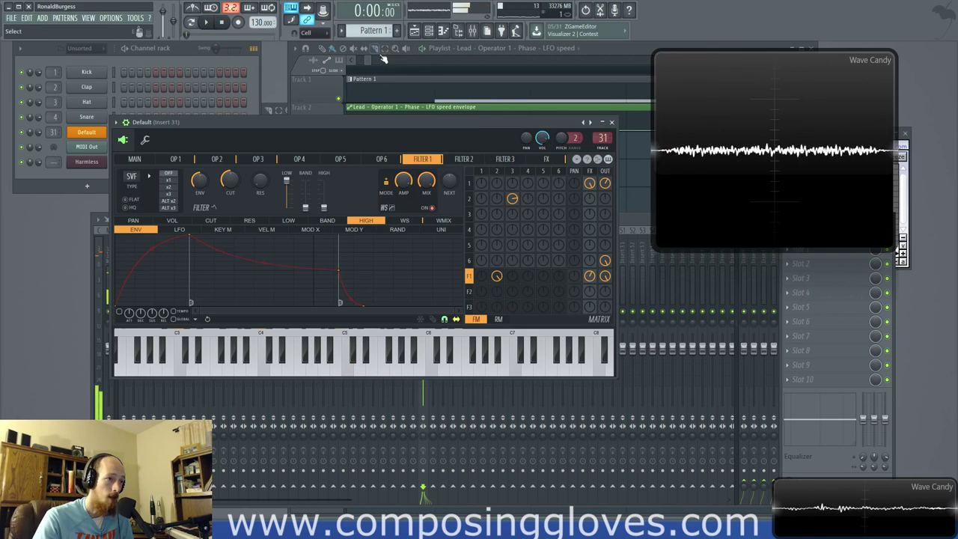
Step: Transpose all of Pattern 1's notes down one octave in the piano roll, from C5 to C4, and play them
double_click(401, 96)
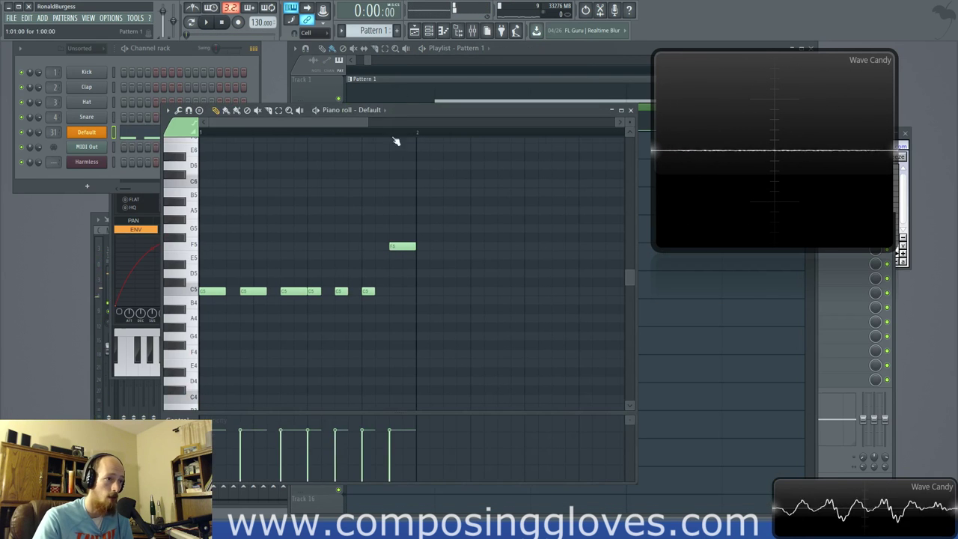
scroll(274, 327, "down", 5)
key("ctrl+a")
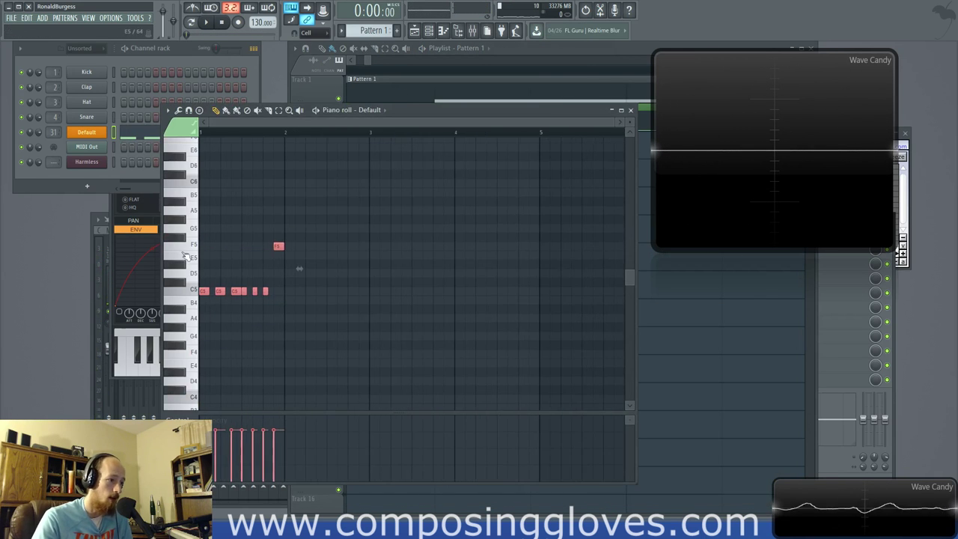
left_click_drag(203, 291, 203, 344)
key("space")
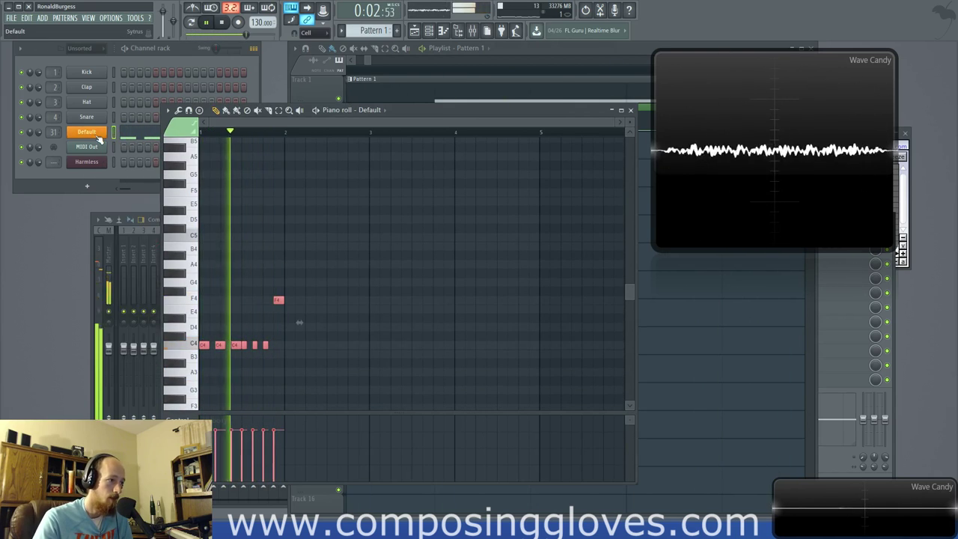
Step: Set operator 2's frequency ratio to 0.5000 in the synth during playback
left_click(87, 131)
left_click(216, 159)
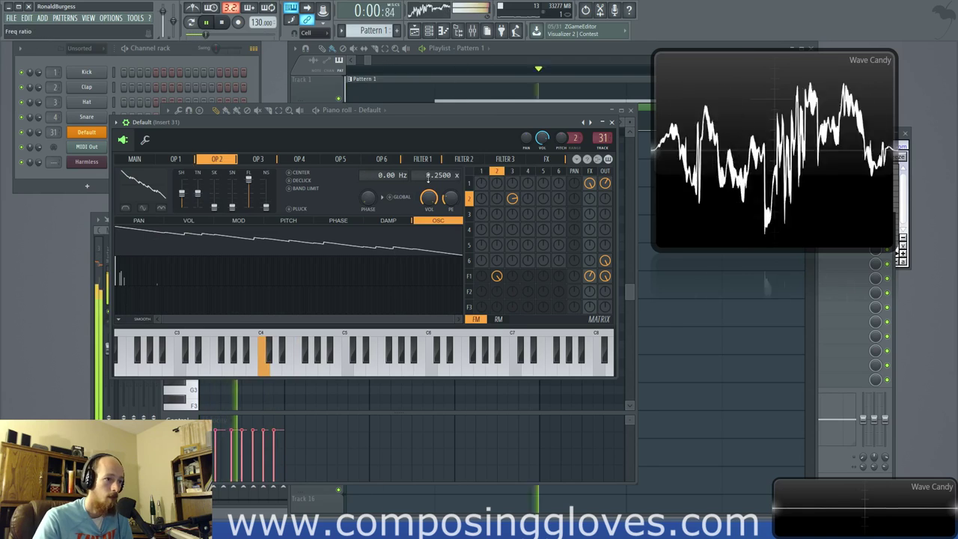
left_click_drag(441, 175, 441, 157)
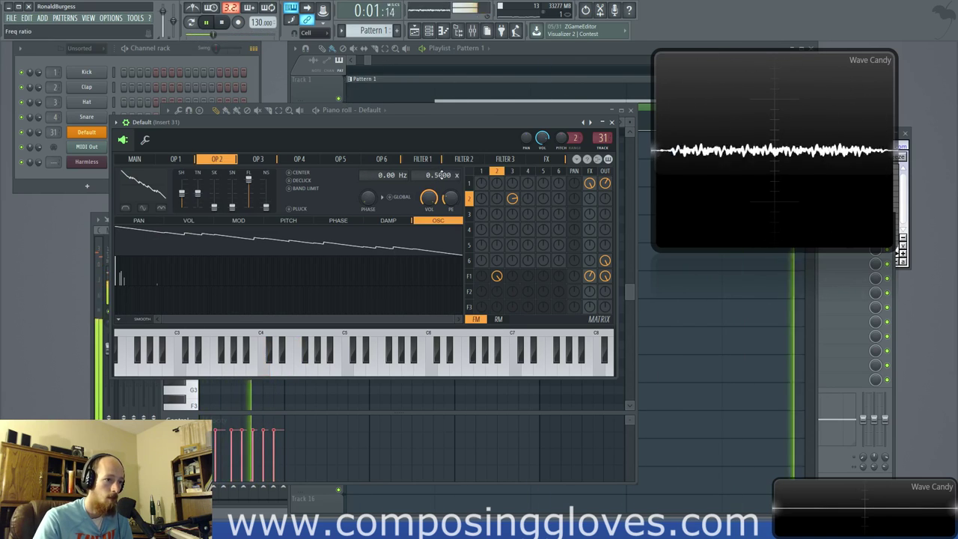
Step: Transpose all of Pattern 1's notes up four semitones, from C4 to E4, and return to the synth after listening
left_click(84, 175)
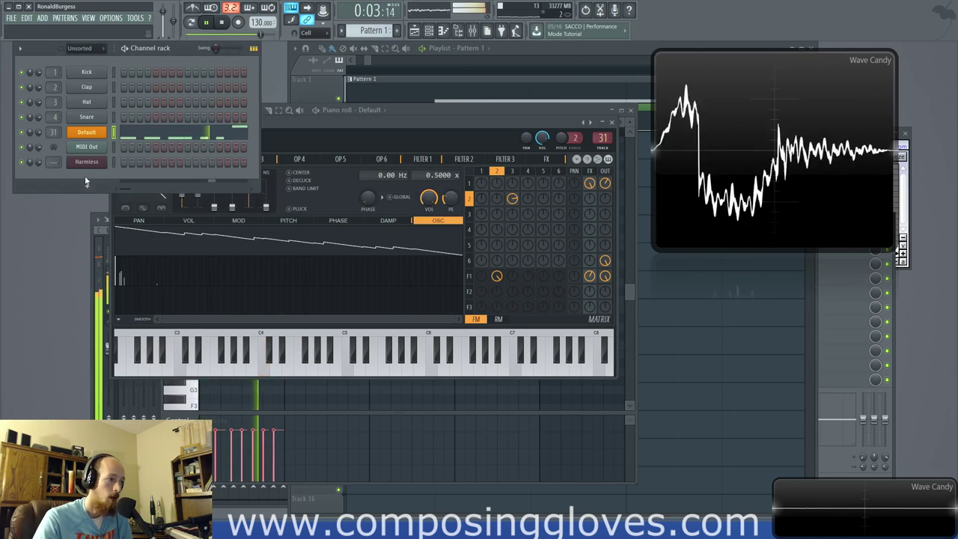
key("space")
left_click(147, 142)
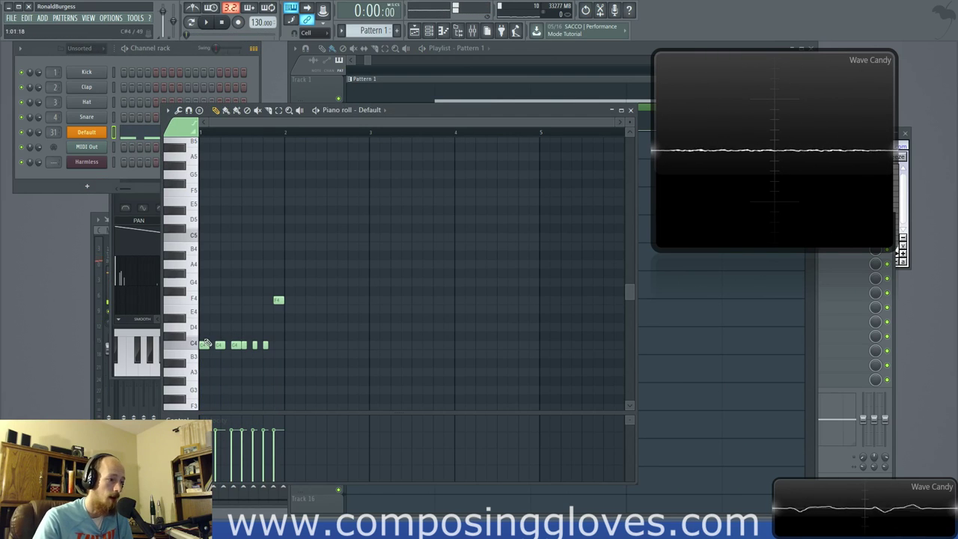
key("space")
key("ctrl+a")
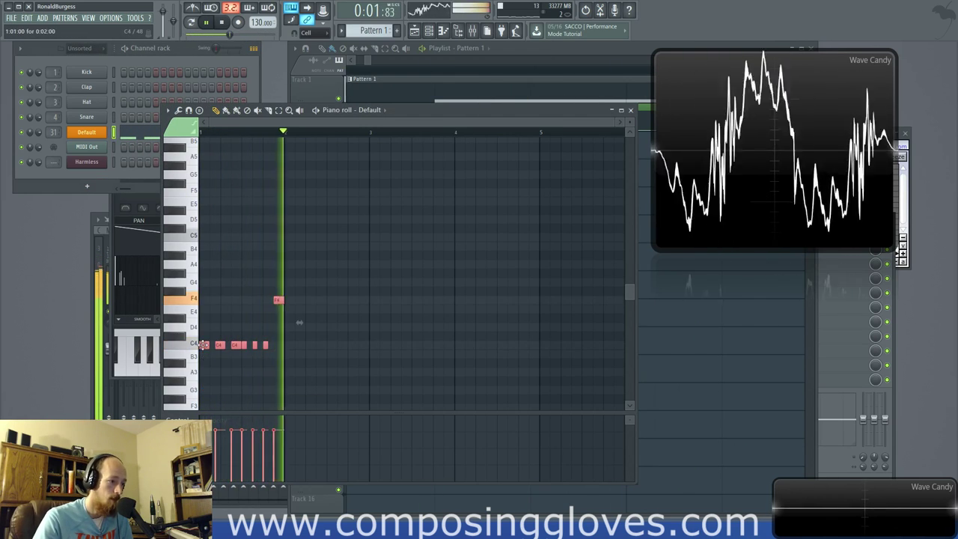
left_click_drag(204, 343, 197, 307)
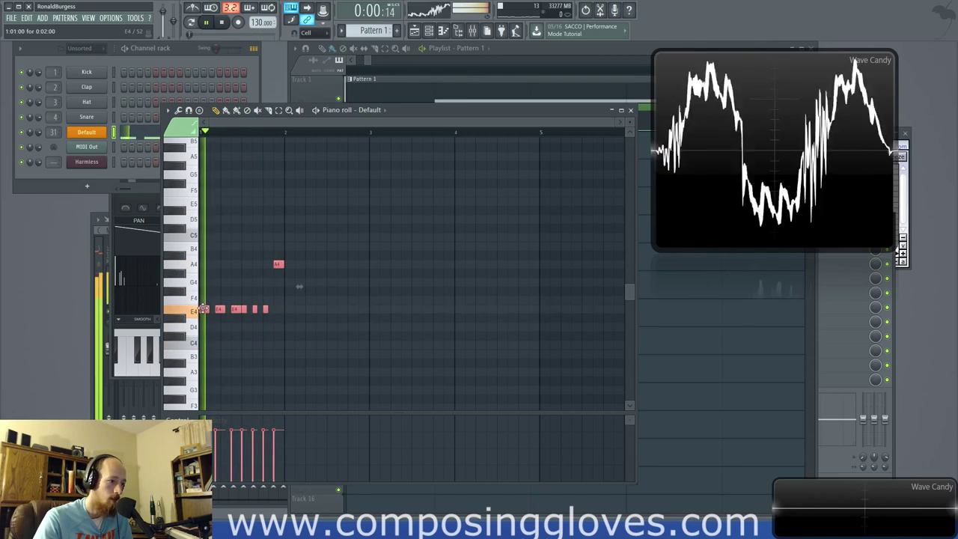
left_click(347, 77)
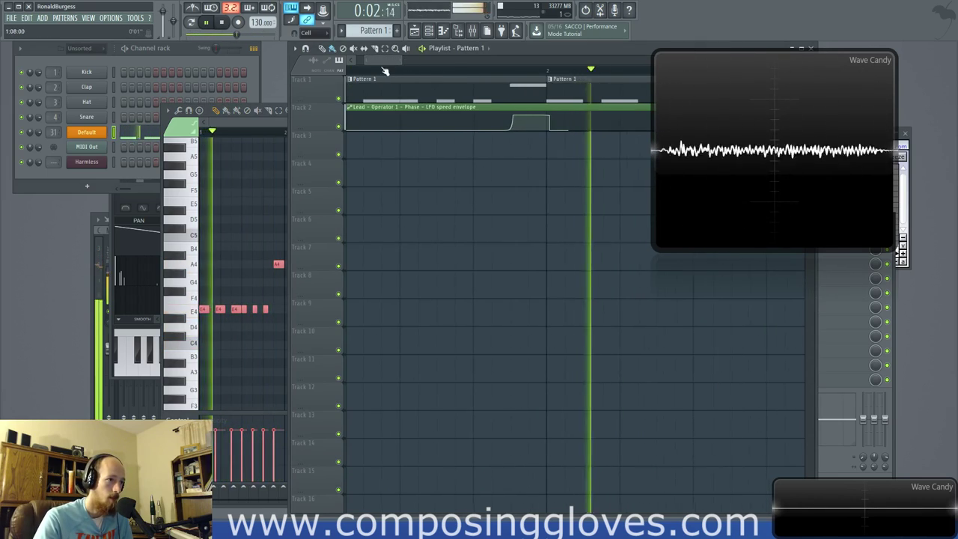
left_click(84, 132)
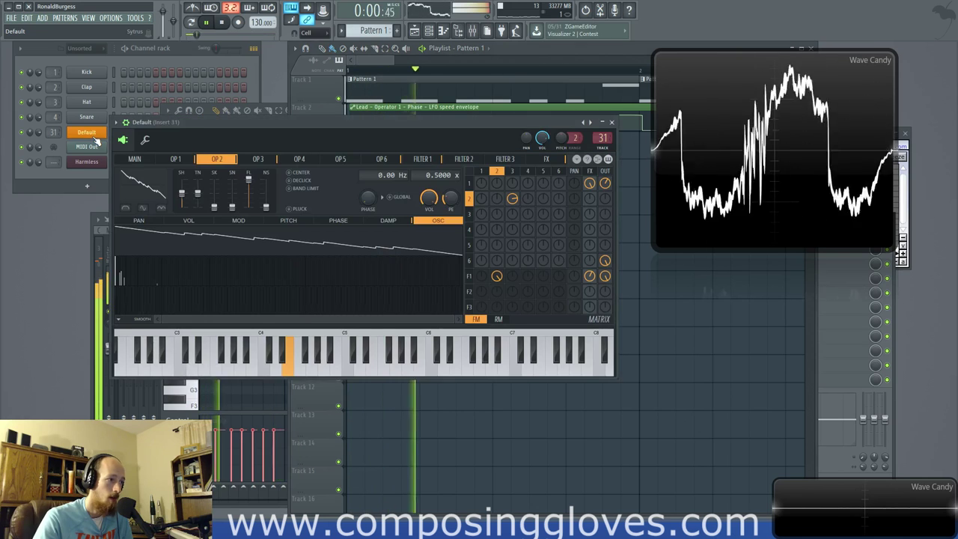
key("space")
Step: Replace filter 1's FX and output sends with filter 2's output send, and enable filter 2's waveshaper for playback
left_click(459, 160)
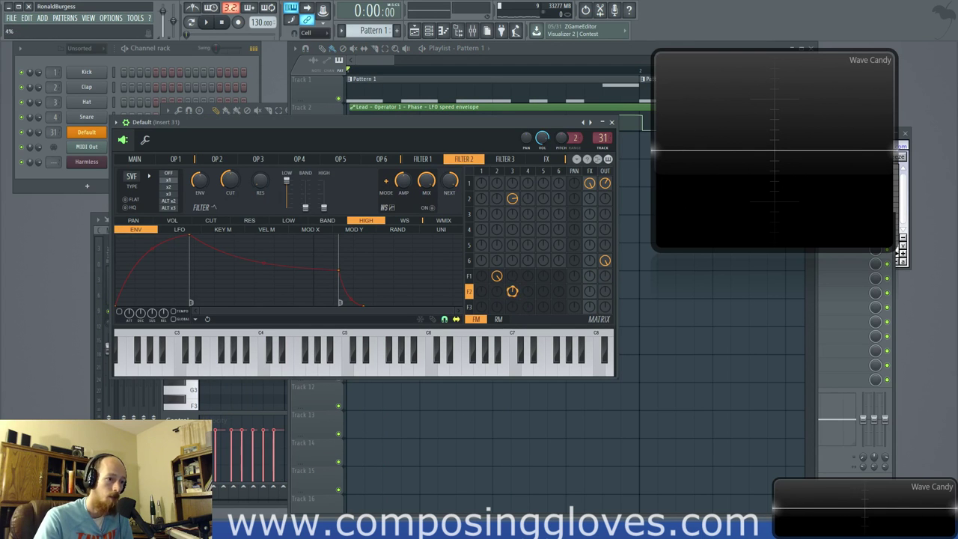
left_click_drag(512, 291, 513, 298)
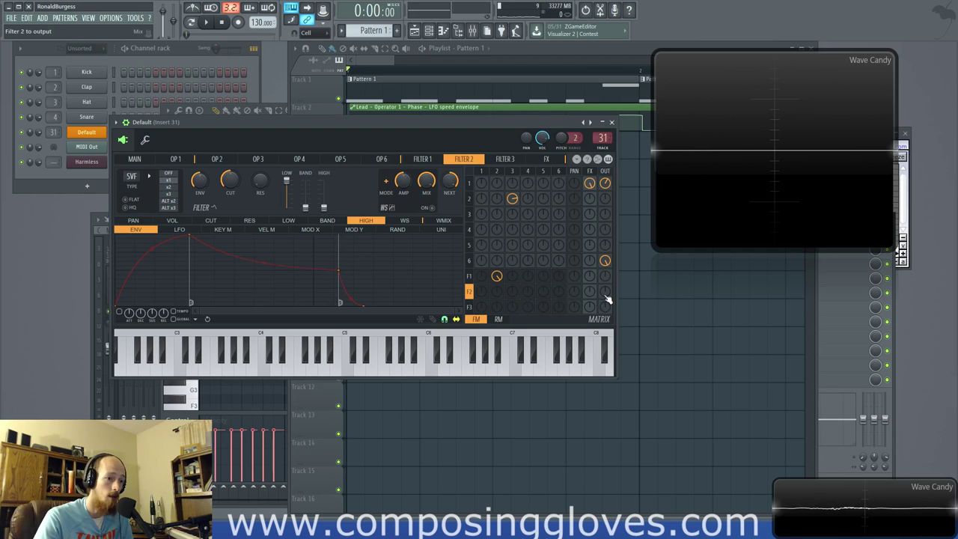
left_click(434, 208)
key("space")
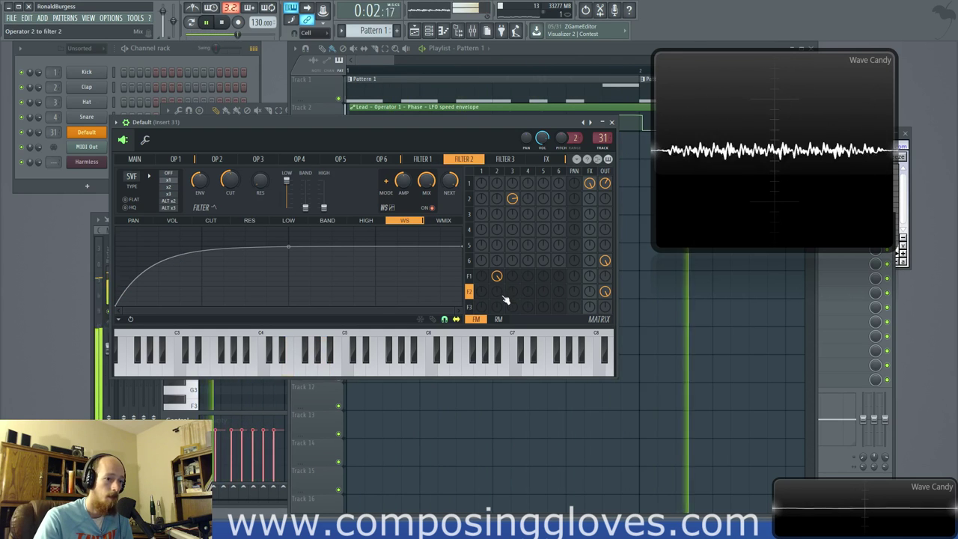
Step: Check filter 1's send to the next filter, and set filter 2's send to the next filter to 0%
key("space")
left_click(427, 161)
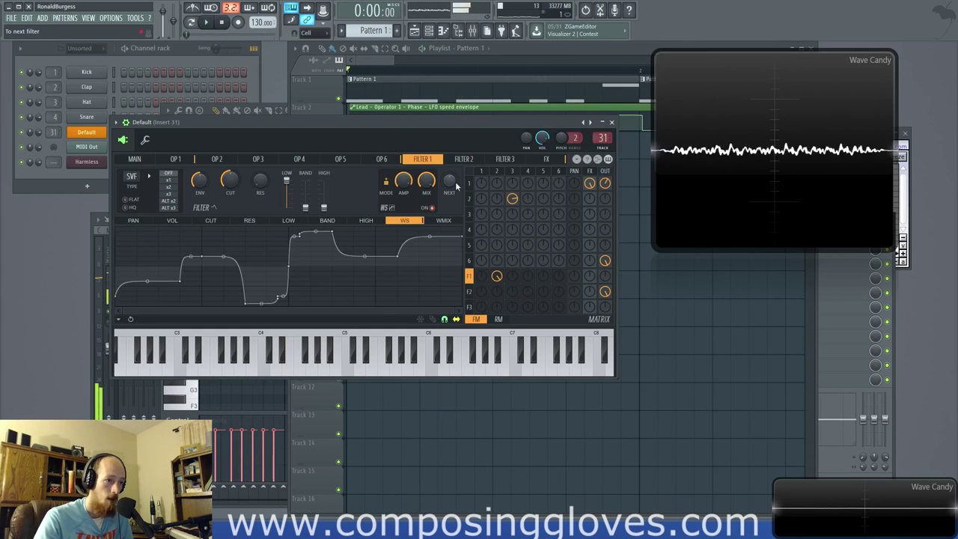
left_click(447, 187)
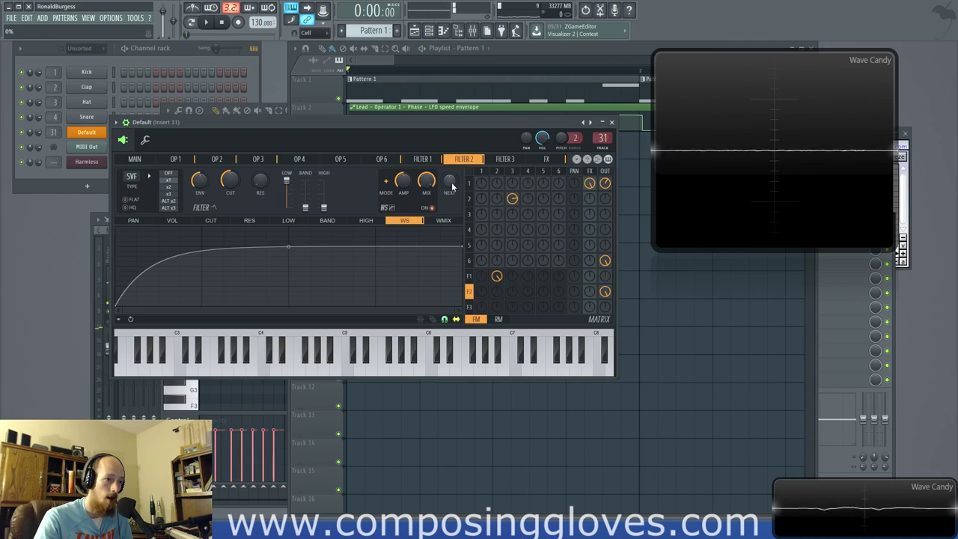
Step: Reshape the start of filter 2's waveshaper curve during playback with a raised first point, a dip and a high peak
key("space")
left_click_drag(116, 304, 115, 236)
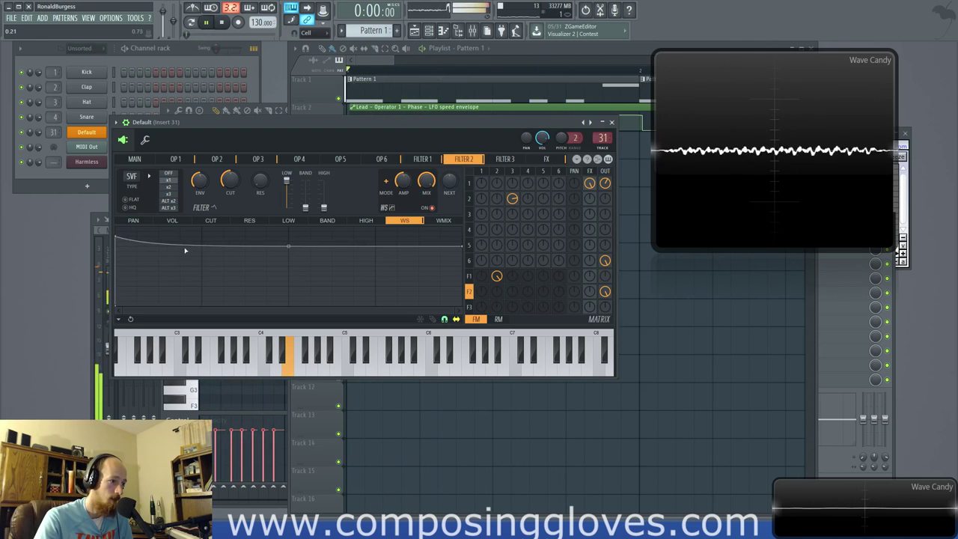
right_click(160, 257)
left_click_drag(160, 257, 137, 271)
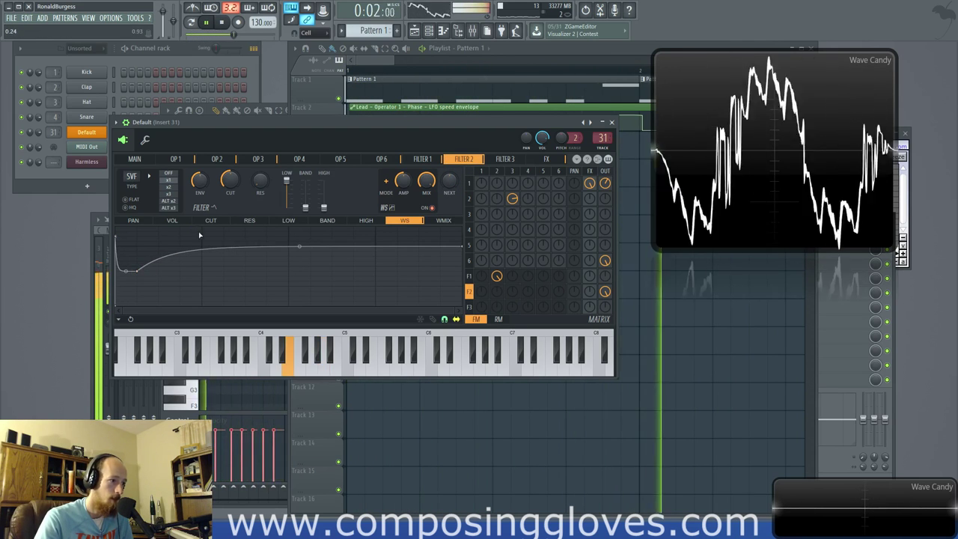
right_click(159, 227)
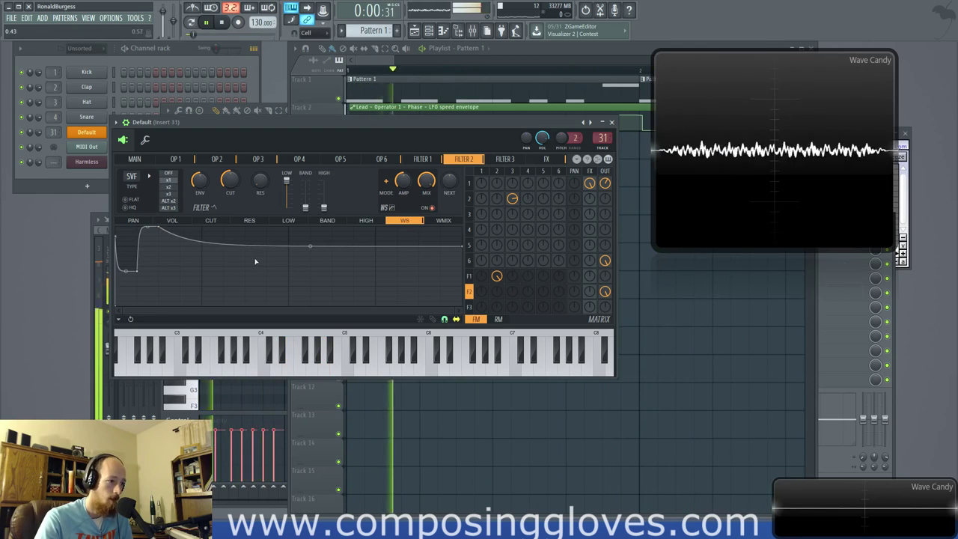
Step: Add a deeper dip and another high peak further along filter 2's waveshaper curve, then end playback
left_click(135, 158)
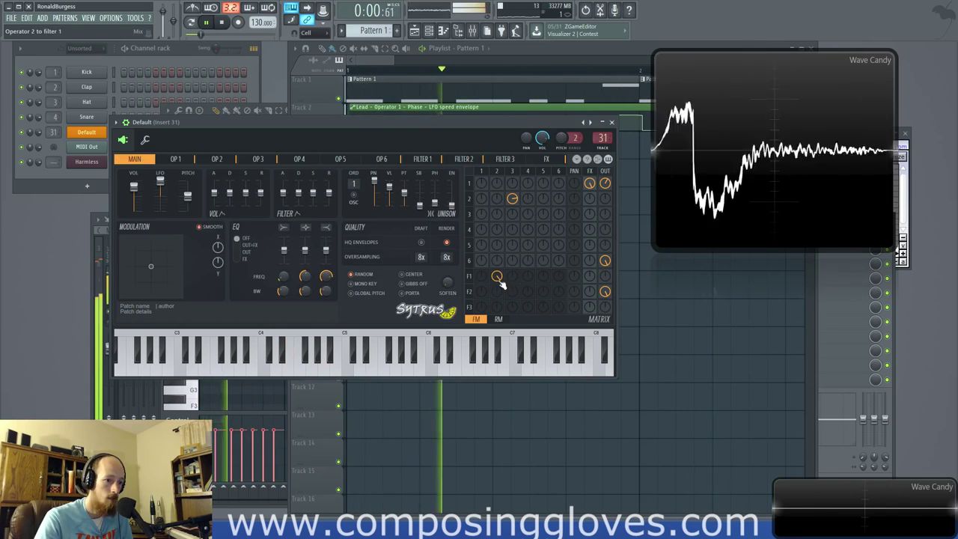
left_click(471, 160)
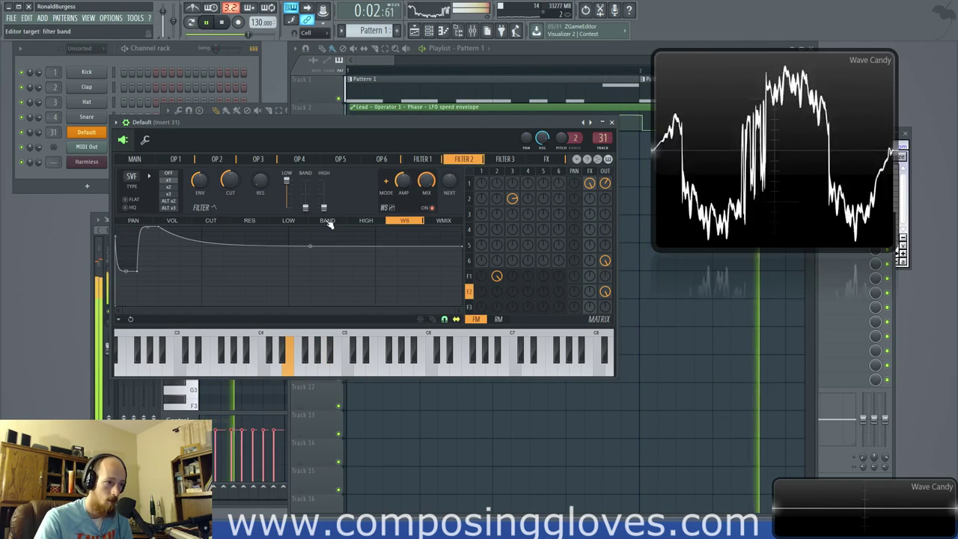
left_click_drag(174, 238, 196, 294)
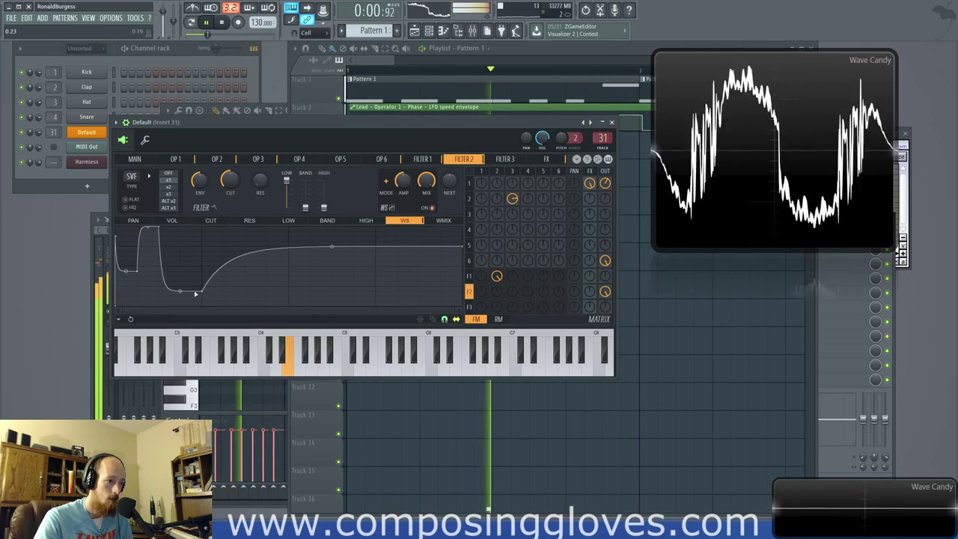
right_click(353, 229)
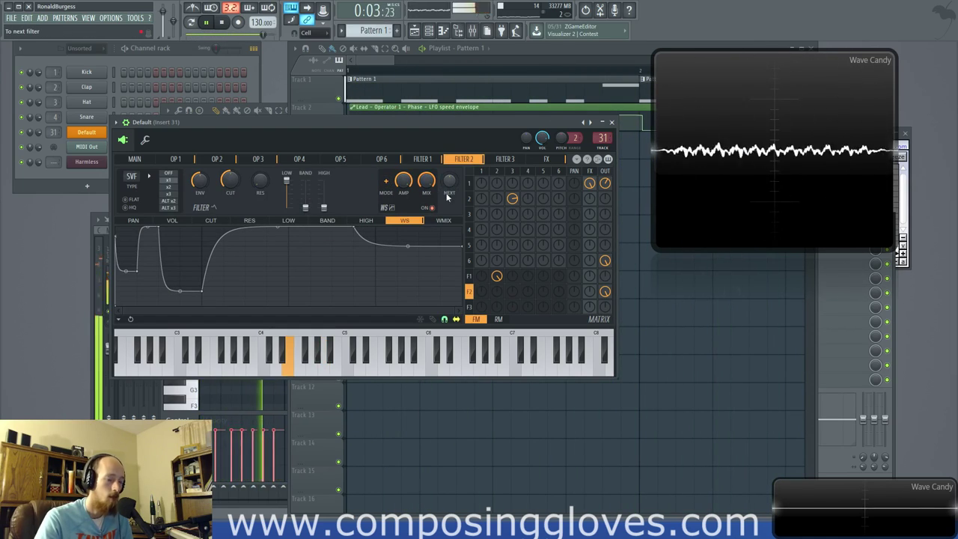
key("space")
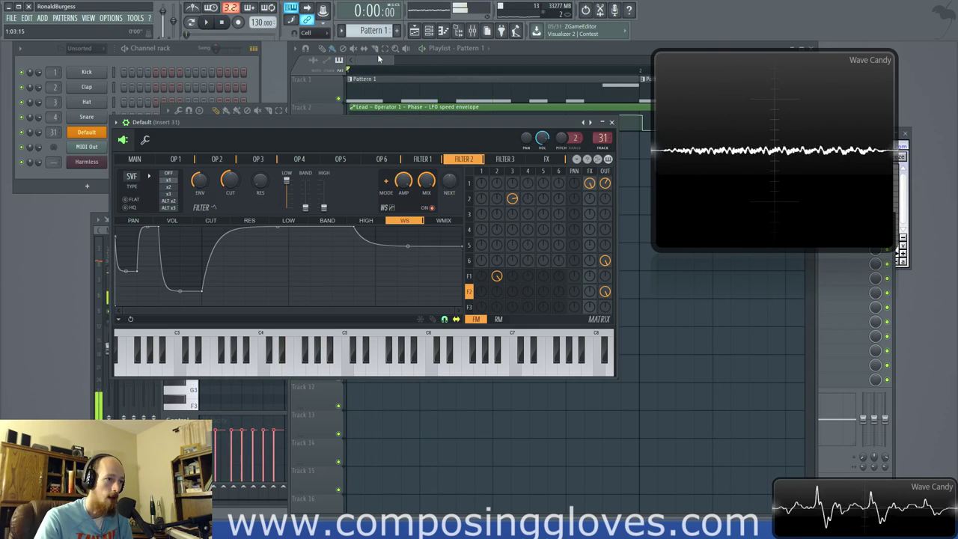
Step: Audition the playlist briefly and delete the operator 1 phase LFO speed automation clip from Track 2
left_click(378, 58)
scroll(423, 126, "down", 3)
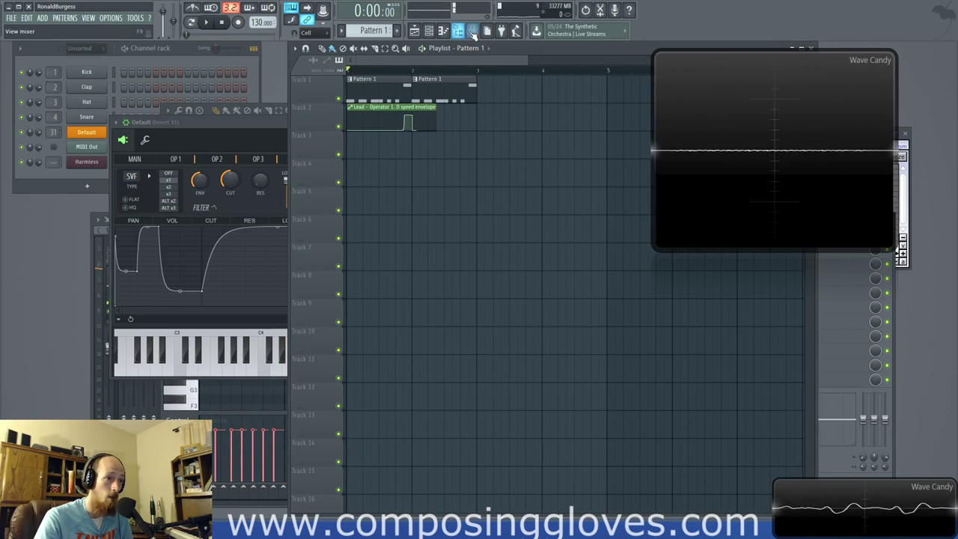
left_click(472, 33)
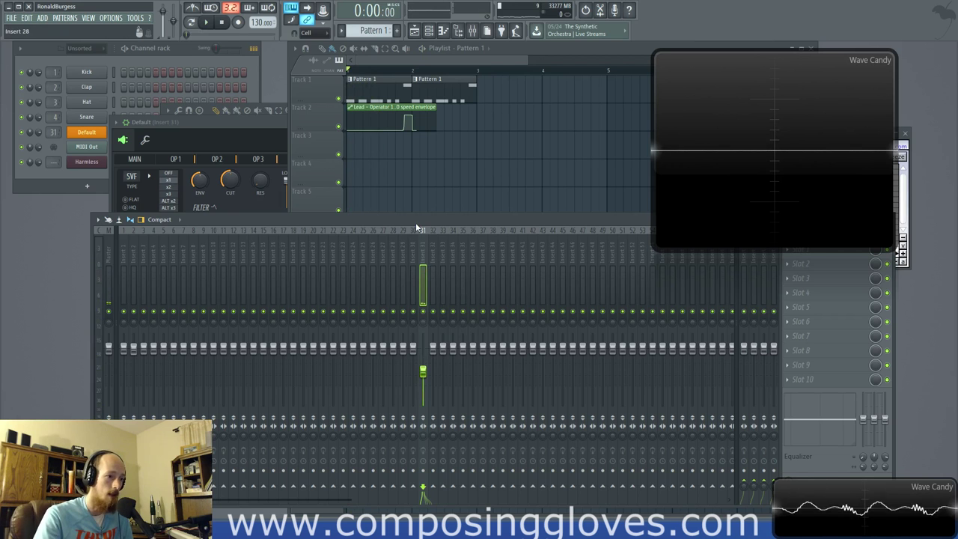
left_click(316, 68)
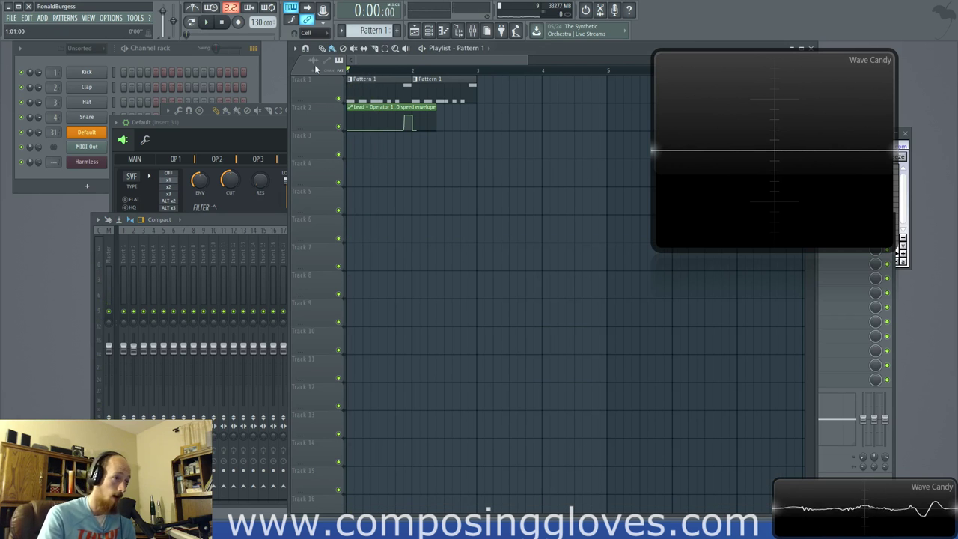
key("space")
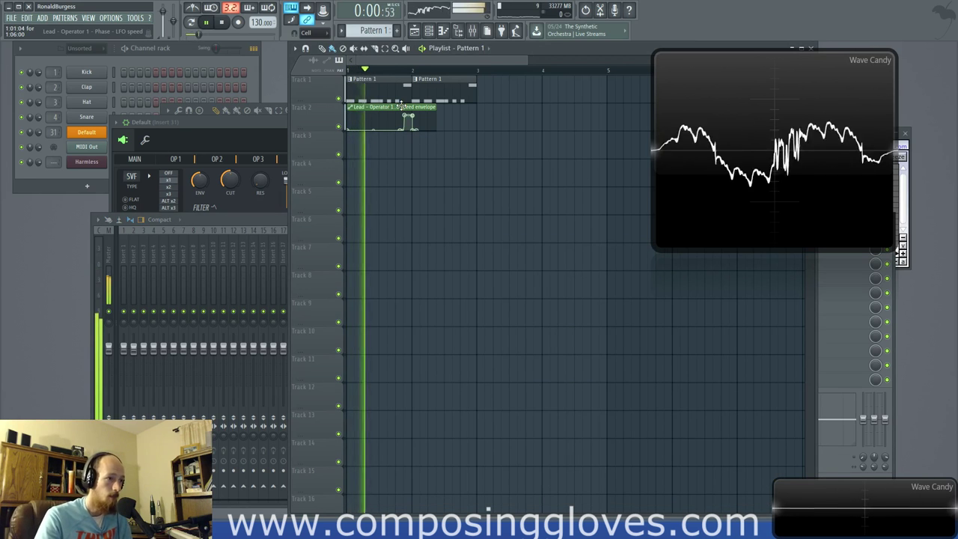
key("space")
right_click(401, 106)
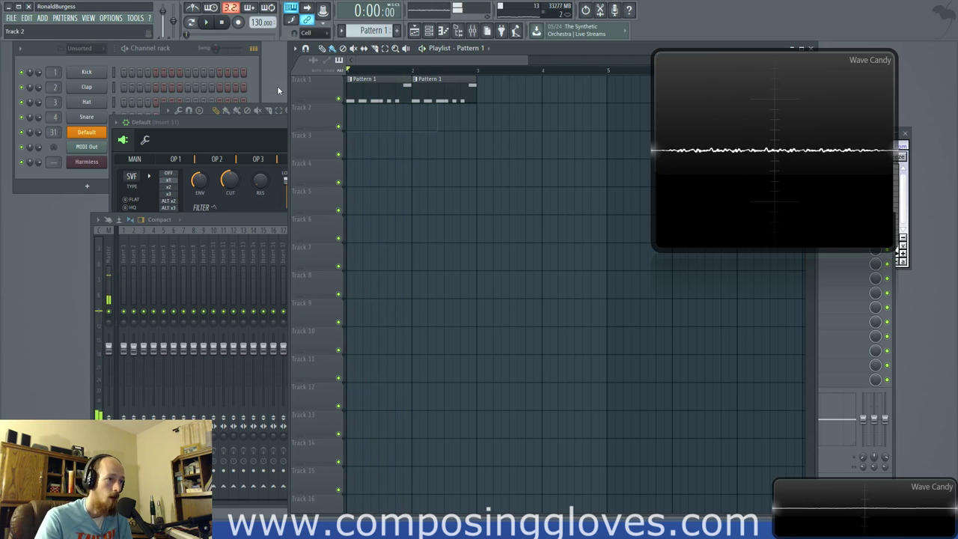
Step: Return to the synth and compare the settings of filters 1 and 2
left_click(212, 210)
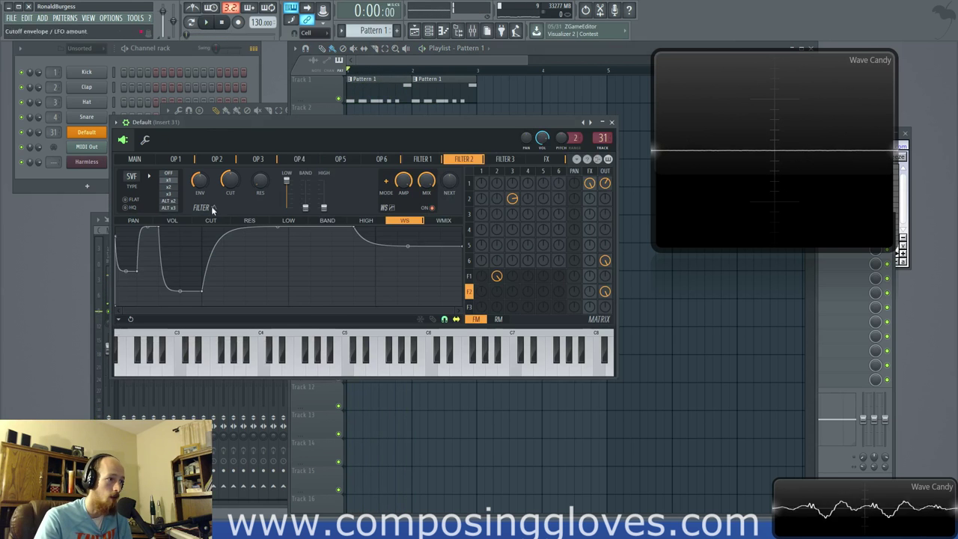
left_click(421, 159)
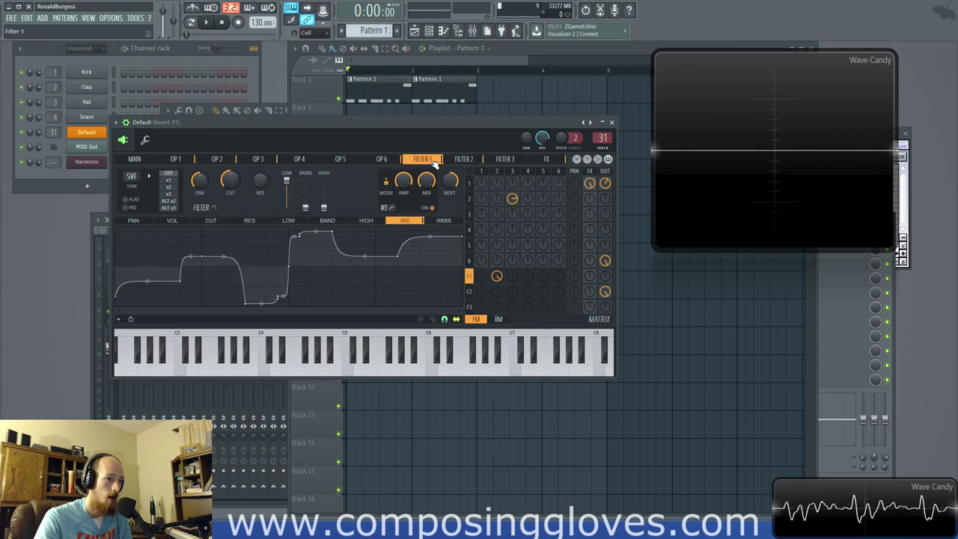
left_click(463, 159)
left_click(470, 276)
left_click(470, 291)
left_click(470, 278)
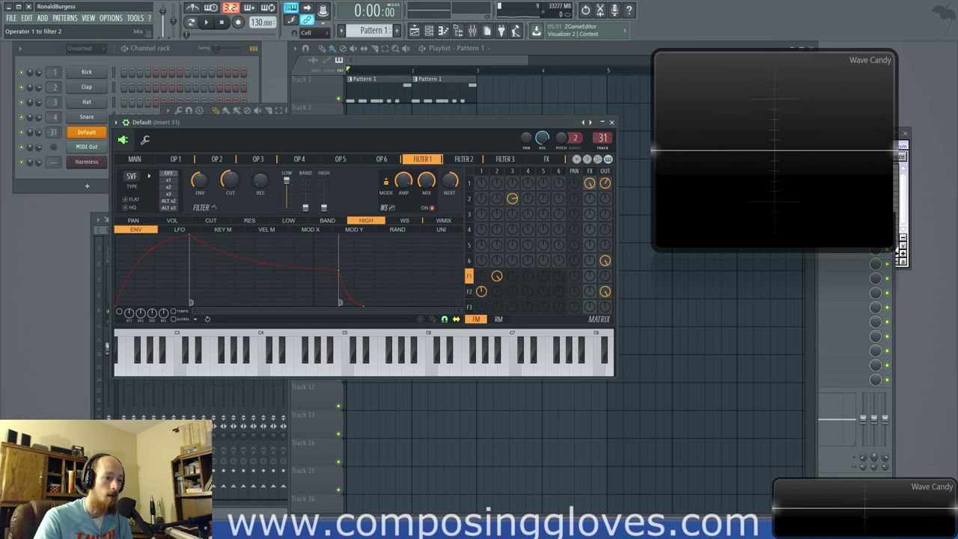
left_click(469, 291)
Step: Try operator 6's output level during playback and set the operator 3 to 2 frequency modulation to 58%
key("space")
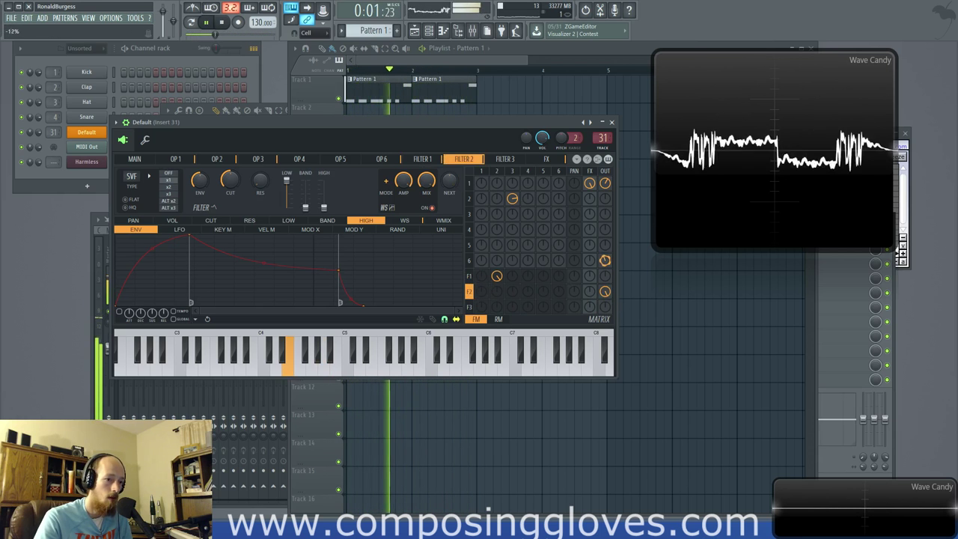
left_click_drag(604, 260, 604, 224)
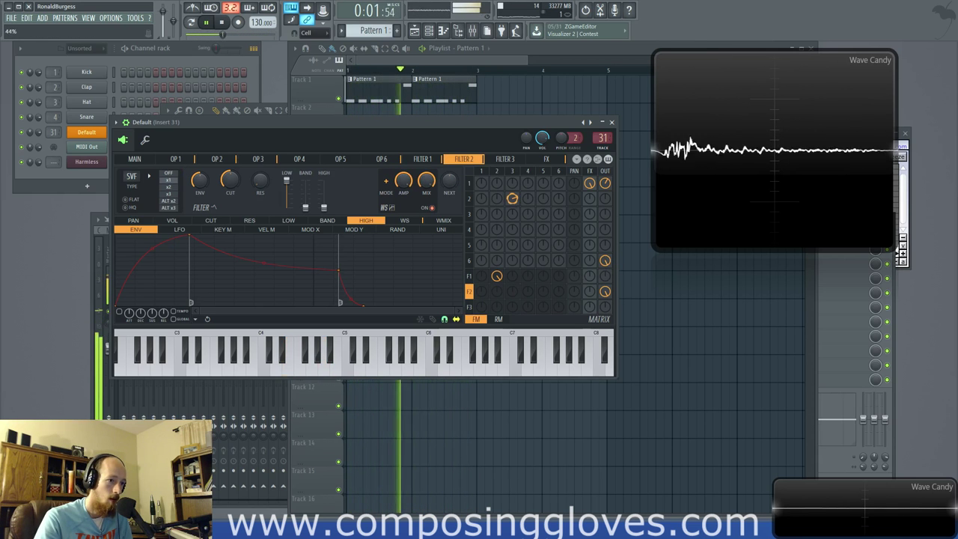
left_click_drag(511, 198, 511, 177)
scroll(514, 205, "up", 2)
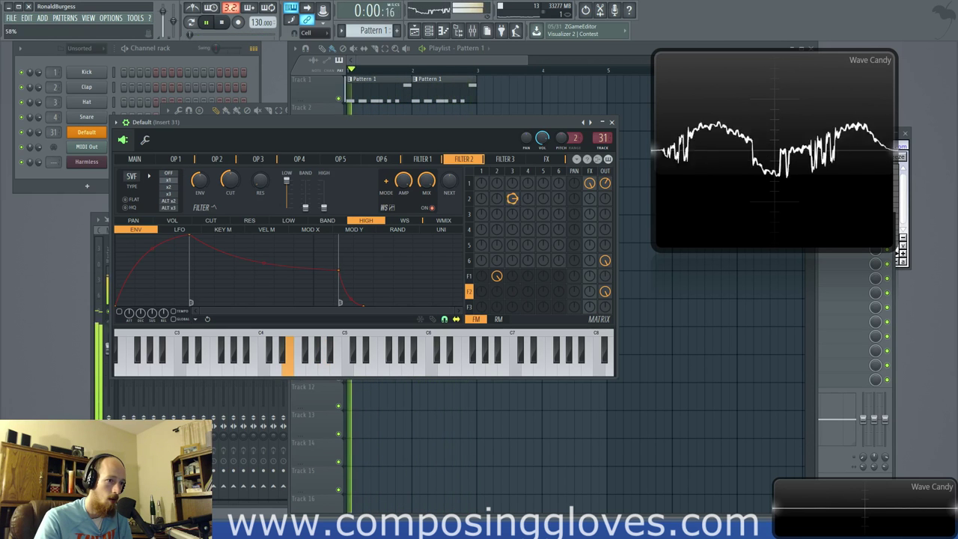
key("space")
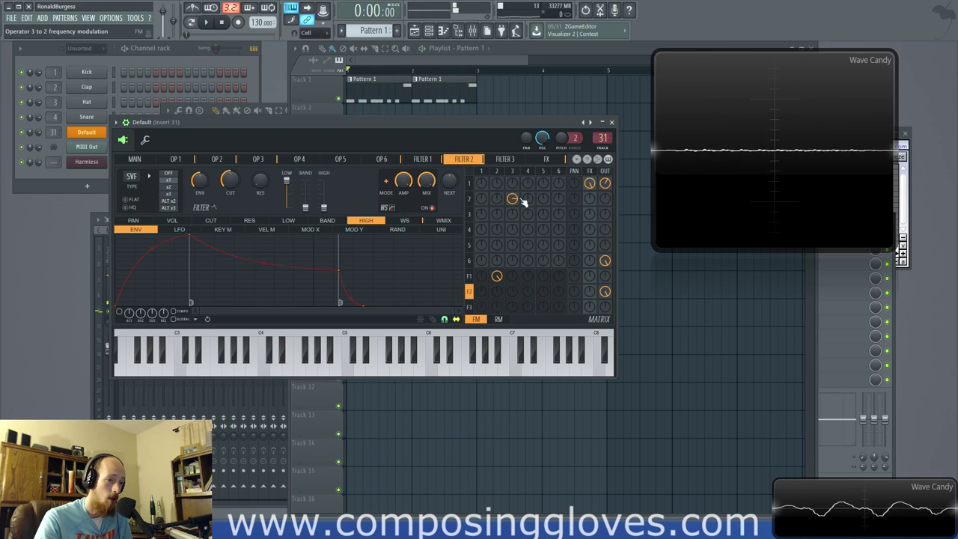
Step: Map filter 1's waveshaper mix to modulation X and filter 2's to modulation Y with a ramp rising from zero, comparing both filters
left_click(469, 277)
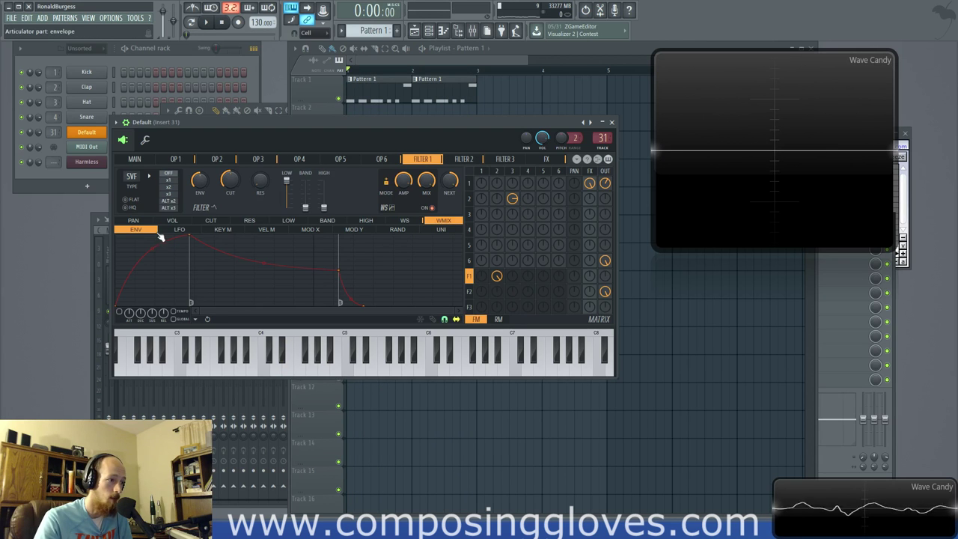
left_click(238, 229)
left_click(308, 230)
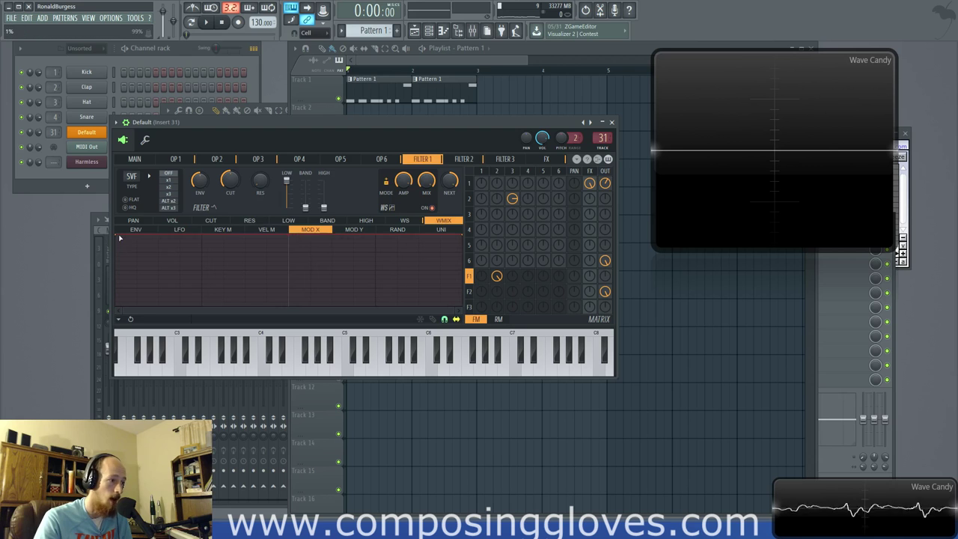
left_click(461, 158)
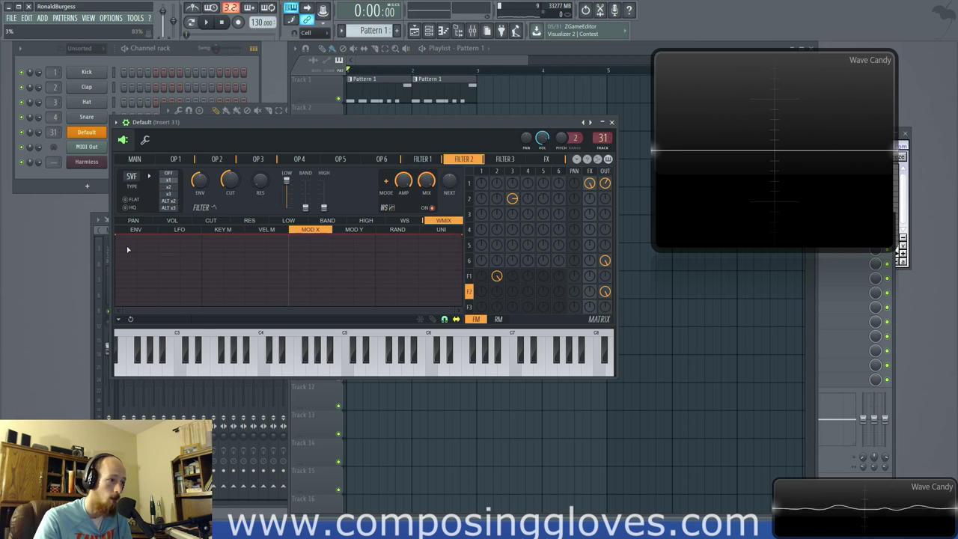
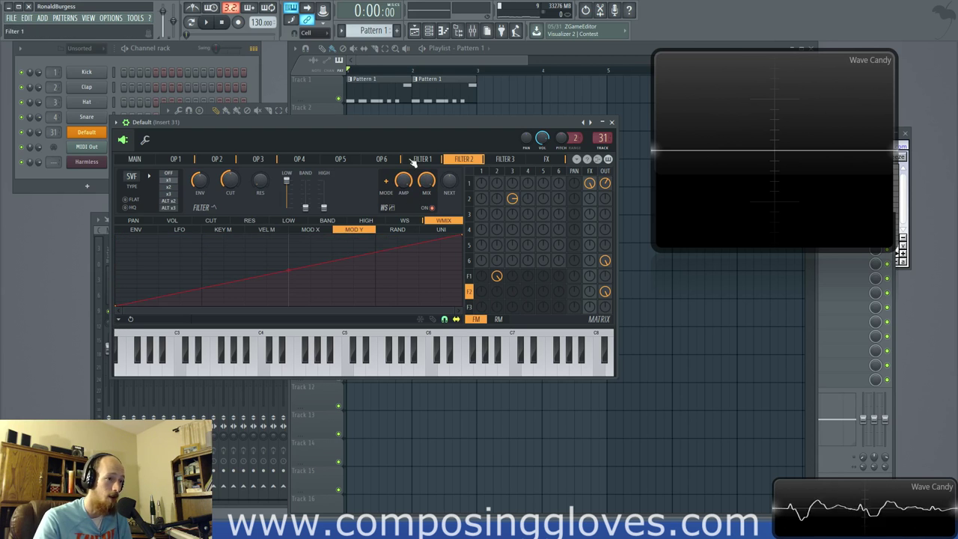
left_click(437, 160)
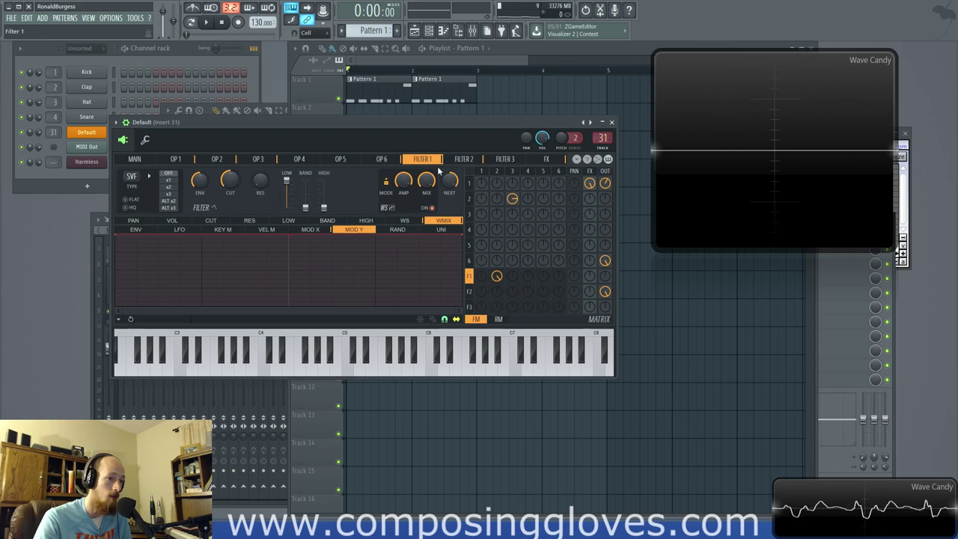
left_click(463, 159)
left_click(439, 159)
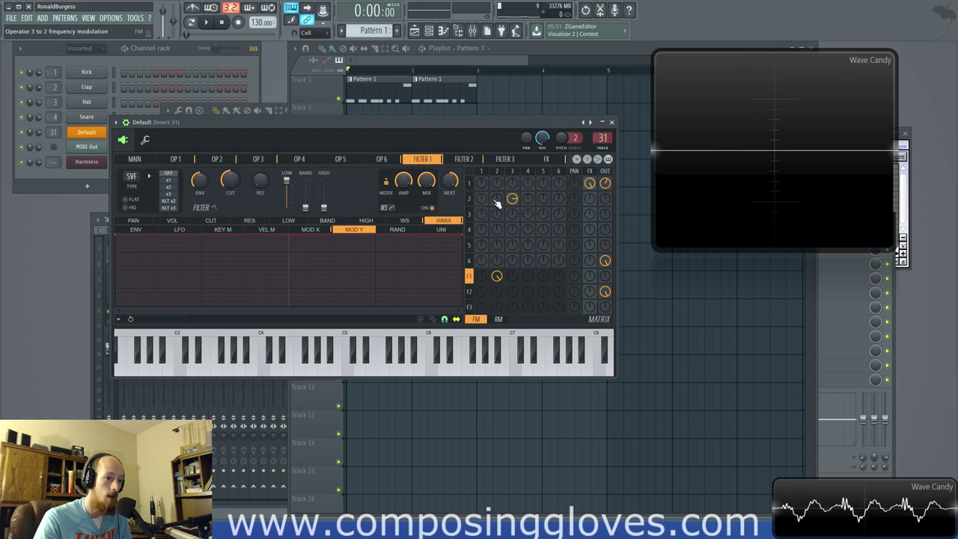
Step: Lower the starting point of operator 3's volume curve for modulation X
left_click(470, 199)
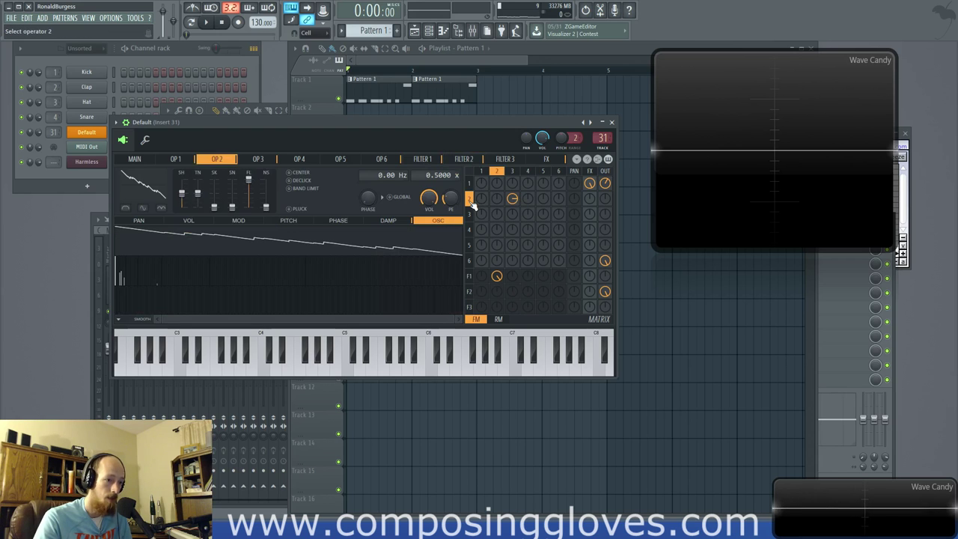
left_click(517, 172)
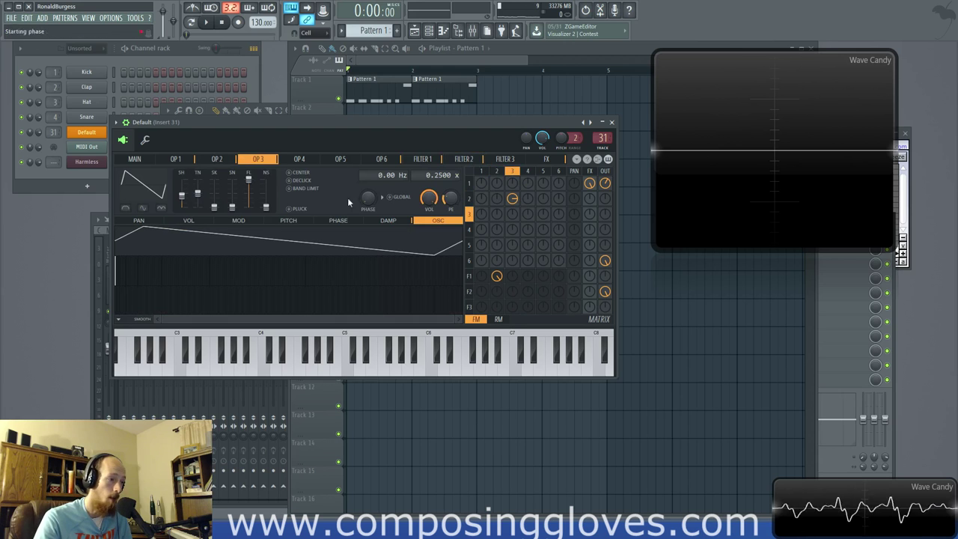
left_click(188, 221)
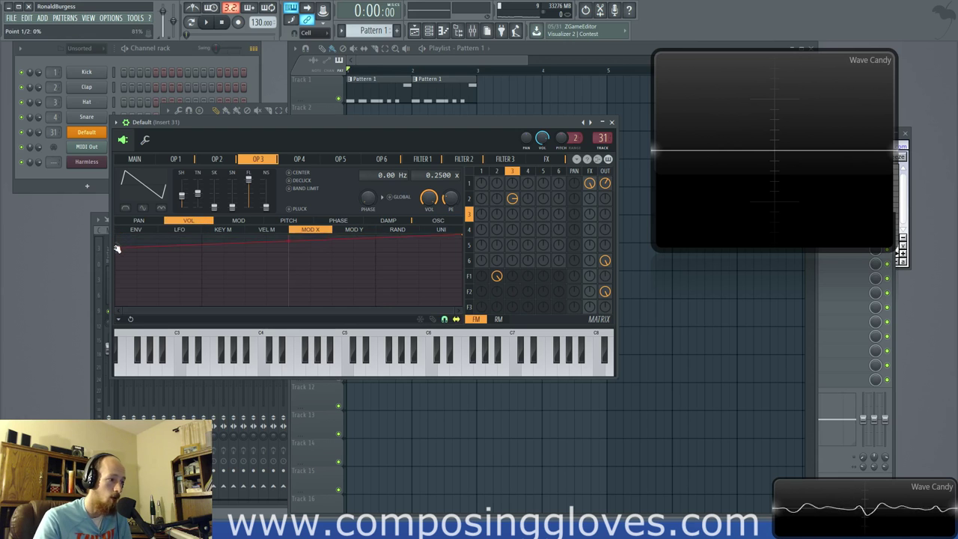
Step: Sweep the synth's main modulation X down to 0% while the pattern plays
left_click(135, 160)
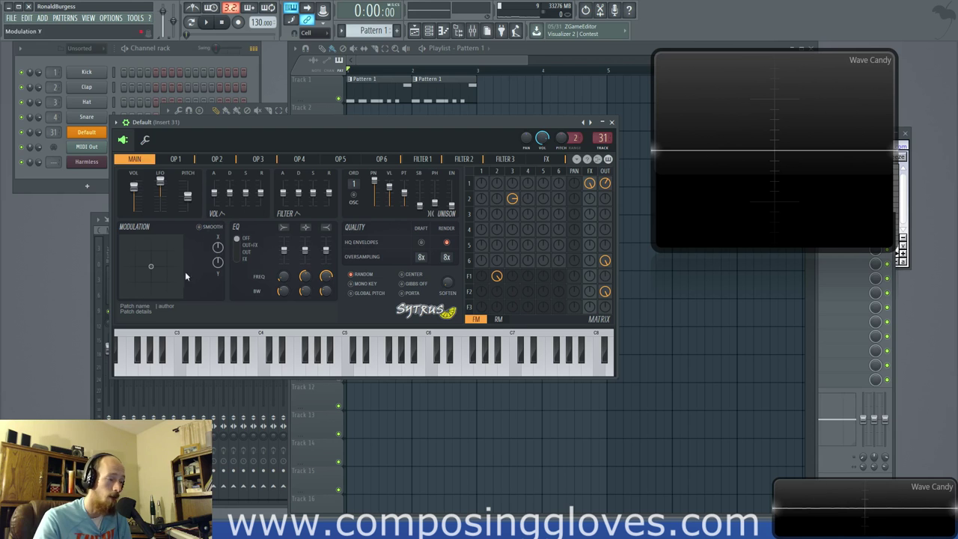
key("space")
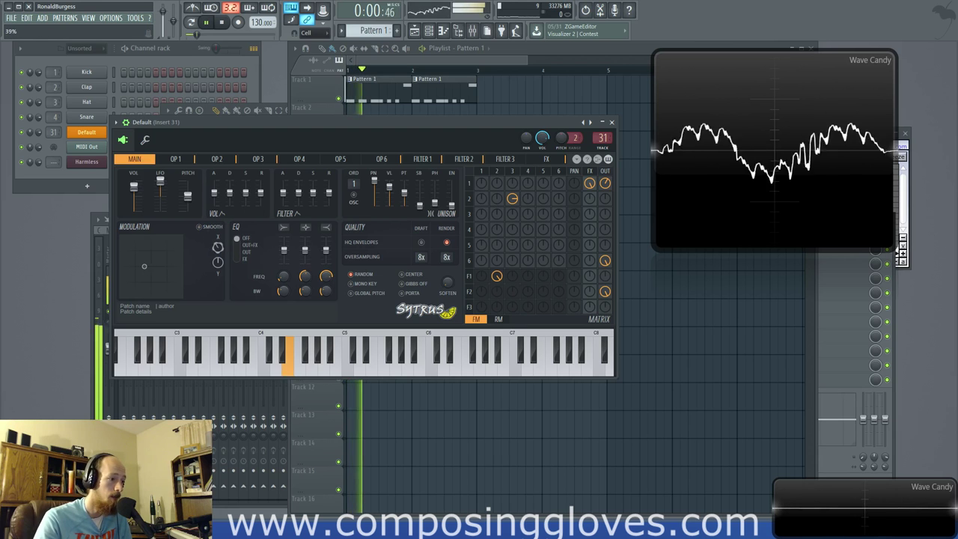
mouse_move(218, 247)
left_mouse_down()
mouse_move(218, 273)
mouse_move(219, 236)
mouse_move(219, 265)
mouse_move(219, 235)
mouse_move(218, 255)
left_mouse_up()
key("space")
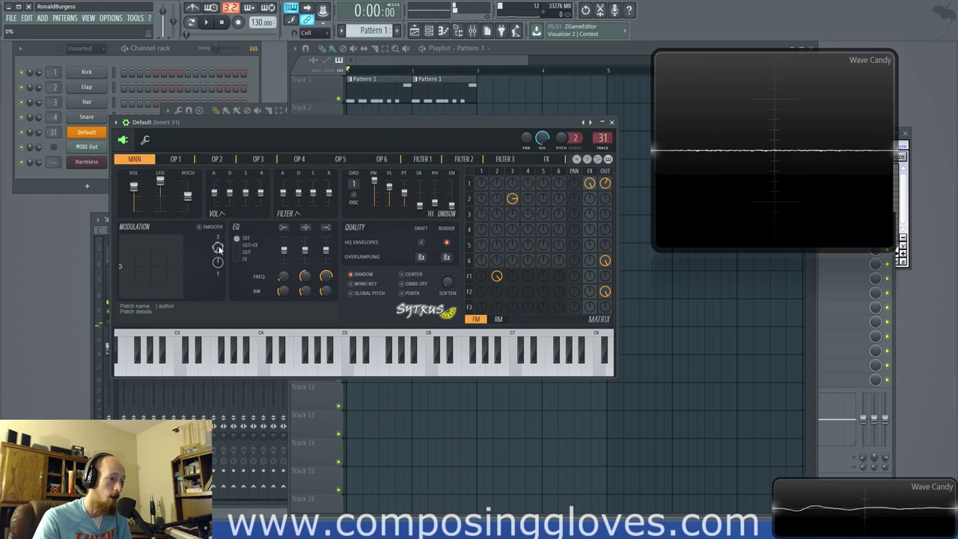
Step: Create an automation clip for the synth's main modulation X and bring the playlist forward to view it
left_click(464, 64)
left_click_drag(256, 122, 255, 186)
right_click(215, 313)
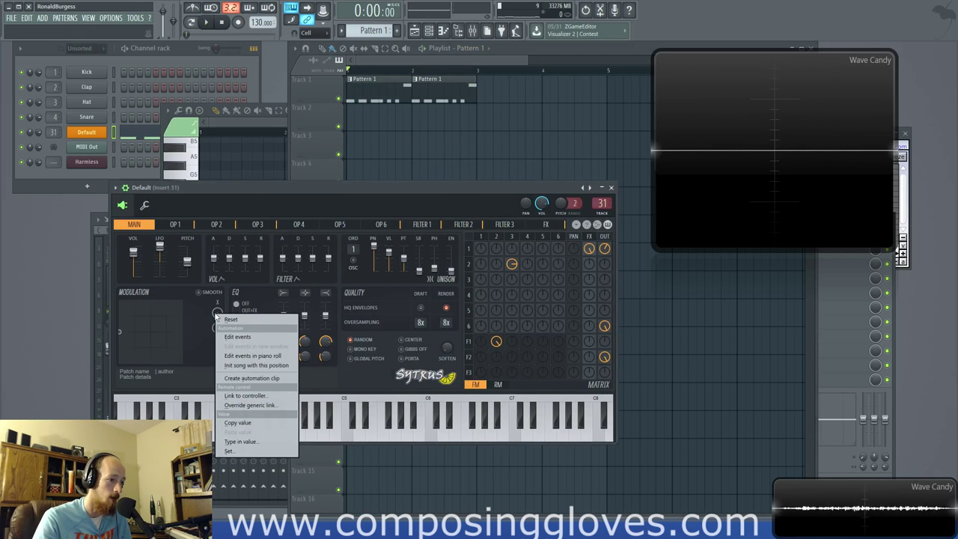
left_click(246, 377)
scroll(380, 131, "up", 3)
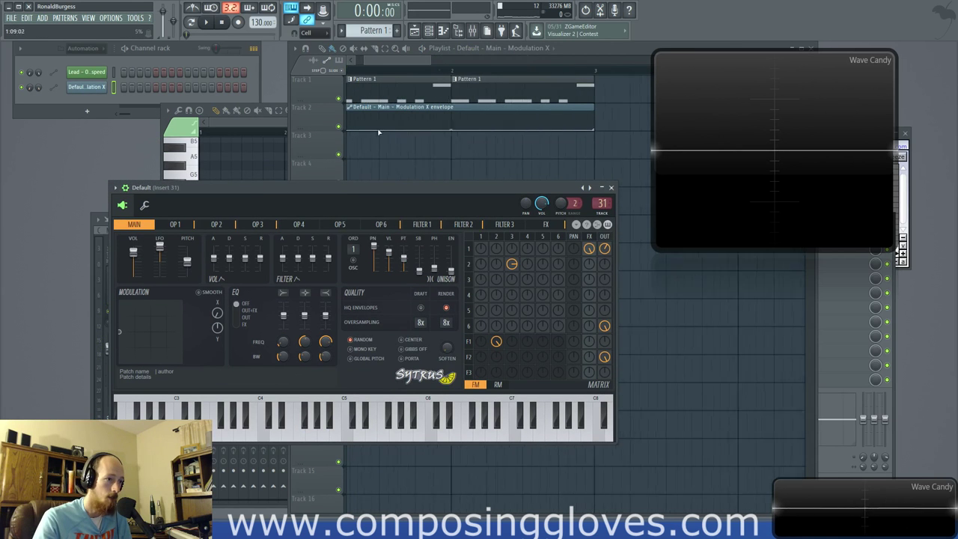
left_click(379, 130)
scroll(503, 131, "down", 2)
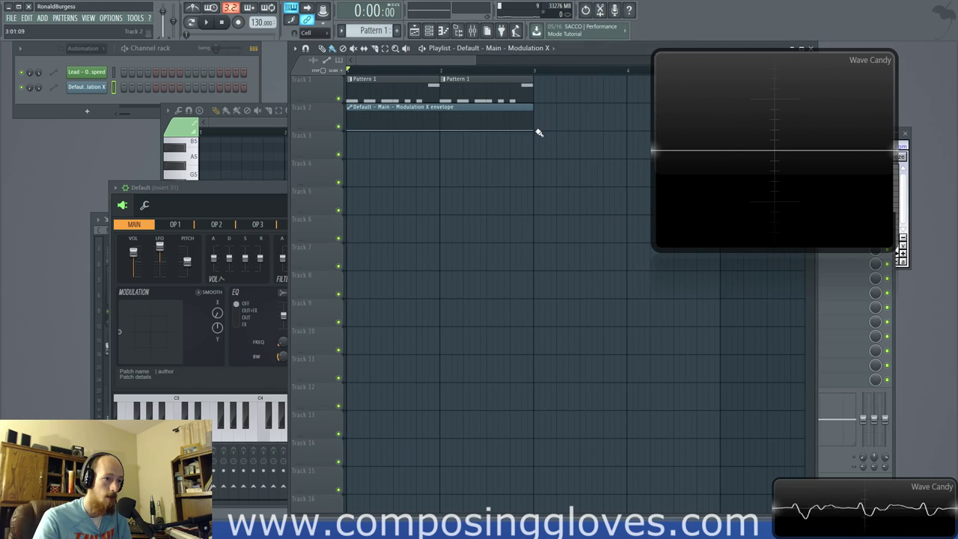
Step: Raise the end of the Modulation X automation, extend it and Pattern 1 to four bars, and play the ramp
key("space")
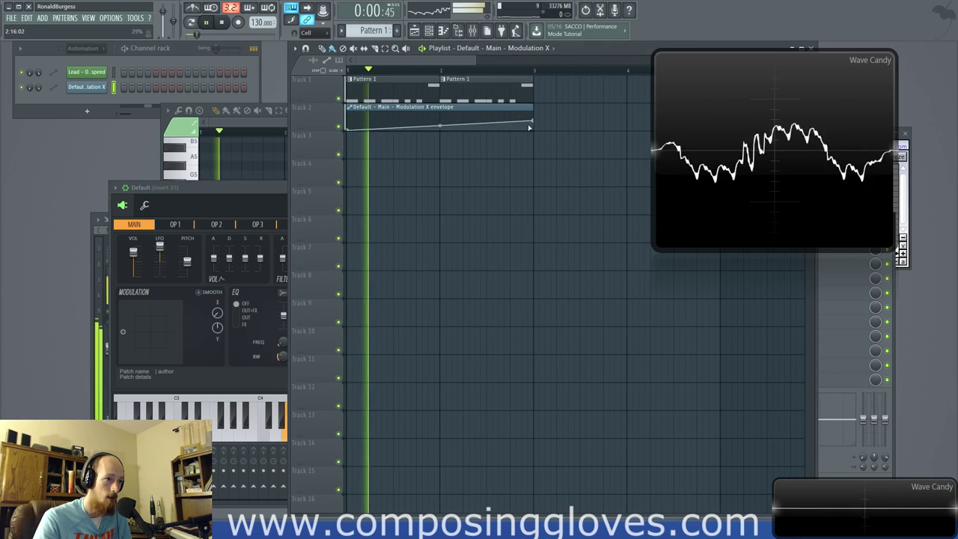
left_click_drag(530, 120, 534, 108)
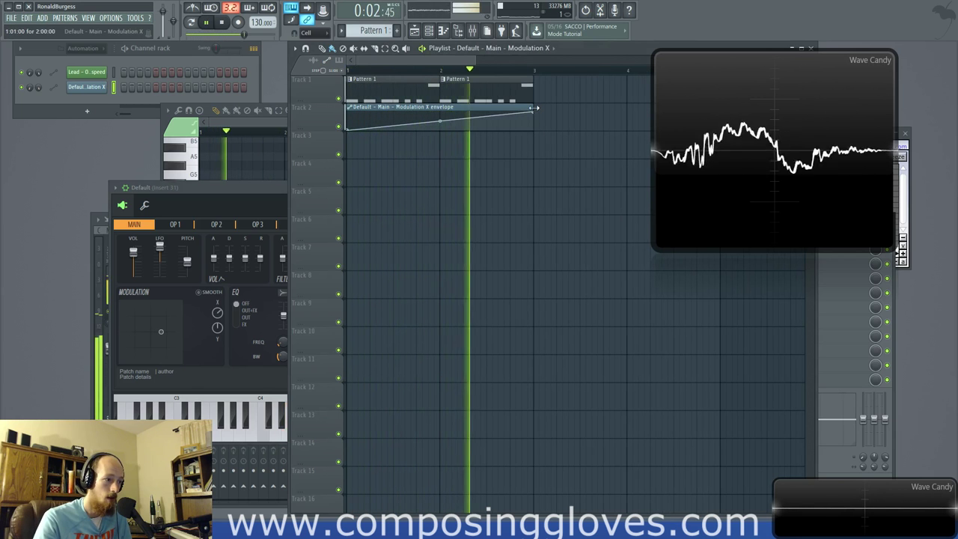
scroll(391, 91, "down", 2)
left_click_drag(391, 93, 530, 111)
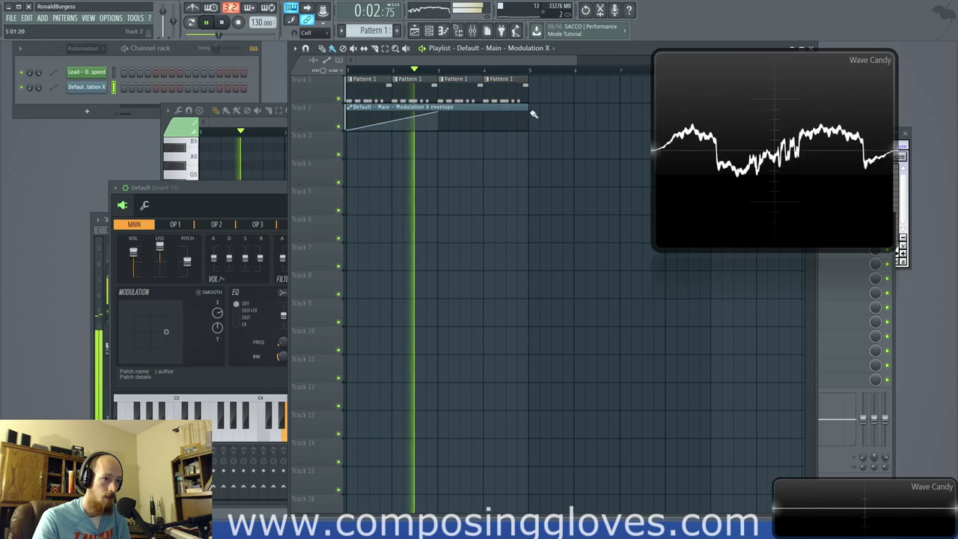
key("space")
key("space")
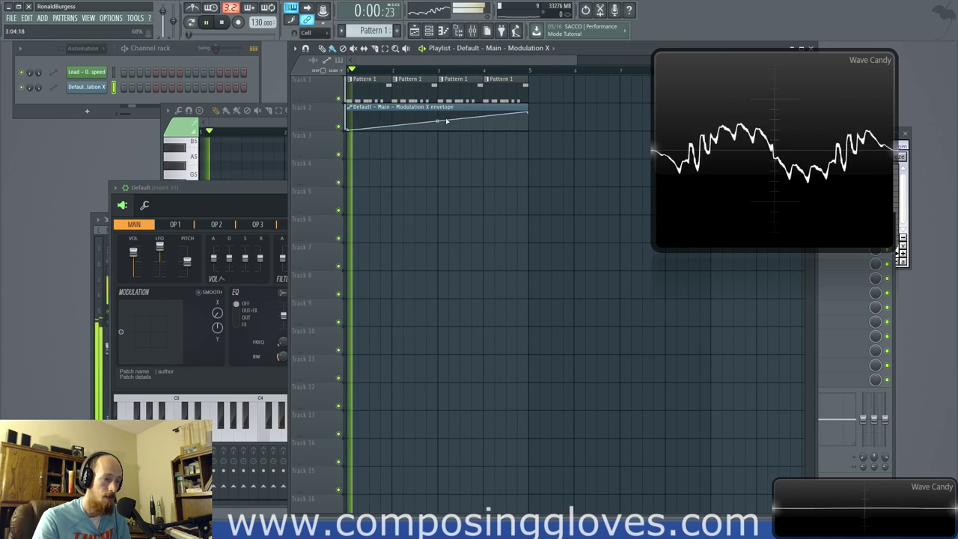
key("space")
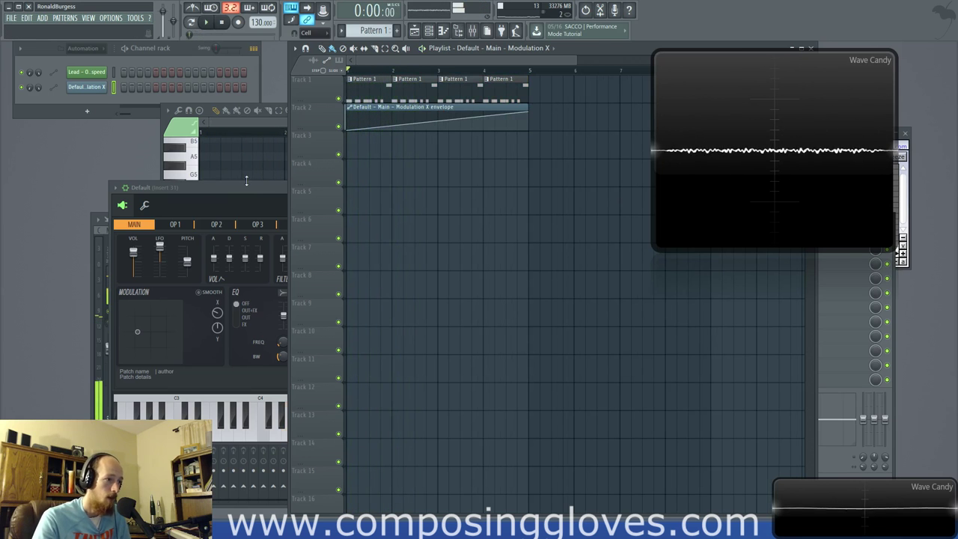
Step: Set operator 1's shape to 25% and route operator 1 into filter 1 instead of the main output
left_click(271, 194)
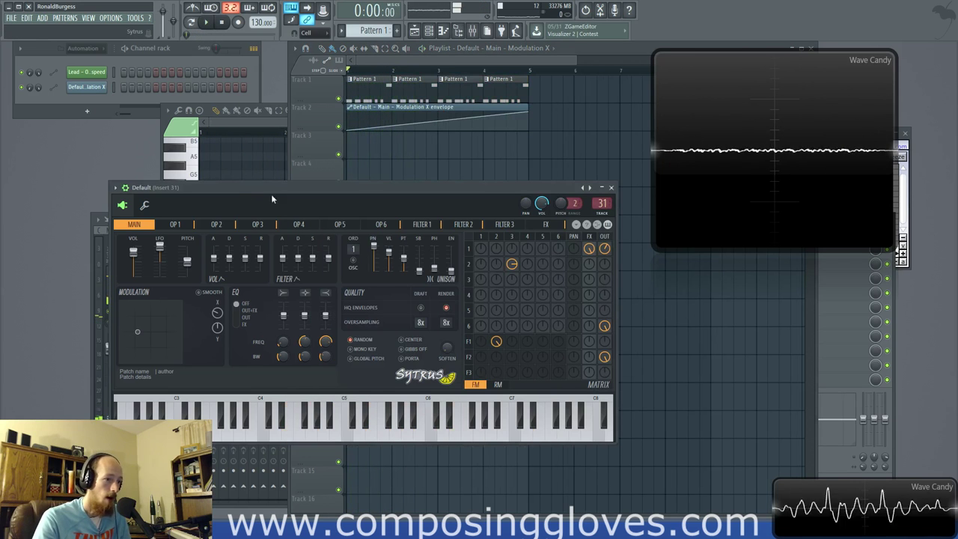
left_click(469, 248)
key("space")
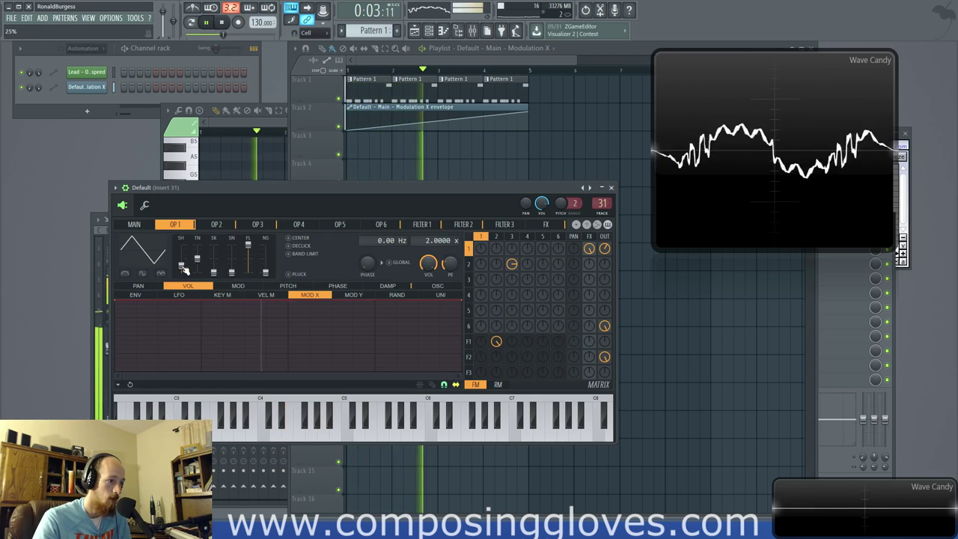
key("space")
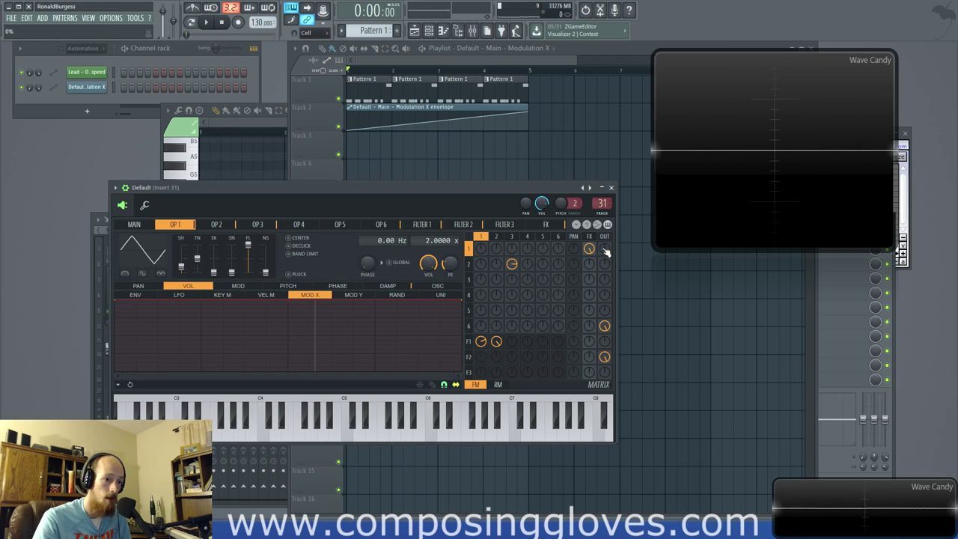
Step: Replace operator 1's effects send with sends from filter 1 to the effects and main output, adjusting operator 1's filter 1 level during playback
key("space")
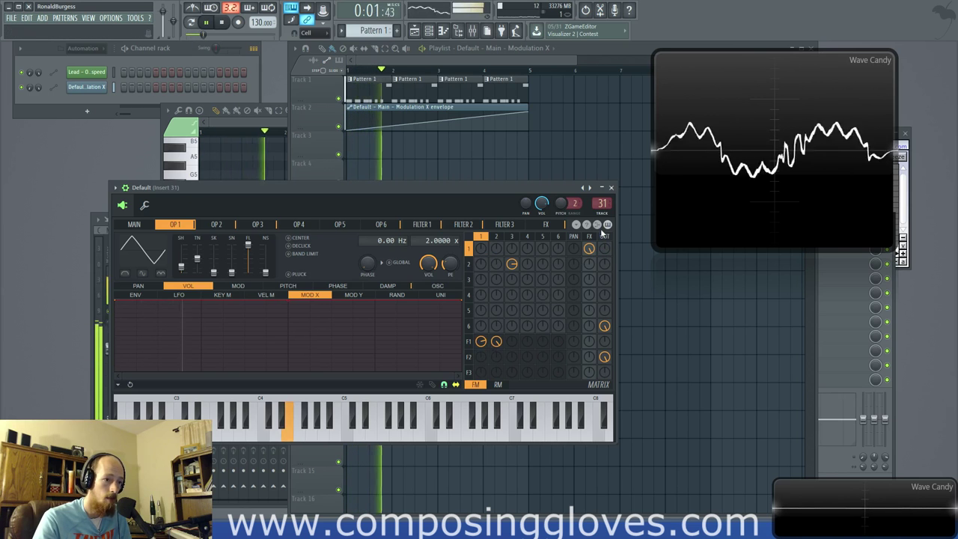
left_click_drag(589, 248, 589, 299)
left_click_drag(589, 341, 589, 303)
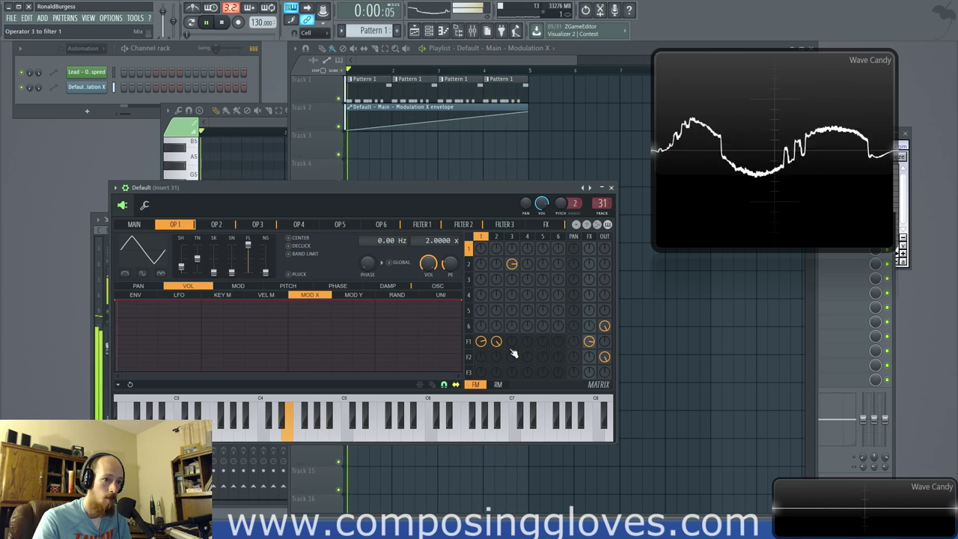
left_click_drag(480, 341, 481, 336)
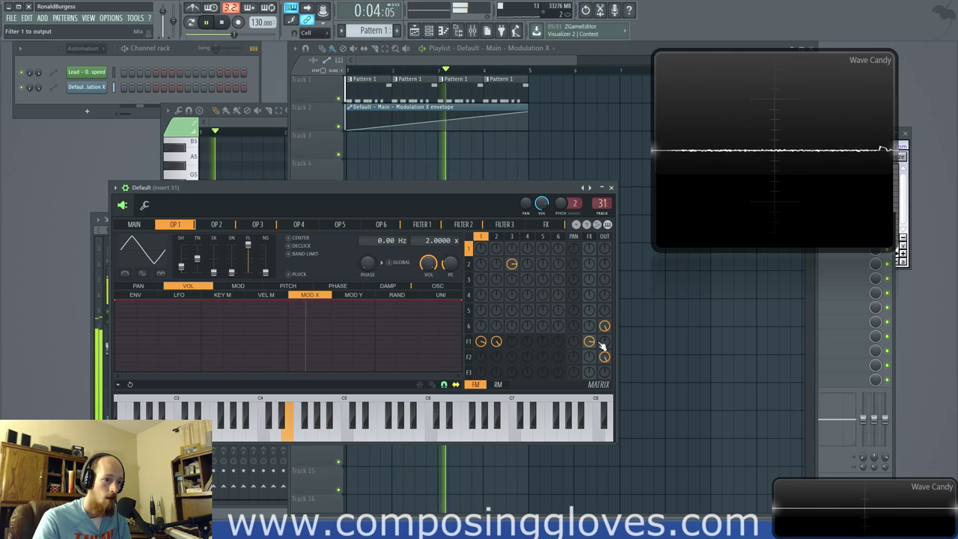
mouse_move(604, 344)
left_mouse_down()
mouse_move(604, 328)
mouse_move(604, 346)
mouse_move(589, 337)
left_mouse_up()
key("space")
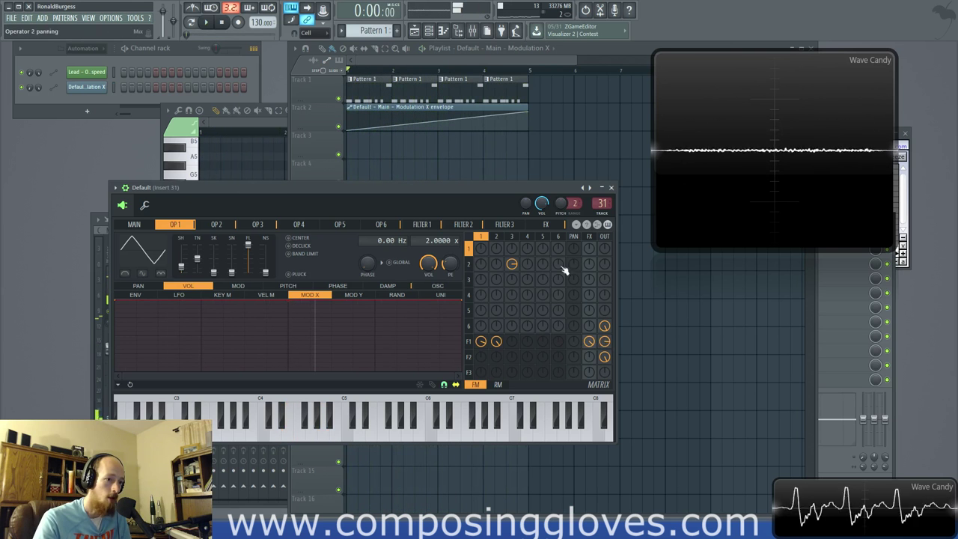
Step: Load Fruity Parametric EQ 2 in the first effect slot of mixer insert 31
left_click_drag(221, 193, 223, 236)
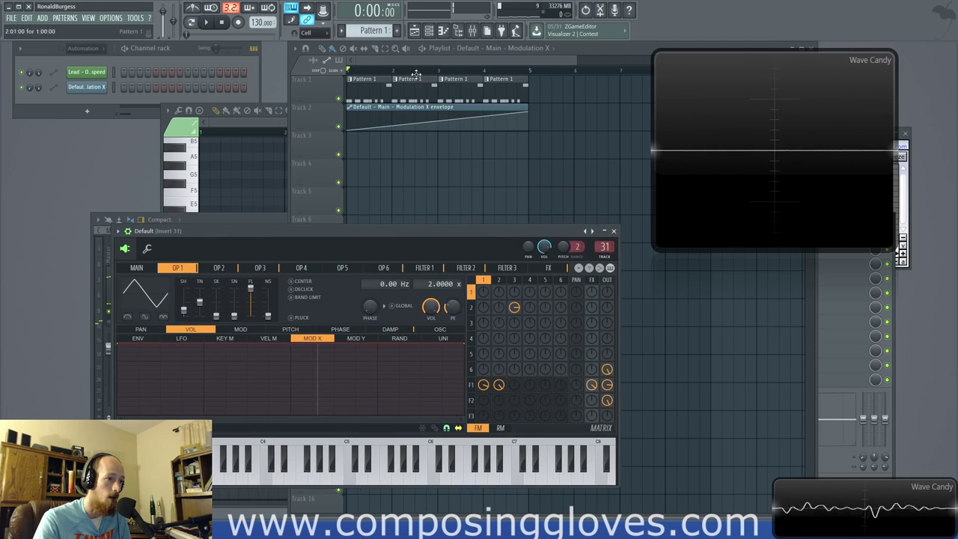
left_click(472, 31)
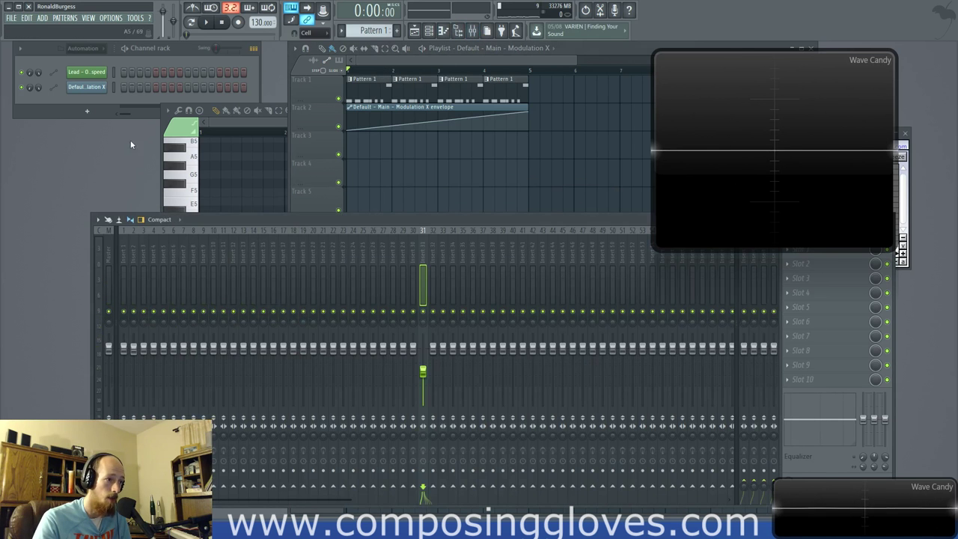
left_click_drag(426, 236, 204, 197)
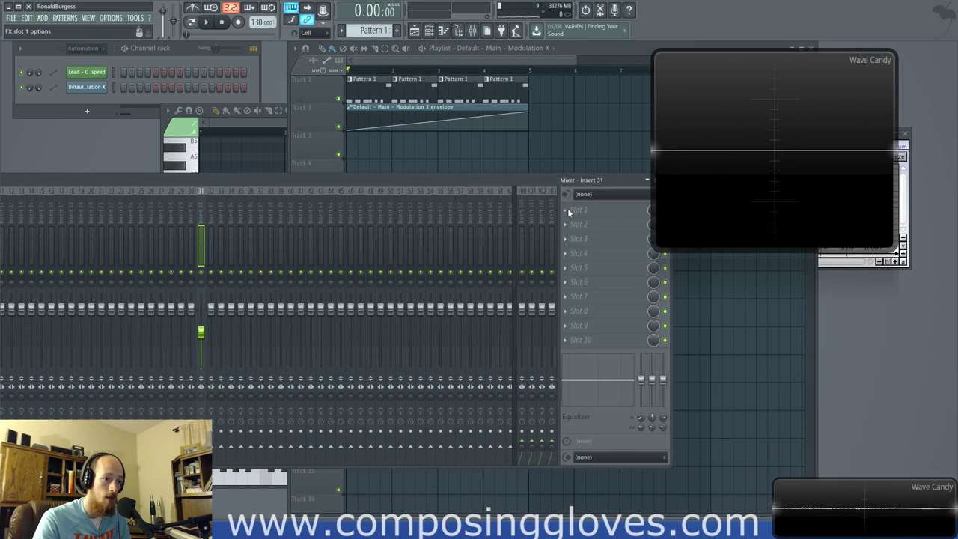
left_click(567, 209)
left_click(738, 323)
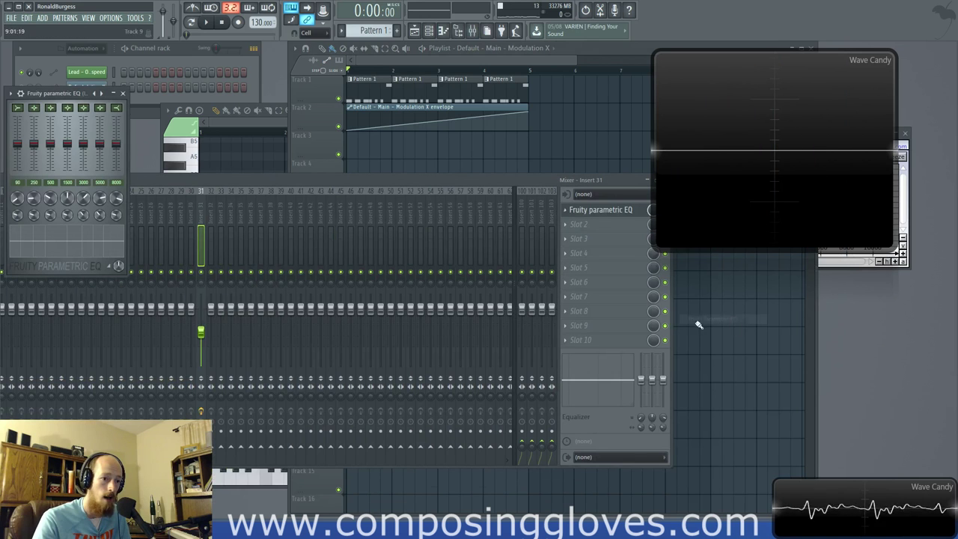
left_click(573, 210)
mouse_move(591, 223)
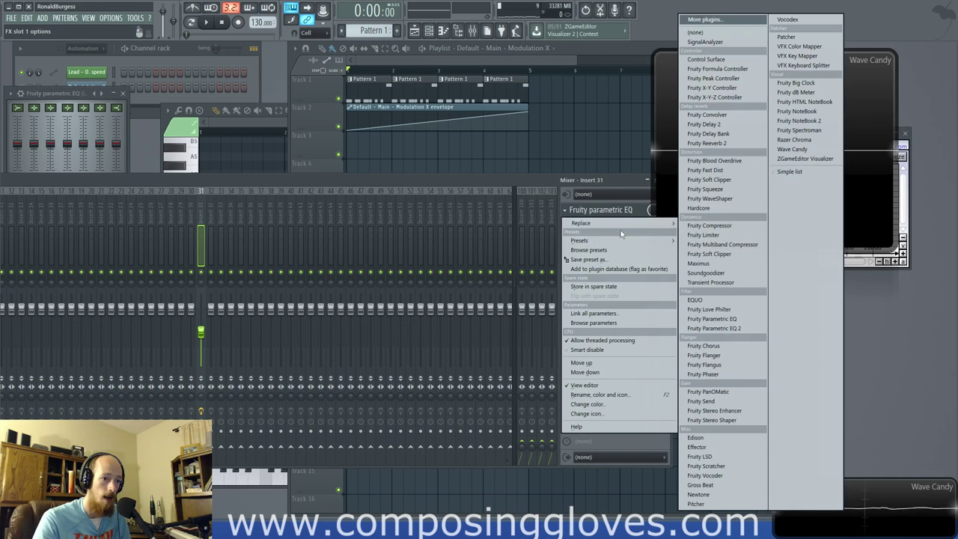
left_click(741, 328)
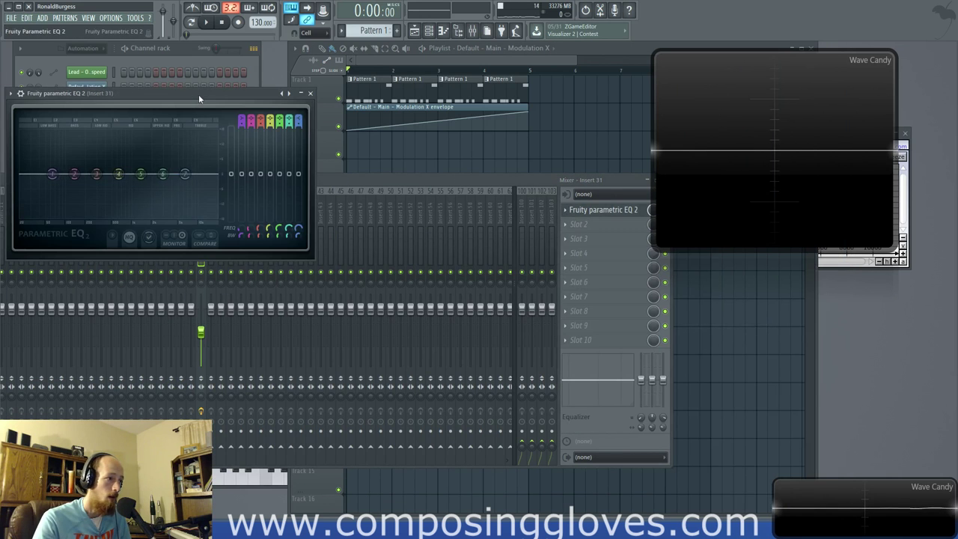
Step: Boost the upper bands of the EQ while the arrangement plays, with band 6 at about 2671 Hz and 1 dB
left_click_drag(198, 96, 448, 134)
key("space")
mouse_move(391, 214)
left_mouse_down()
mouse_move(437, 202)
mouse_move(410, 210)
left_mouse_up()
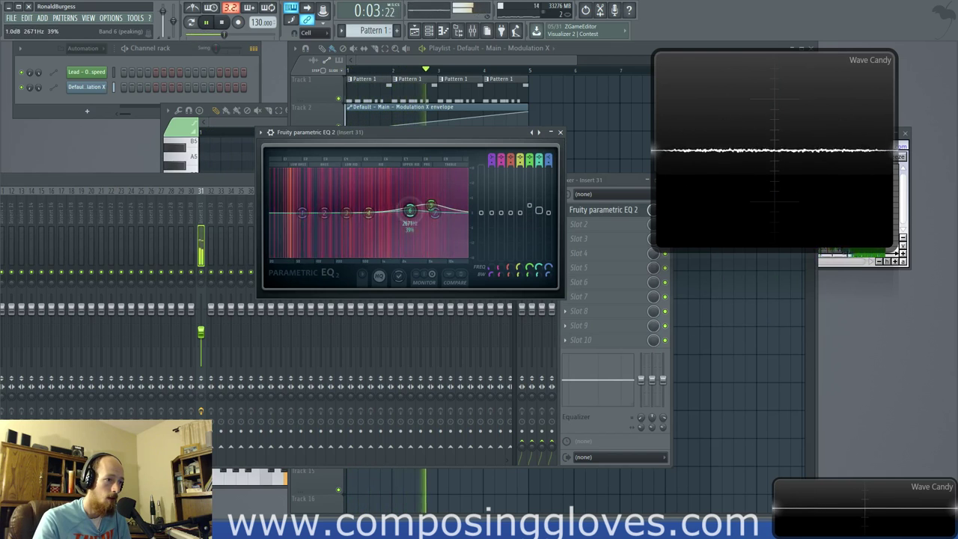
left_click(214, 187)
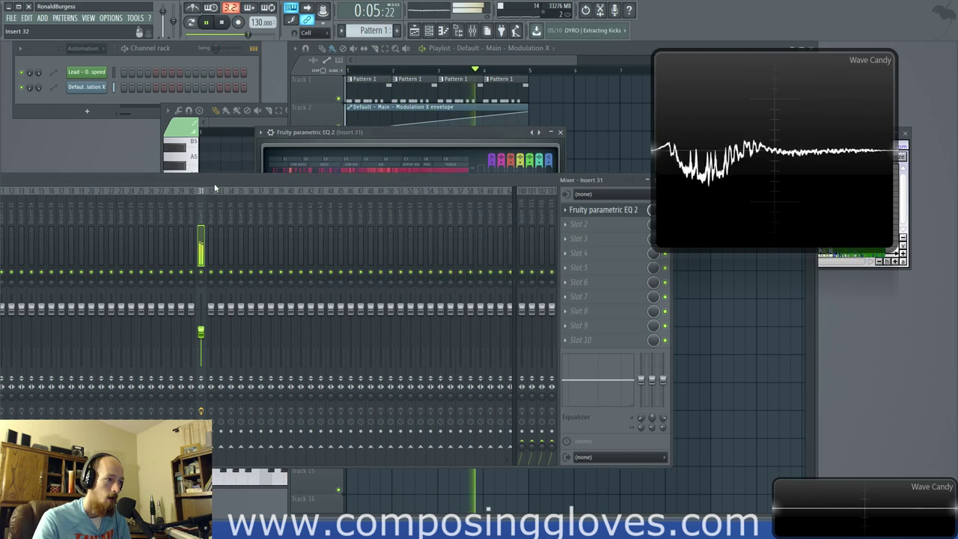
key("space")
Step: Switch the channel rack to the unsorted channels, reopen the Default synth and show its effects settings
left_click(410, 99)
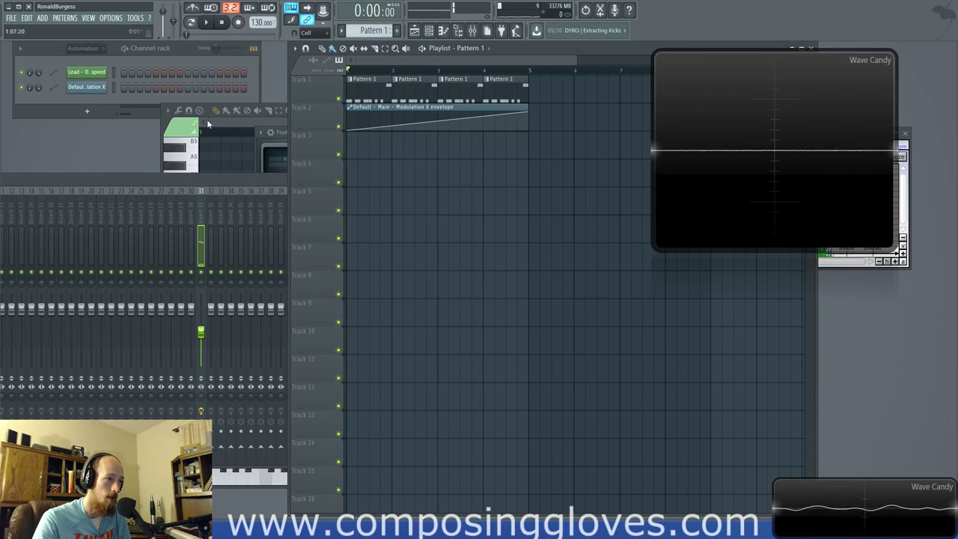
left_click(84, 48)
left_click(91, 85)
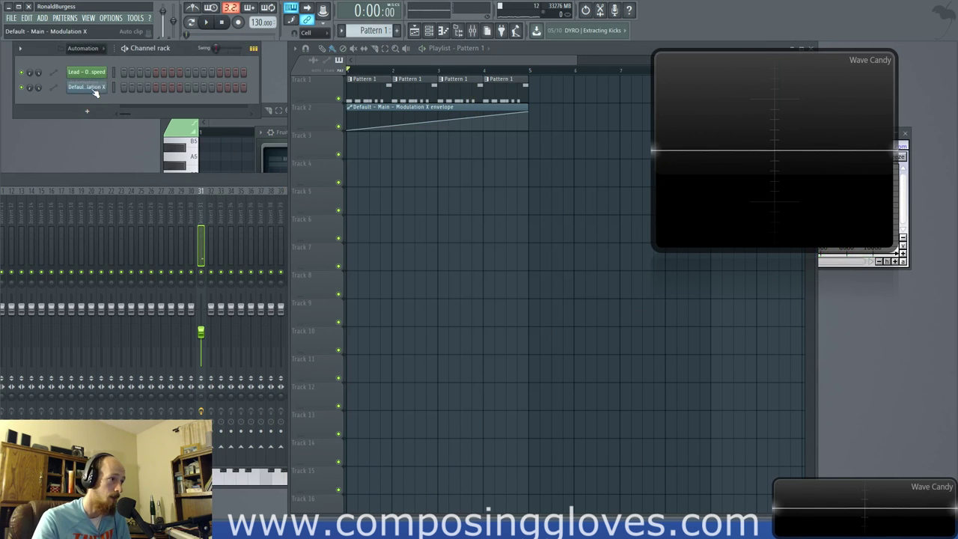
left_click(96, 90)
left_click(87, 131)
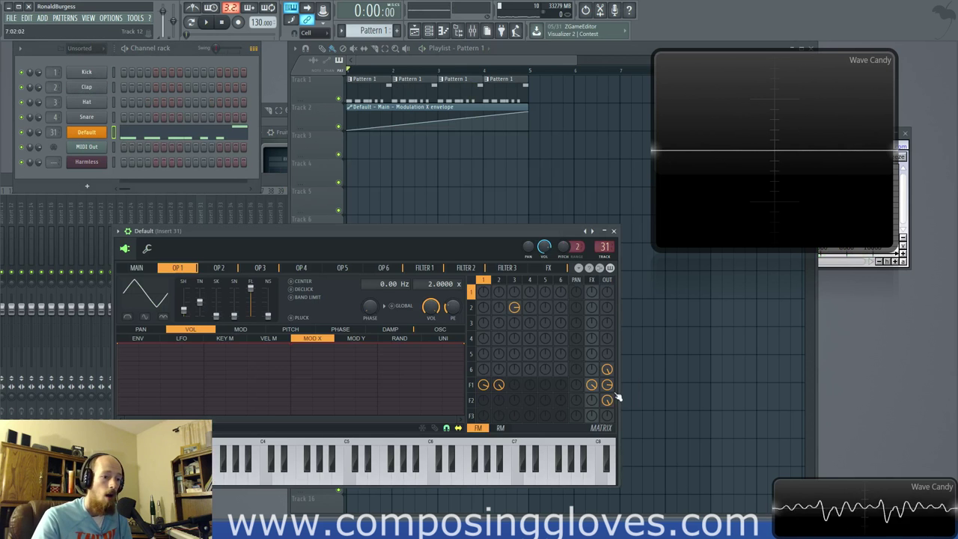
left_click(469, 384)
left_click(509, 269)
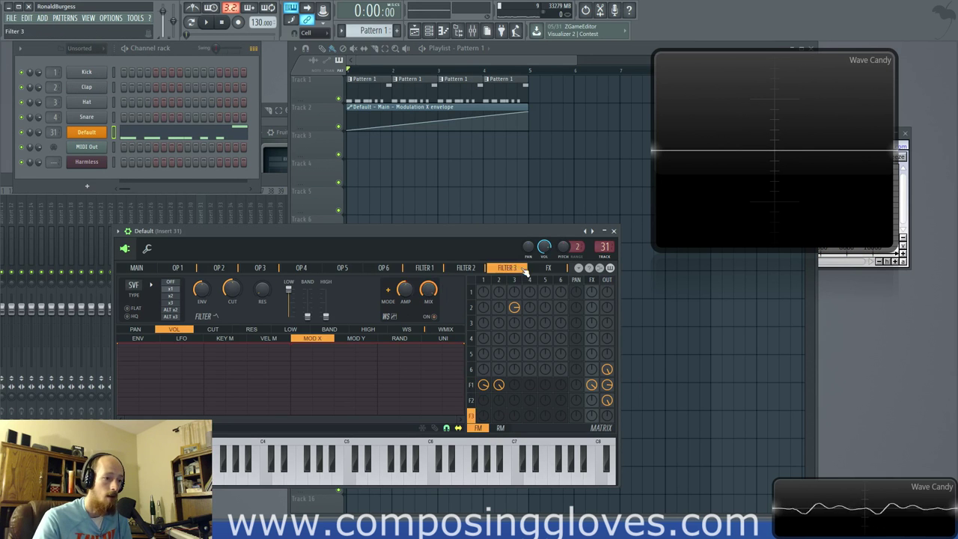
left_click(546, 269)
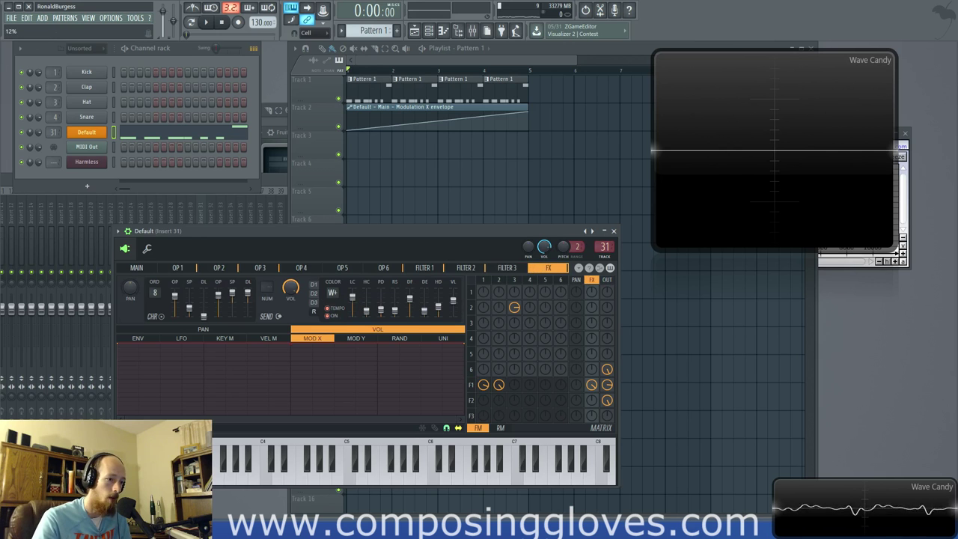
Step: Adjust the synth reverb's decay and lower its high damping while the arrangement plays
key("space")
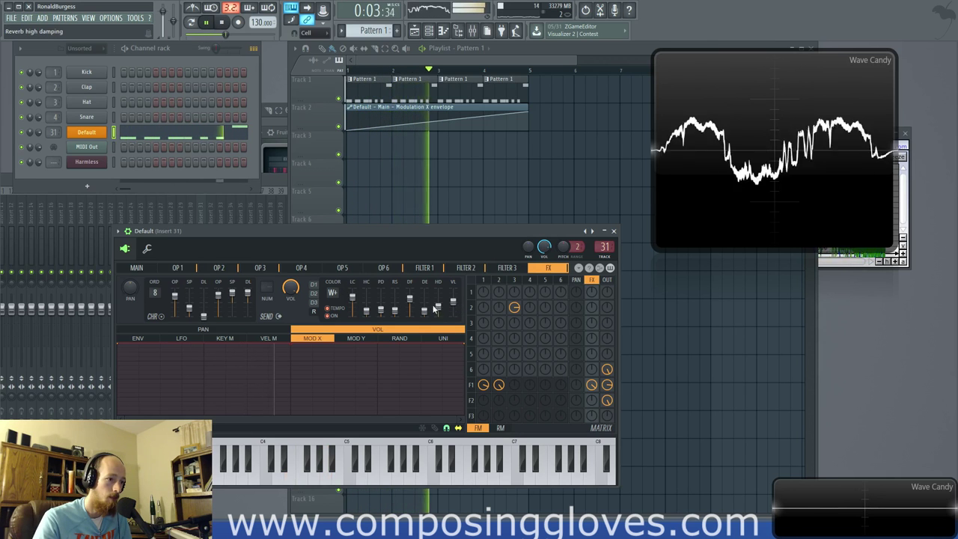
left_click_drag(425, 313, 425, 317)
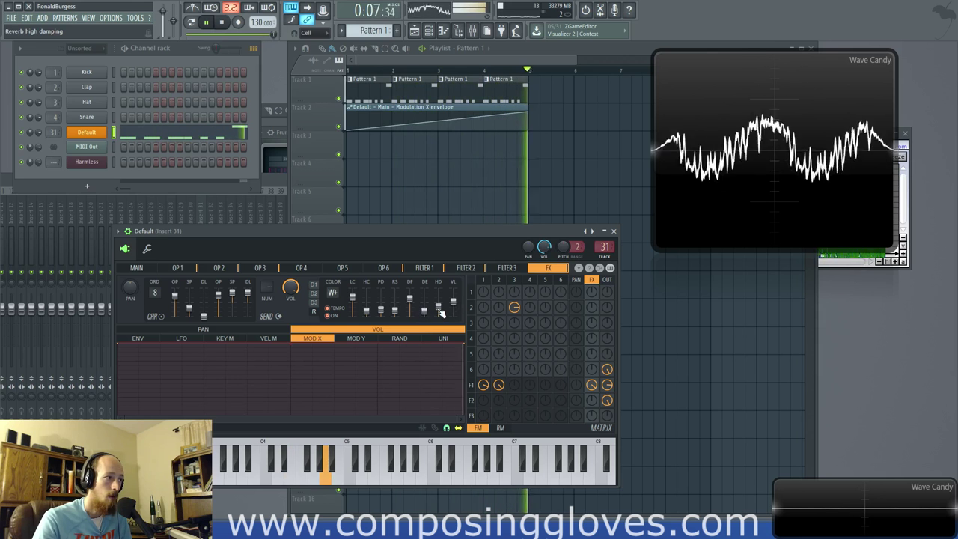
scroll(440, 315, "down", 2)
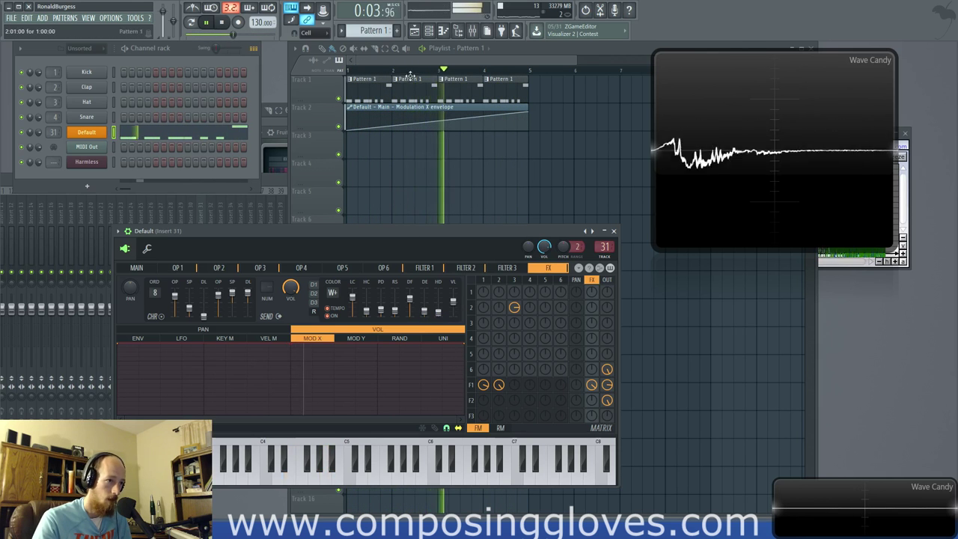
key("space")
Step: Load Fruity WaveShaper in the second effect slot of mixer insert 31
left_click(384, 60)
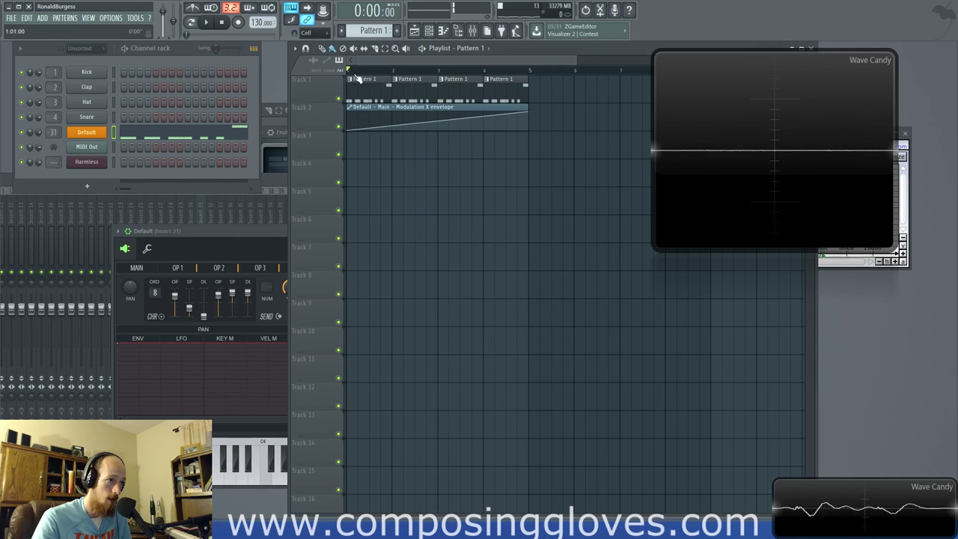
left_click(101, 136)
left_click(473, 32)
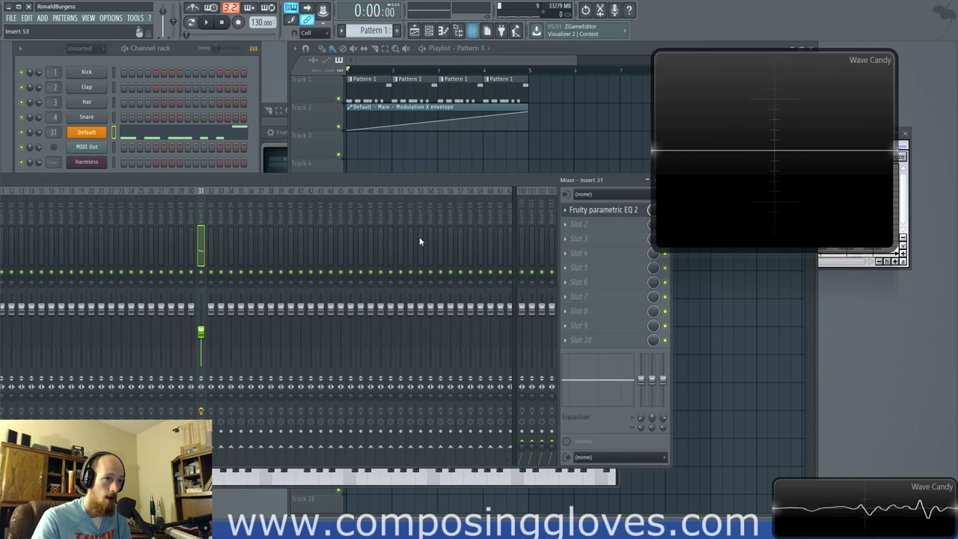
left_click(581, 228)
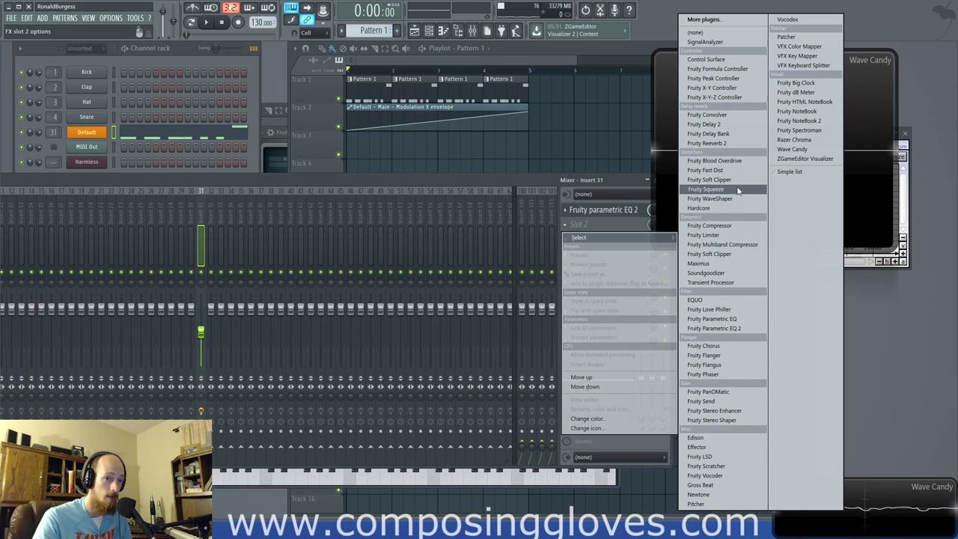
left_click(710, 198)
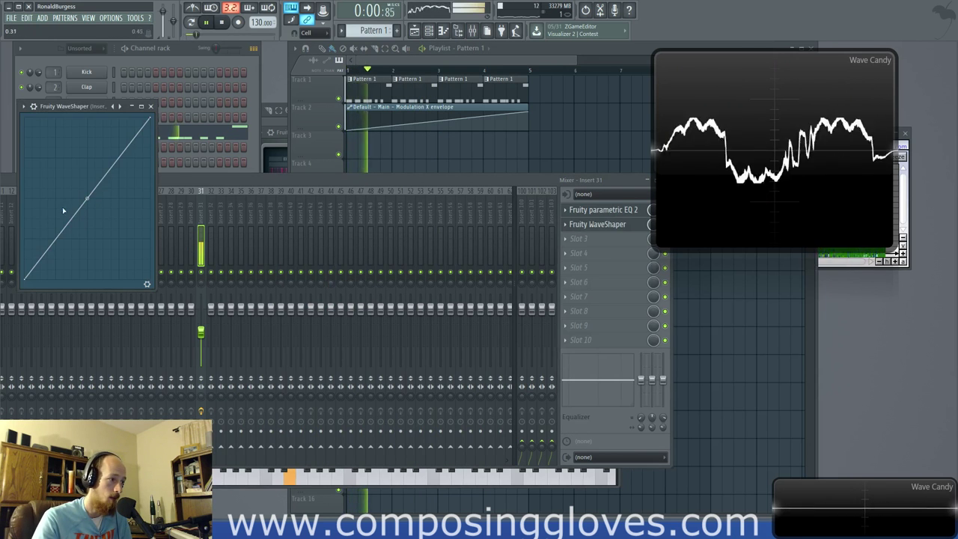
Step: Reshape the low-level end of the insert 31 waveshaper curve with extra points and tension while the arrangement plays
right_click(27, 261)
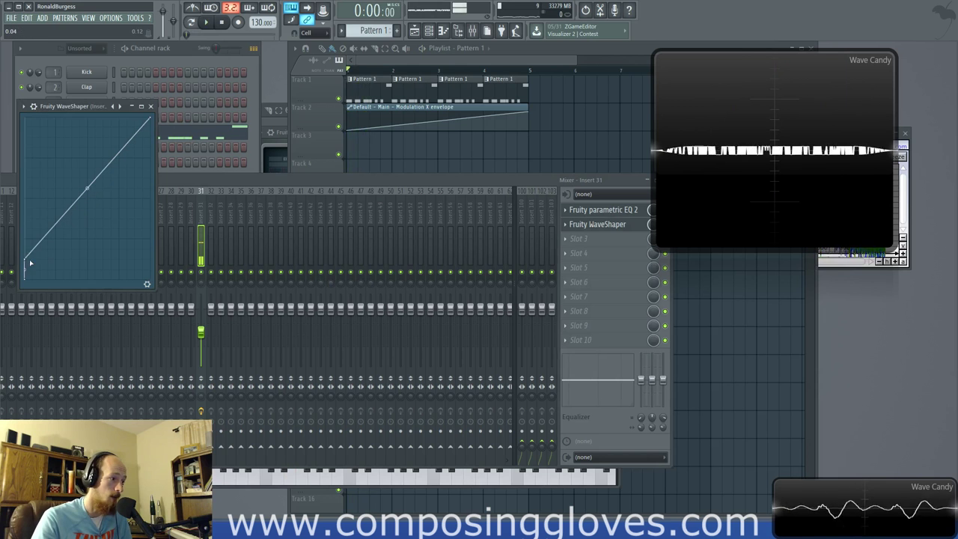
key("space")
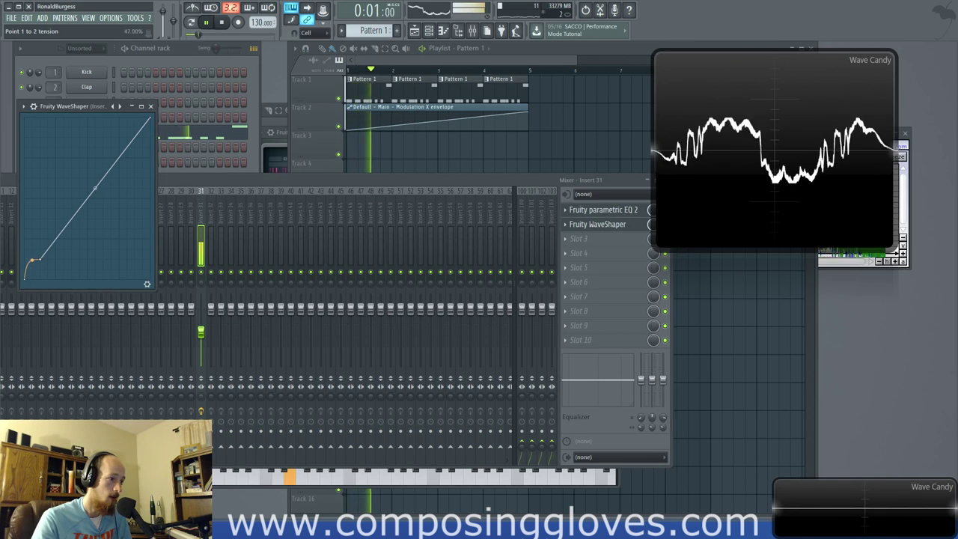
left_click_drag(36, 259, 40, 222)
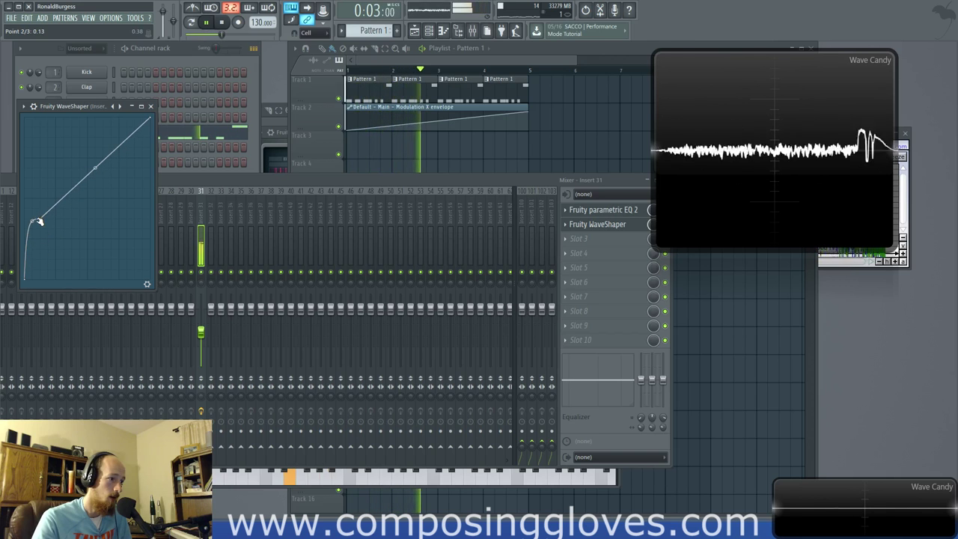
right_click(48, 186)
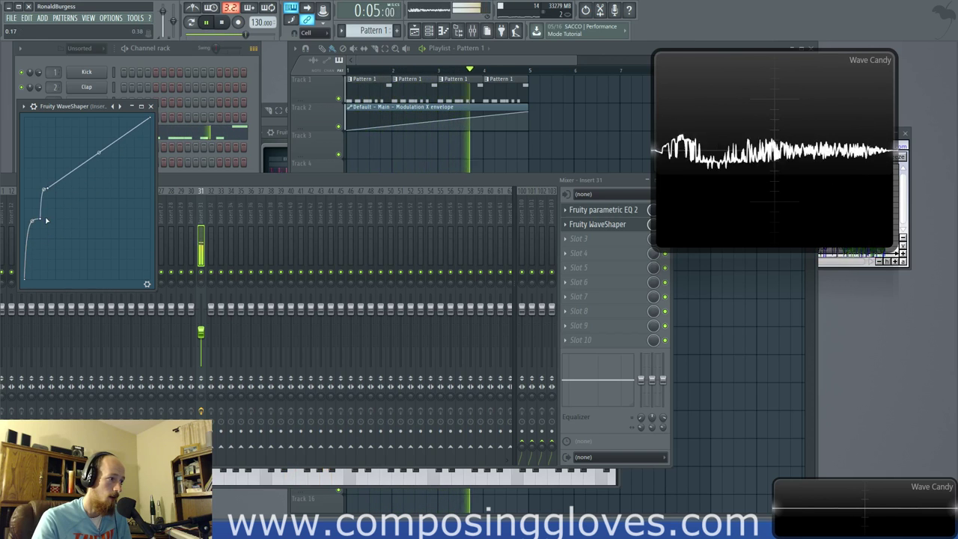
left_click_drag(40, 218, 33, 219)
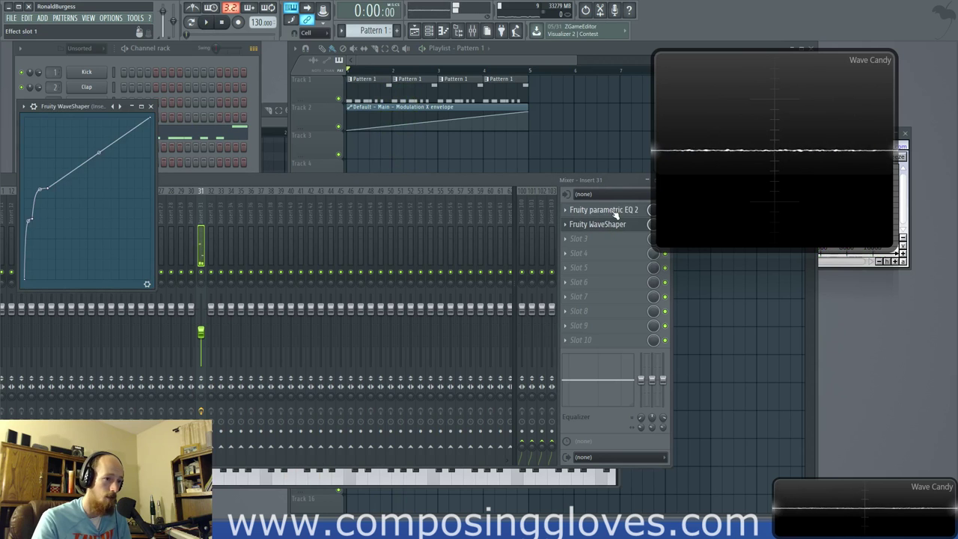
Step: Reopen the Default synth's effects settings and set the reverb wet volume to about 27% during playback
left_click(203, 213)
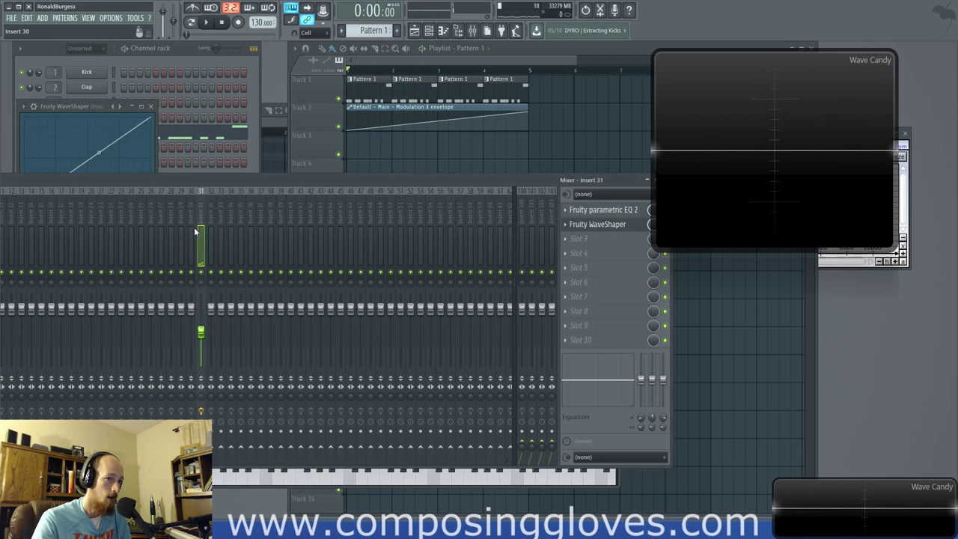
left_click(131, 82)
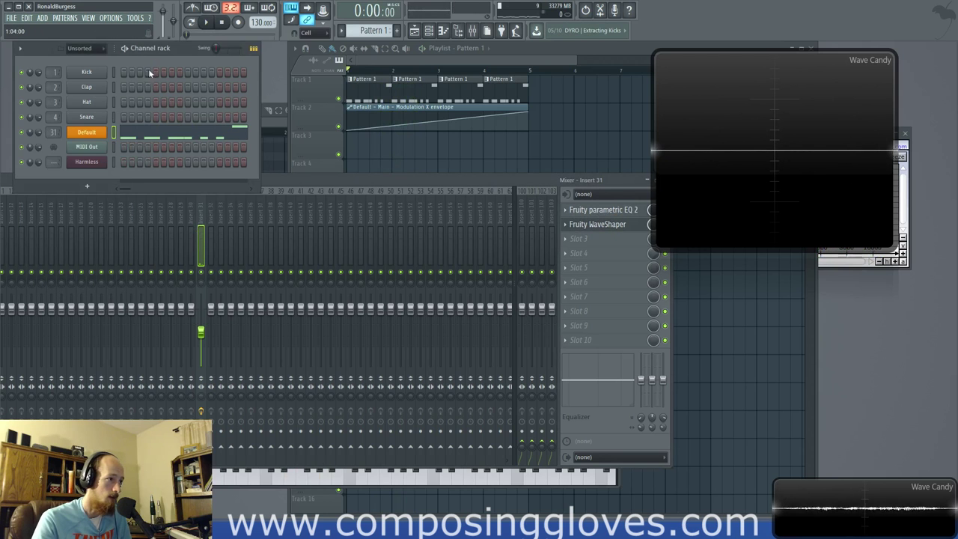
left_click(98, 131)
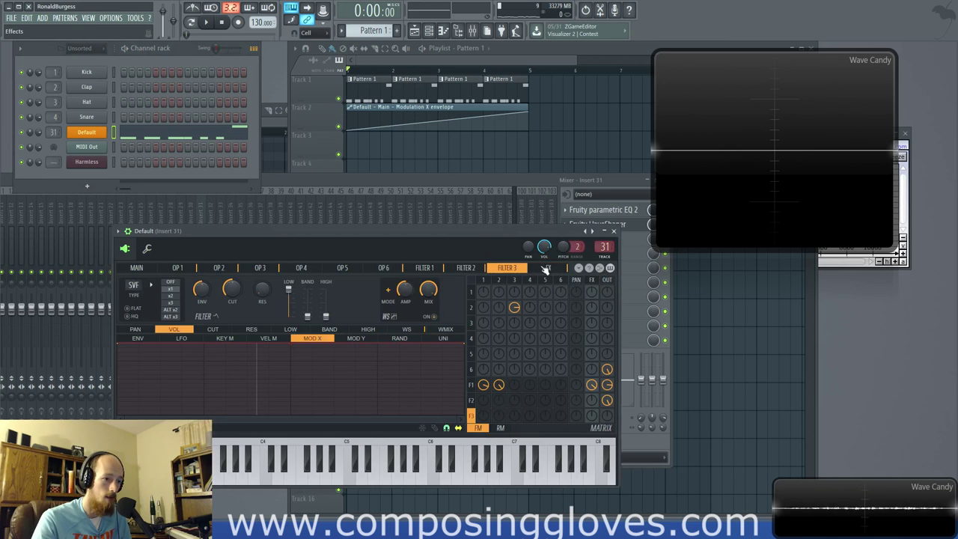
key("space")
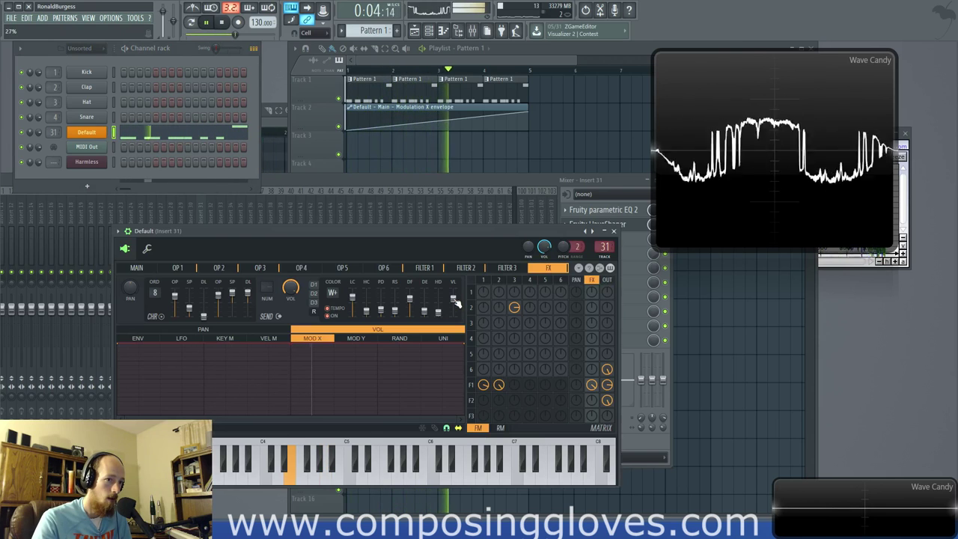
key("space")
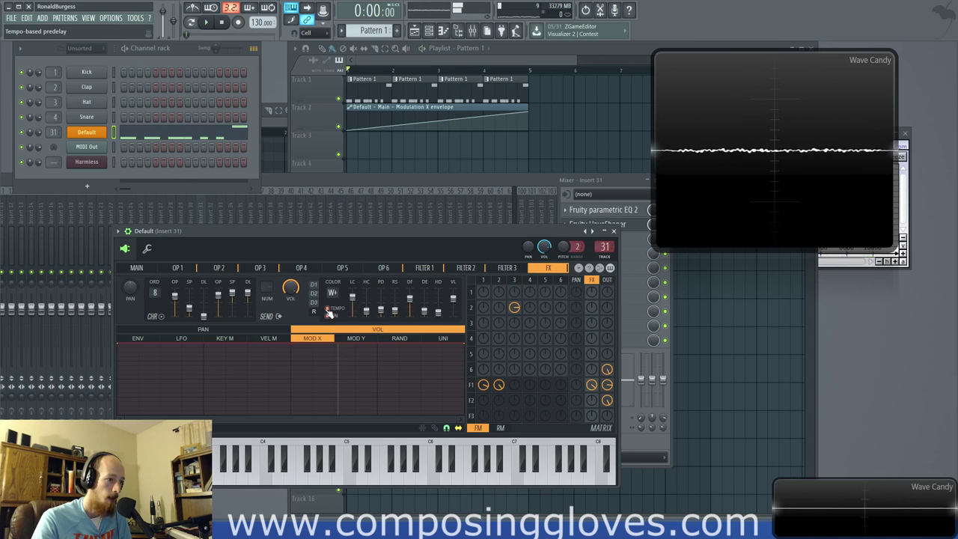
key("space")
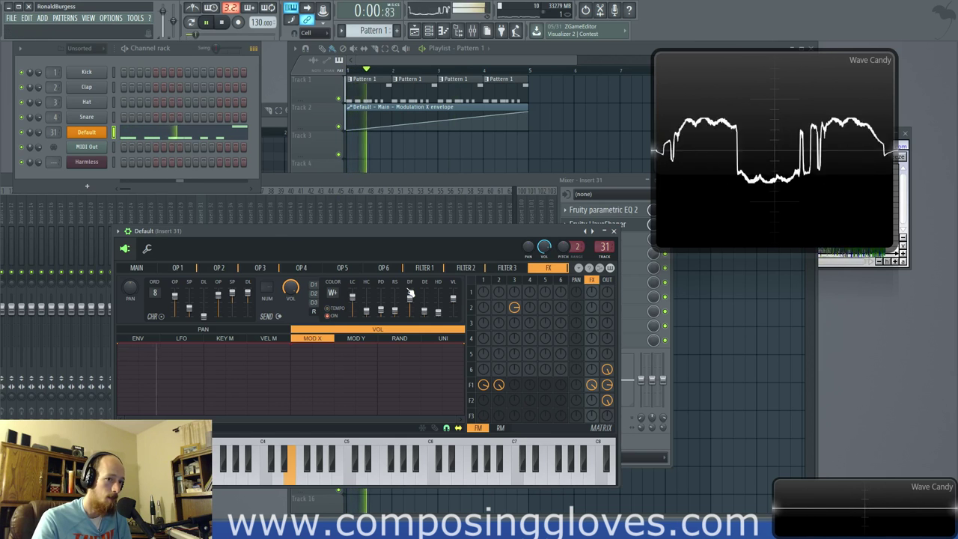
key("space")
Step: Bring back and reposition the mixer, then reopen insert 31's waveshaper and parametric EQ 2 and check the sound during playback
left_click(528, 193)
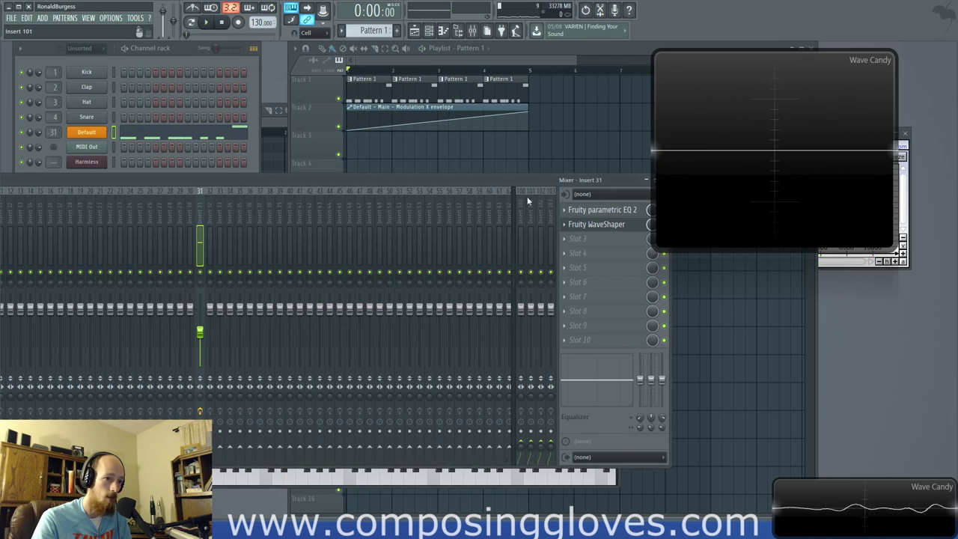
left_click(613, 224)
left_click_drag(597, 173, 532, 210)
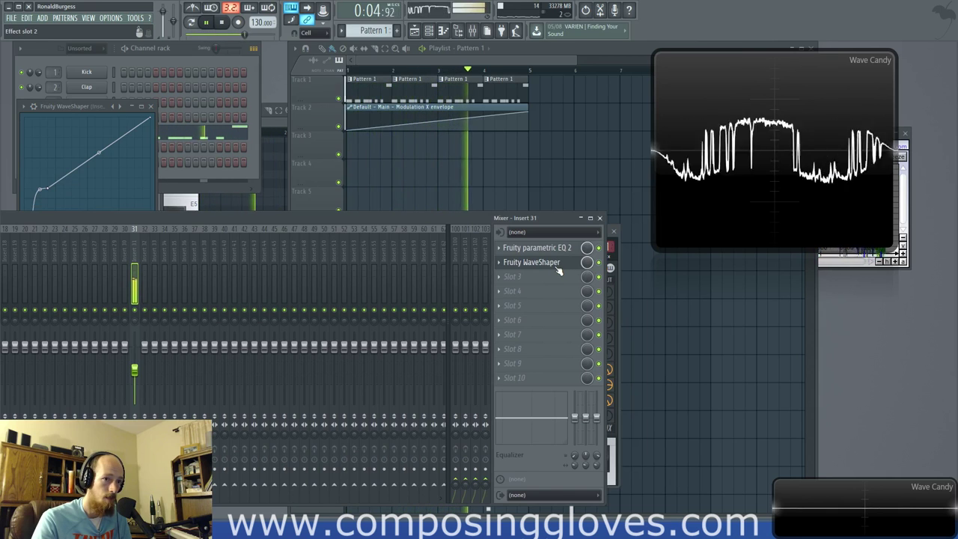
key("space")
left_click(86, 108)
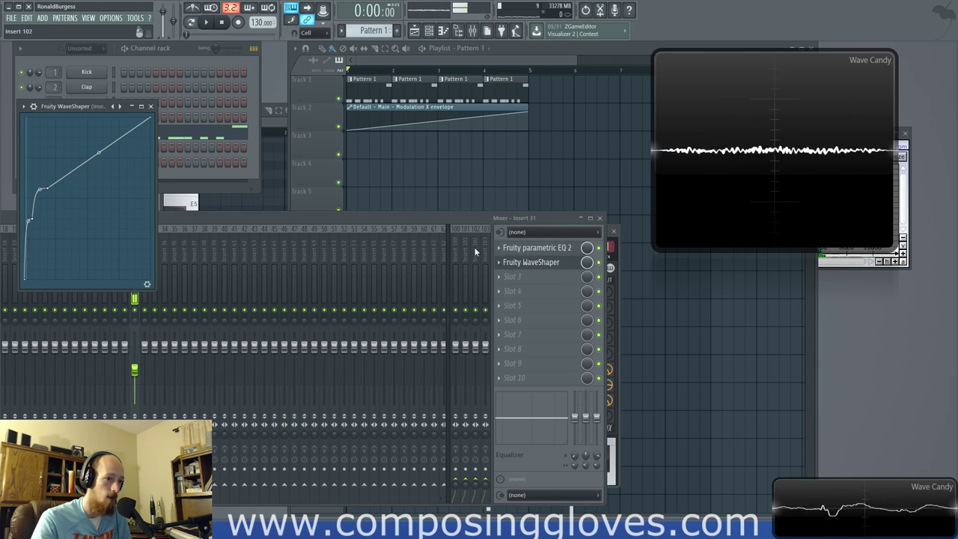
left_click(554, 251)
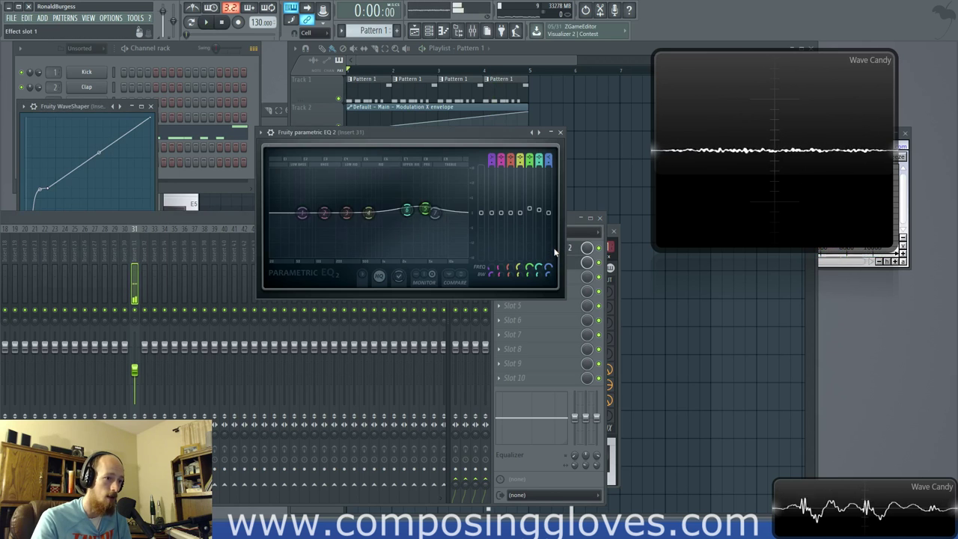
Step: Switch off the Default synth's built-in reverb and audition the dry sound with the arrangement
left_click(118, 60)
left_click(94, 134)
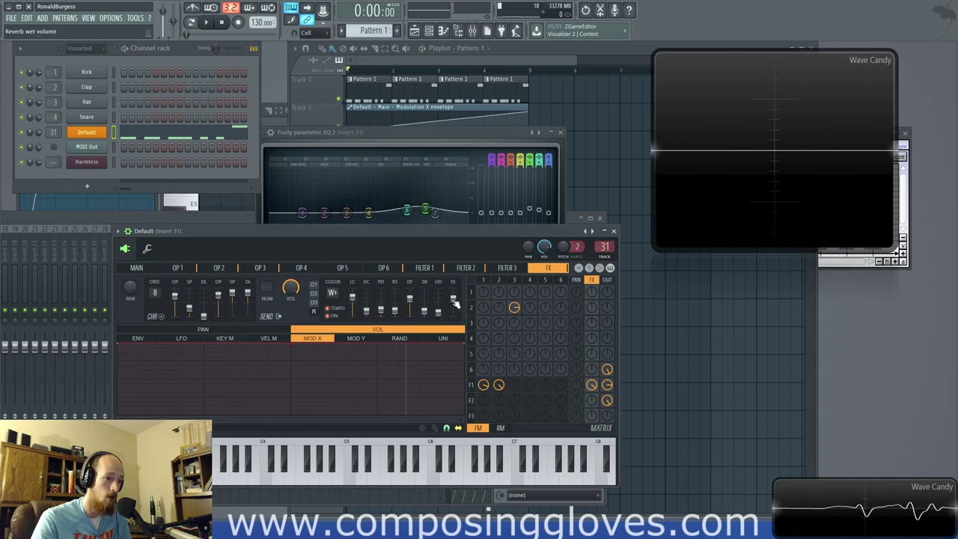
left_click(332, 317)
key("space")
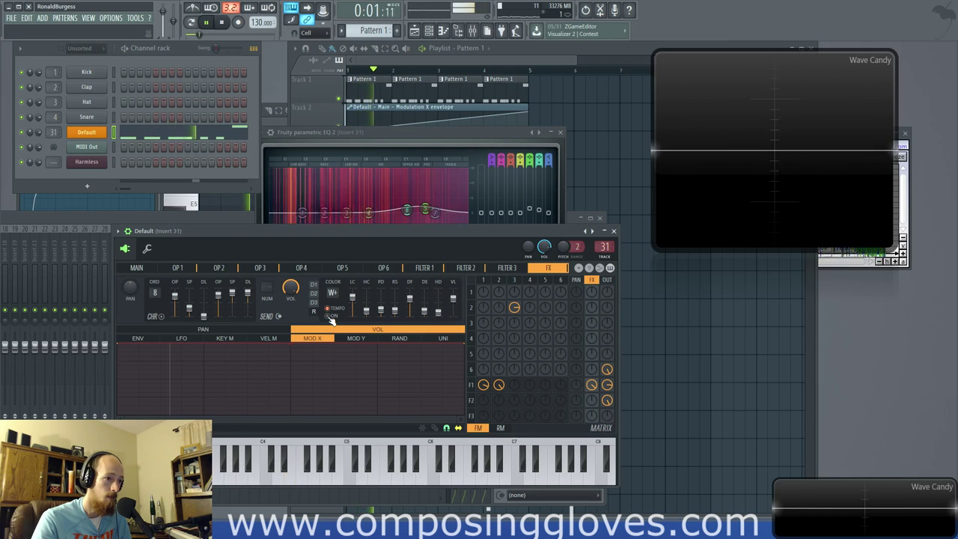
key("space")
Step: Load Fruity Reeverb 2 in the sixth effect slot of insert 31 and set its high-frequency cutoff to about 9.9 kHz during playback
left_click_drag(501, 232, 350, 194)
left_click(528, 320)
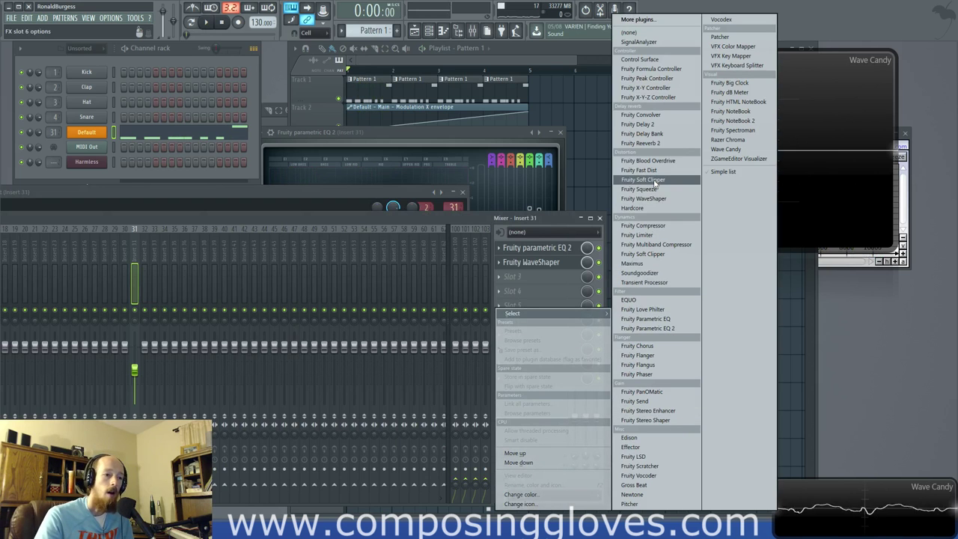
left_click(647, 143)
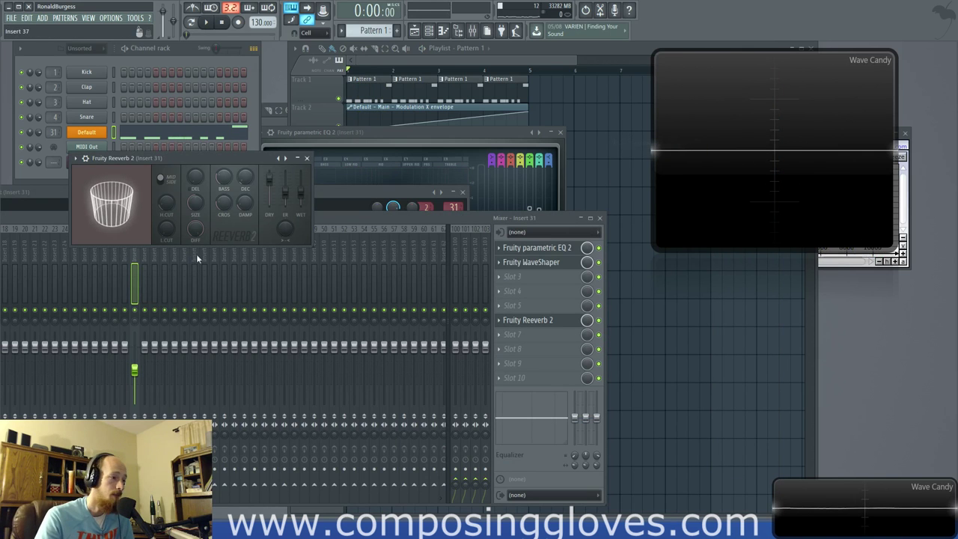
key("space")
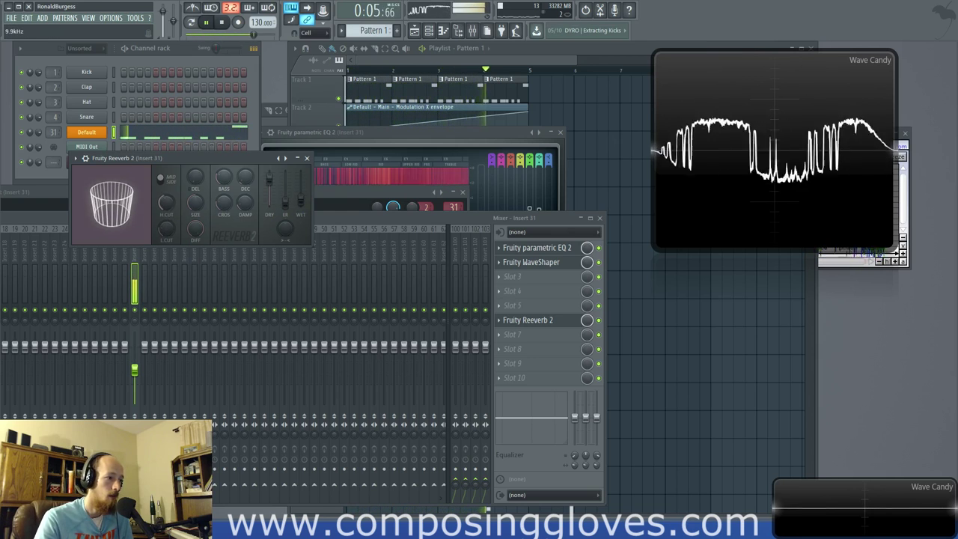
key("space")
Step: Reopen the insert 31 waveshaper, raise its second point and add an upper point at about 0.7 across and 0.64 high
left_click(488, 80)
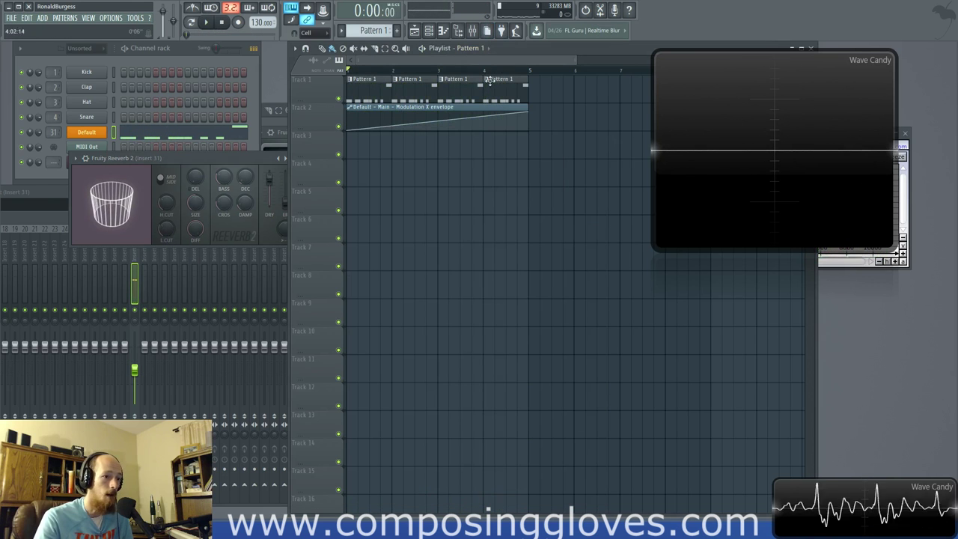
left_click(55, 172)
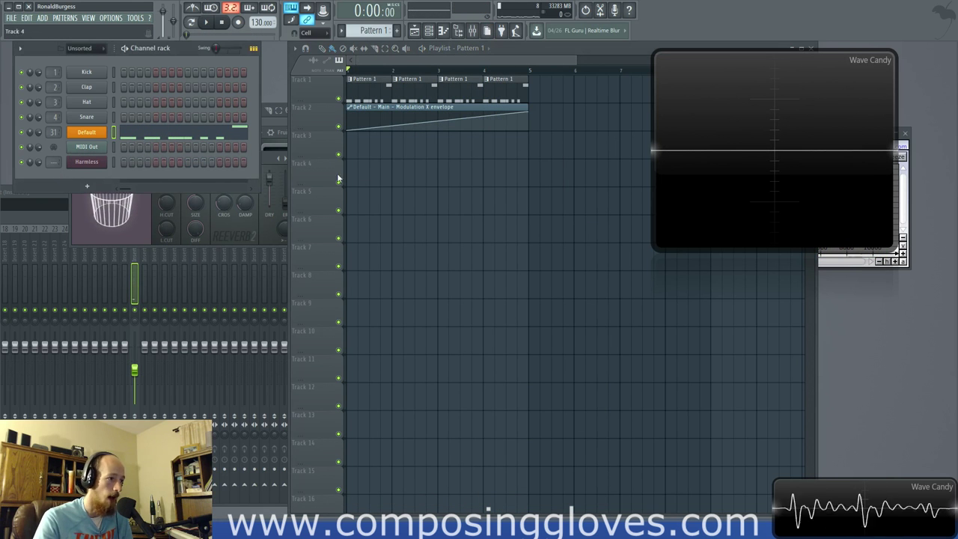
left_click(475, 34)
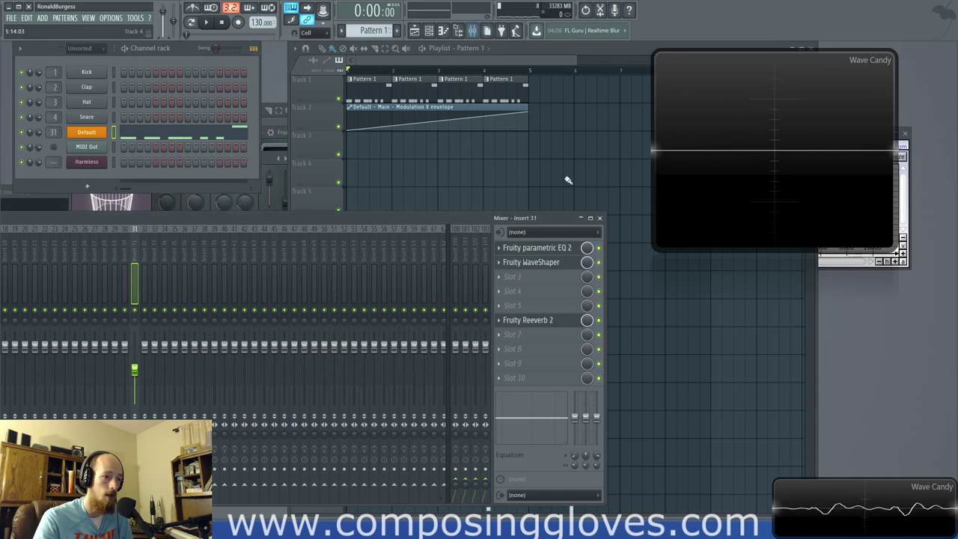
left_click(542, 263)
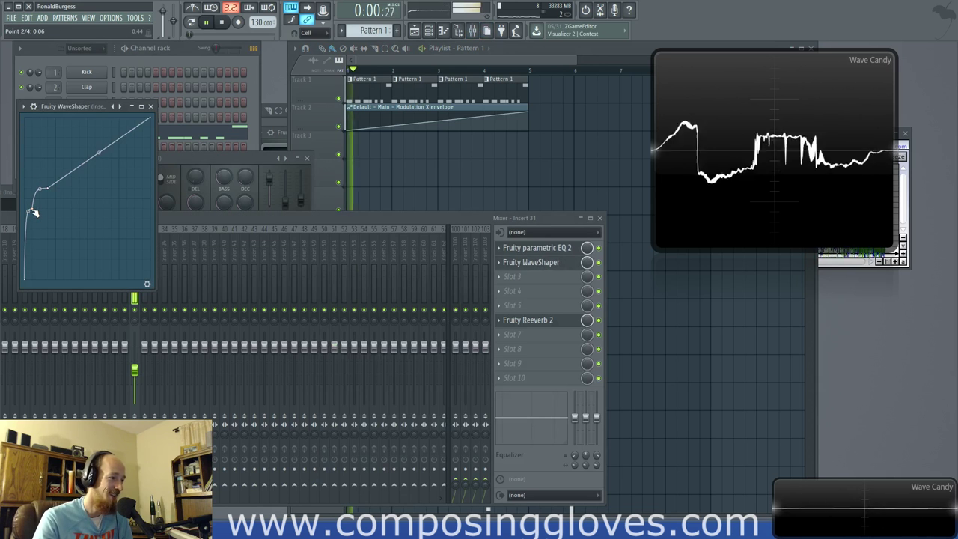
right_click(75, 149)
left_click_drag(74, 148, 116, 177)
key("space")
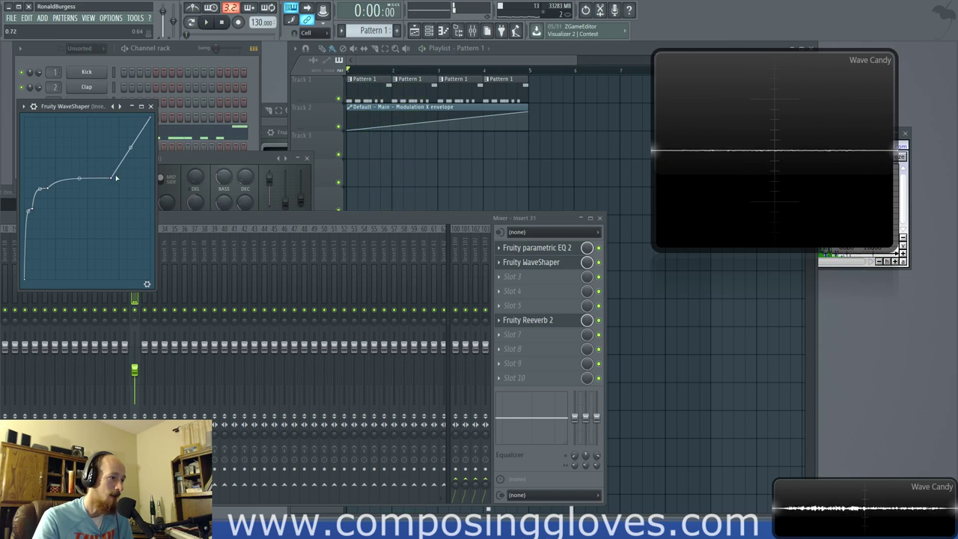
Step: Show the waveshaper's controls in bipolar mode and raise the outer part of the curve's negative half
left_click(147, 284)
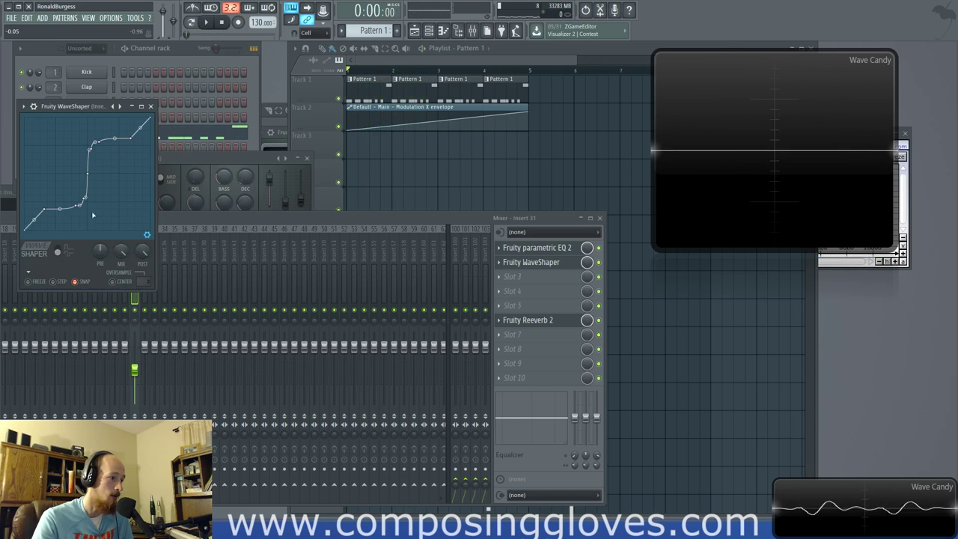
left_click_drag(39, 212, 51, 190)
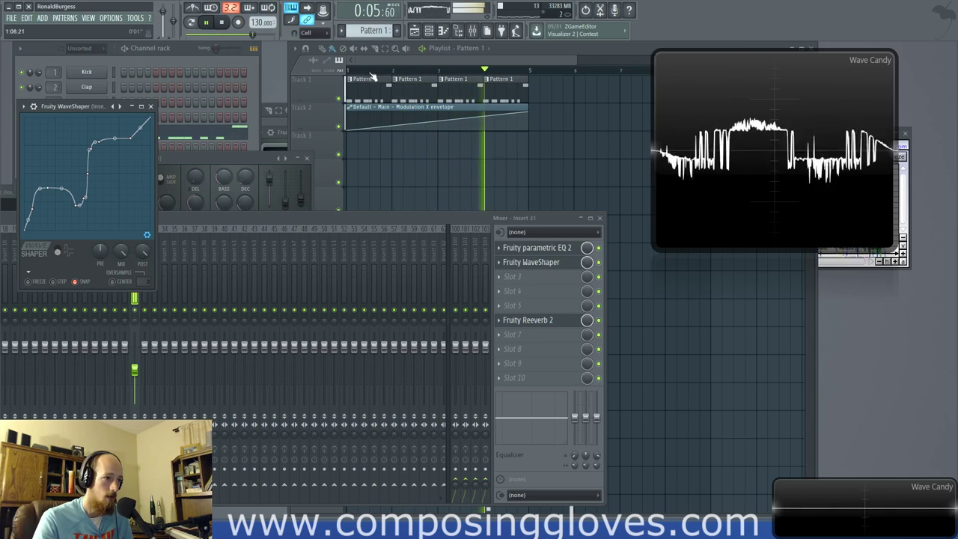
Step: Open the Default channel's pattern in the piano roll and transpose all its notes down so the low notes sit on C4
left_click(379, 61)
left_click(217, 61)
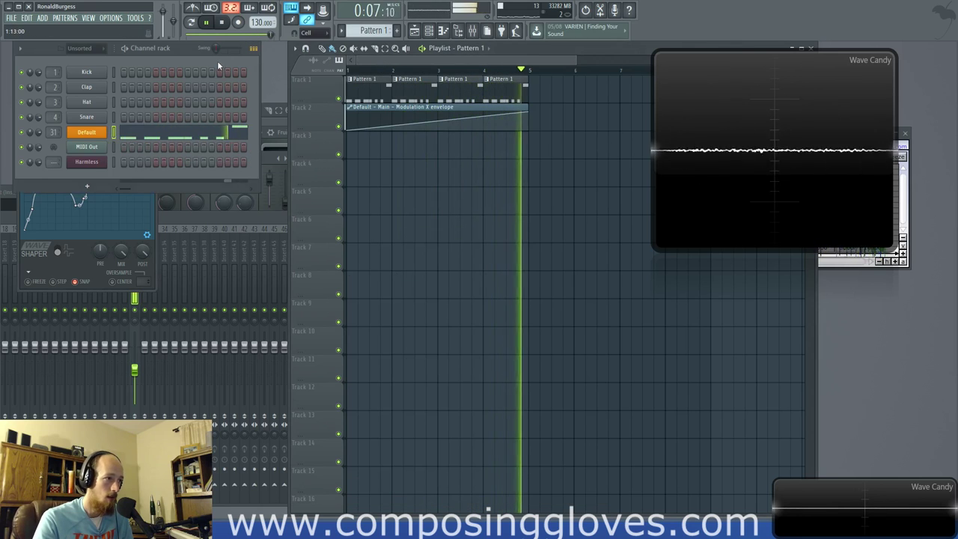
left_click(188, 134)
key("ctrl+a")
left_click_drag(203, 309, 201, 346)
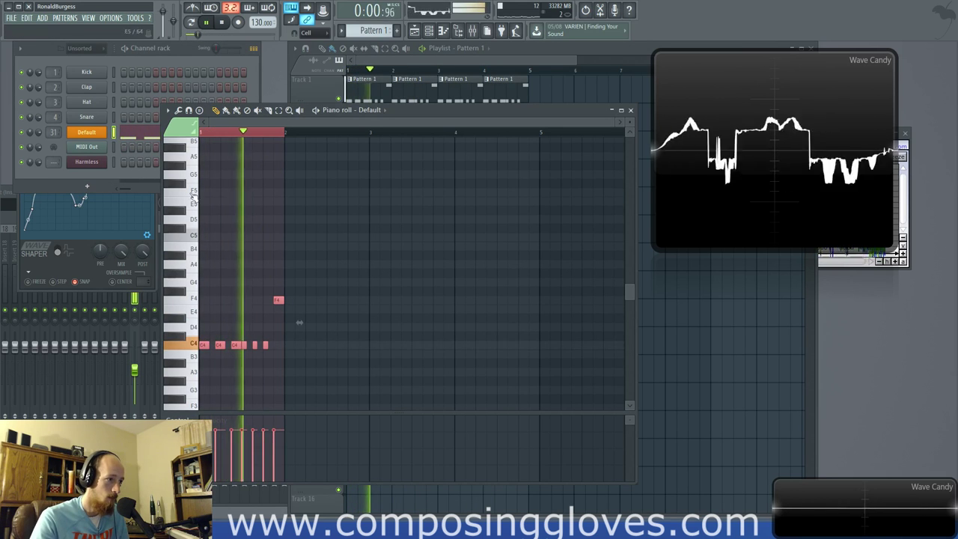
key("space")
key("ctrl+d")
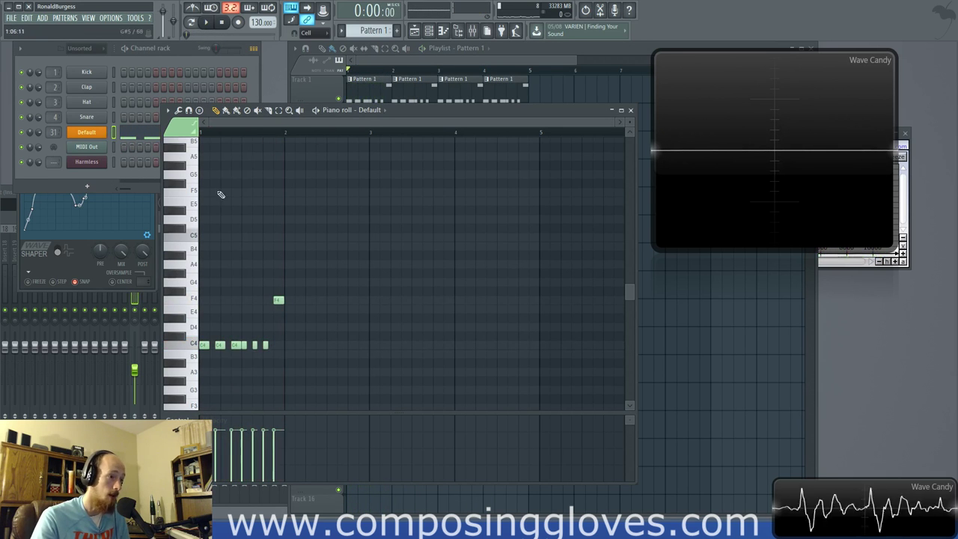
Step: Select all the bass notes and transpose them back up so the low notes sit on E4, auditioning the result
left_click_drag(210, 314, 299, 366)
left_click_drag(201, 288, 304, 359)
left_click_drag(202, 346, 195, 309)
key("space")
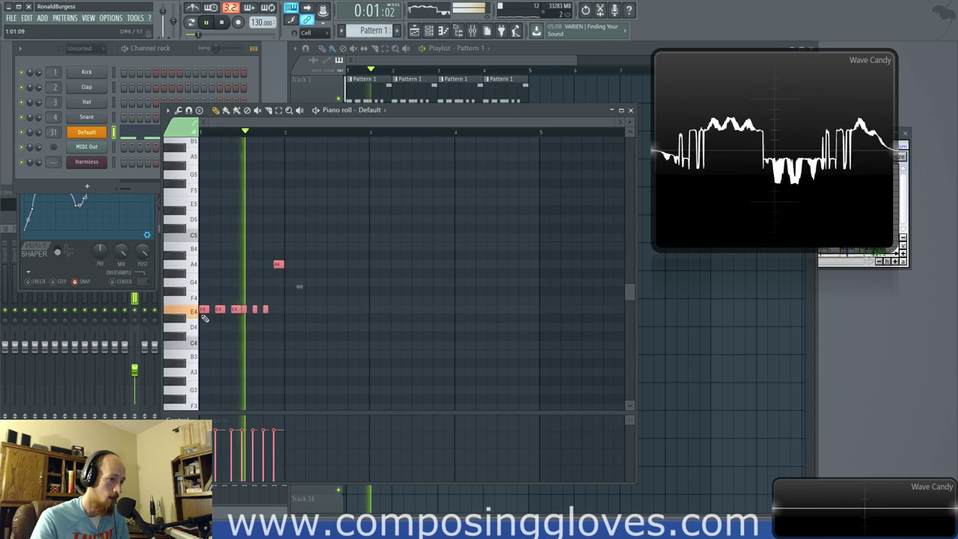
Step: Raise the Default synth's operator 1 mix into filter 1 to about 96% during playback and show operator 3's settings
left_click(99, 132)
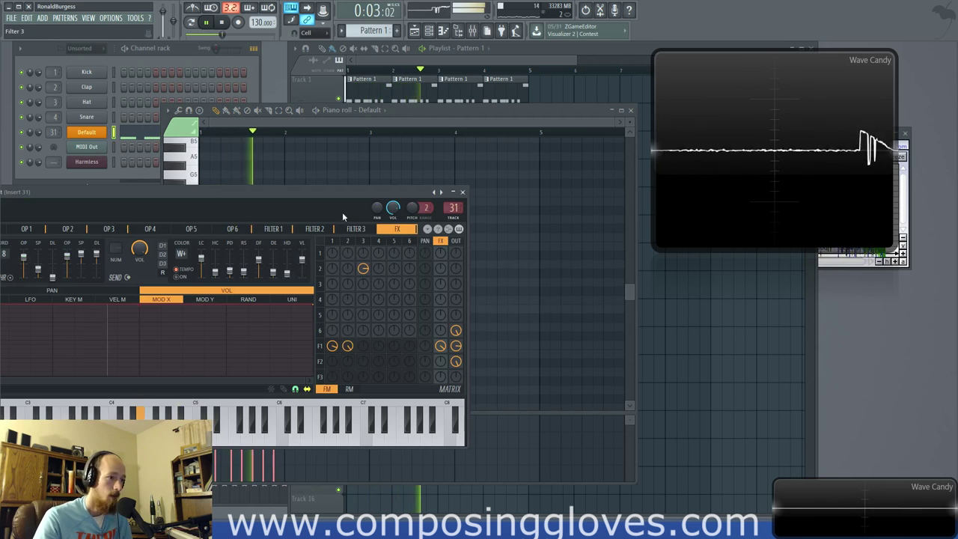
left_click_drag(335, 193, 456, 123)
key("space")
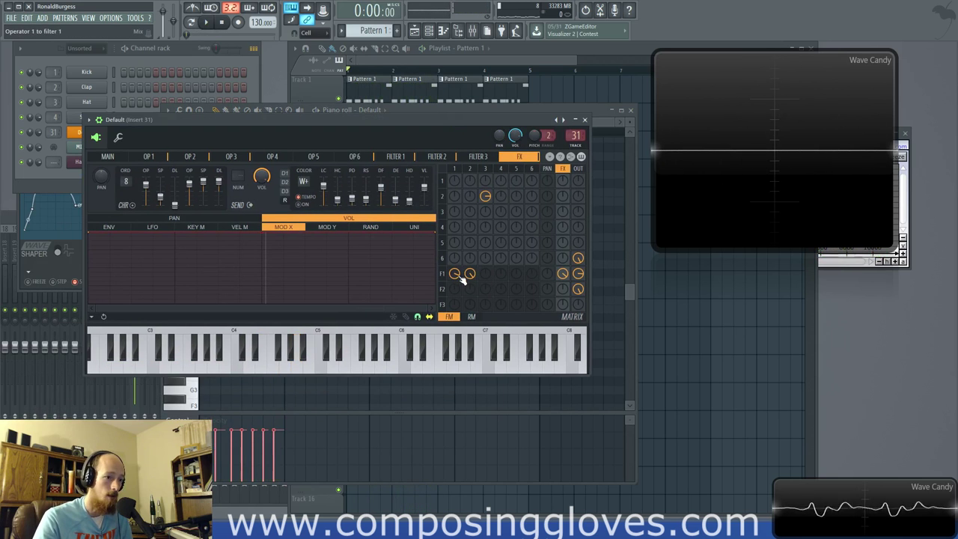
key("space")
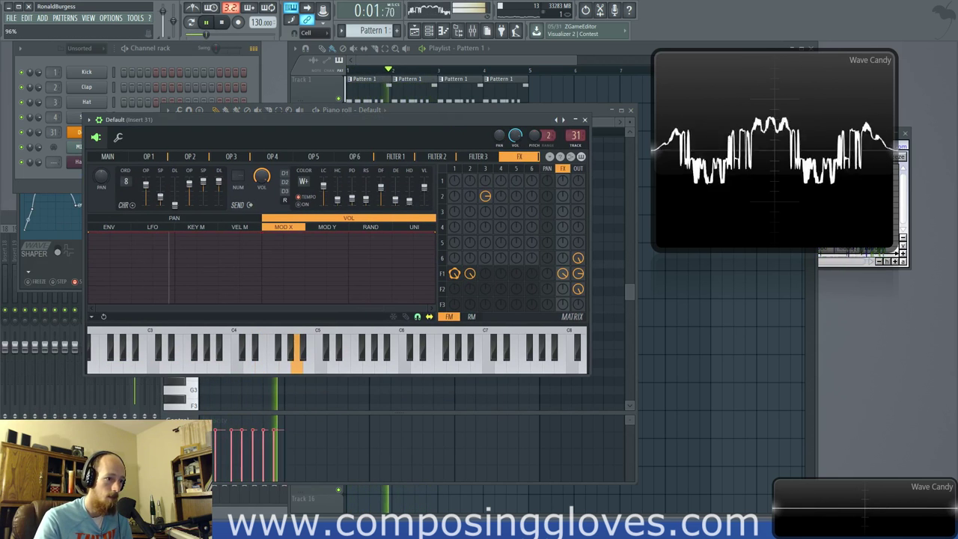
left_click(441, 211)
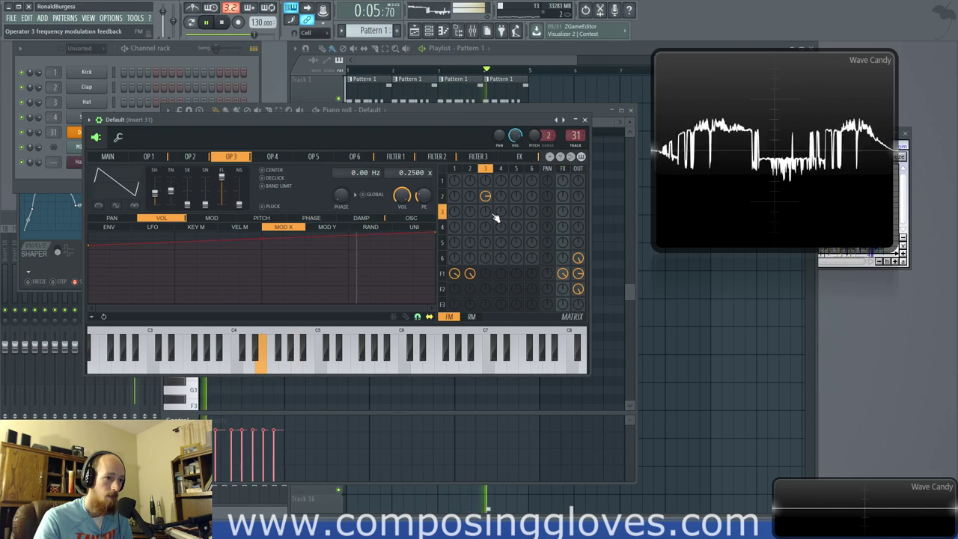
Step: Mix operator 5 into filter 1 during playback, switch its sine to the half-arch waveform and raise its shape slightly
left_click(442, 242)
key("space")
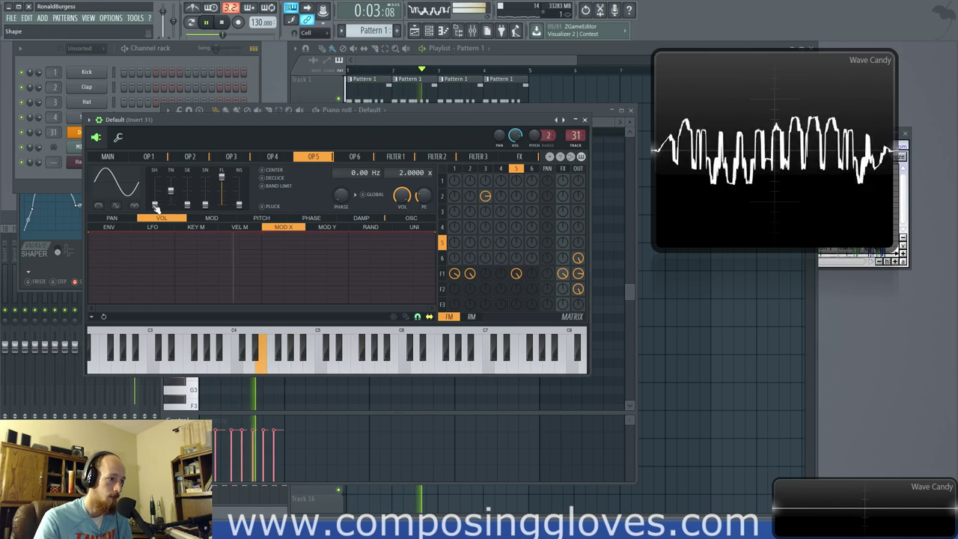
mouse_move(155, 204)
left_mouse_down()
mouse_move(154, 184)
mouse_move(154, 204)
left_mouse_up()
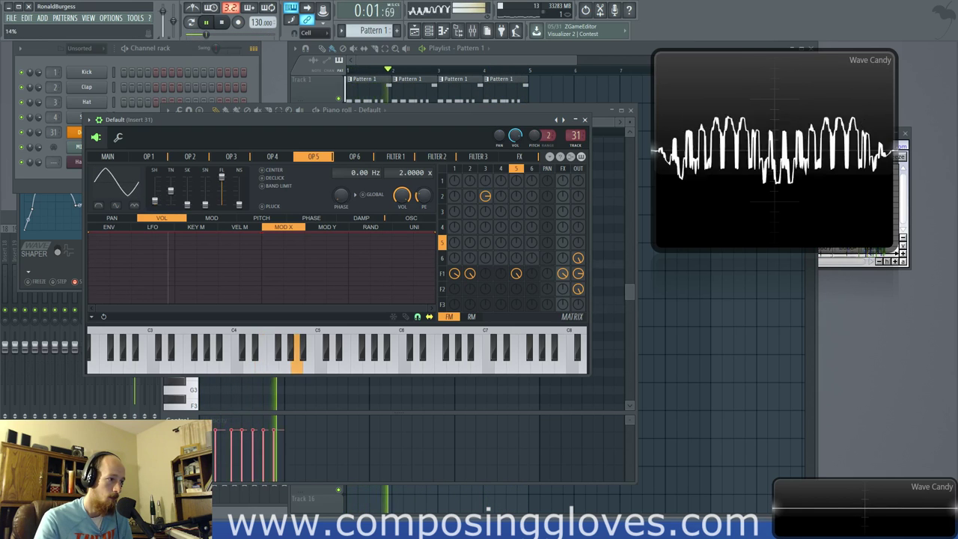
mouse_move(413, 176)
left_mouse_down()
mouse_move(412, 160)
mouse_move(412, 191)
mouse_move(412, 176)
left_mouse_up()
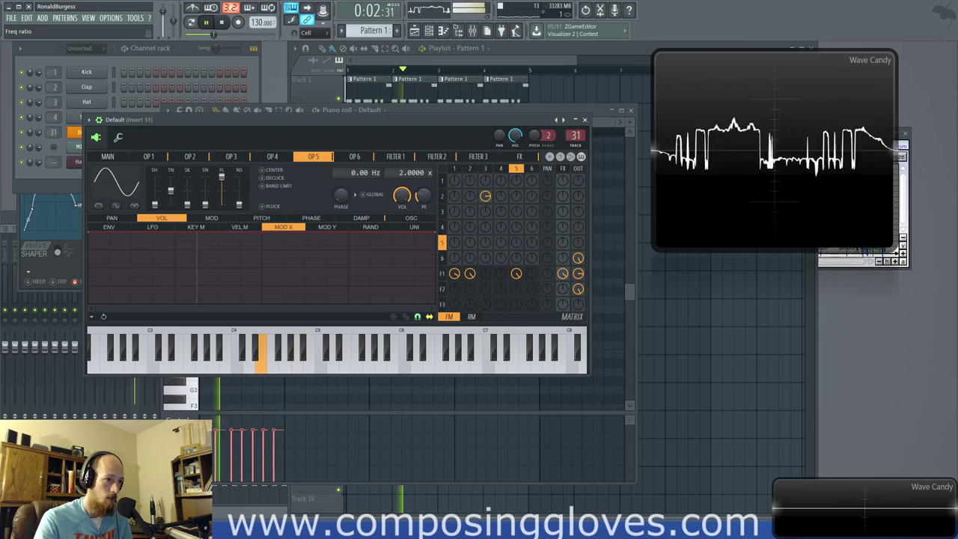
left_click(135, 206)
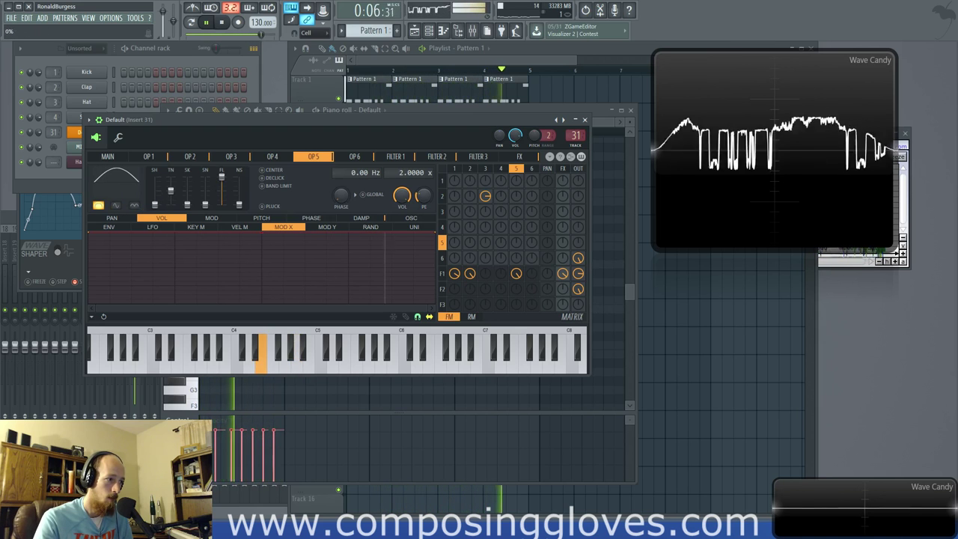
left_click_drag(155, 204, 155, 200)
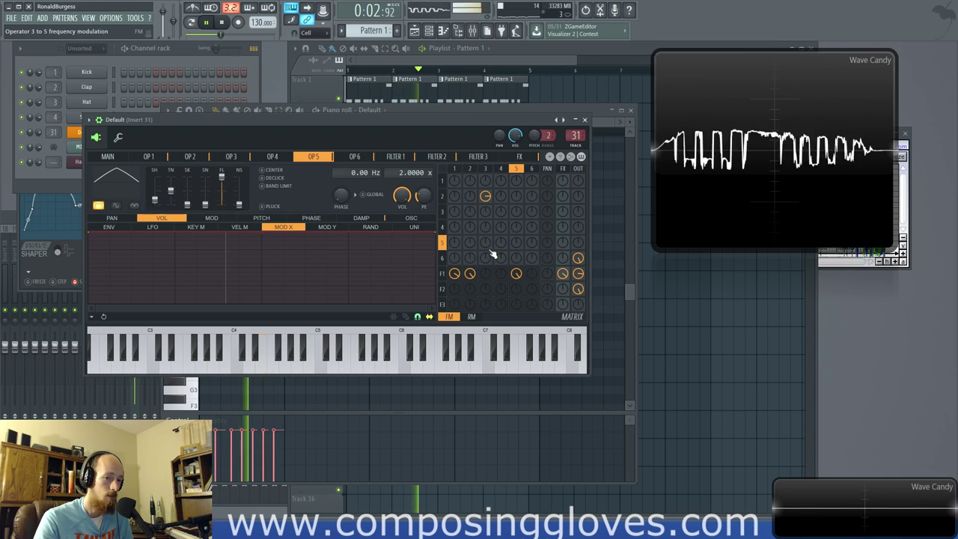
key("space")
Step: Add a Harmor instrument as a new channel in the channel rack
left_click(399, 77)
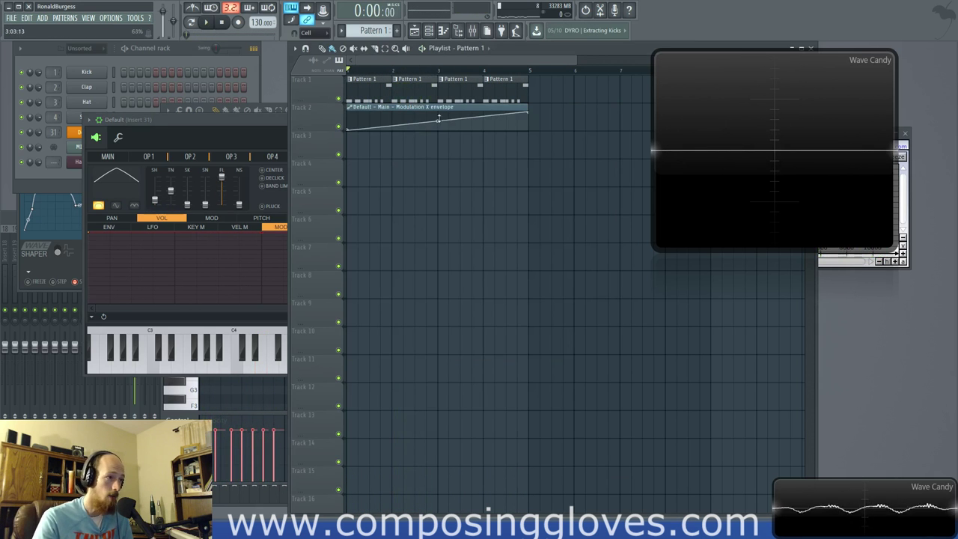
left_click(155, 52)
left_click(86, 186)
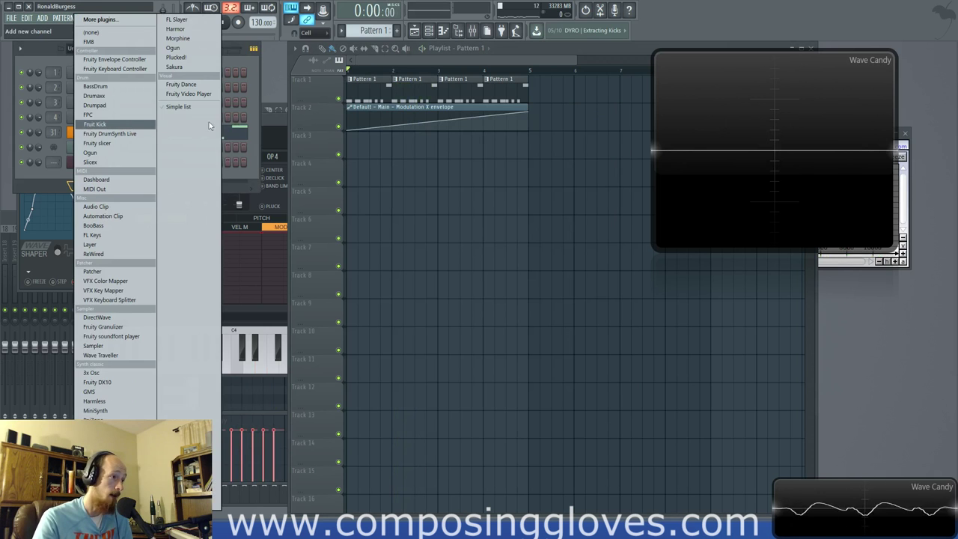
left_click(249, 63)
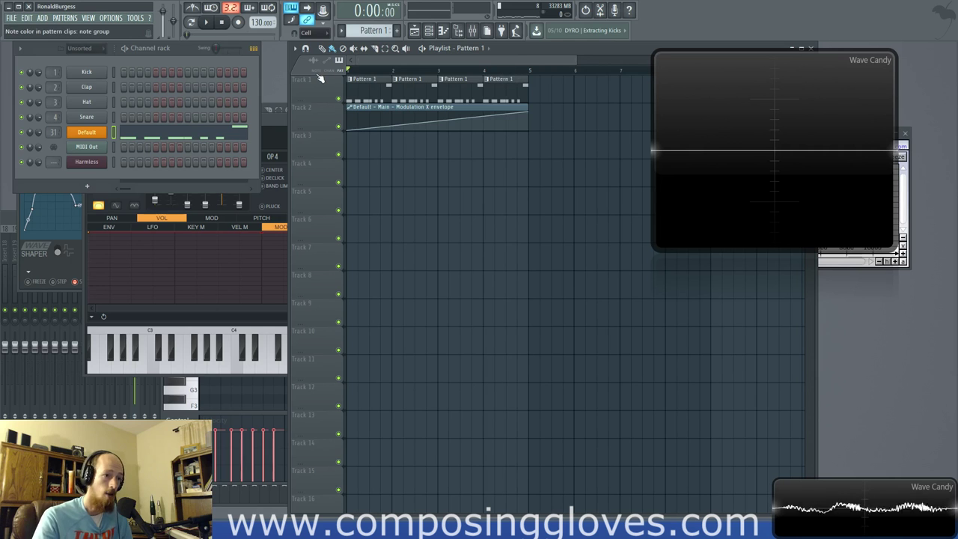
left_click(86, 187)
left_click(175, 29)
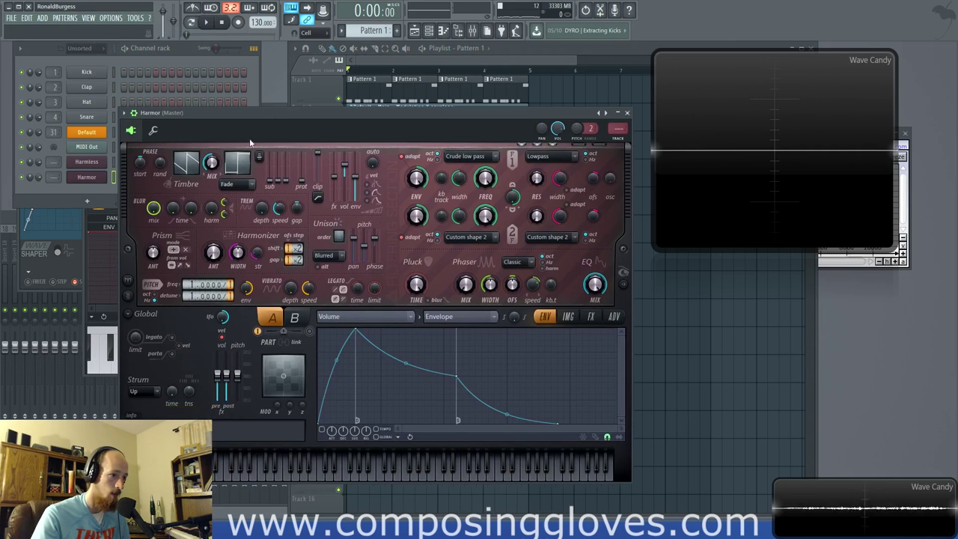
Step: Copy the Default channel's notes into the Harmor channel
right_click(82, 135)
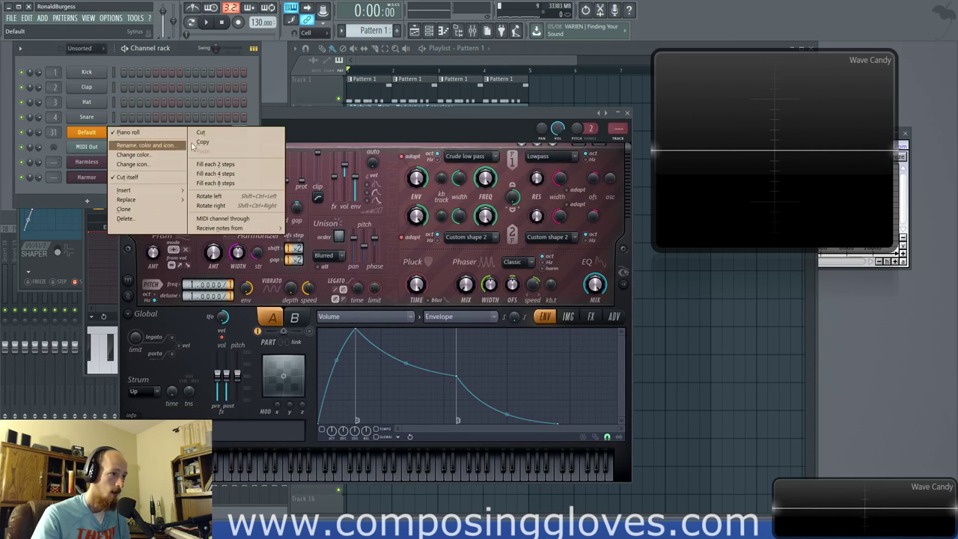
left_click(200, 142)
right_click(98, 183)
left_click(224, 198)
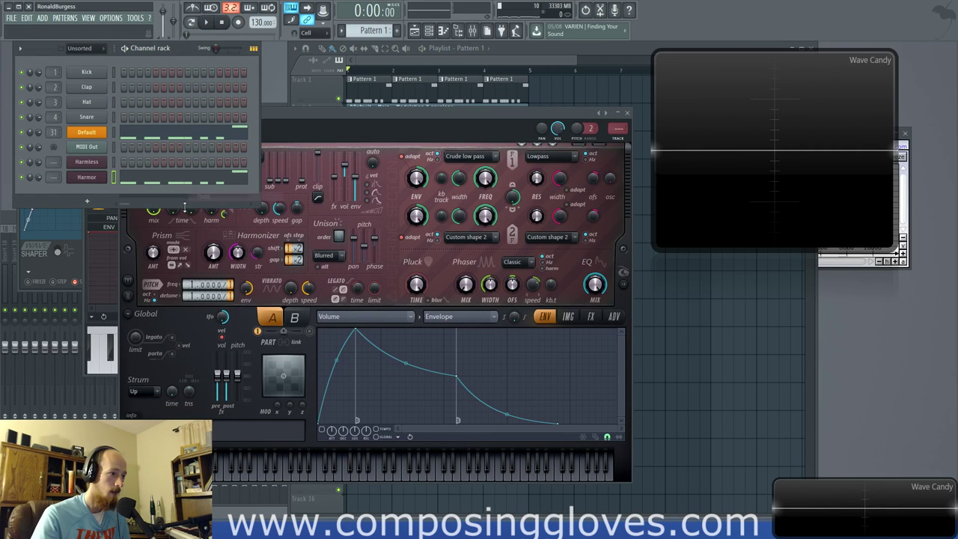
Step: Raise Harmor's unison order and reduce its unison pitch spread during playback
key("space")
left_click_drag(437, 120, 437, 112)
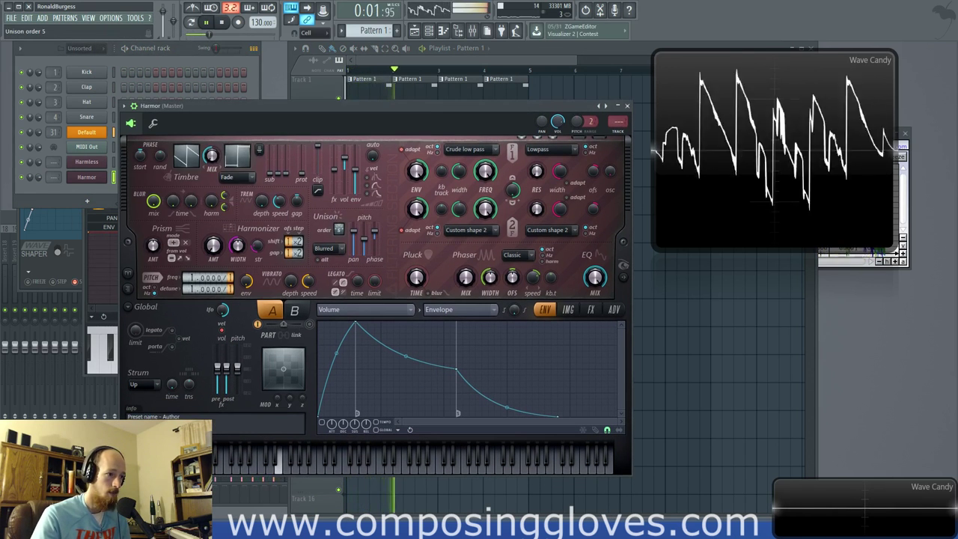
left_click_drag(365, 241, 366, 254)
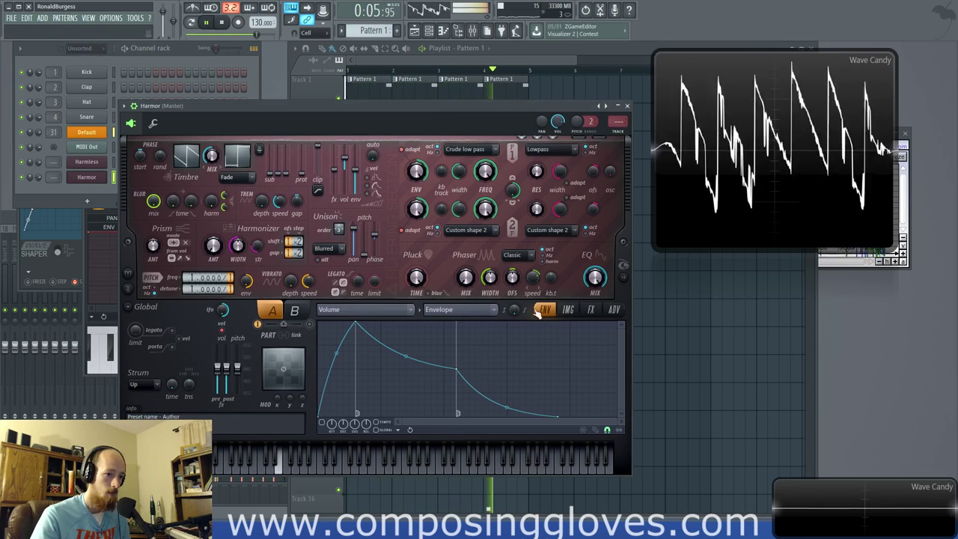
Step: Show Harmor's effects and set the distortion type to Cube
left_click(591, 310)
left_click(387, 335)
left_click(394, 392)
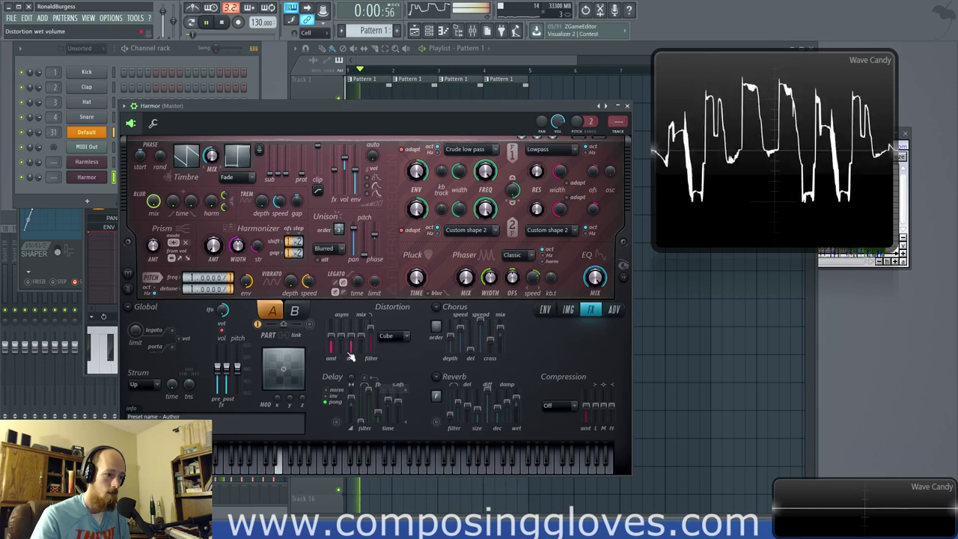
Step: Audition the Ribbon distortion with part A's frequency divider at 2 and return the distortion type to Cube
left_click(387, 335)
left_click(396, 427)
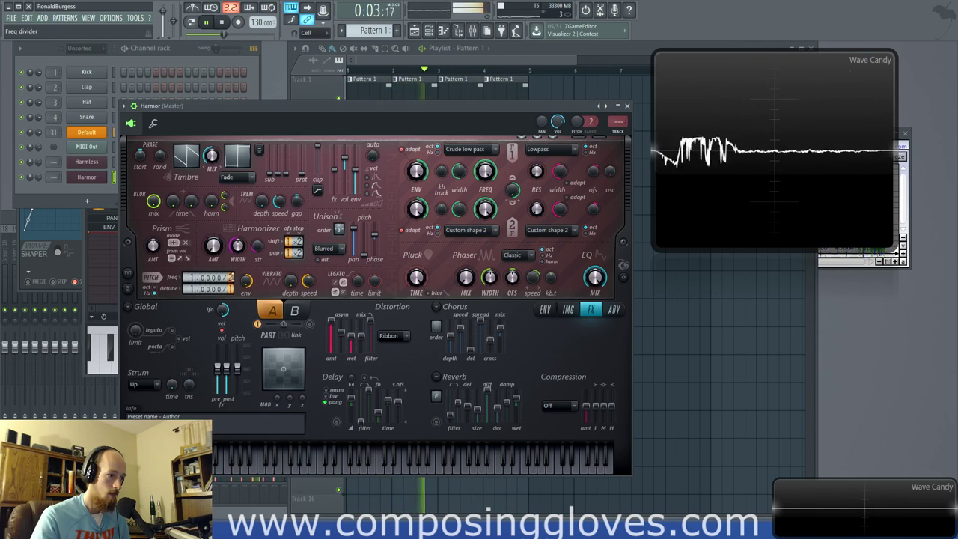
left_click(401, 341)
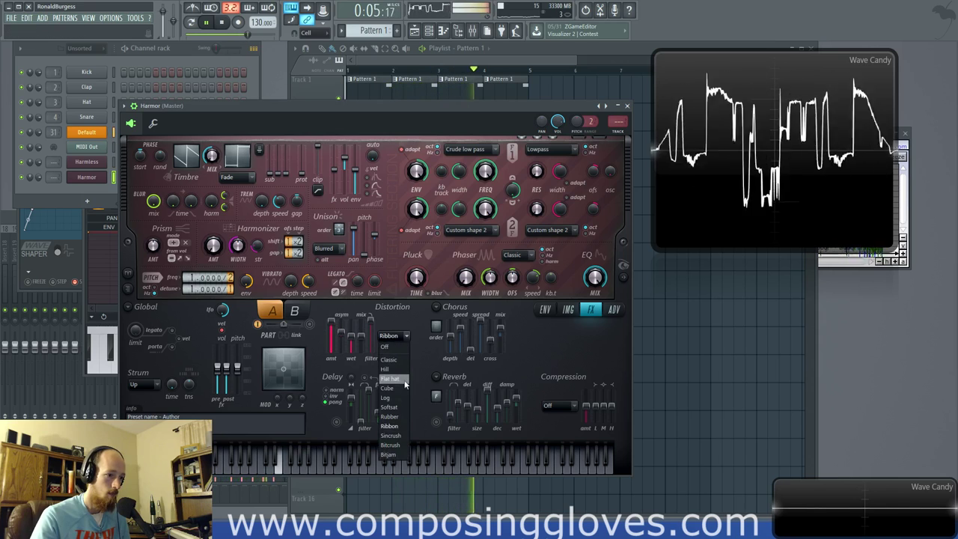
left_click(400, 388)
Step: Shape Harmor's Harmonic randomness curve with an early peak, a deep middle dip and a last point slightly above centre
left_click(546, 310)
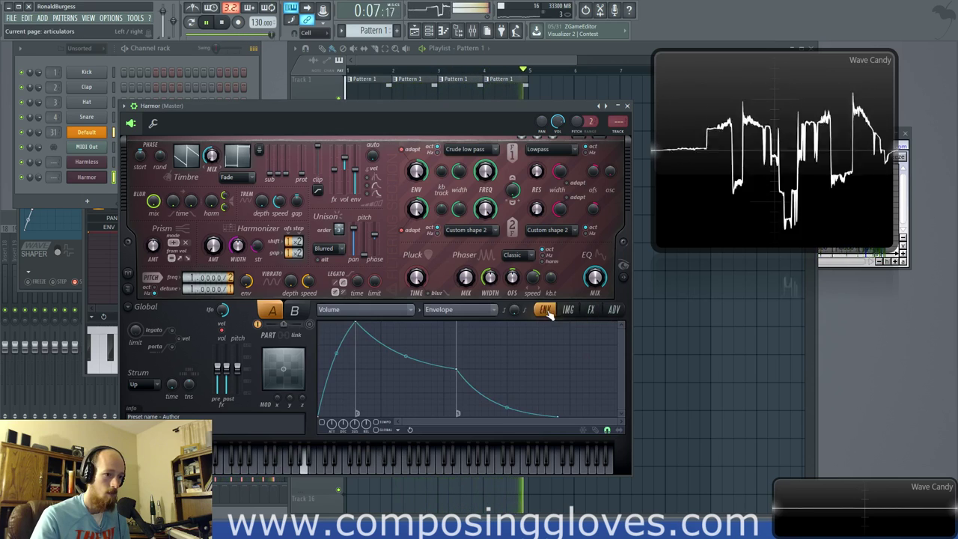
left_click(405, 312)
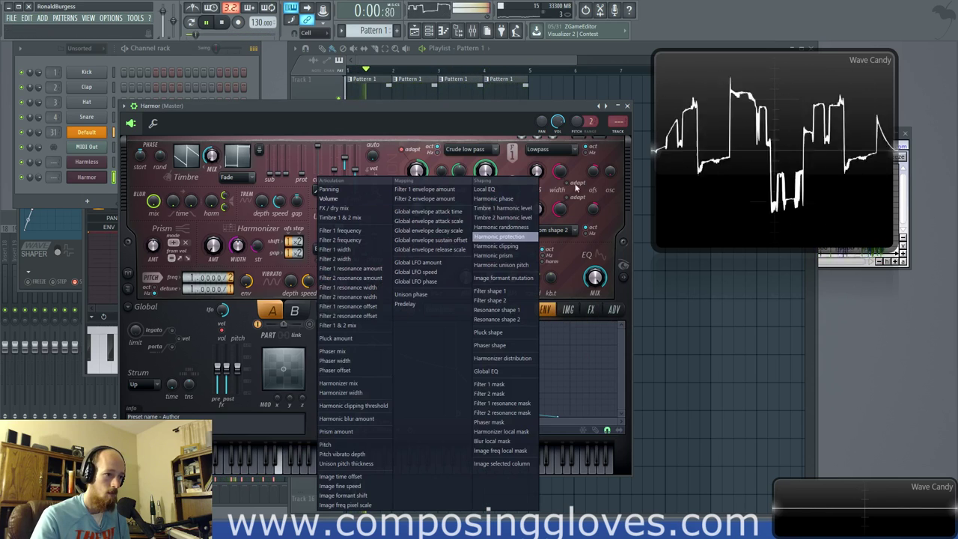
left_click(525, 230)
right_click(361, 345)
right_click(453, 401)
right_click(530, 345)
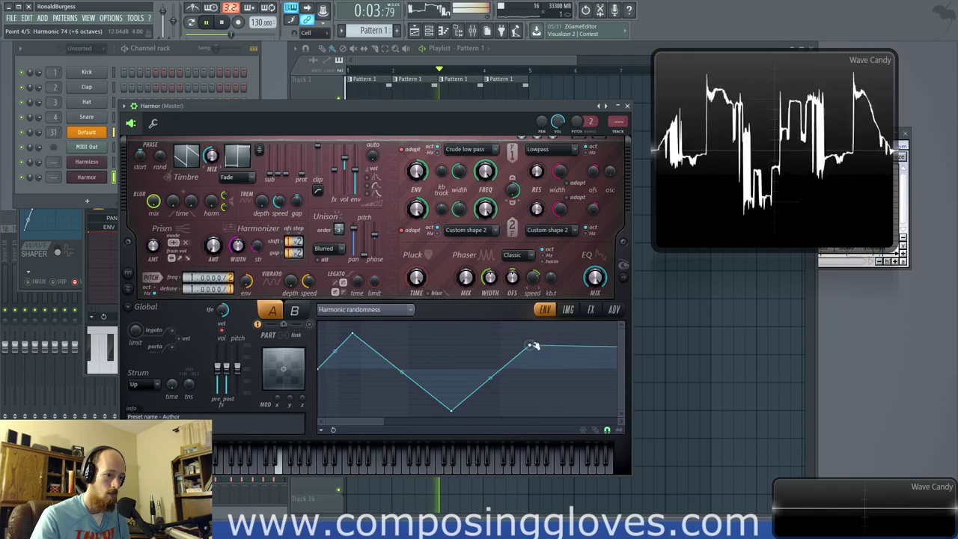
left_click_drag(542, 348, 541, 365)
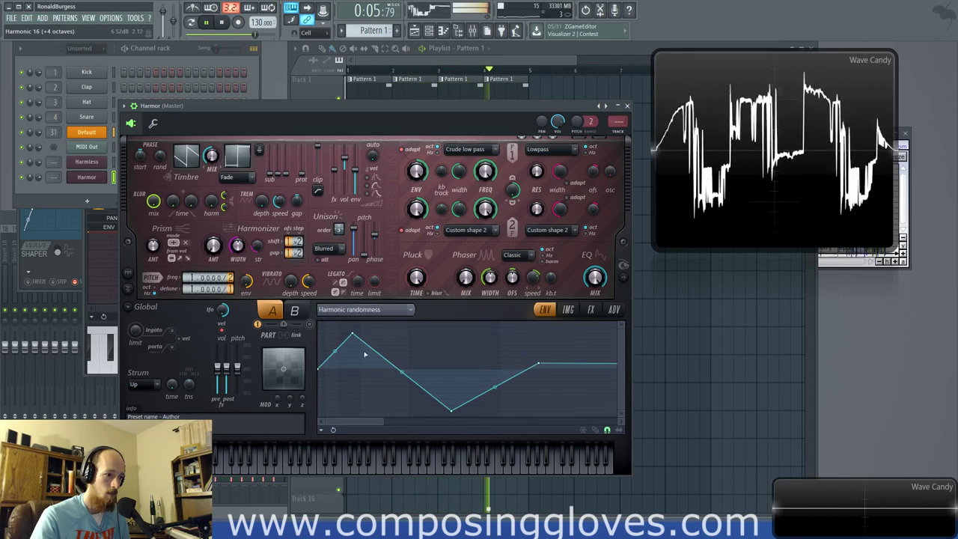
Step: Enable Harmor's reverb and raise part B's harmonizer amount during playback
left_click(595, 310)
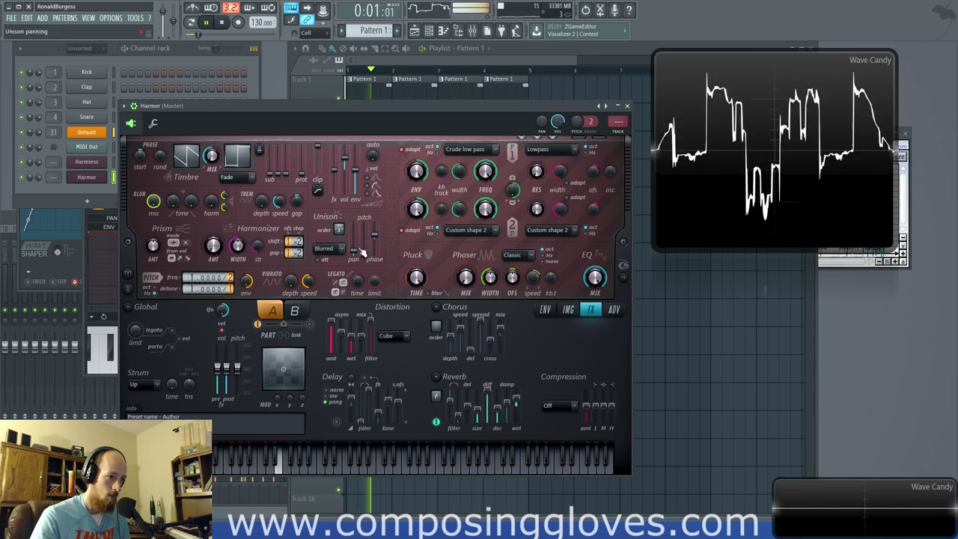
left_click(297, 312)
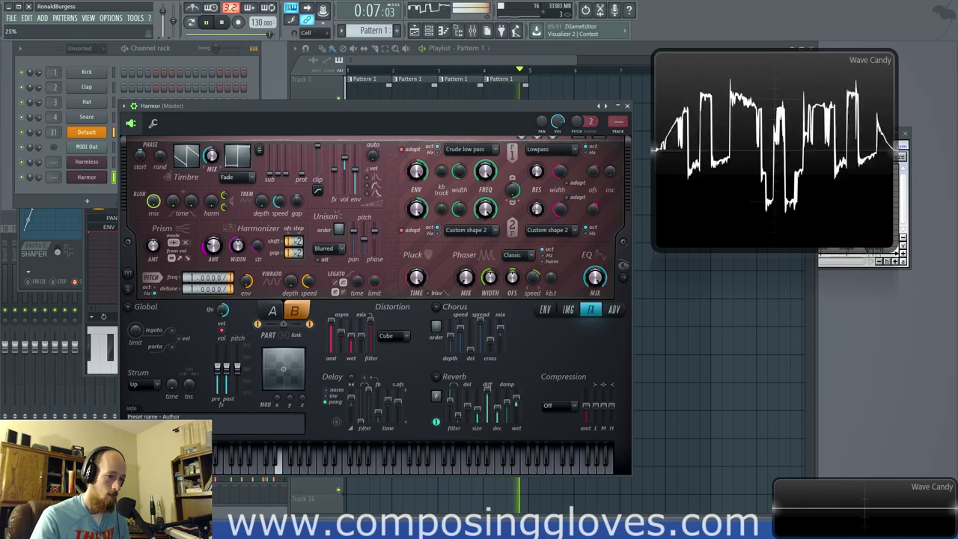
key("space")
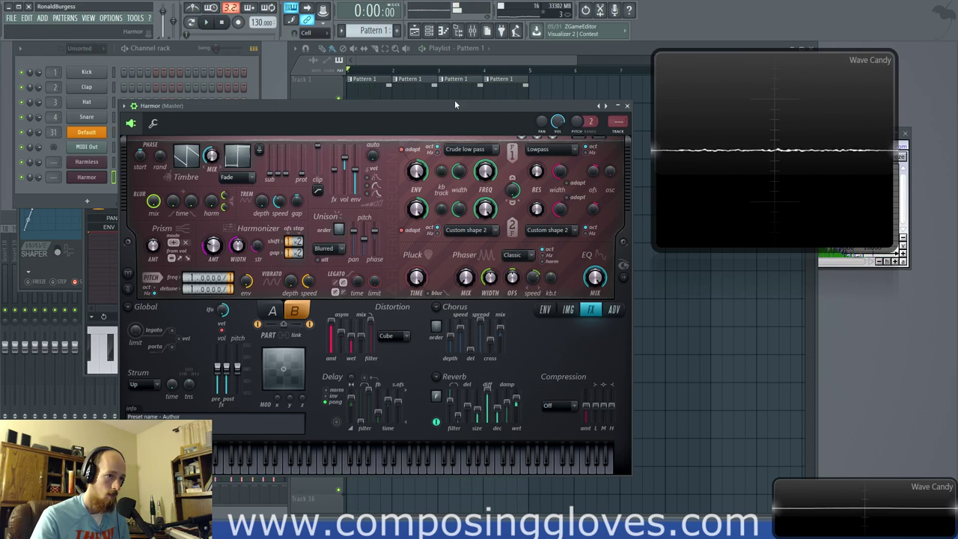
Step: Route Harmor to mixer insert 31 and display that insert in the mixer
left_click_drag(454, 103, 389, 106)
left_click_drag(188, 112, 165, 108)
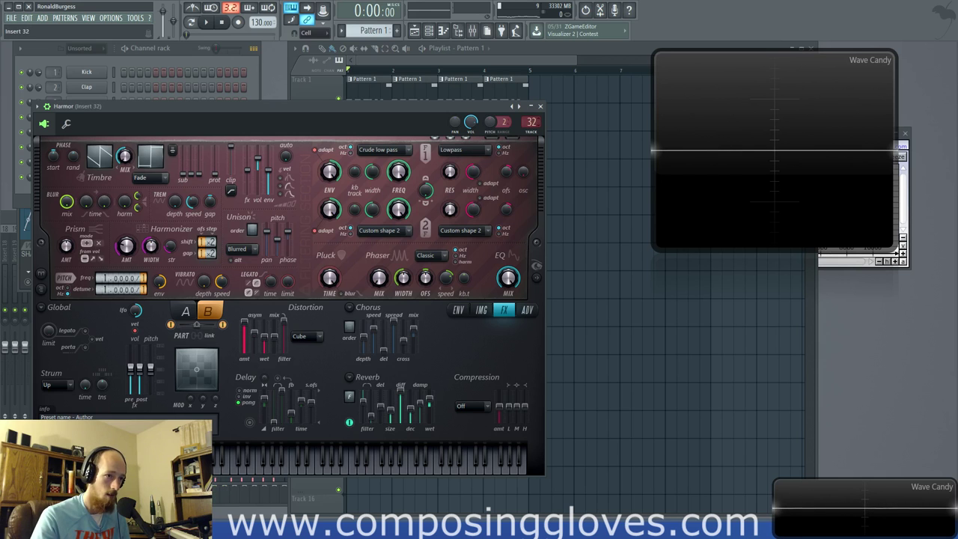
left_click(479, 32)
left_click_drag(427, 218, 467, 168)
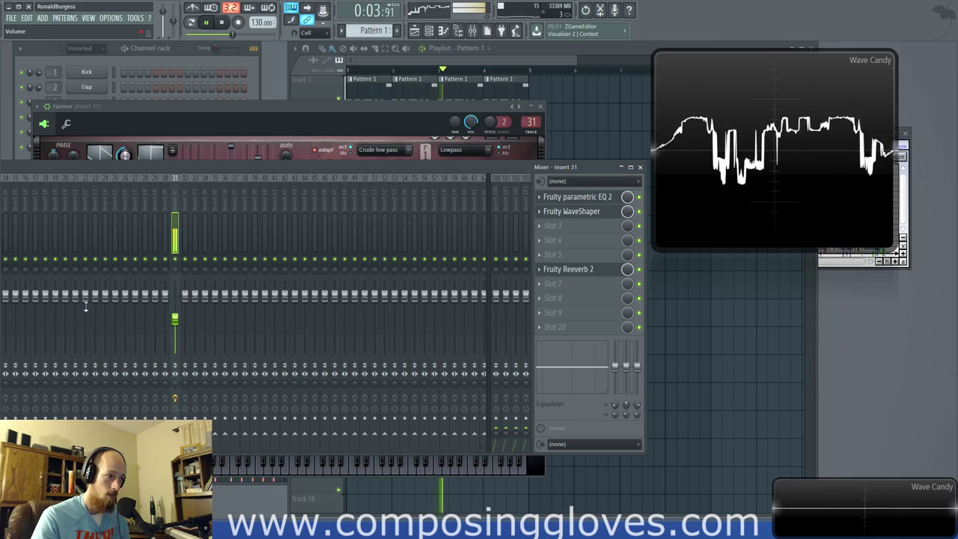
Step: Raise insert 31's volume fader and audition the combined bass
left_click_drag(175, 319, 175, 303)
key("space")
key("space")
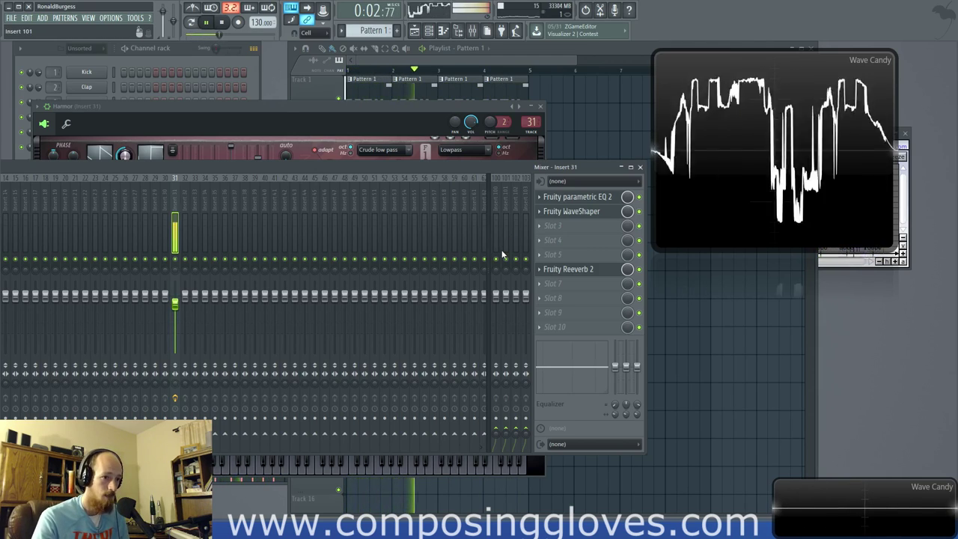
key("space")
Step: Bypass the Fruity WaveShaper on insert 31 and rearrange the Harmor and mixer windows
left_click_drag(285, 116, 254, 100)
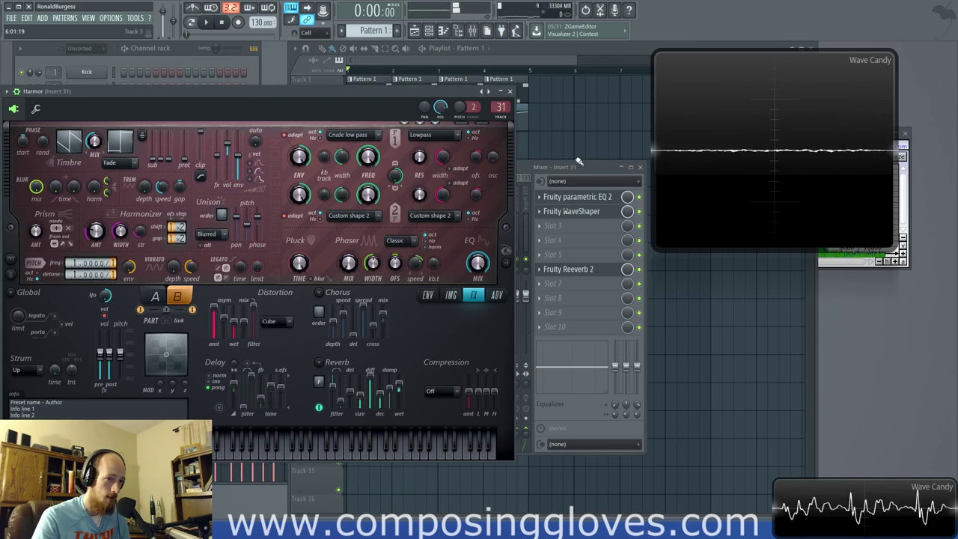
left_click_drag(568, 167, 569, 192)
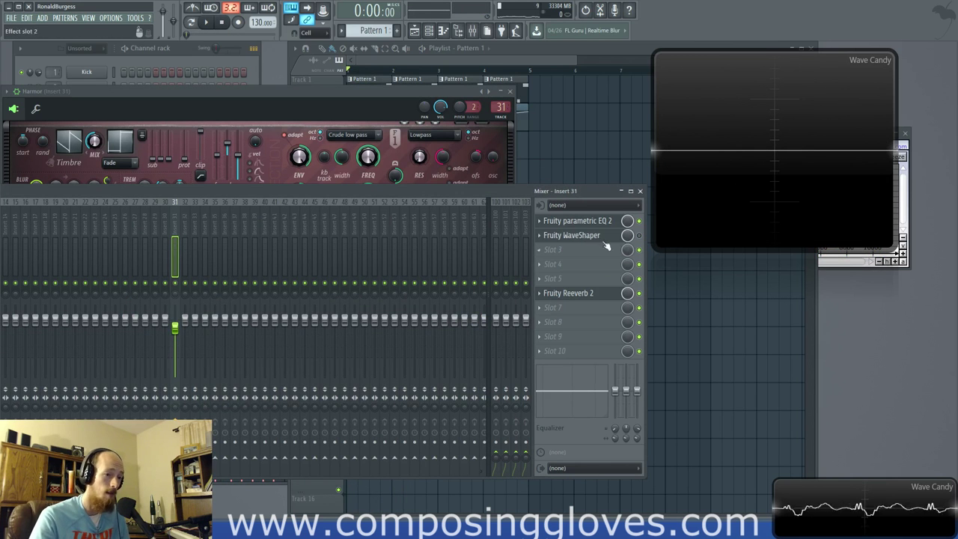
left_click_drag(310, 193, 469, 171)
left_click(413, 64)
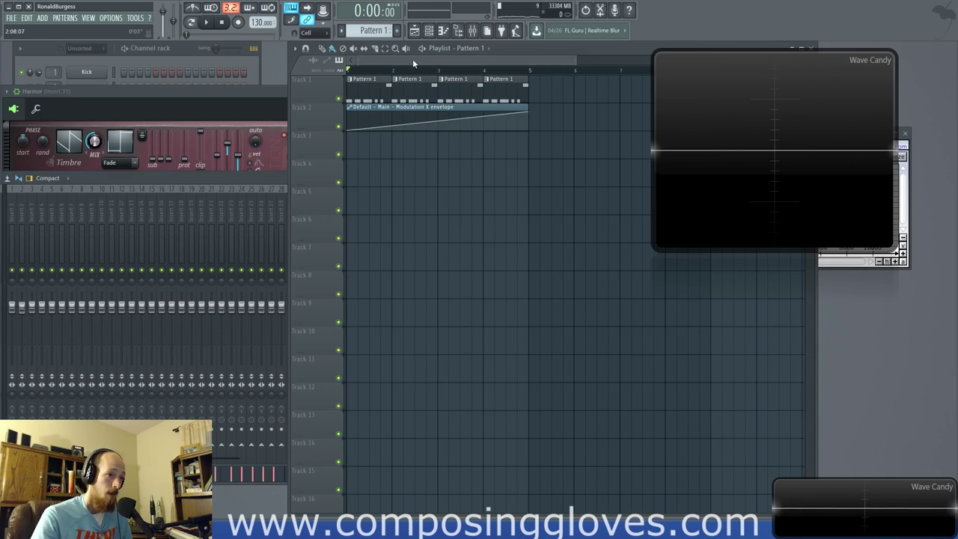
left_click(230, 182)
left_click_drag(532, 181, 403, 231)
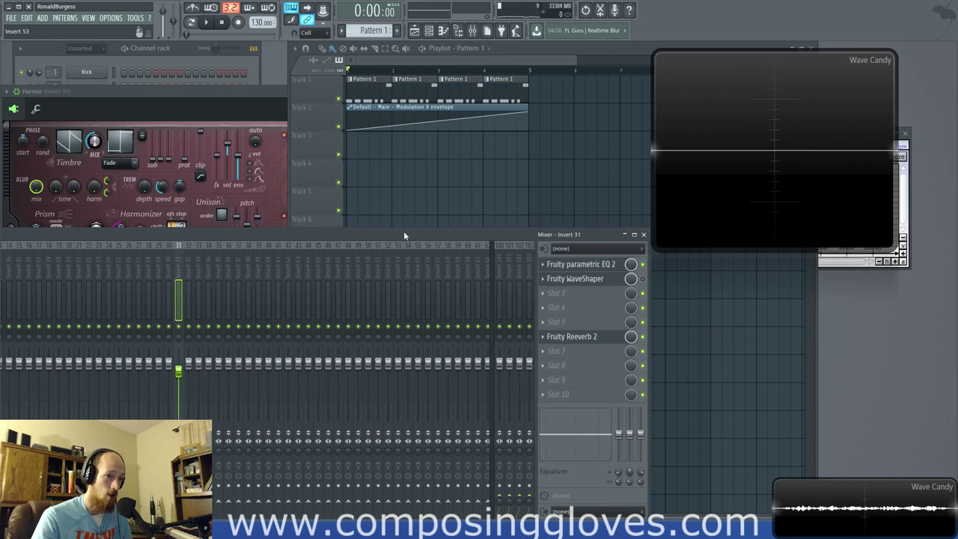
Step: Open and re-enable insert 31's Fruity WaveShaper, and enlarge its window to show the curve's lower end in detail
left_click(601, 283)
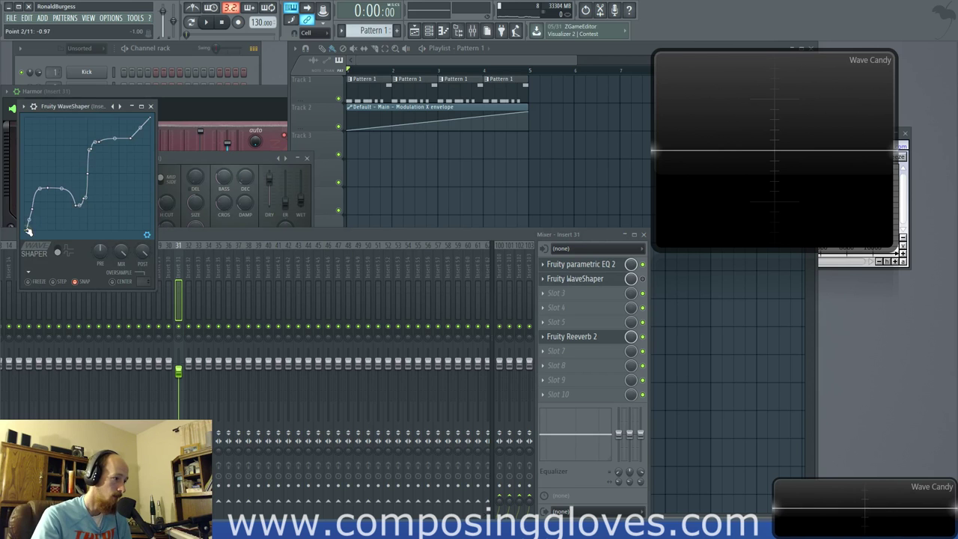
left_click(632, 278)
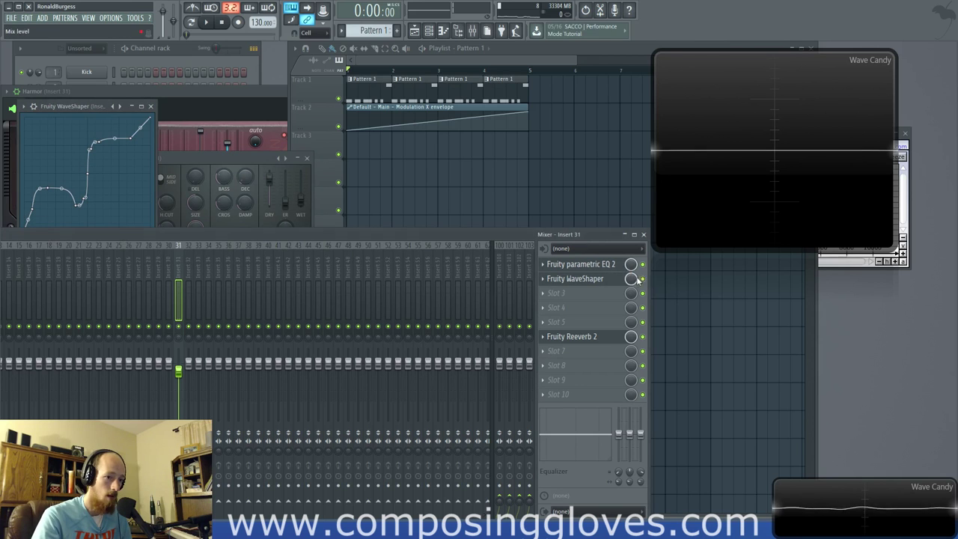
left_click_drag(94, 106, 117, 103)
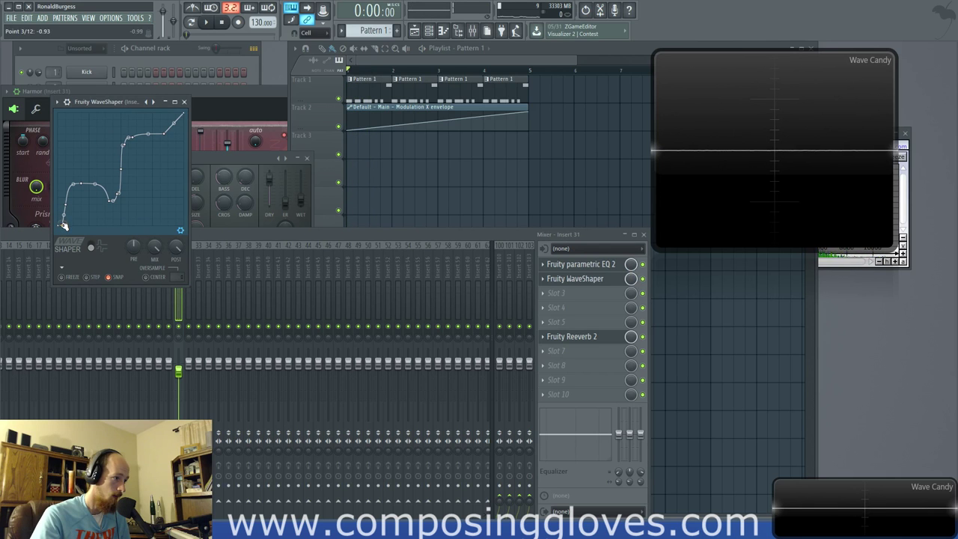
left_click_drag(188, 284, 606, 441)
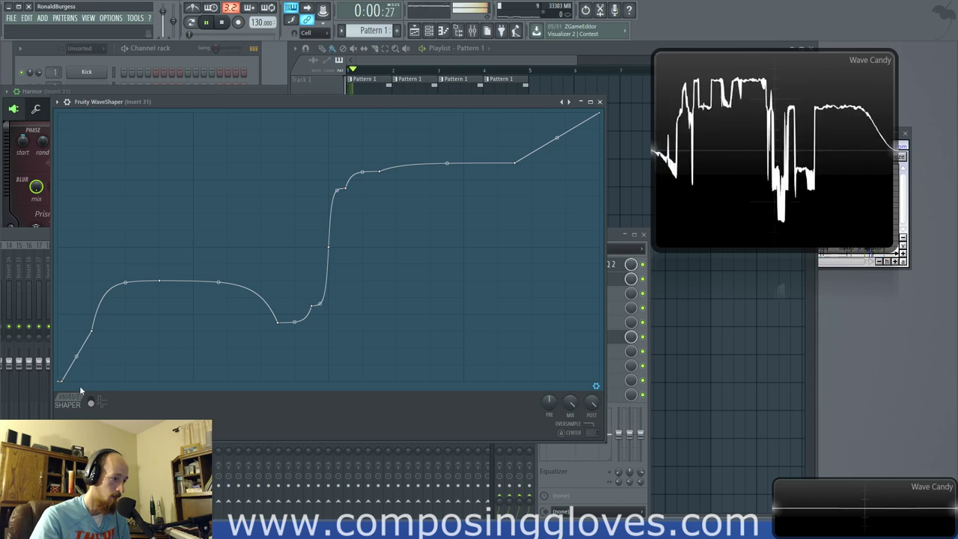
Step: Bring the mixer forward and load Maximus into effect slot 2 of insert 31
left_click(611, 238)
left_click(556, 284)
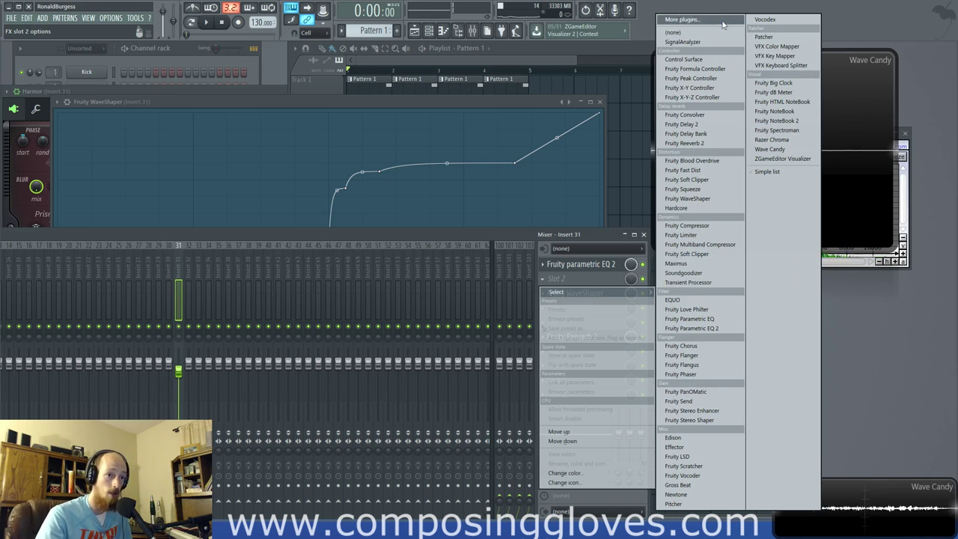
left_click(713, 265)
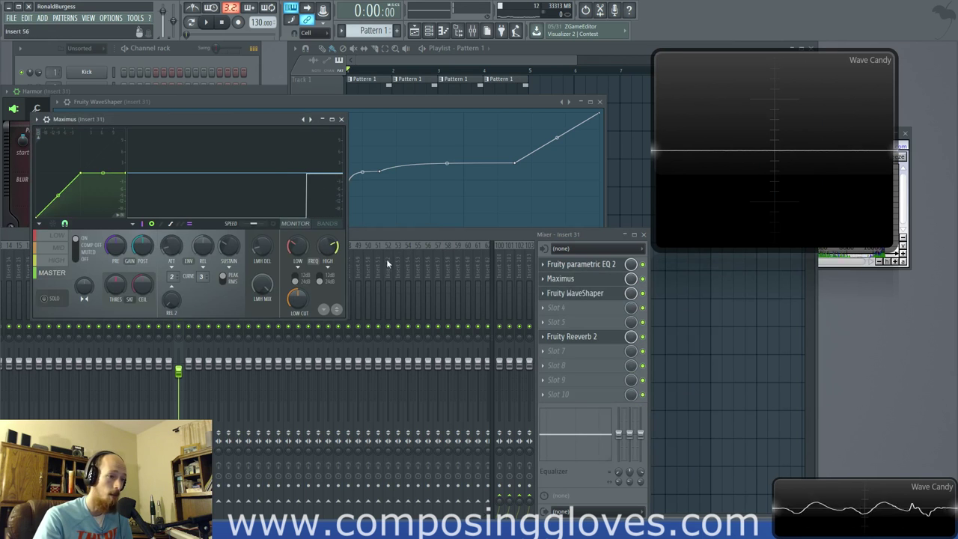
Step: Try adding a low-level gate point to the Maximus high band's envelope, audition it, and remove the point
left_click(54, 260)
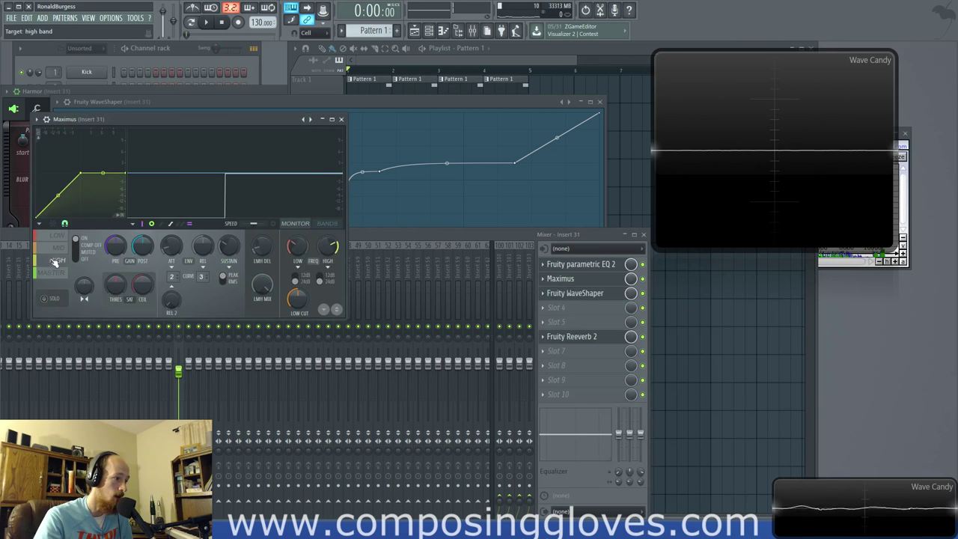
left_click_drag(44, 214, 41, 223)
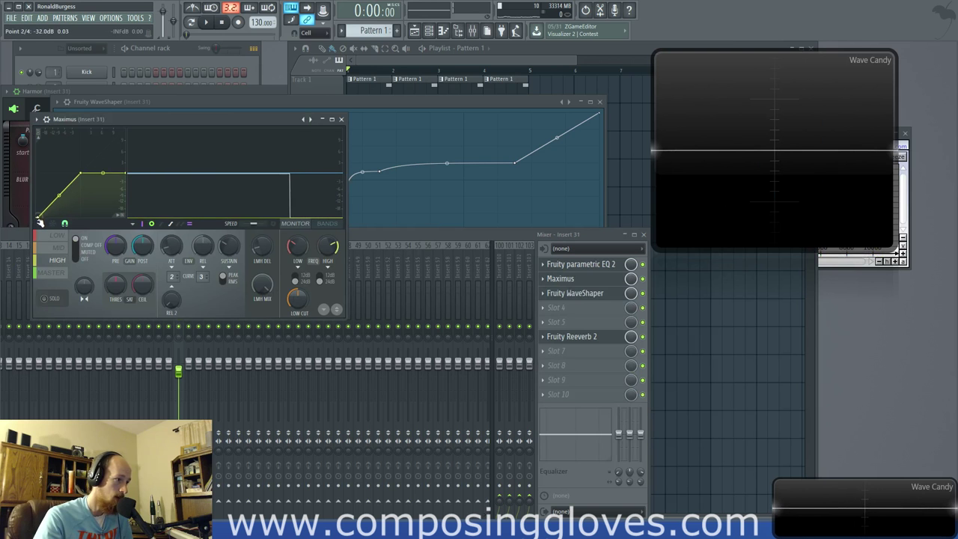
key("space")
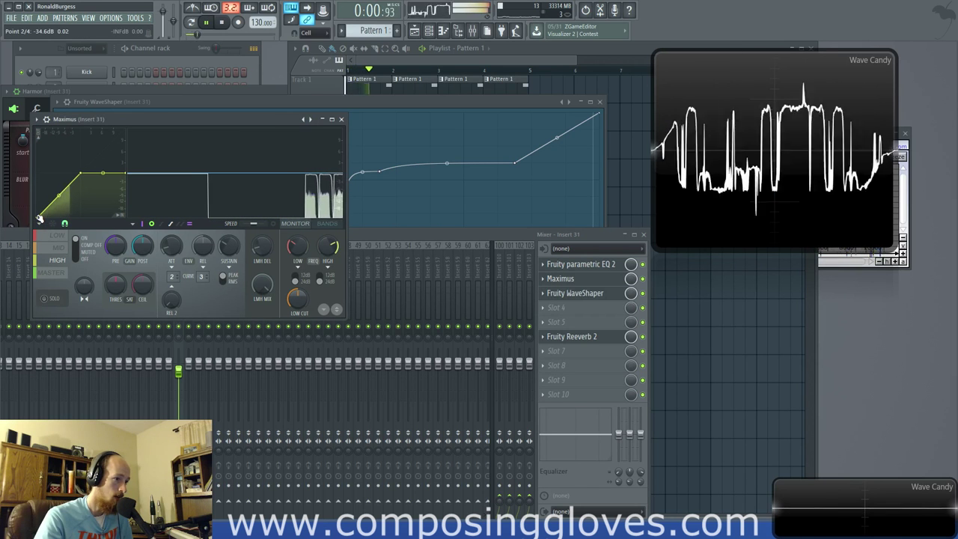
key("space")
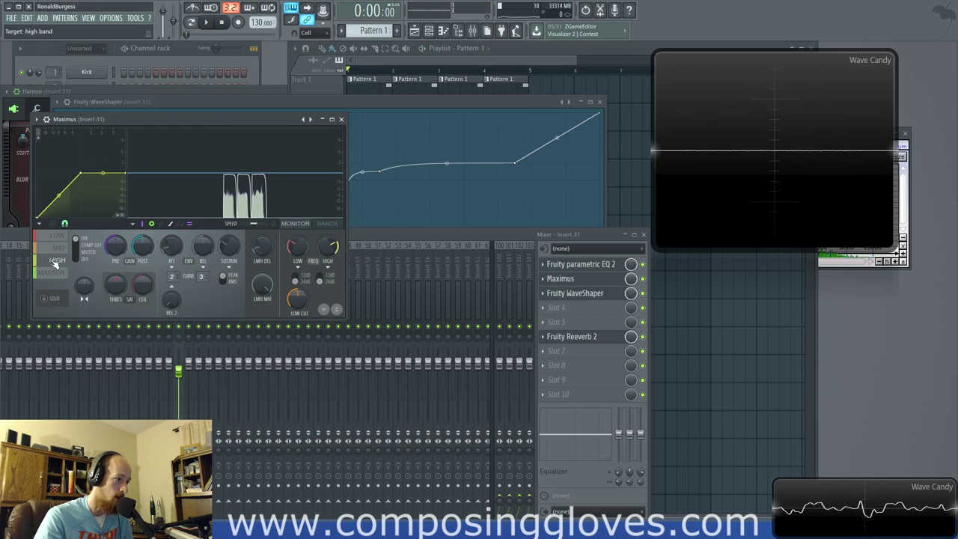
right_click(39, 219)
Step: Add a point at about -27 dB to the low end of the Maximus master envelope to gate quiet signal, and audition it
left_click(51, 232)
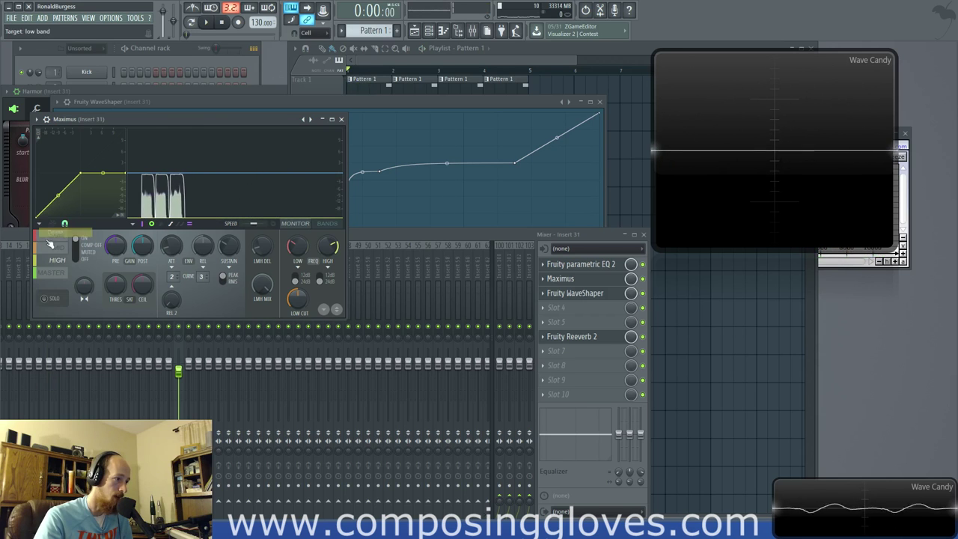
left_click(50, 274)
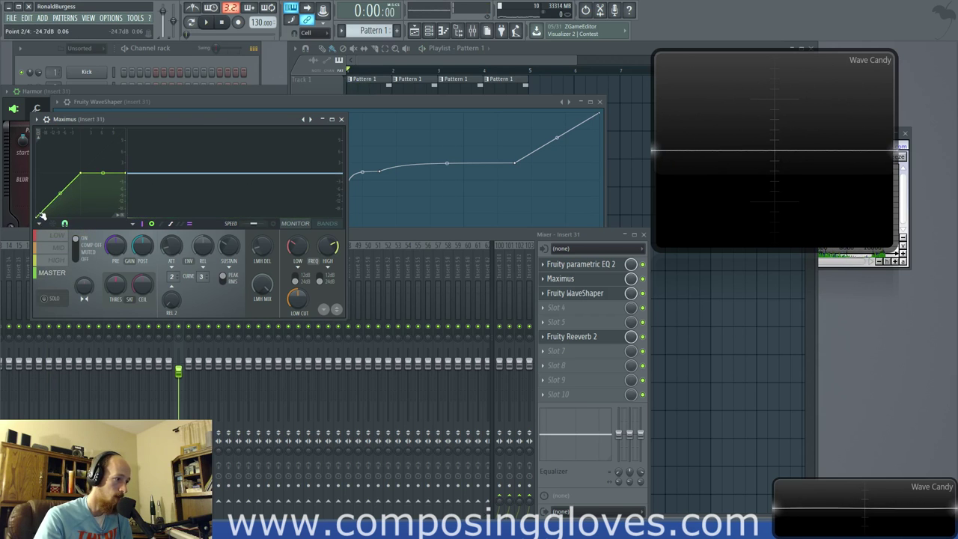
left_click_drag(40, 224, 37, 217)
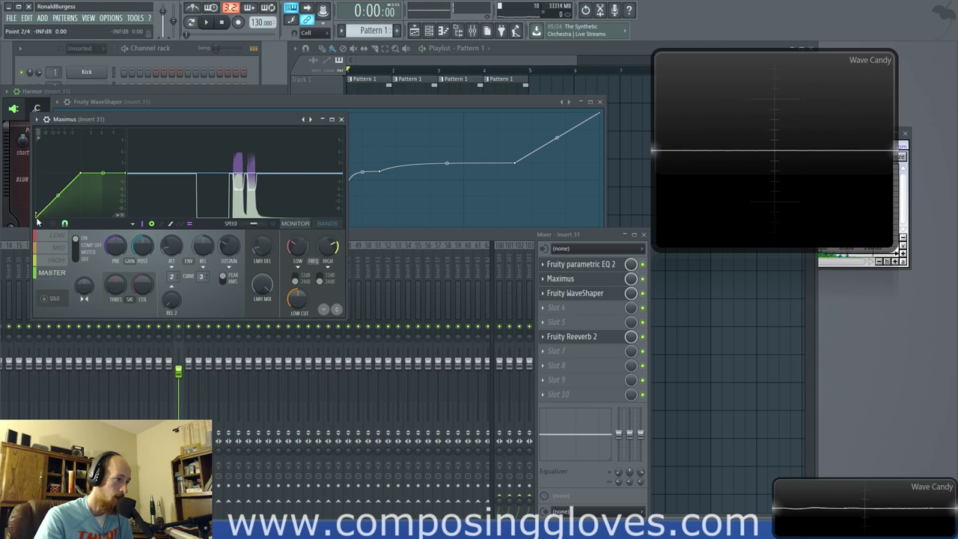
left_click_drag(36, 218, 40, 216)
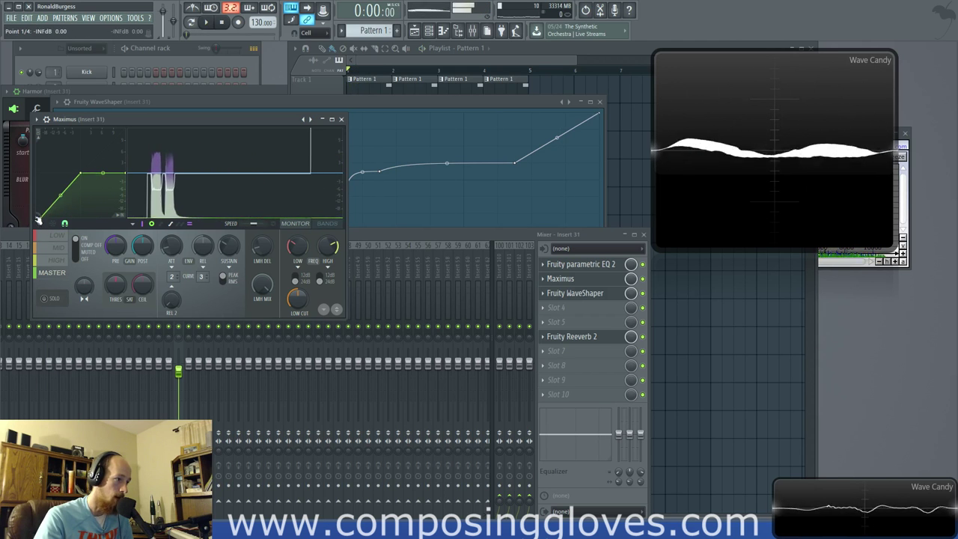
key("space")
key("space")
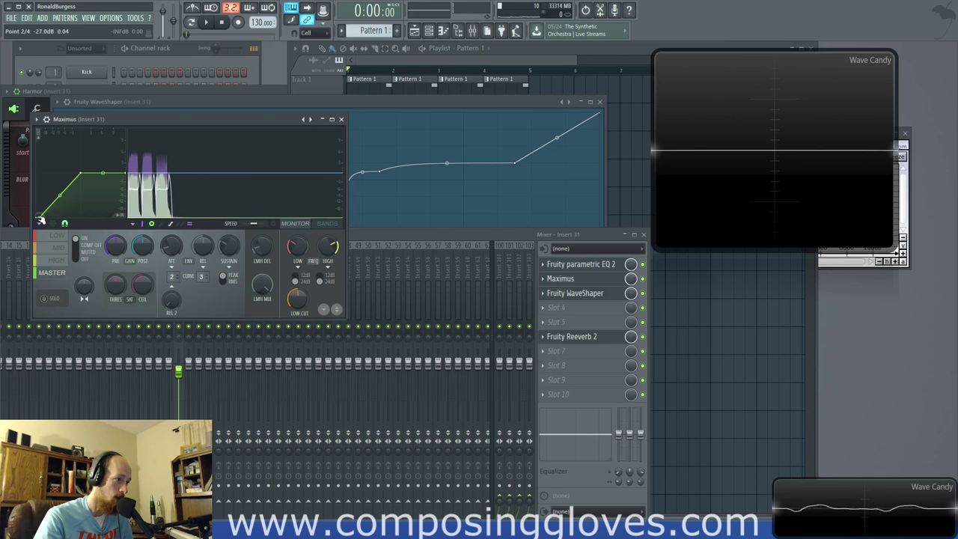
key("space")
key("space")
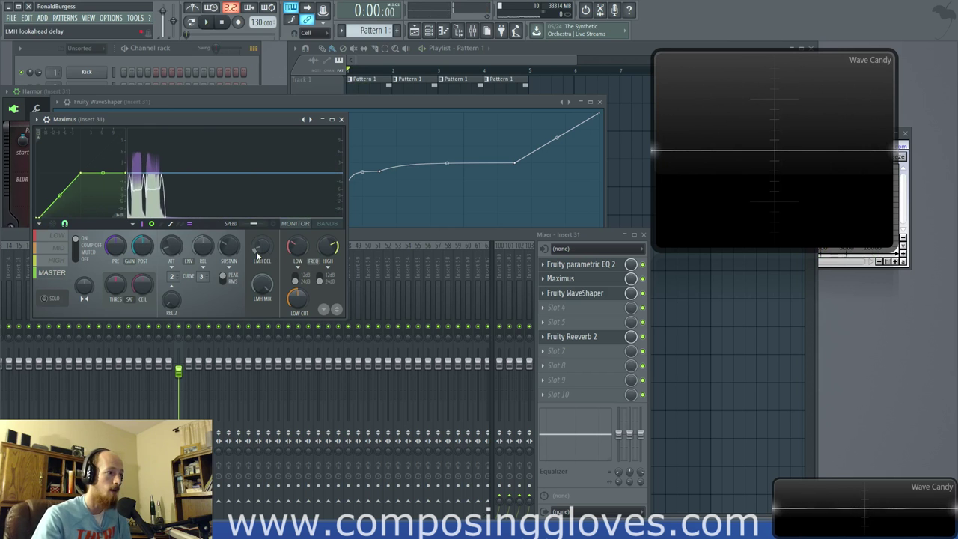
key("space")
key("space")
Step: Bring the playlist and mixer into view and audition the gated bass with the Modulation X automation
left_click(414, 54)
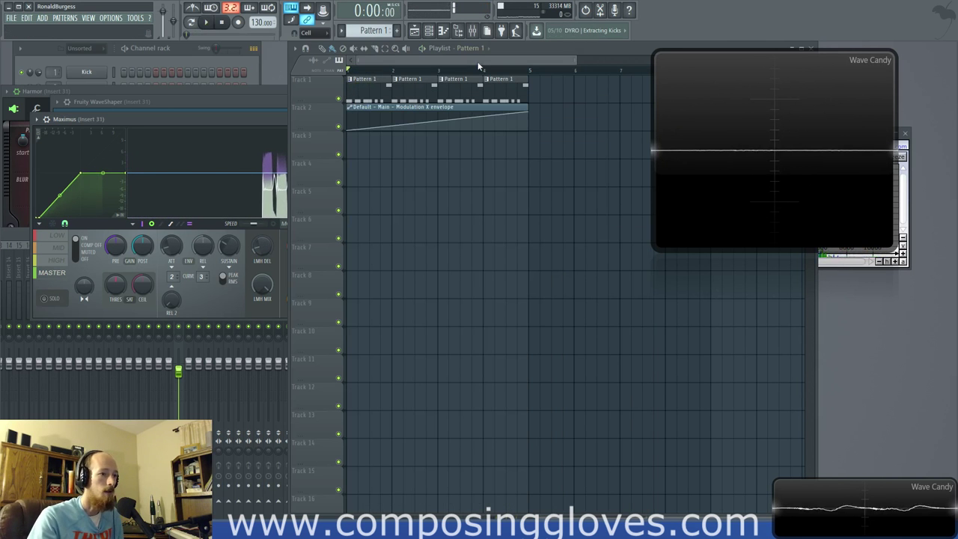
left_click(474, 31)
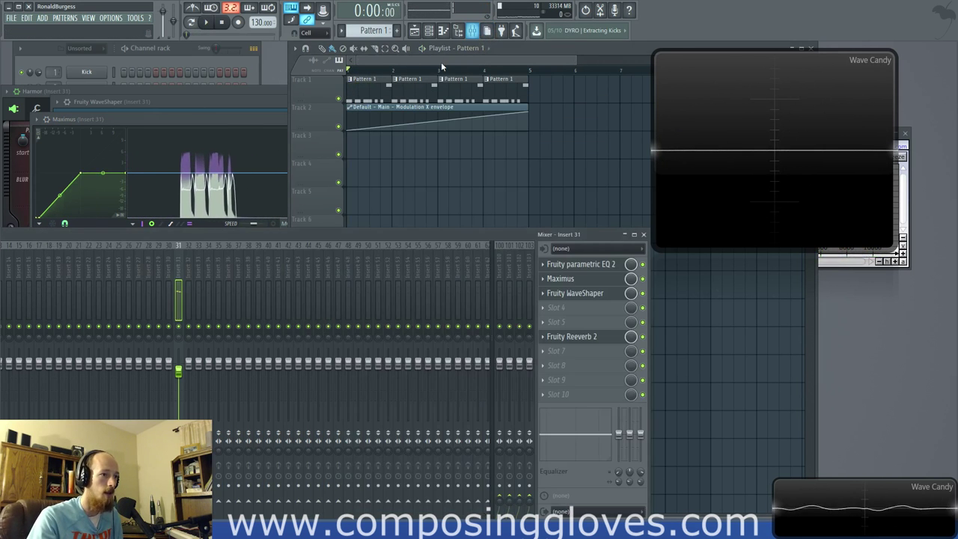
key("space")
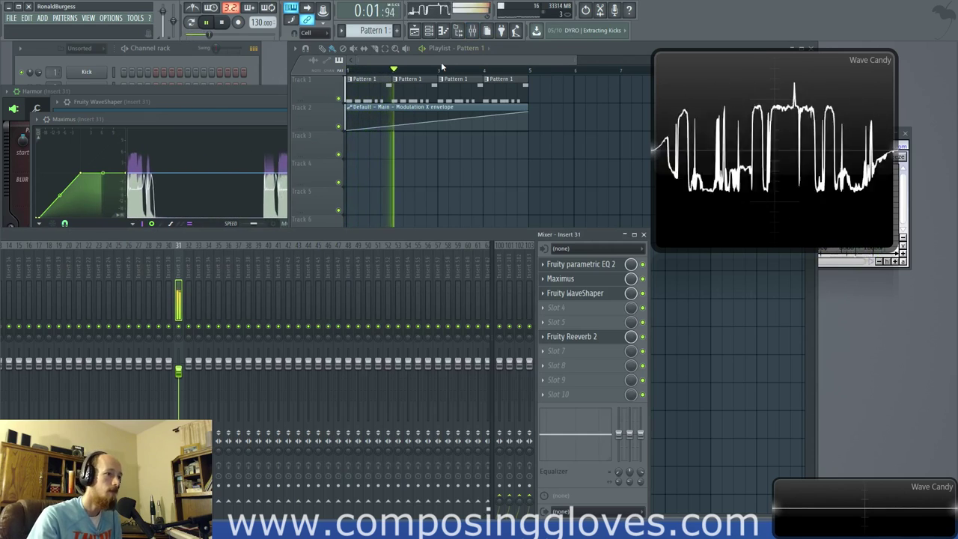
key("space")
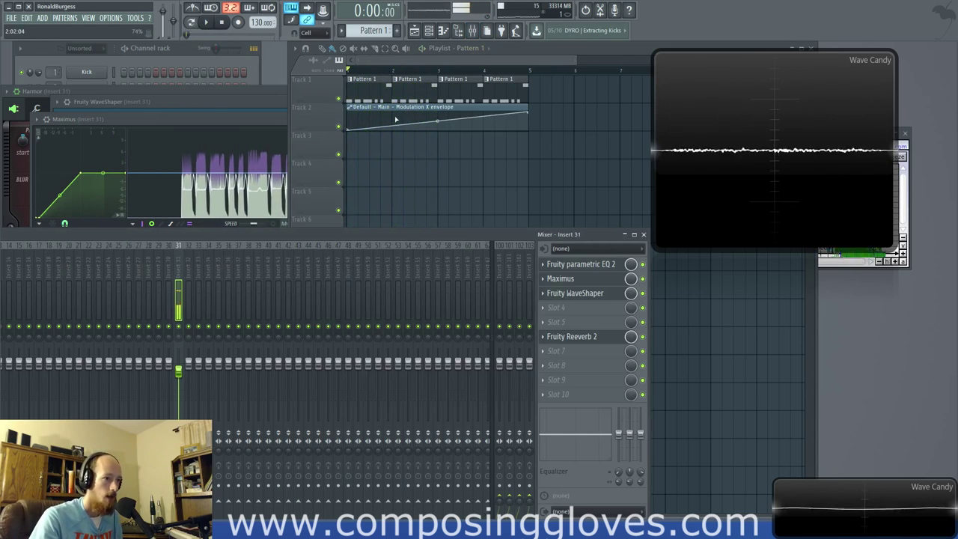
Step: Shift the mixer aside, display Harmor and the Default Sytrus channel, and arrange the Sytrus window beside insert 31's effect slots
left_click_drag(437, 234, 463, 238)
left_click(157, 66)
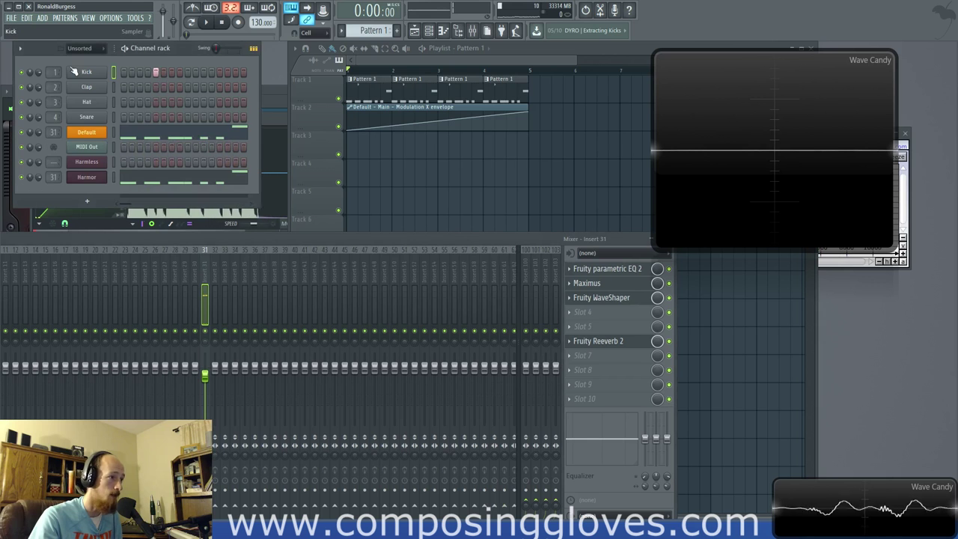
left_click(87, 176)
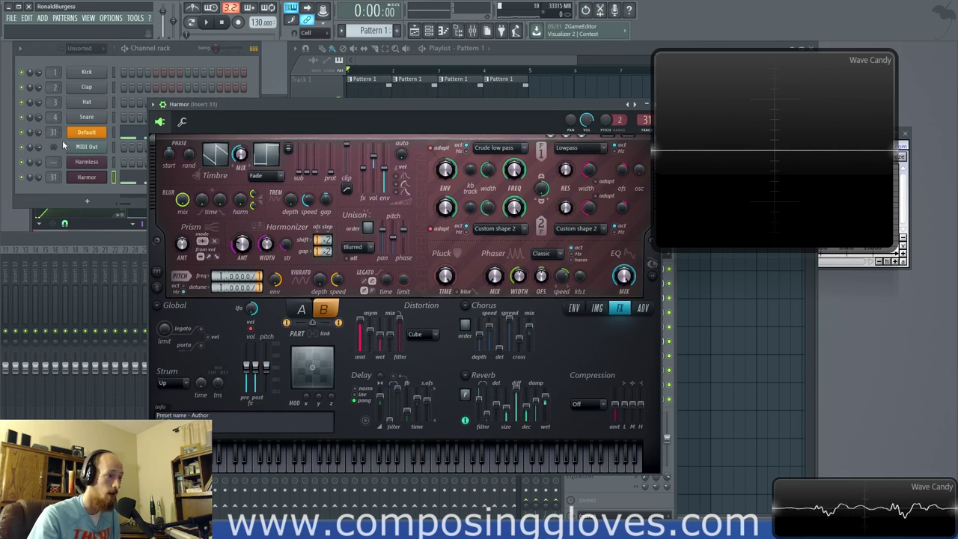
left_click(78, 134)
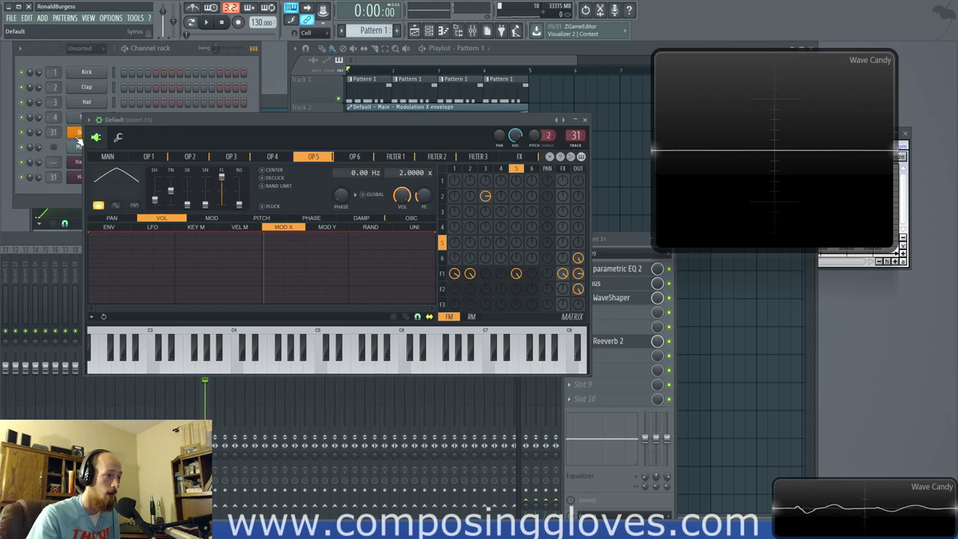
left_click_drag(319, 131, 194, 90)
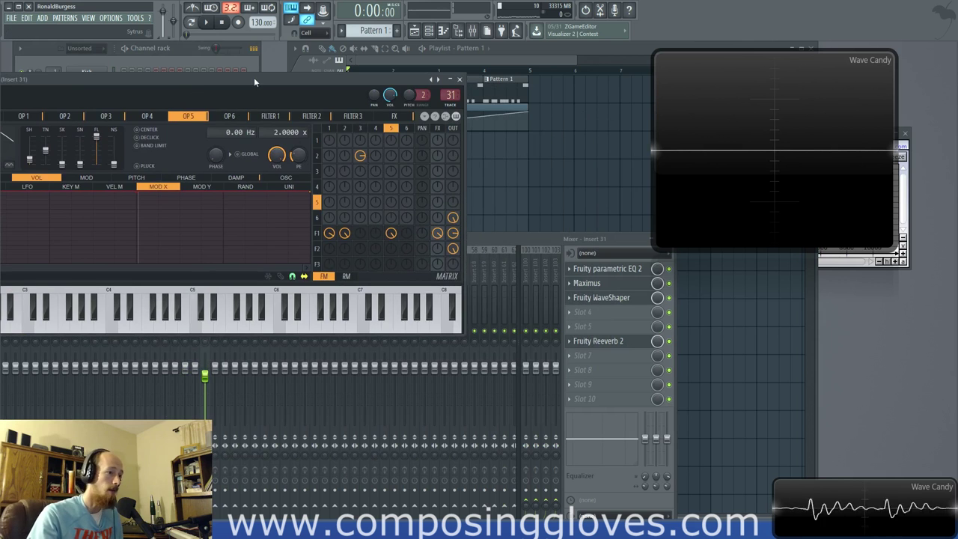
left_click_drag(253, 77, 323, 86)
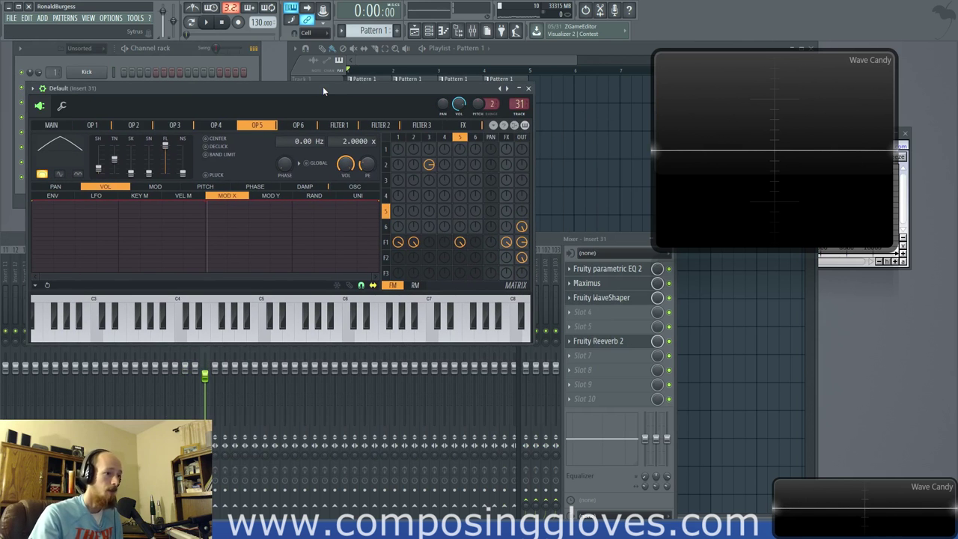
Step: Load Fruity parametric EQ 2 into effect slot 5 of insert 31 and set its band 4 to band pass
left_click(584, 311)
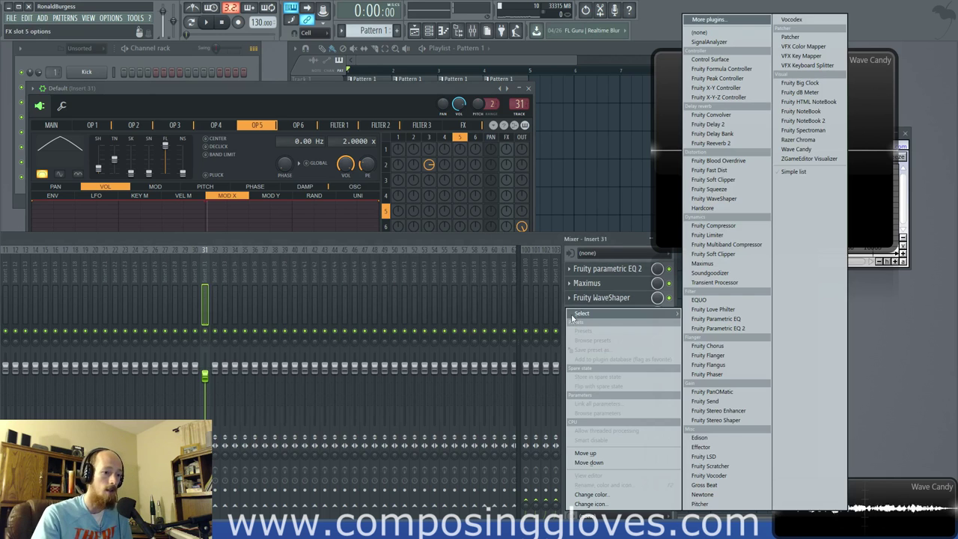
left_click(747, 328)
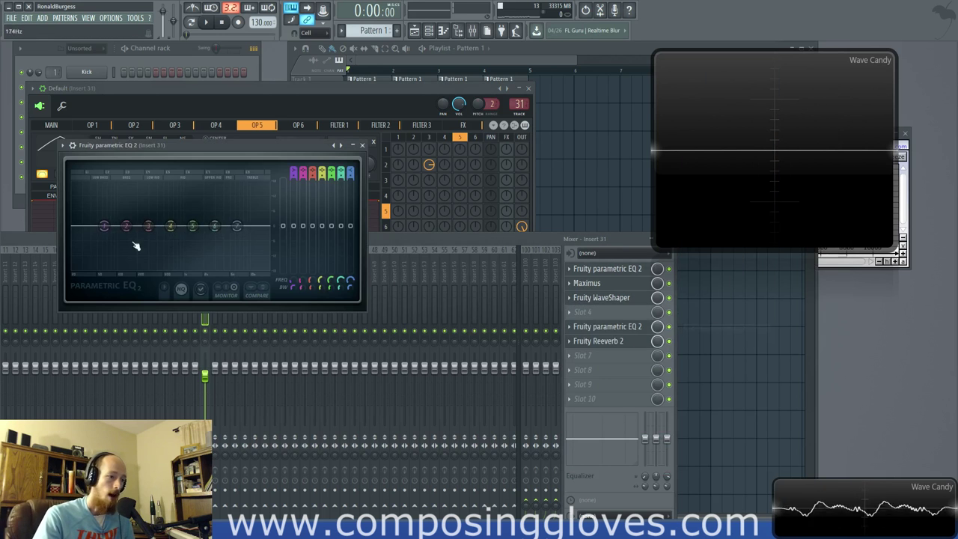
right_click(172, 226)
mouse_move(194, 254)
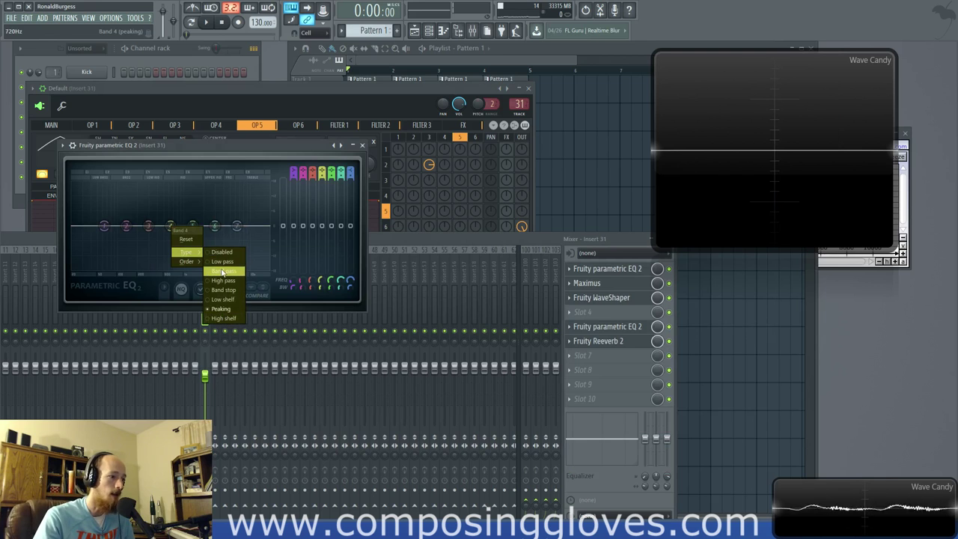
left_click(223, 270)
Step: Place the slot 5 EQ's bands 3, 4 and 6 in the lows, mids and highs as a three-hump curve while auditioning
key("space")
left_click_drag(171, 225, 243, 182)
left_click_drag(148, 226, 182, 226)
key("space")
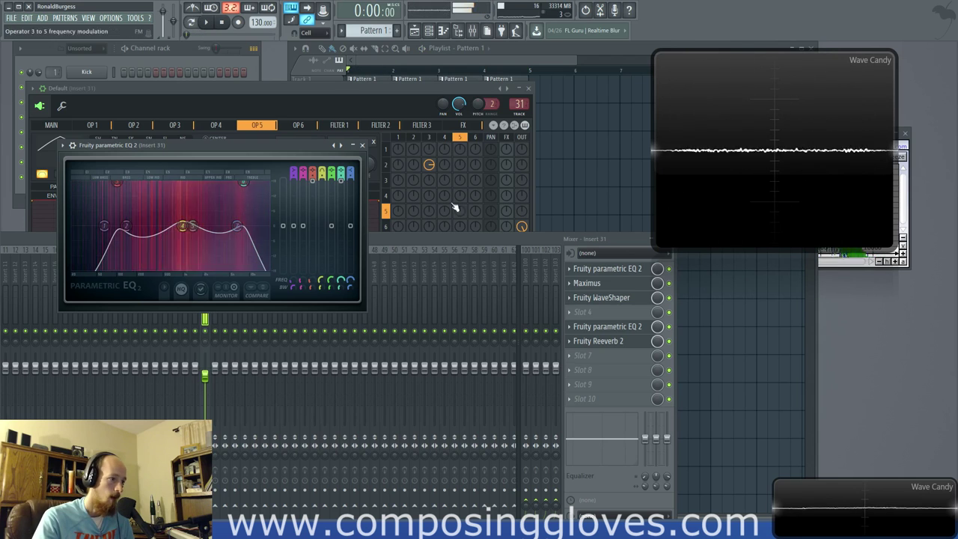
Step: Bypass the Fruity parametric EQ 2 in slot 5, bring the playlist forward, and audition the bass
left_click(668, 326)
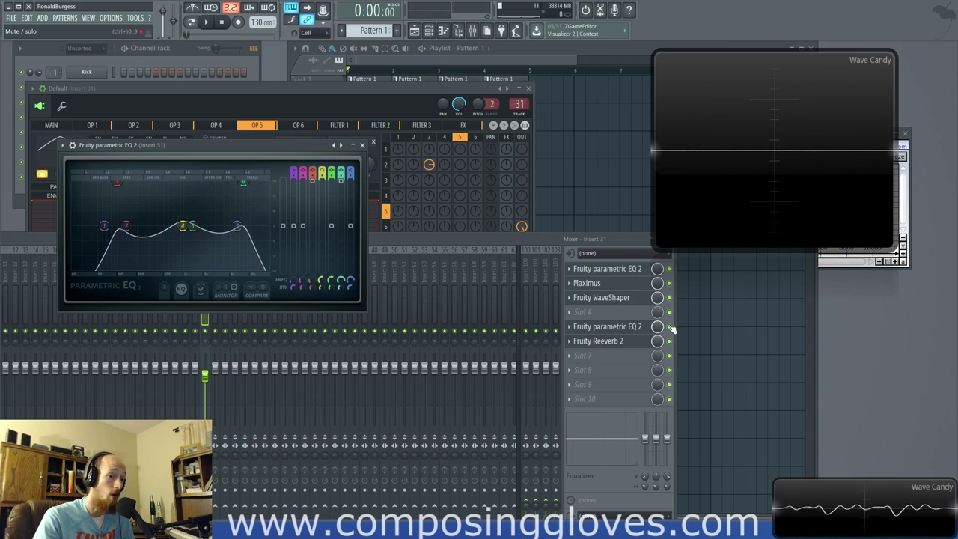
left_click(447, 80)
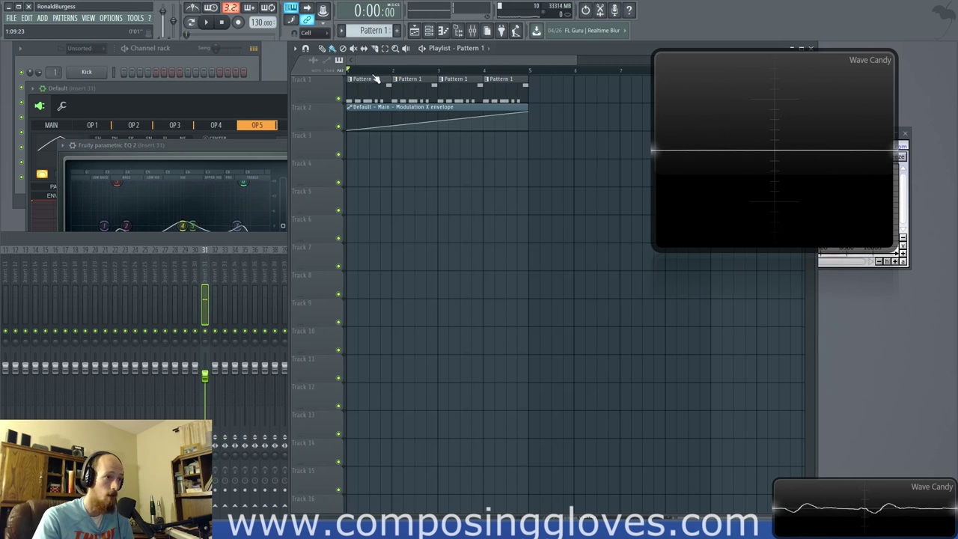
key("space")
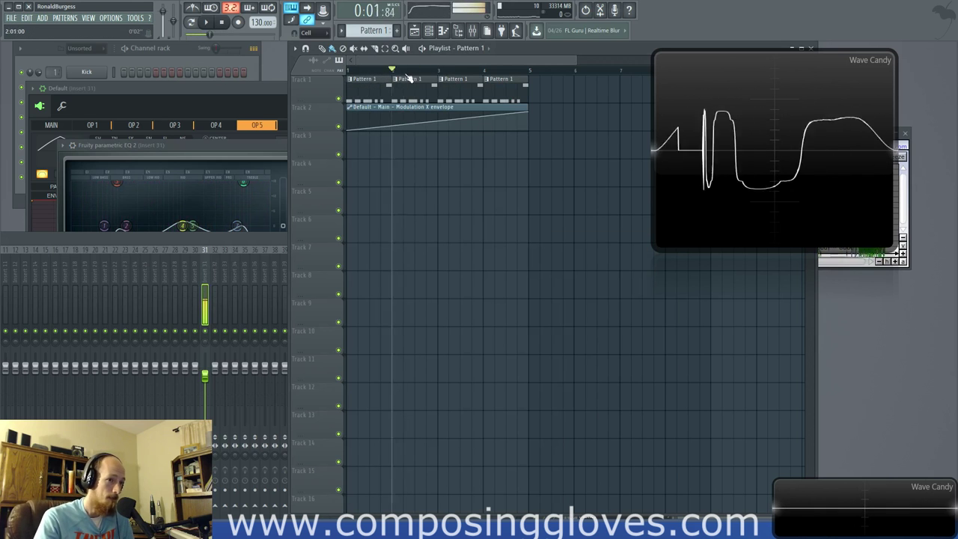
key("space")
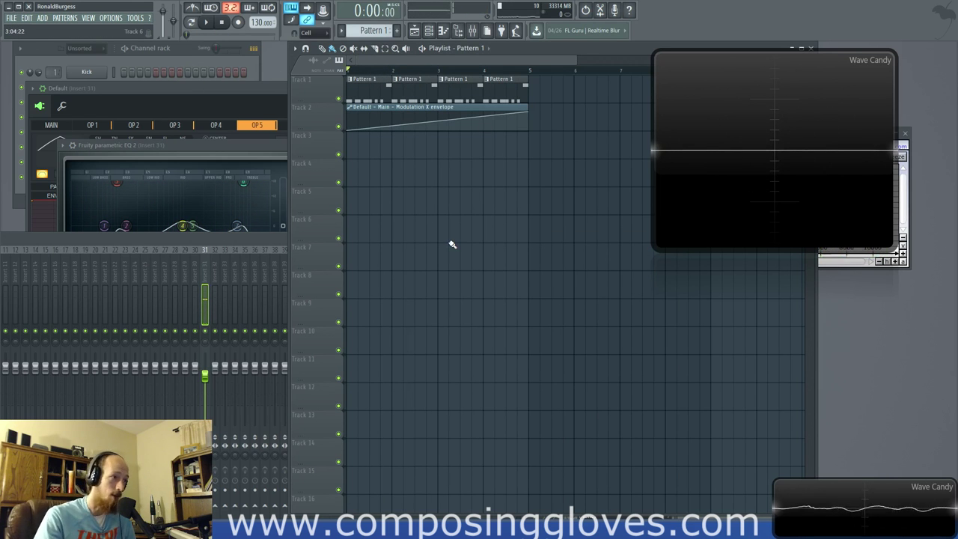
Step: Reopen the Default Sytrus channel from the channel rack
left_click(149, 70)
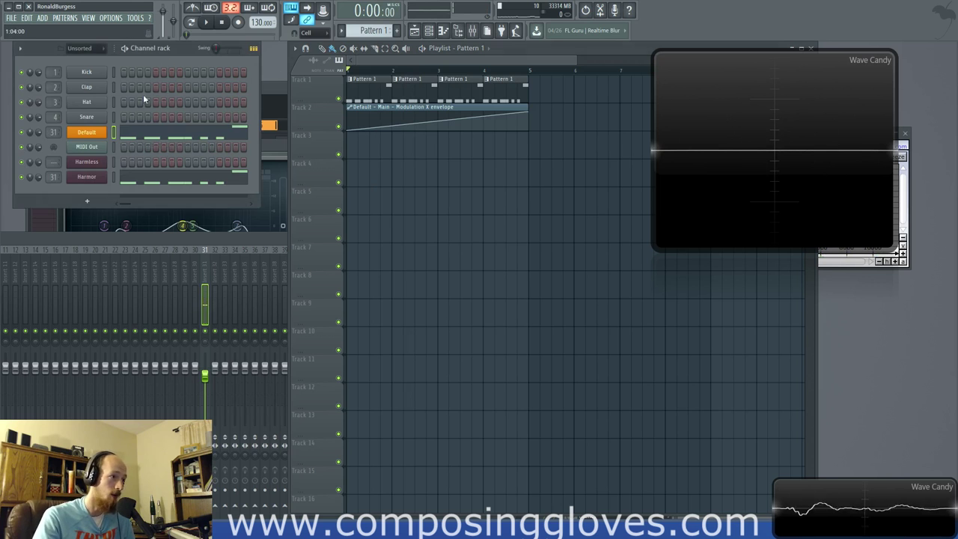
left_click(96, 134)
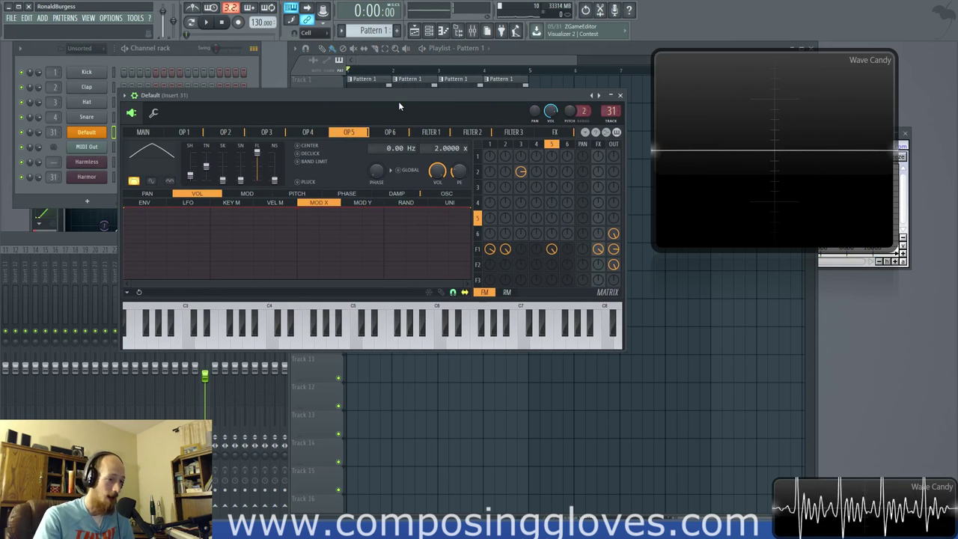